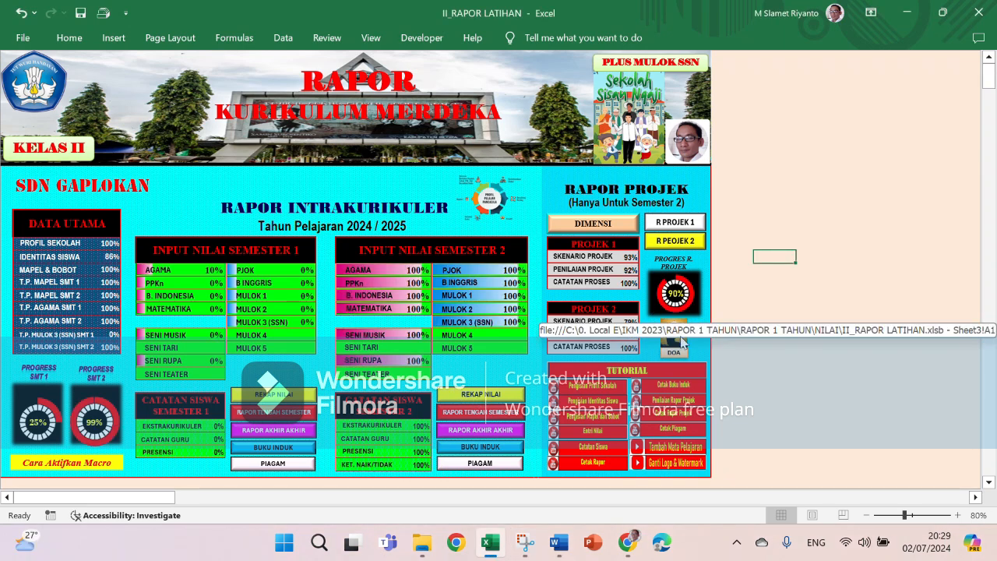
click(676, 335)
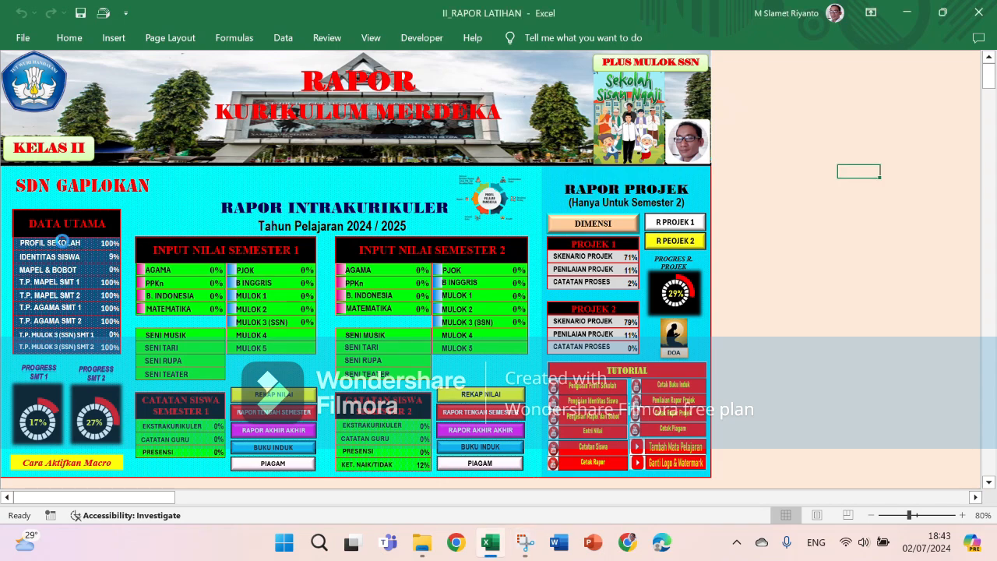
In the school profile sheet (Profil Sekolah), set the number of students (Jumlah Siswa) to 10
click(62, 241)
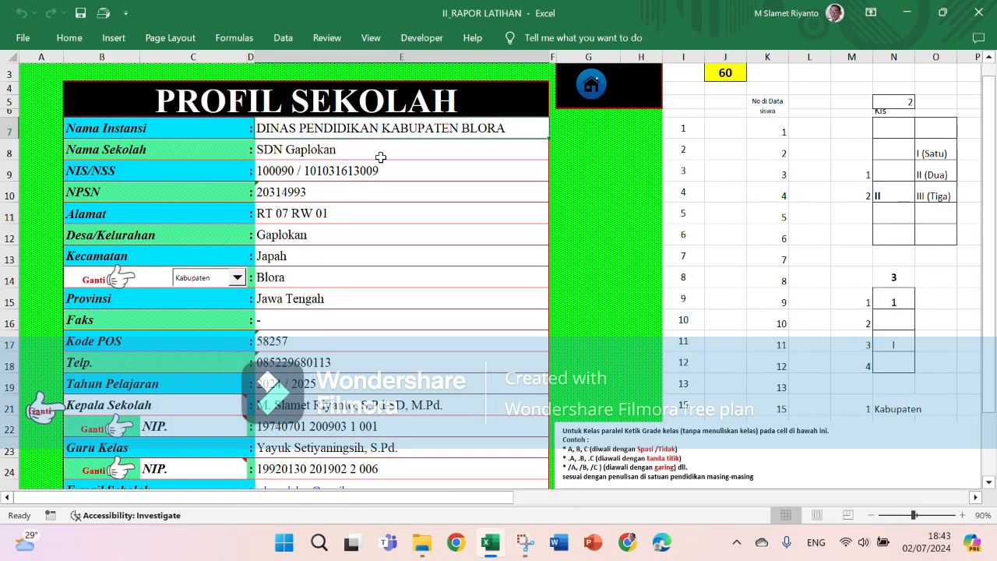
scroll(378, 165, down, 2)
scroll(378, 166, down, 2)
scroll(378, 164, up, 4)
scroll(420, 257, down, 1)
scroll(420, 257, down, 4)
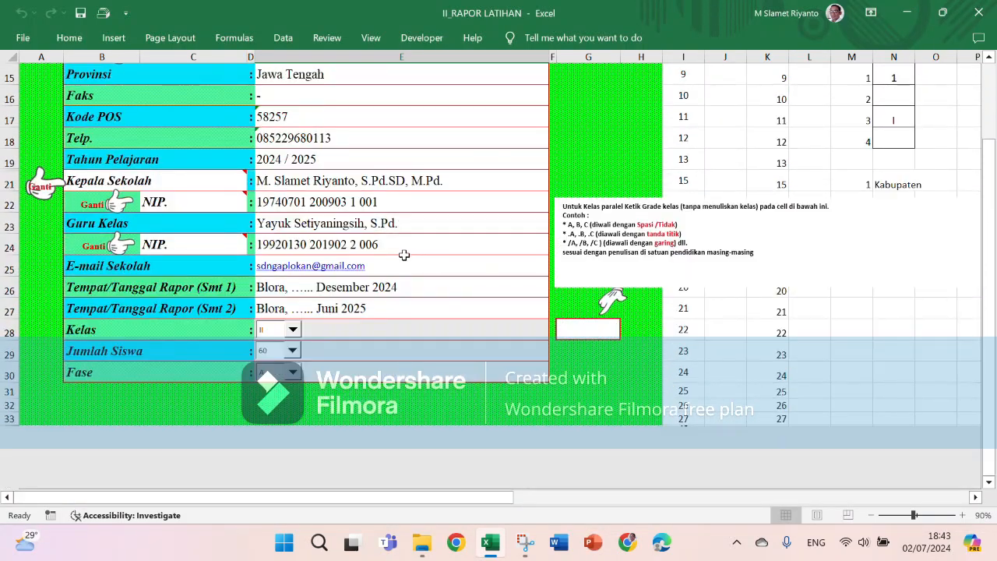
click(292, 350)
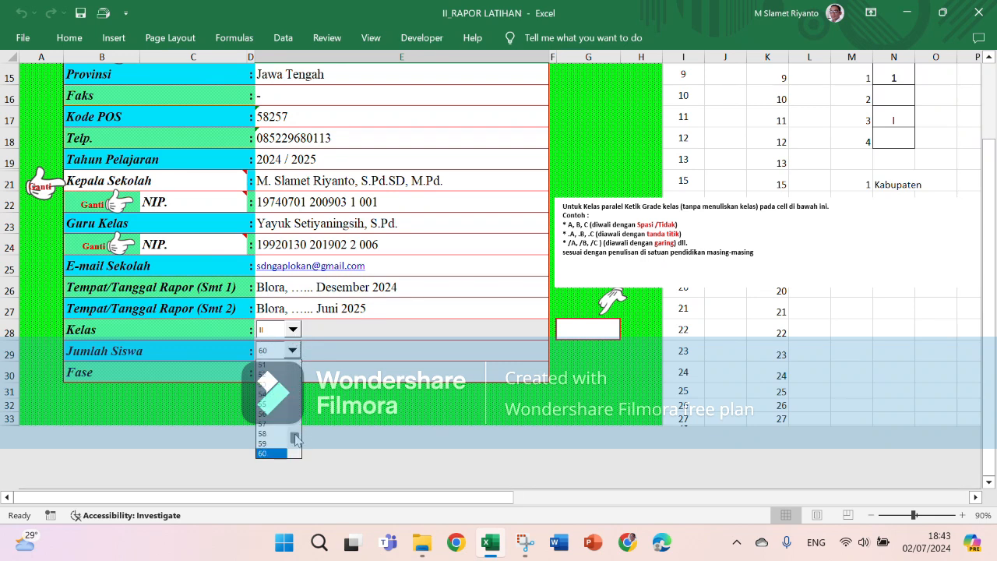
drag(295, 438, 289, 389)
click(273, 437)
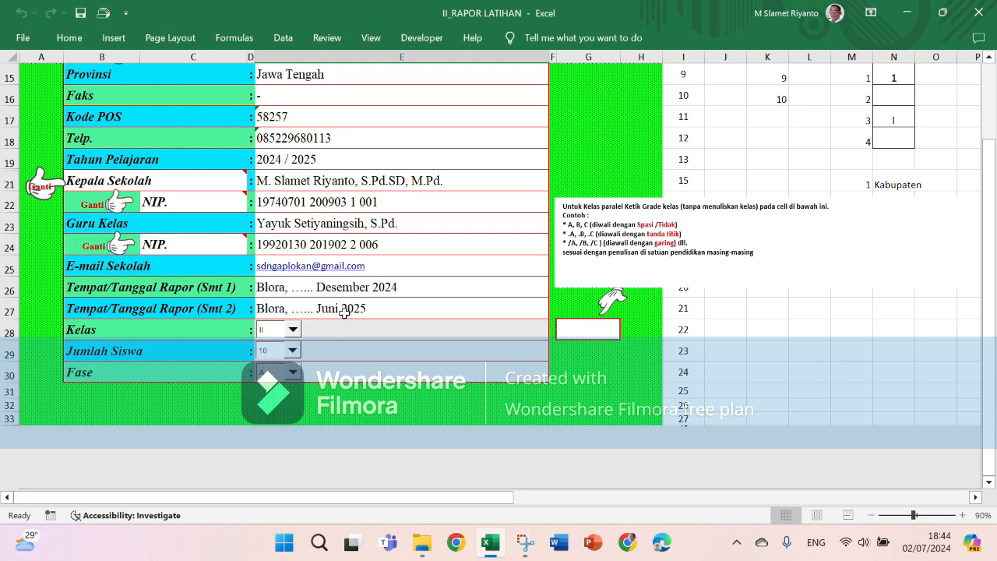
Return to the home dashboard and open the student identity sheet (Identitas Siswa)
scroll(344, 313, up, 4)
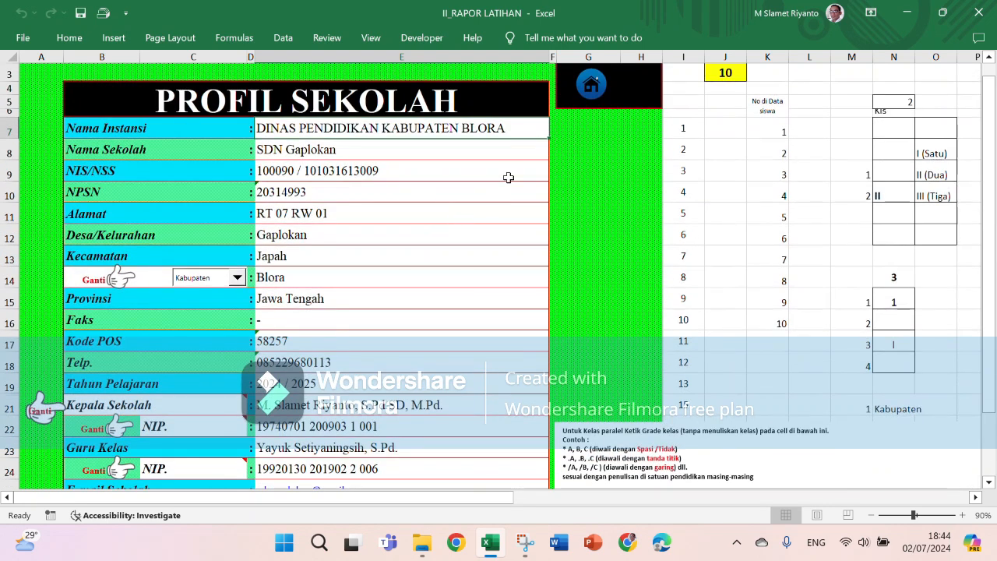
click(586, 92)
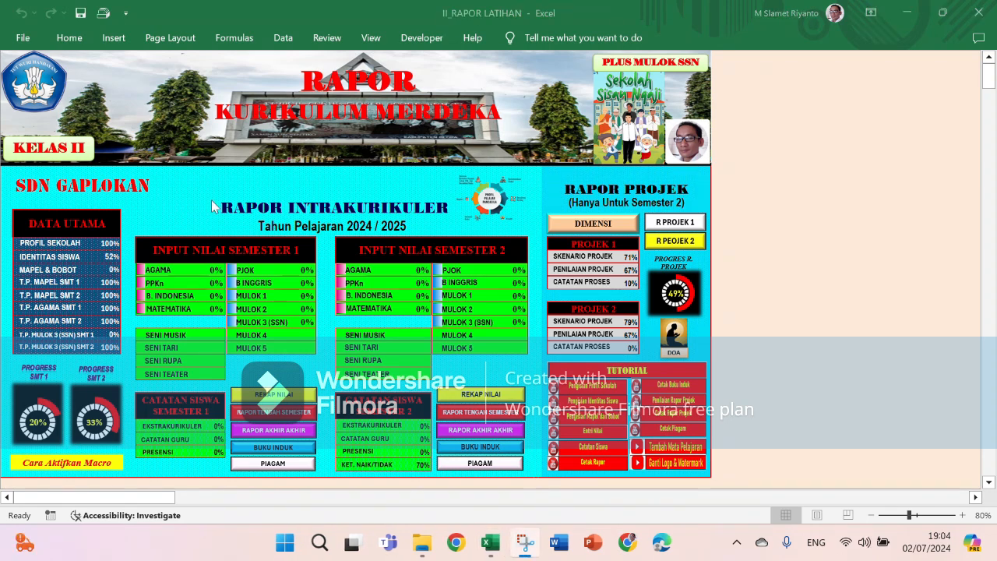
click(50, 257)
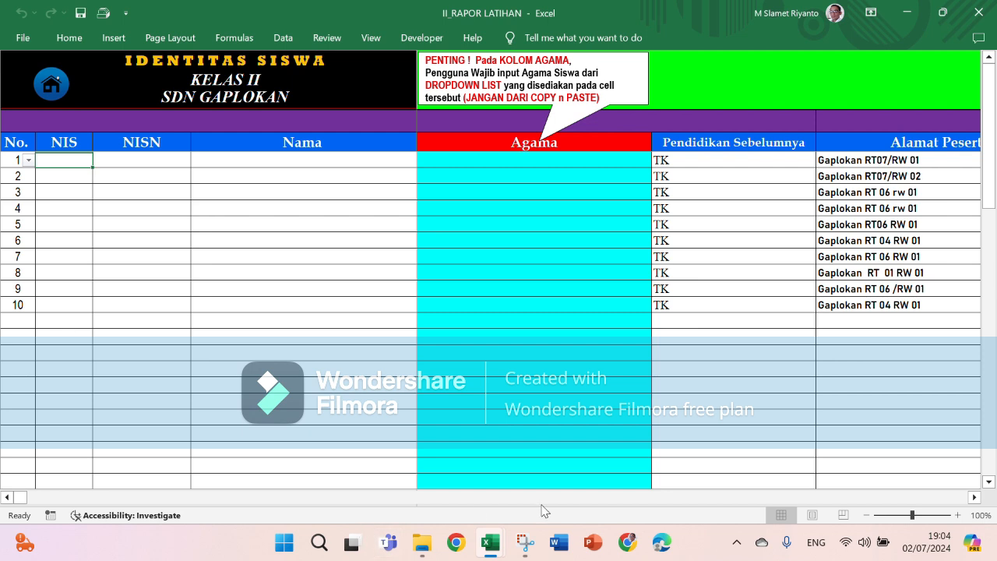
Switch to the IDENTITAS workbook and copy the ten students' data from NIS through Jenis Kelamin (B3:G12)
mouse_move(482, 557)
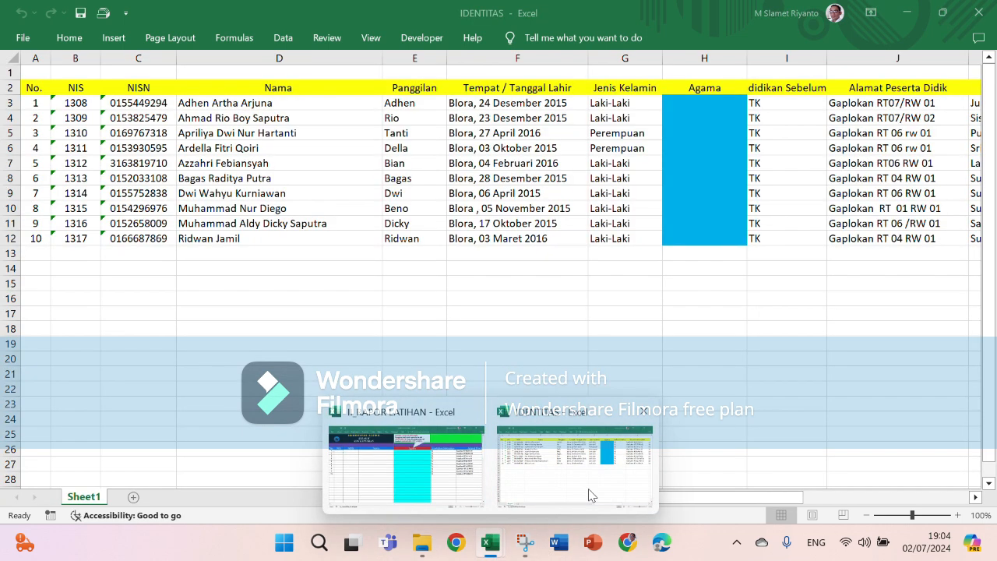
click(590, 496)
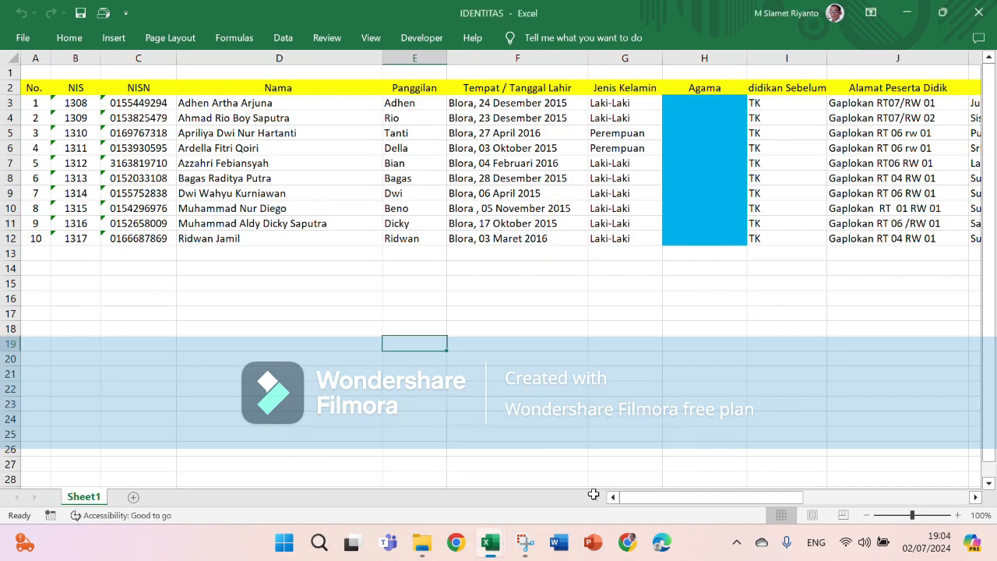
click(76, 101)
drag(76, 101, 596, 237)
right_click(597, 237)
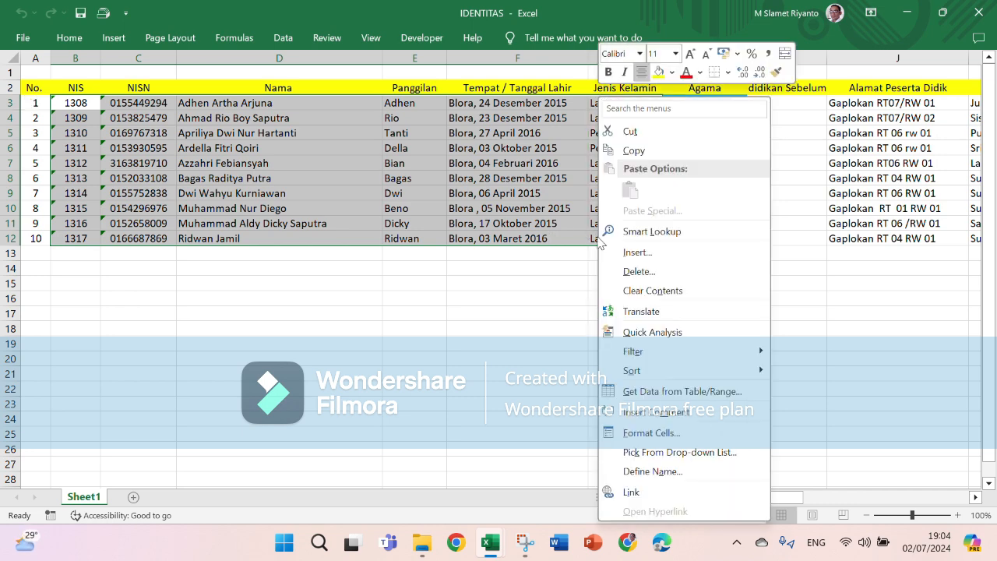
click(658, 149)
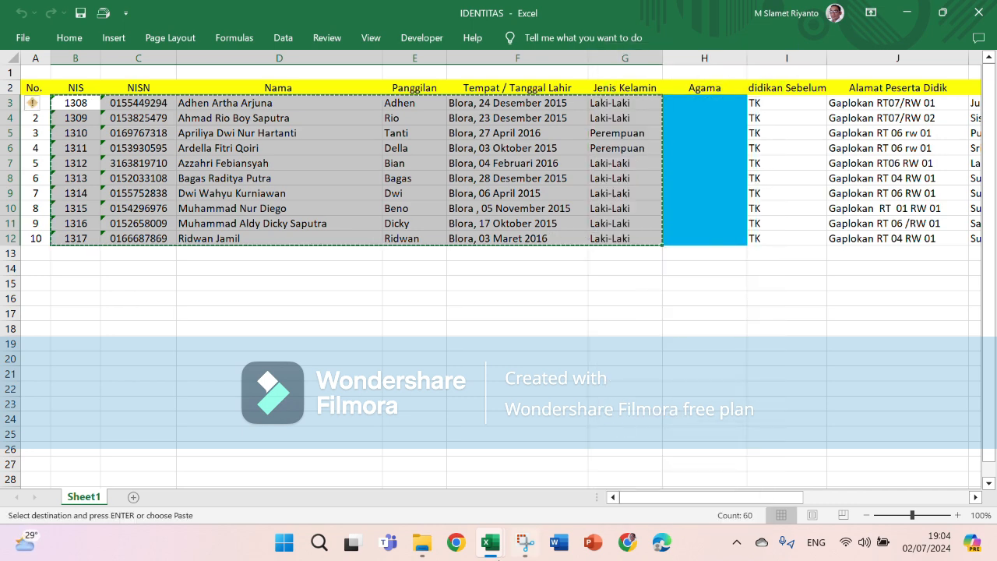
Paste the copied student data into the II_RAPOR LATIHAN identity sheet, starting at the NIS cell of student 1
mouse_move(487, 552)
click(444, 500)
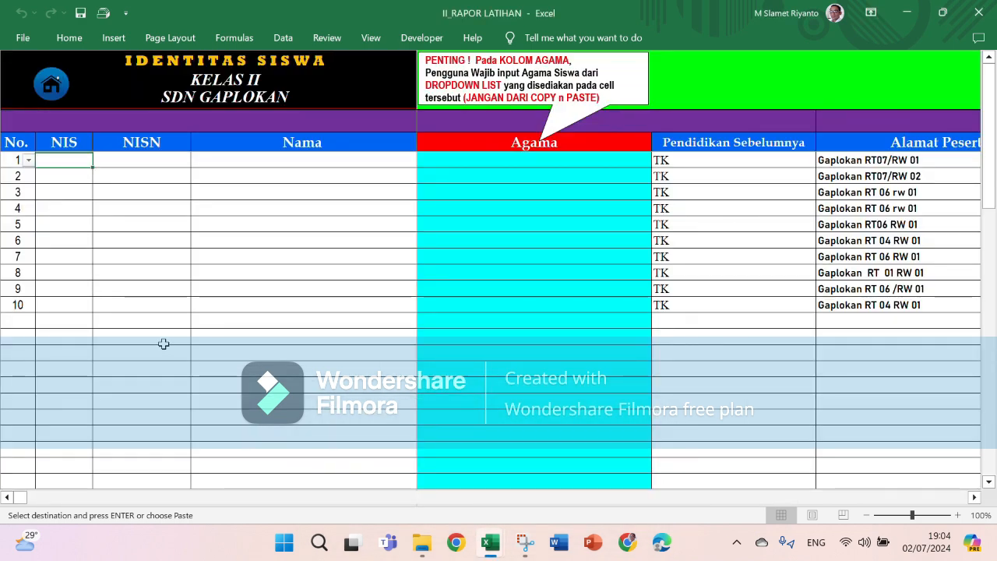
right_click(60, 155)
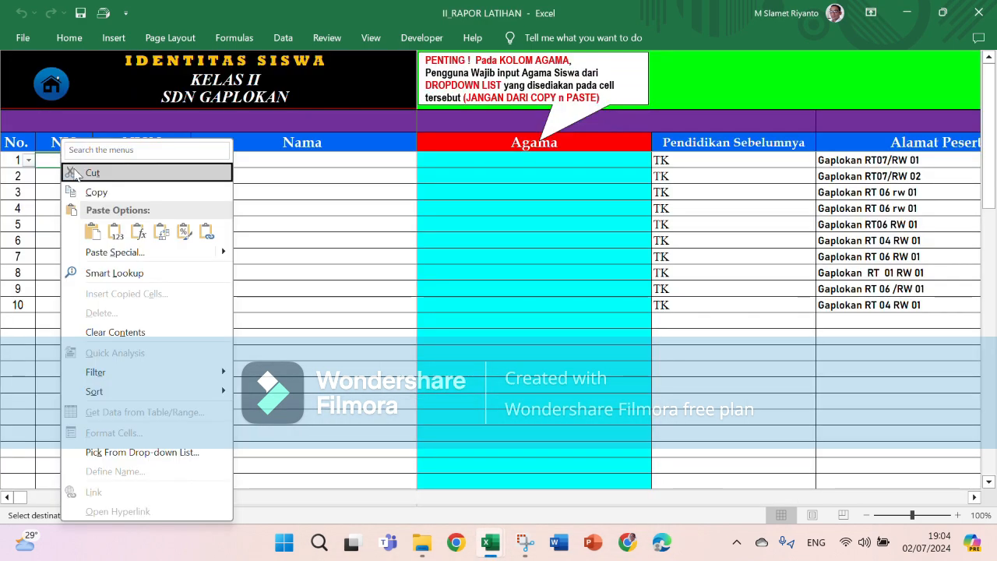
click(94, 232)
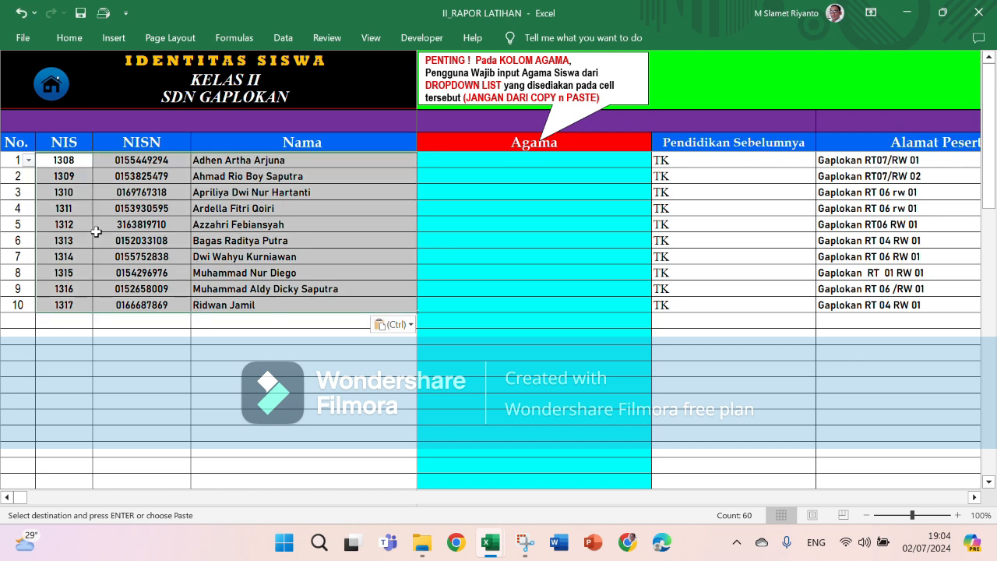
click(308, 233)
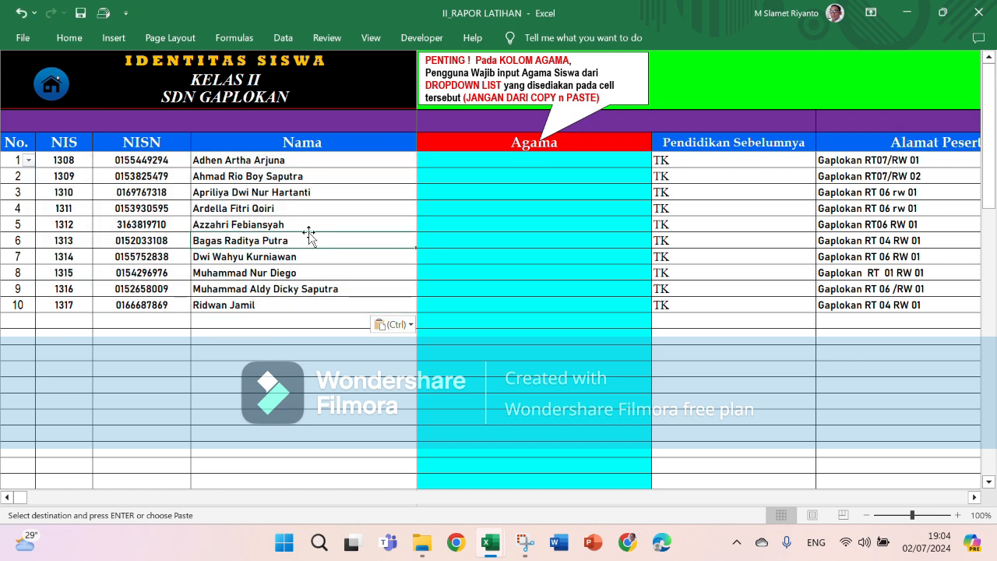
Set the religion (Agama) of student 1 to Hindu from the cell's list of allowed values
click(637, 161)
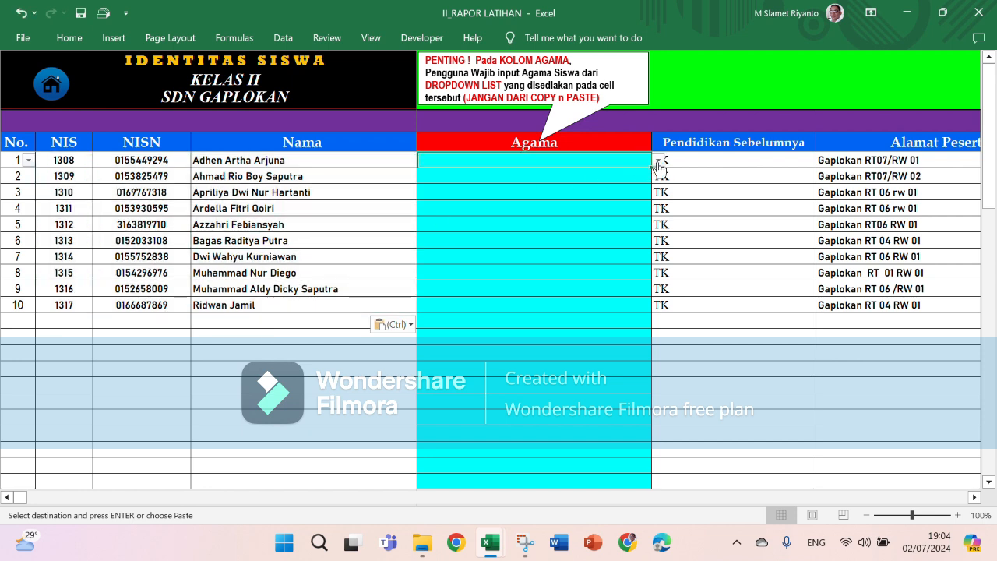
click(658, 160)
click(596, 172)
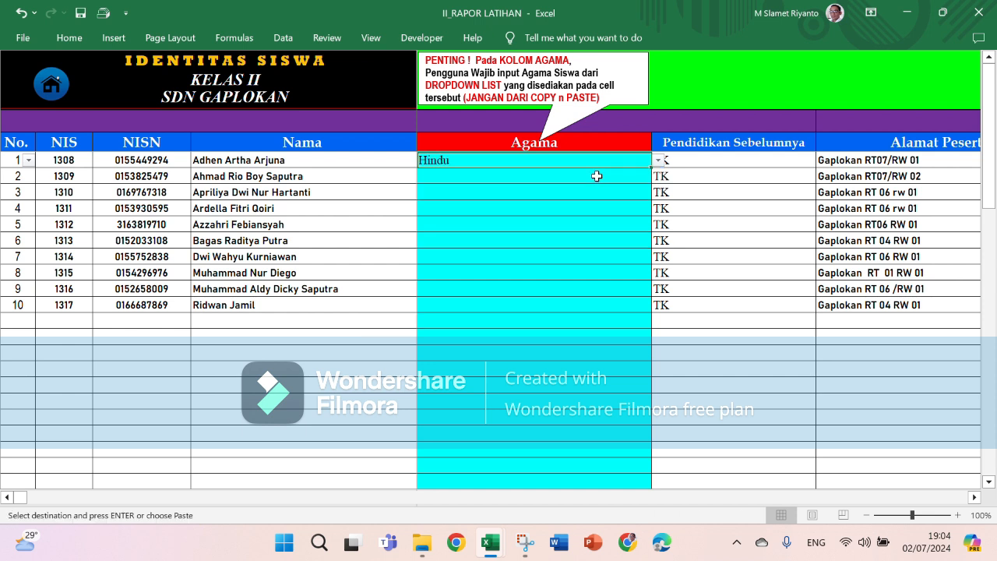
key(alt+Down)
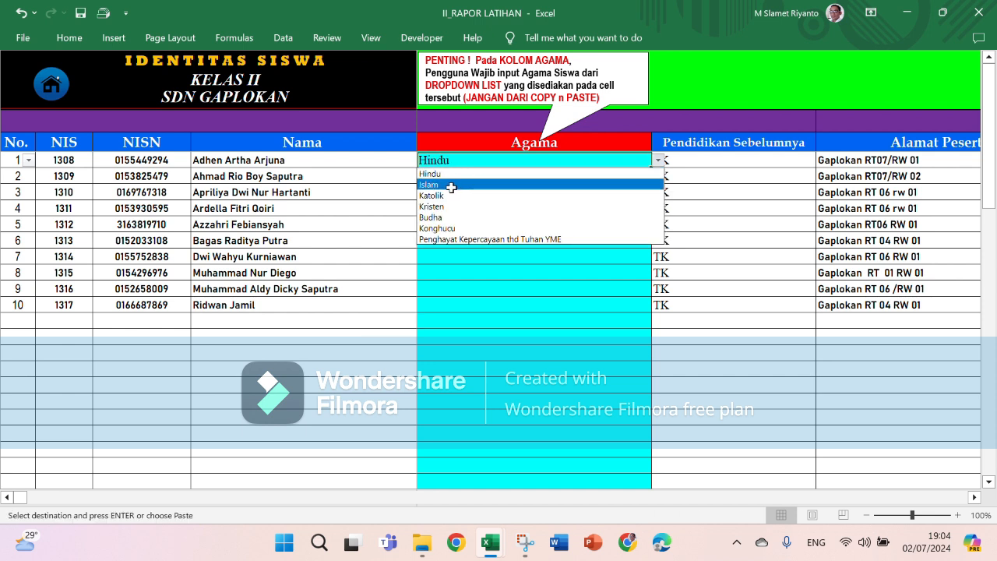
click(583, 166)
Set the religion (Agama) to Islam for student 2 and Katolik for student 3
click(635, 179)
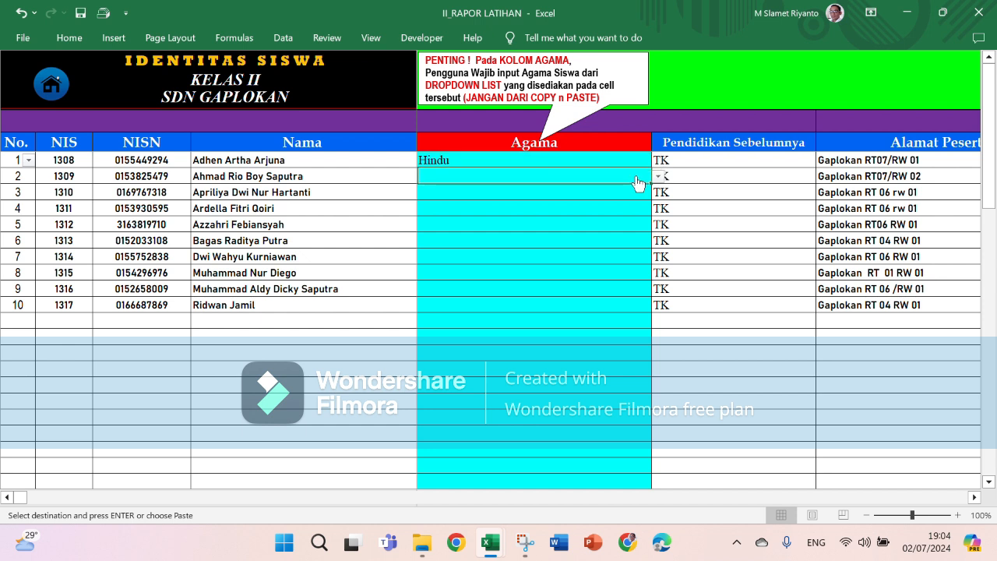
click(658, 177)
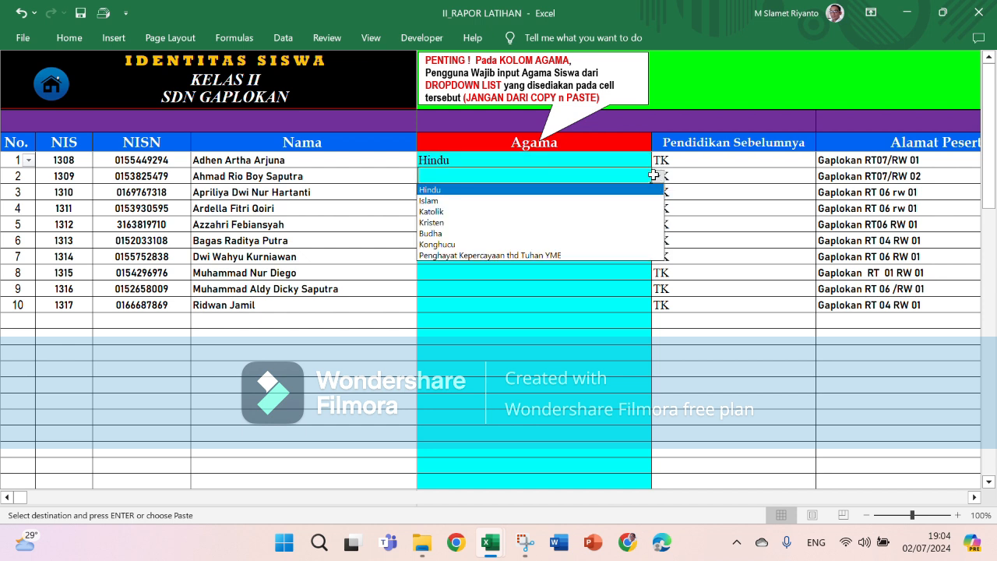
click(592, 203)
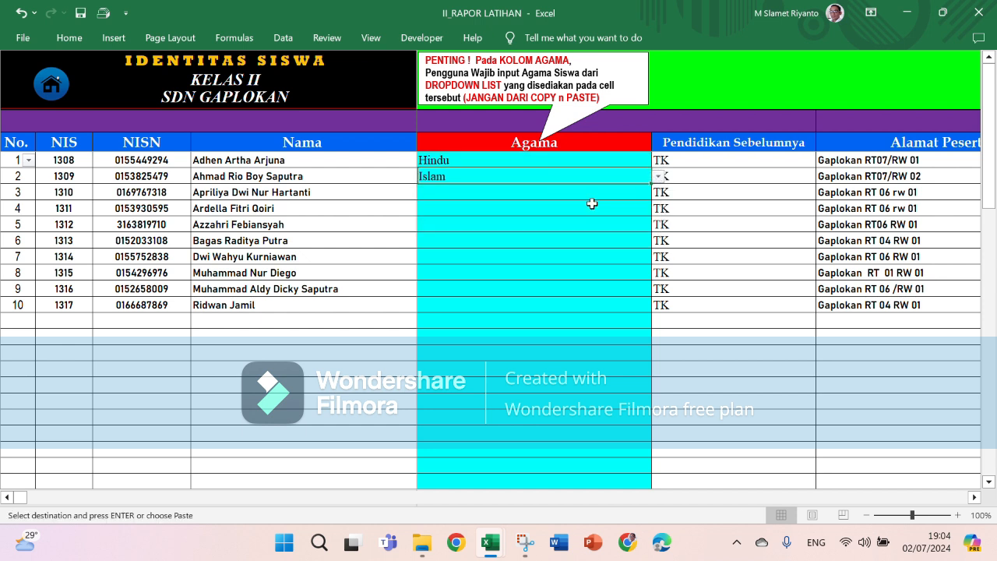
click(552, 191)
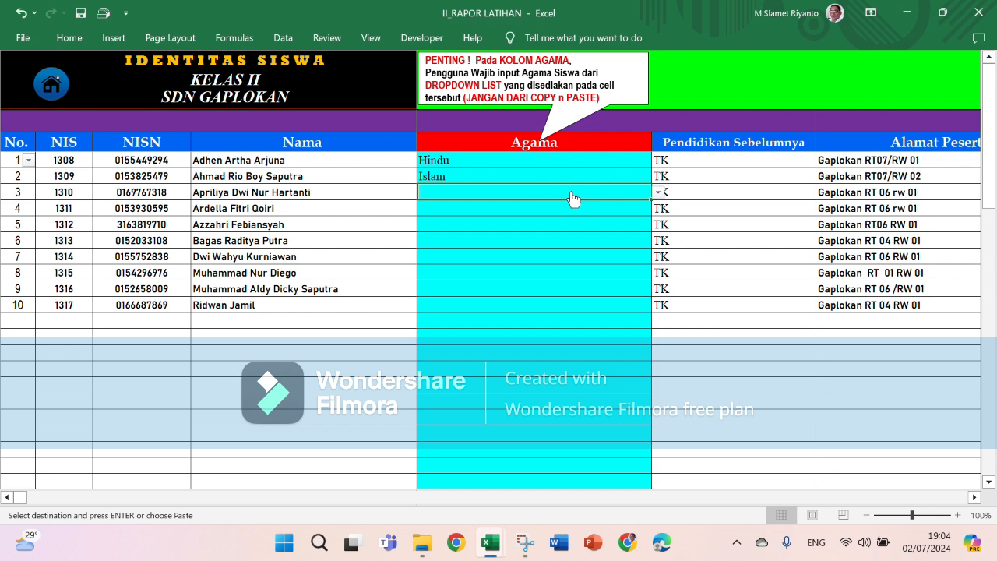
click(659, 193)
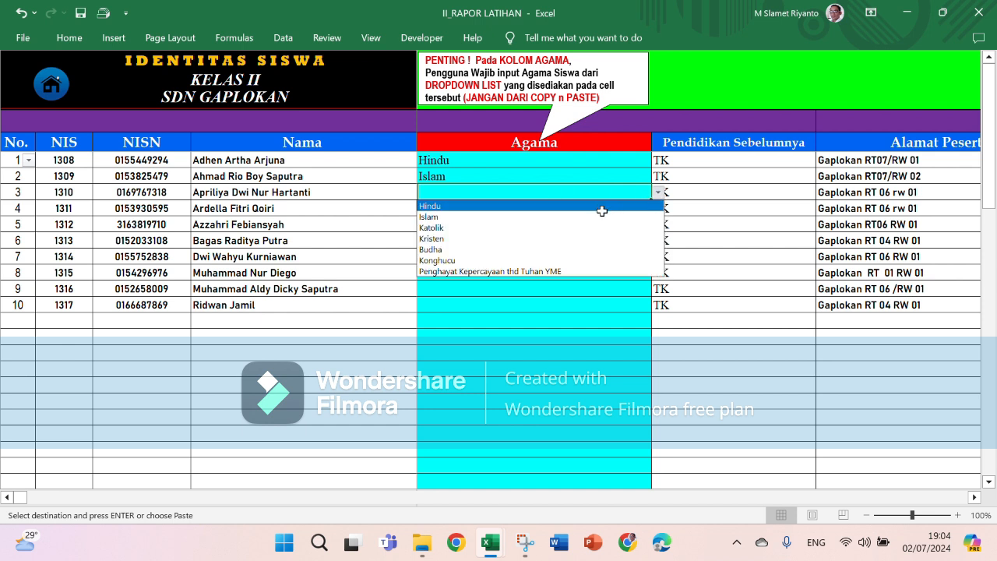
click(566, 229)
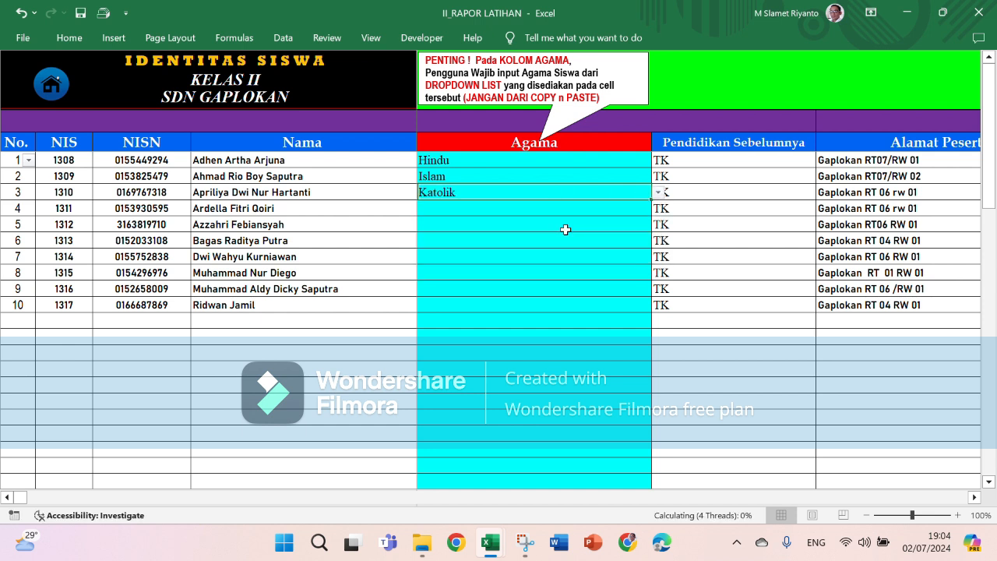
Set the religion (Agama) to Islam for student 4 and Kristen for student 5
click(550, 210)
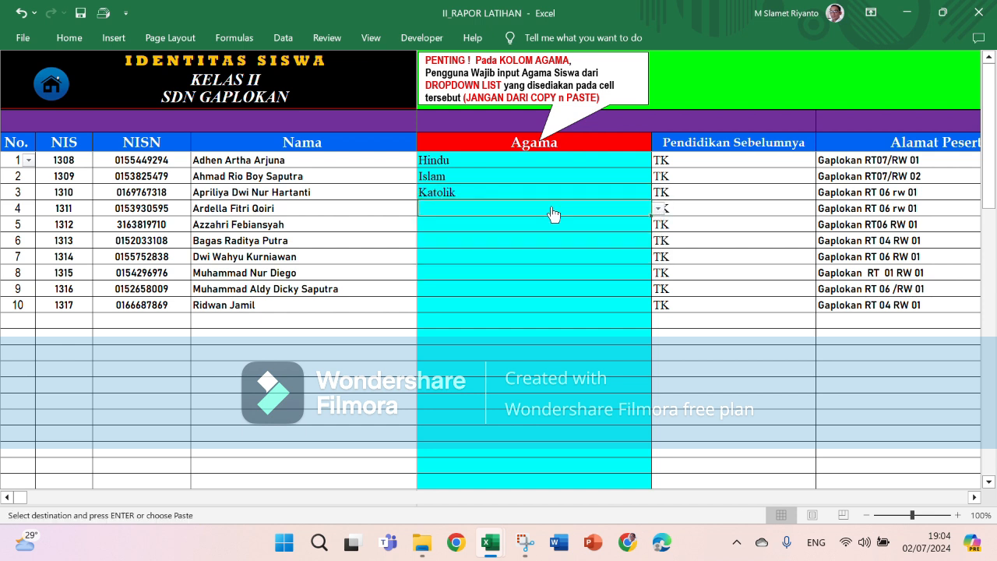
click(659, 210)
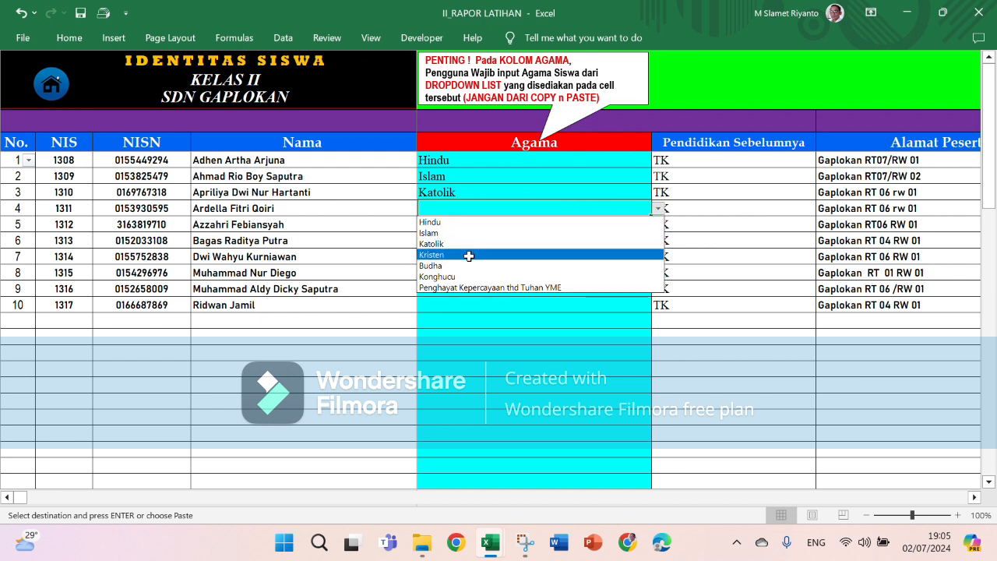
click(459, 233)
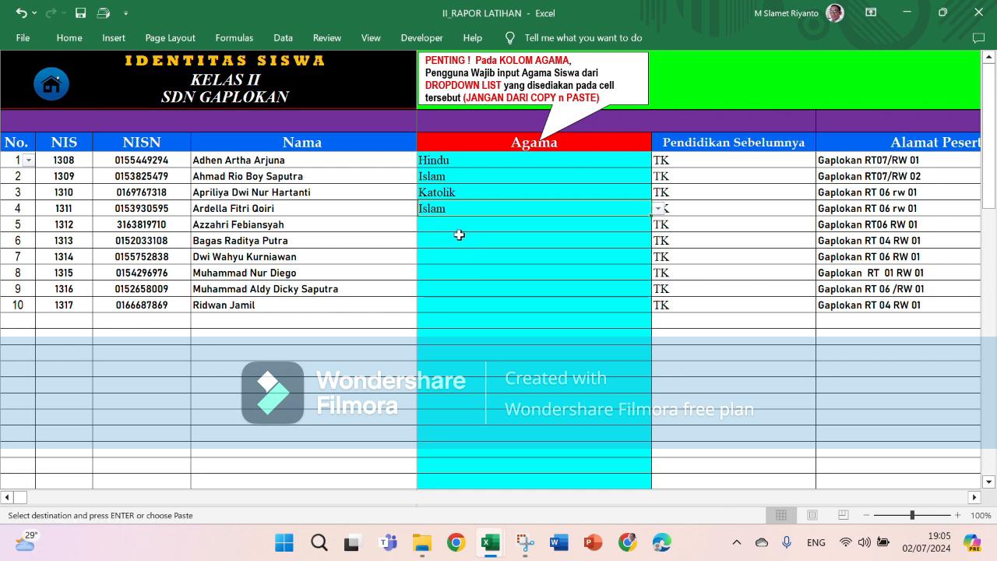
click(464, 226)
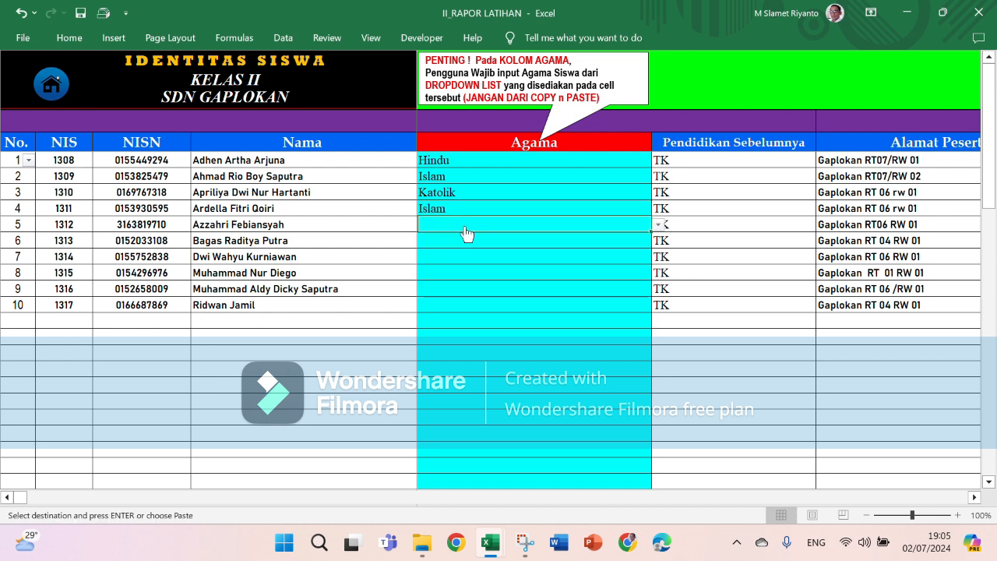
click(658, 225)
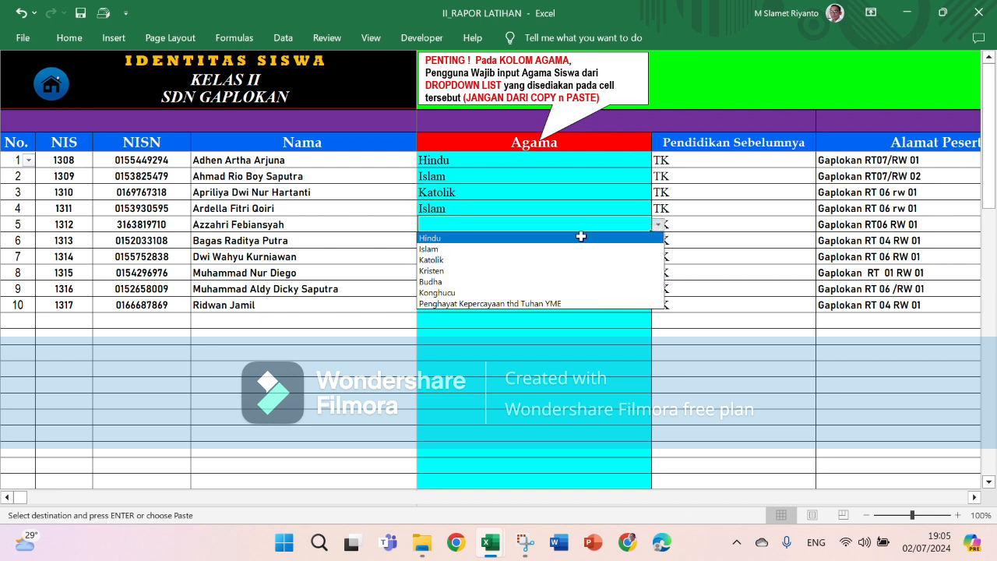
click(444, 271)
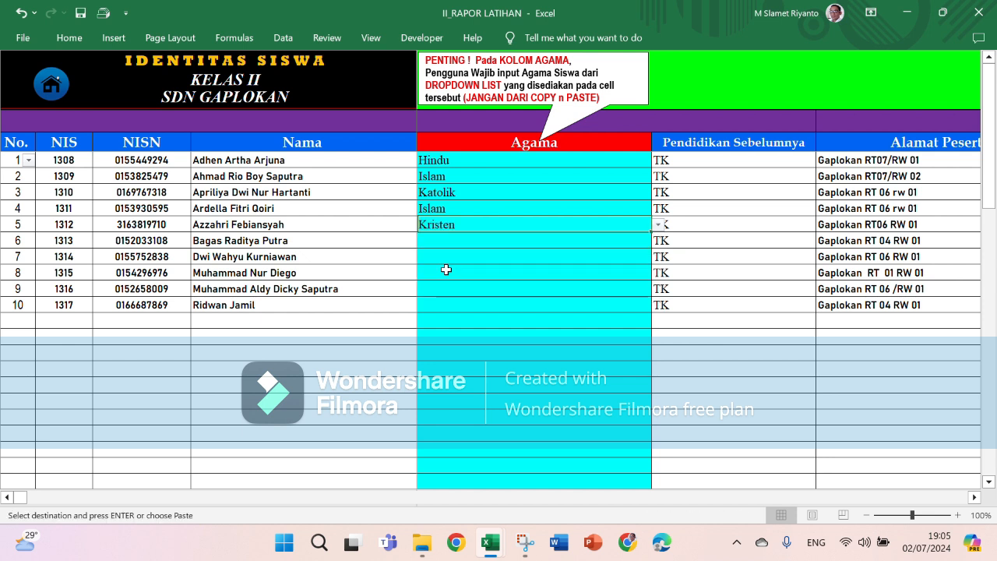
Set the religion (Agama) of student 6 to Islam
click(458, 239)
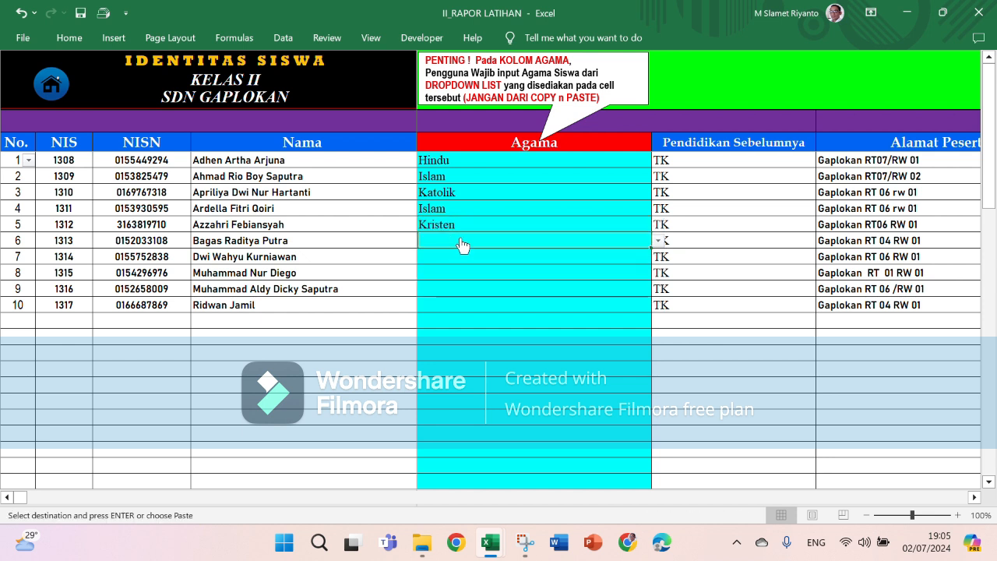
click(656, 241)
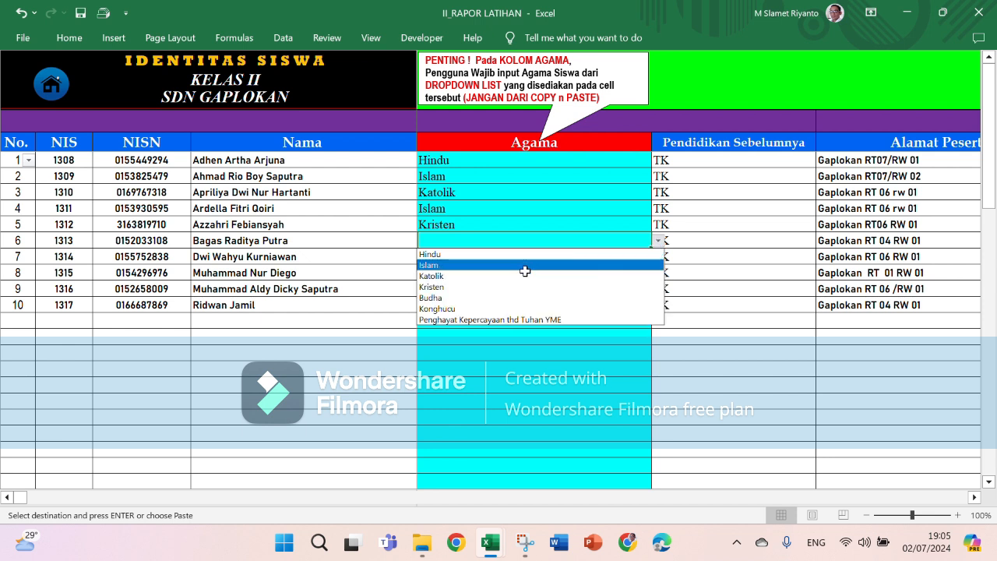
click(451, 266)
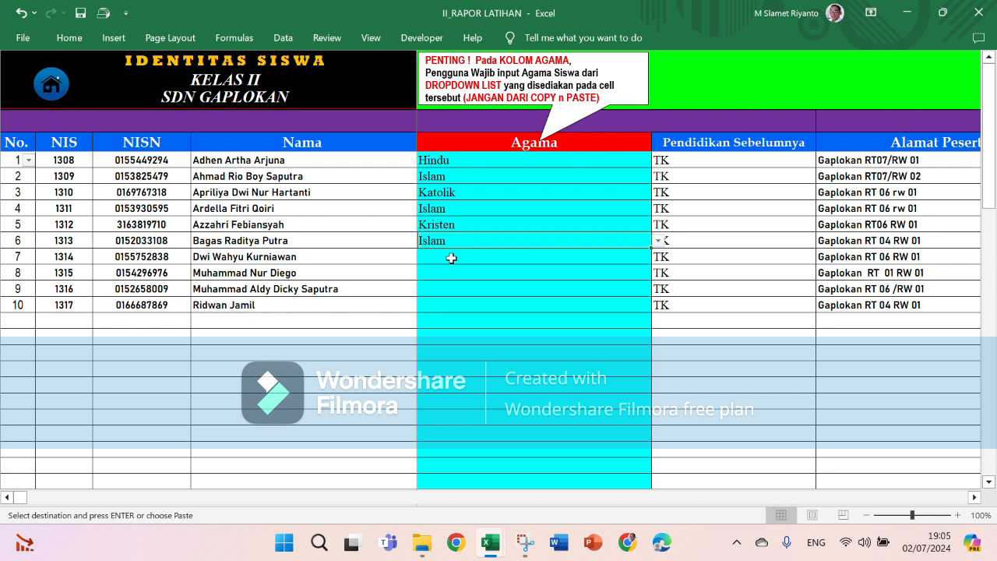
Set the religion (Agama) to Budha for student 7 and Islam for student 8
click(451, 258)
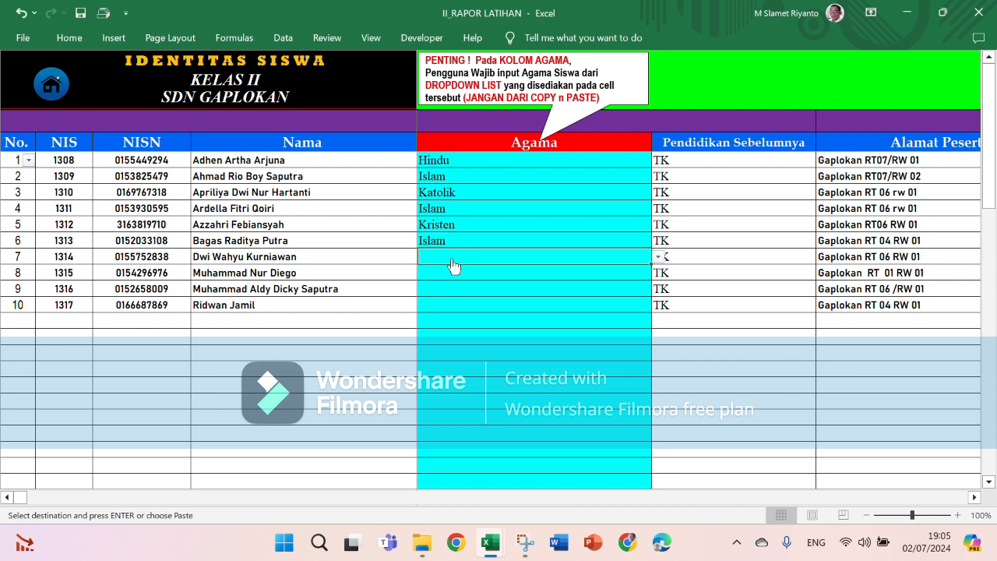
click(658, 259)
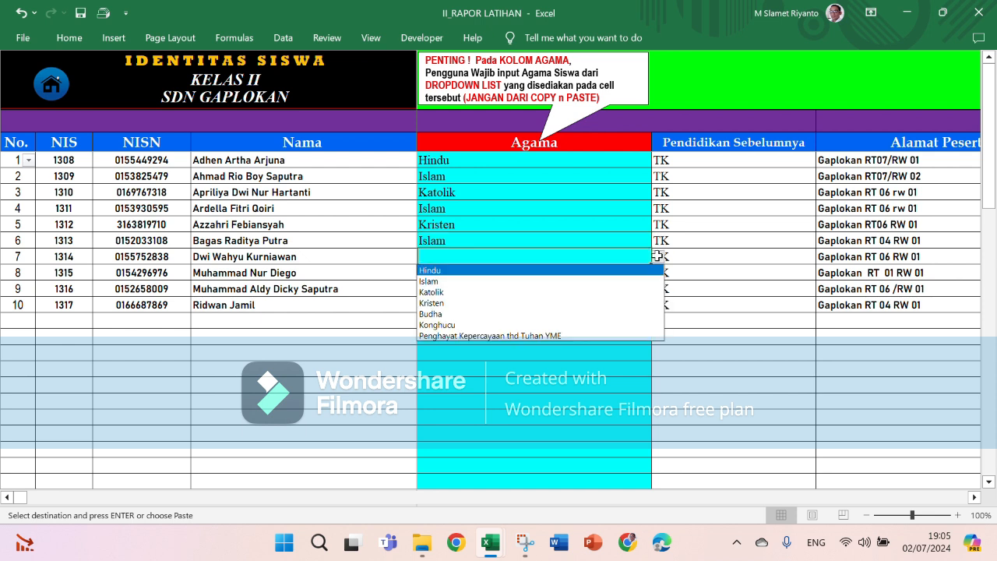
click(466, 313)
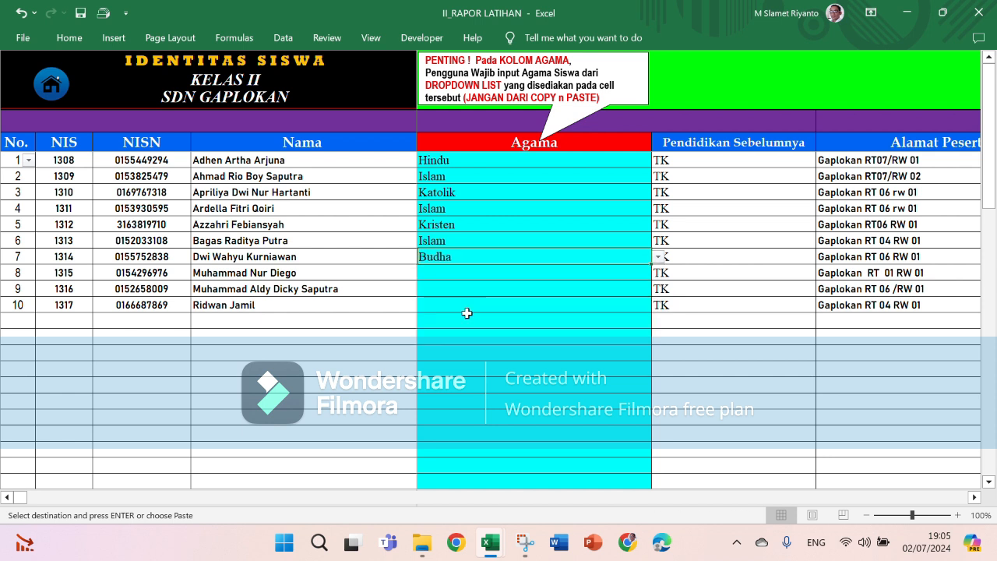
click(468, 274)
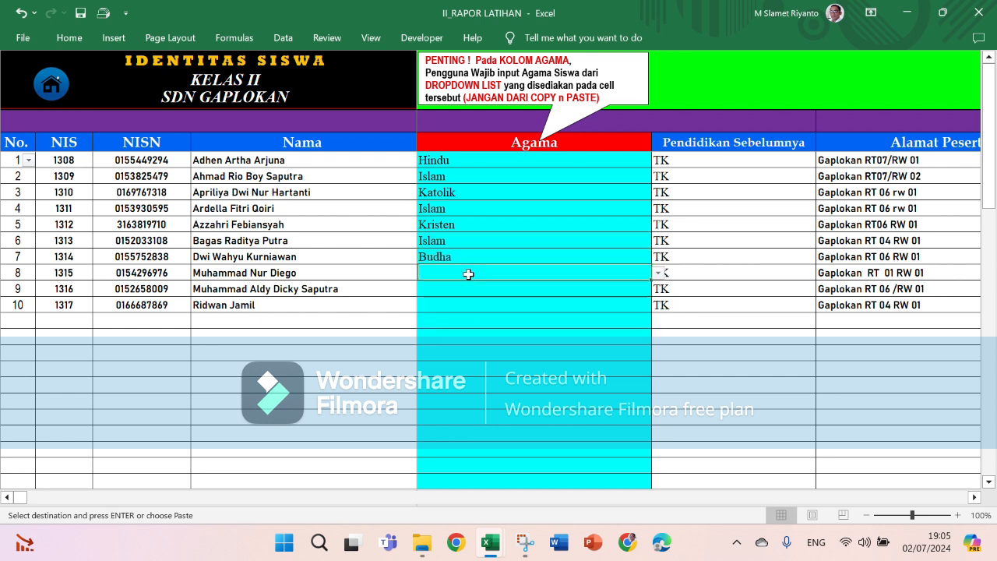
click(658, 274)
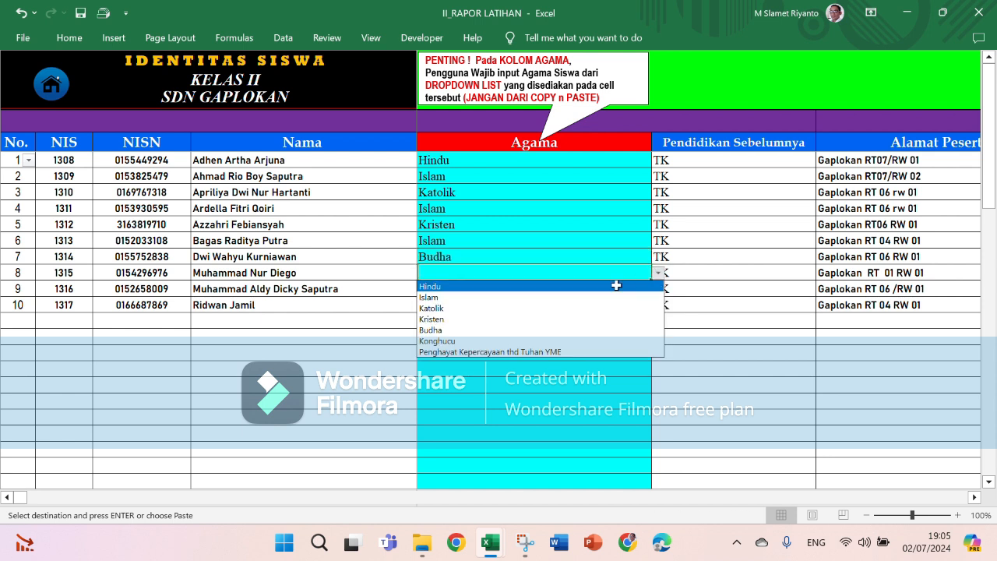
click(526, 298)
Set the religion (Agama) to Islam for student 9 and Penghayat Kepercayaan thd Tuhan YME for student 10
click(508, 288)
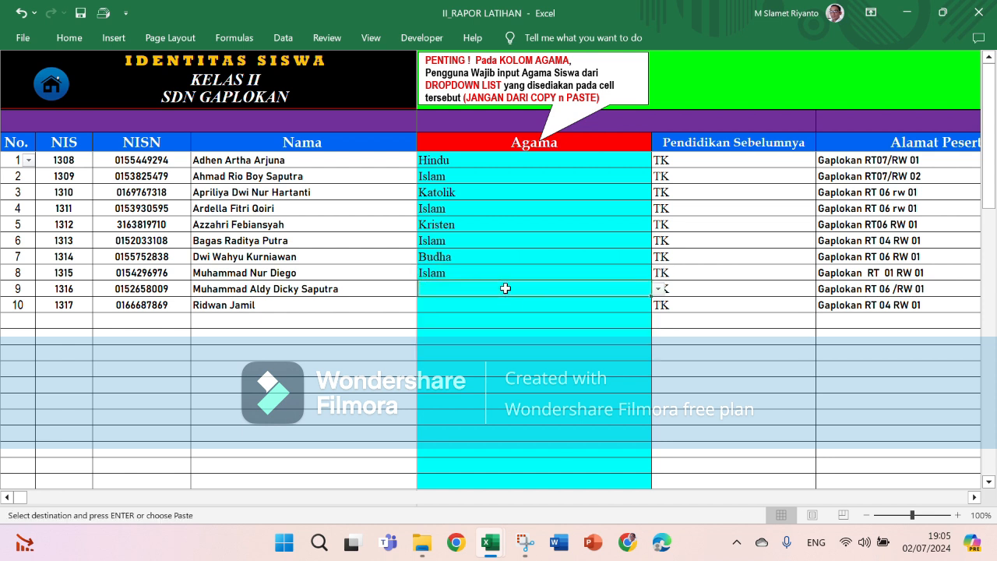
click(659, 289)
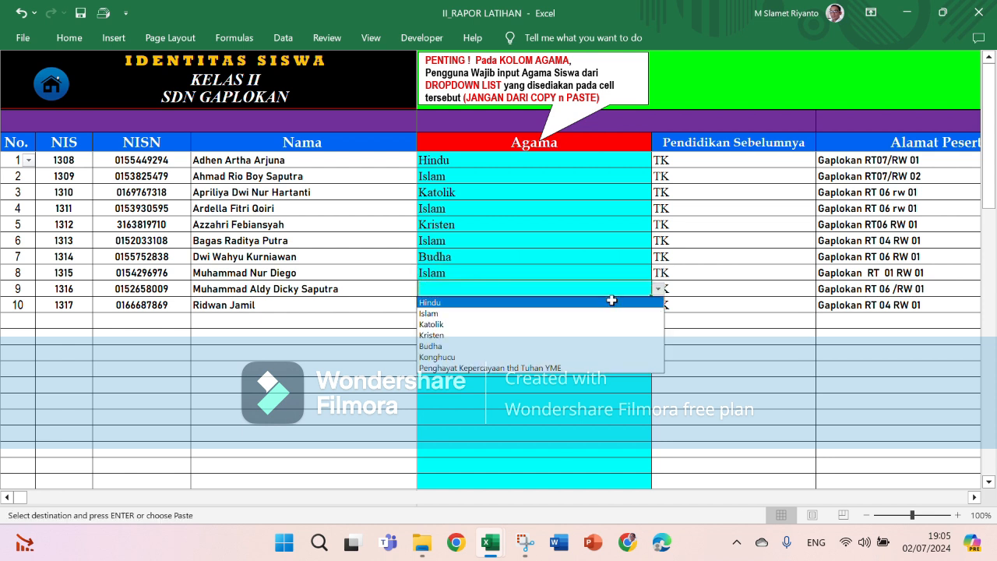
click(521, 315)
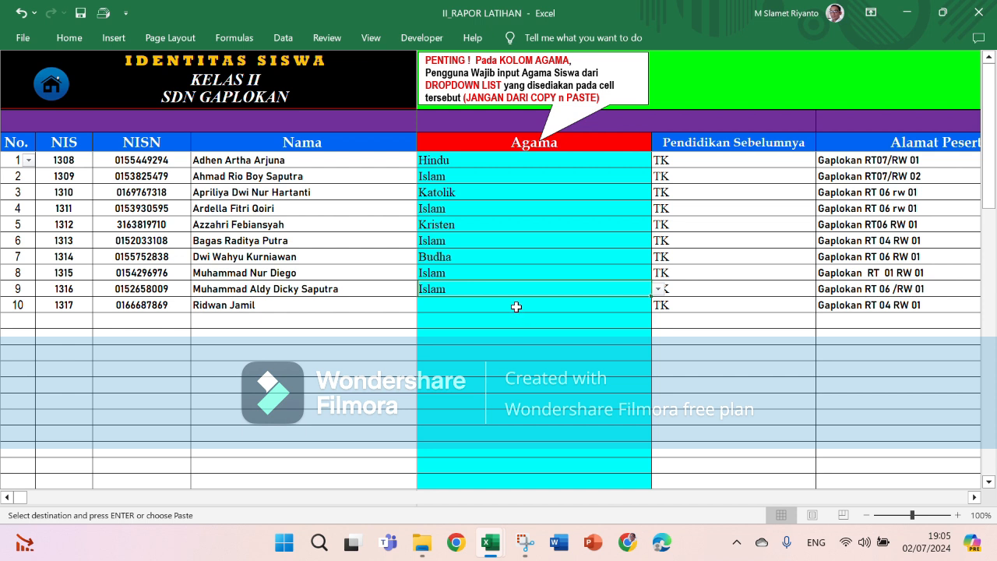
click(517, 307)
click(657, 307)
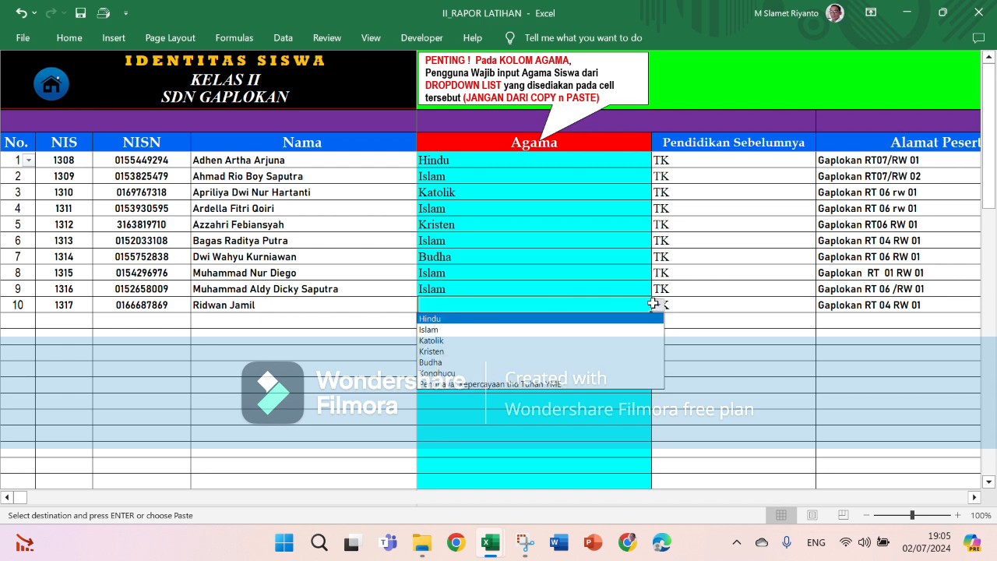
click(550, 383)
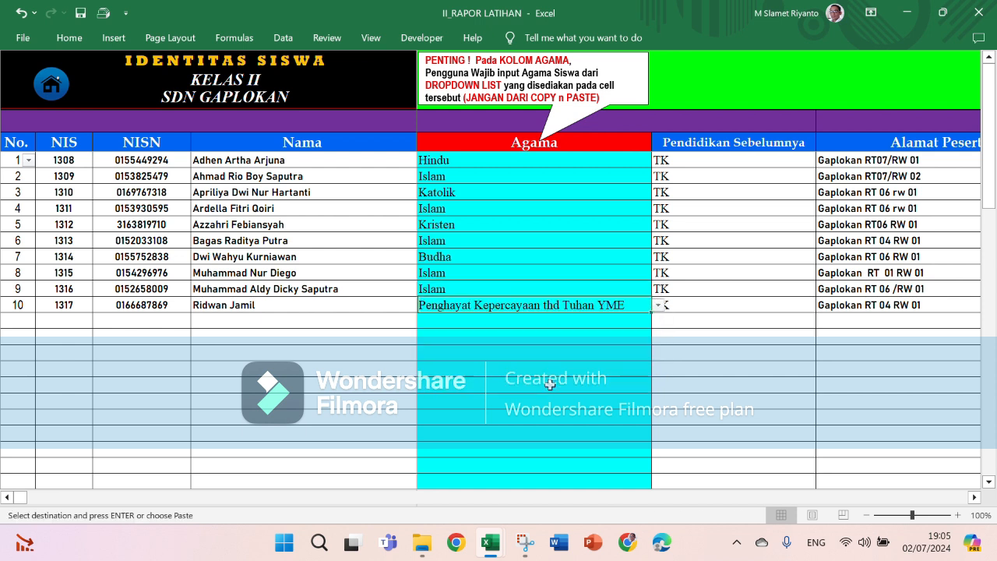
Change the religion (Agama) of student 6 to Konghucu
click(507, 243)
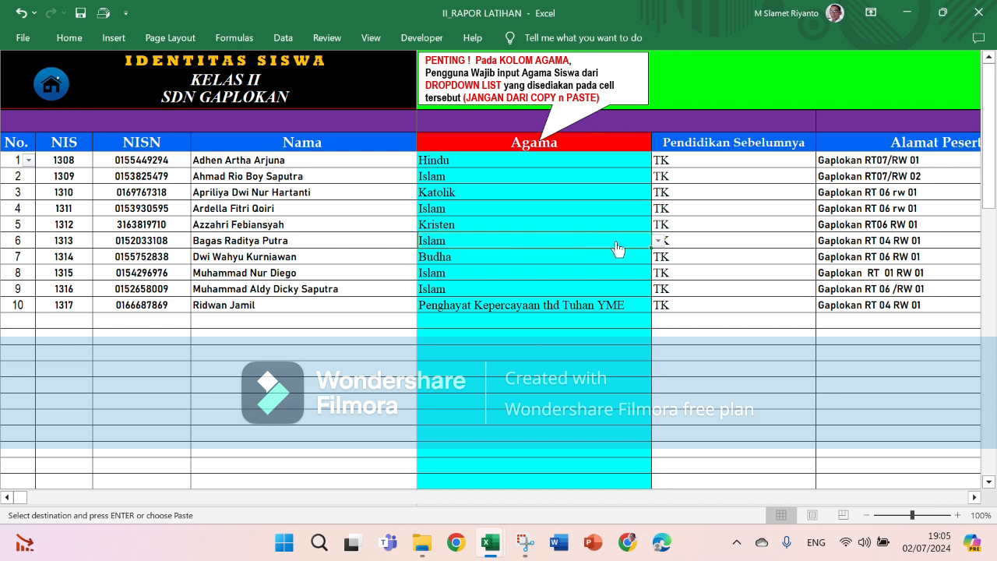
click(658, 240)
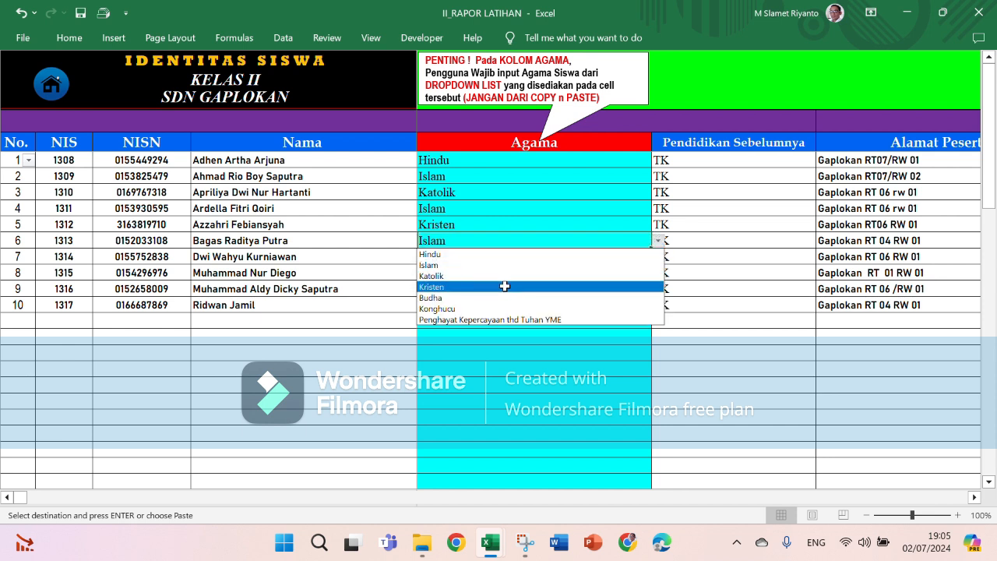
click(489, 309)
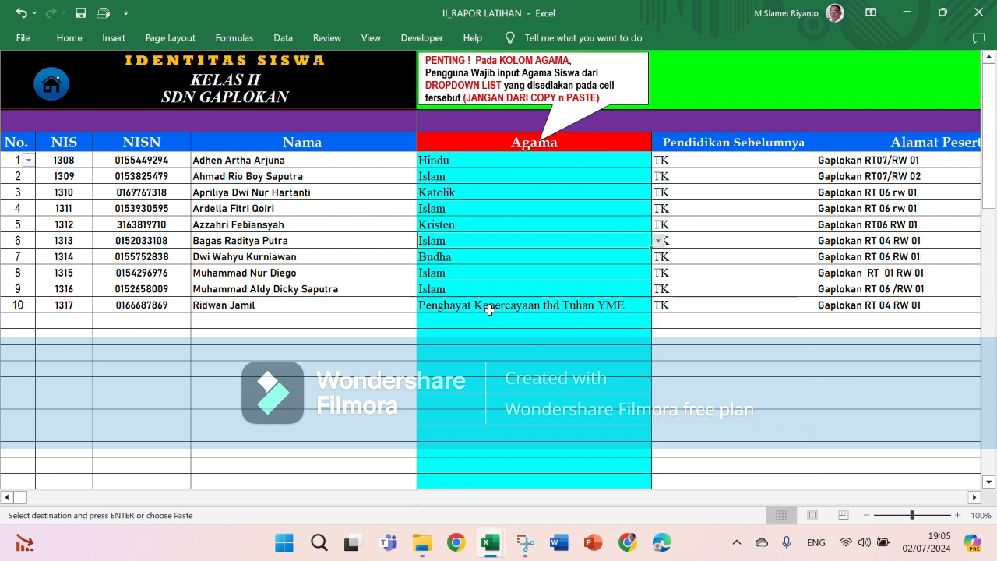
click(482, 355)
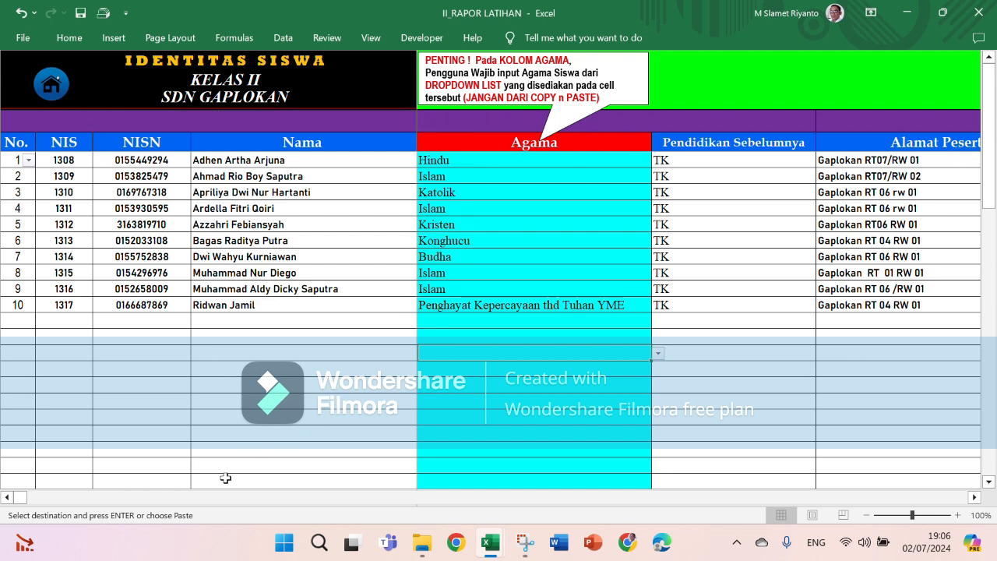
Leave the student identity sheet for the main menu and open the Mapel & Bobot sheet
scroll(67, 498, right, 6)
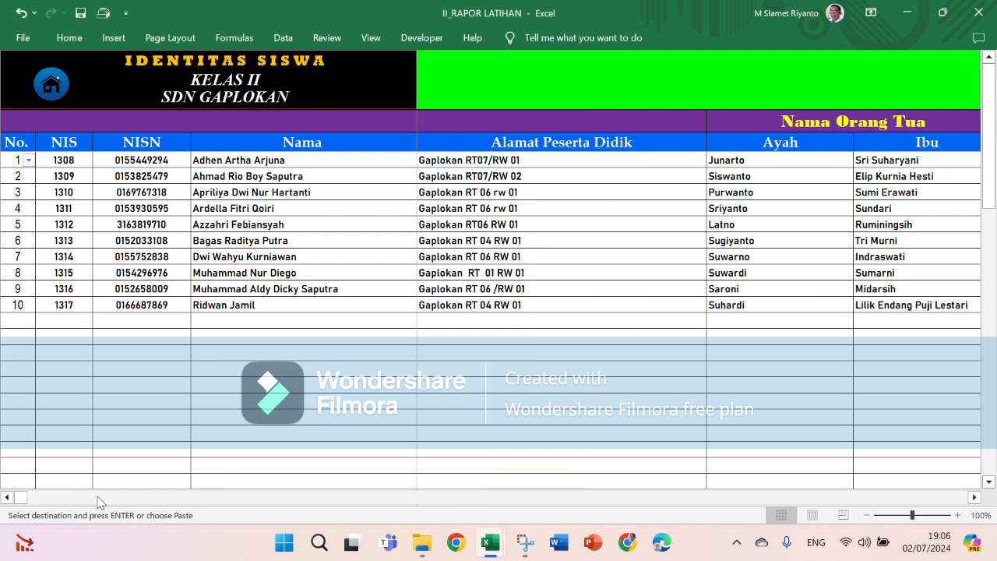
scroll(123, 498, right, 8)
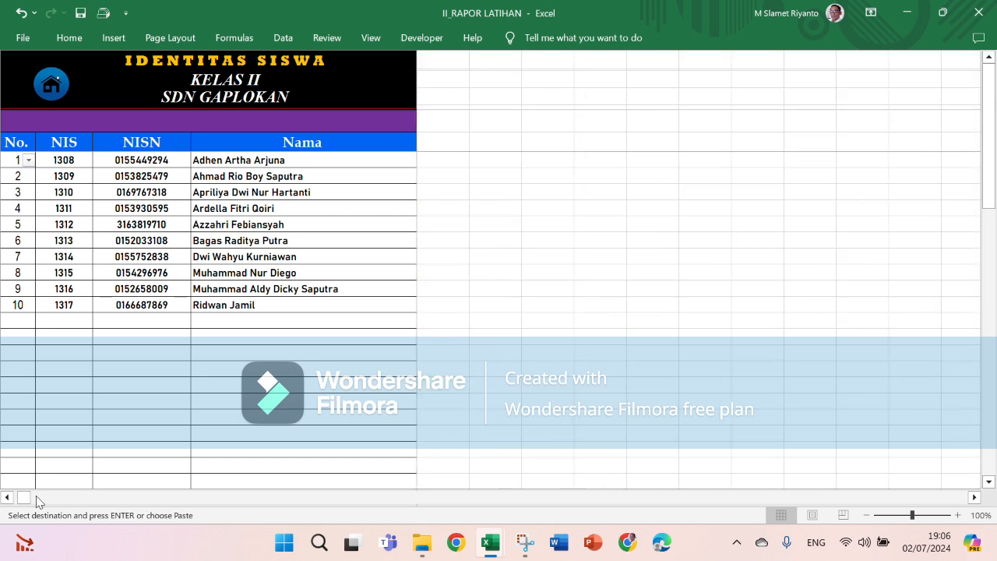
drag(16, 498, 9, 499)
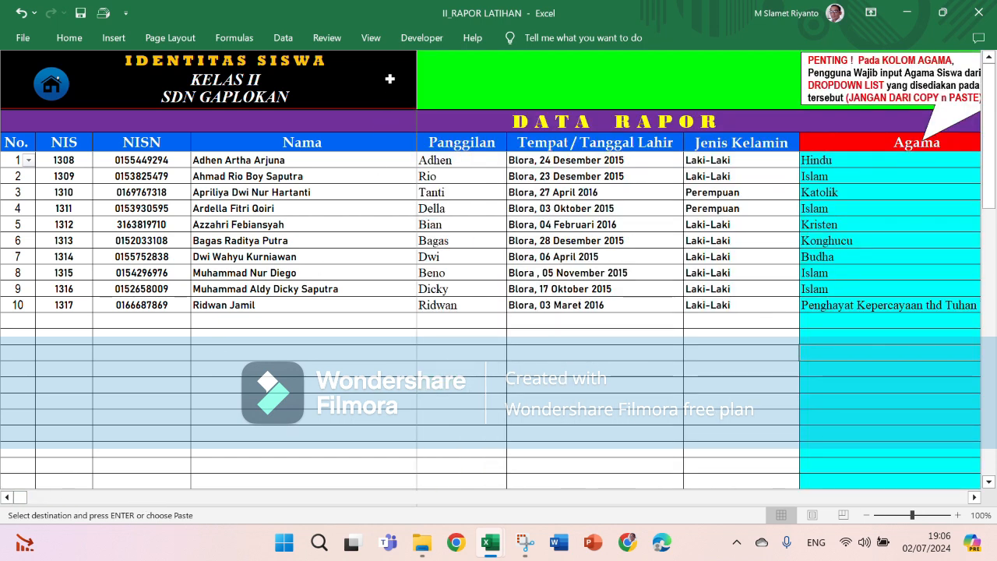
click(55, 86)
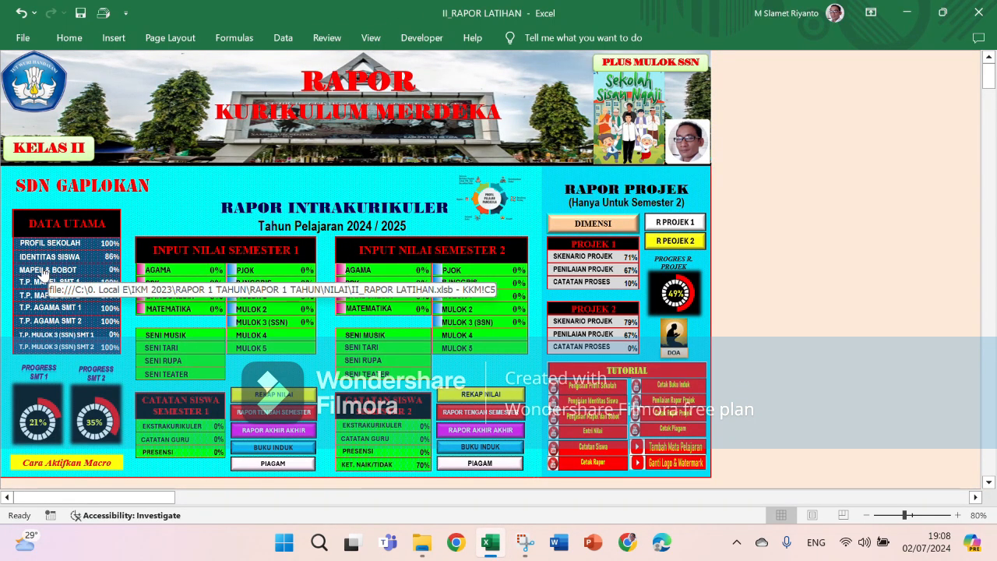
click(42, 268)
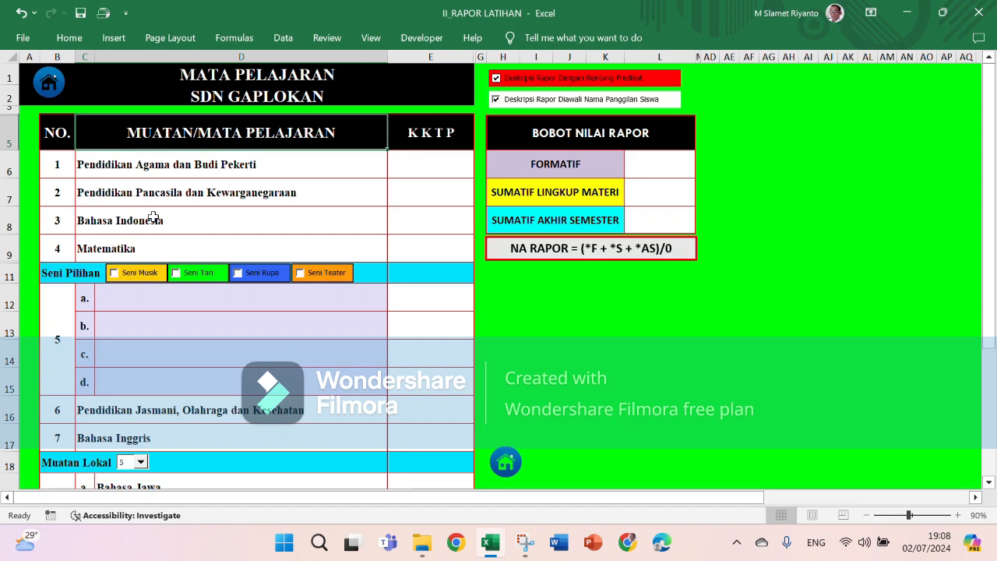
Enable Seni Musik and Seni Rupa as the elective arts subjects (Seni Pilihan), dismissing the macro warnings
scroll(159, 211, down, 2)
scroll(160, 211, up, 2)
scroll(160, 211, down, 2)
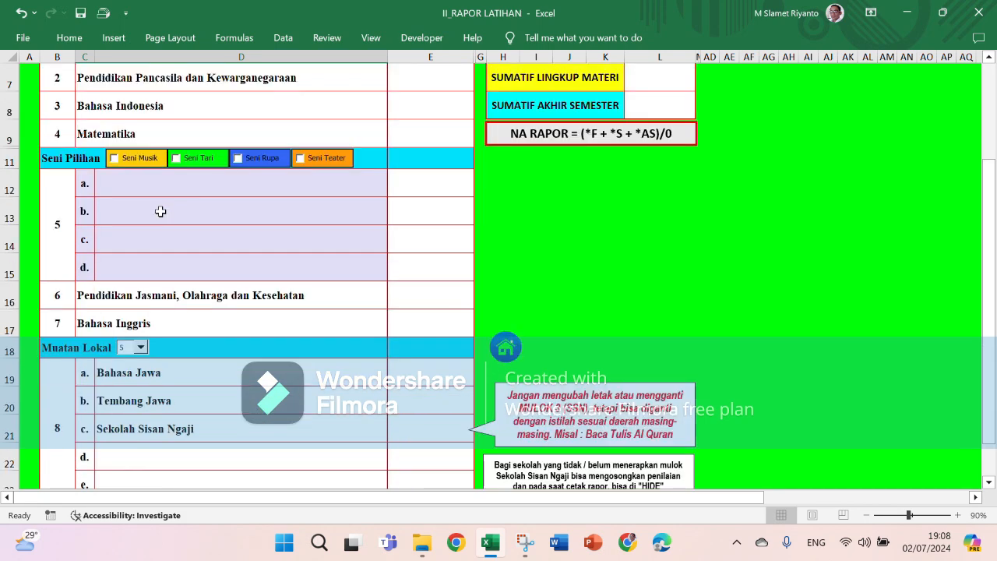
scroll(160, 211, up, 2)
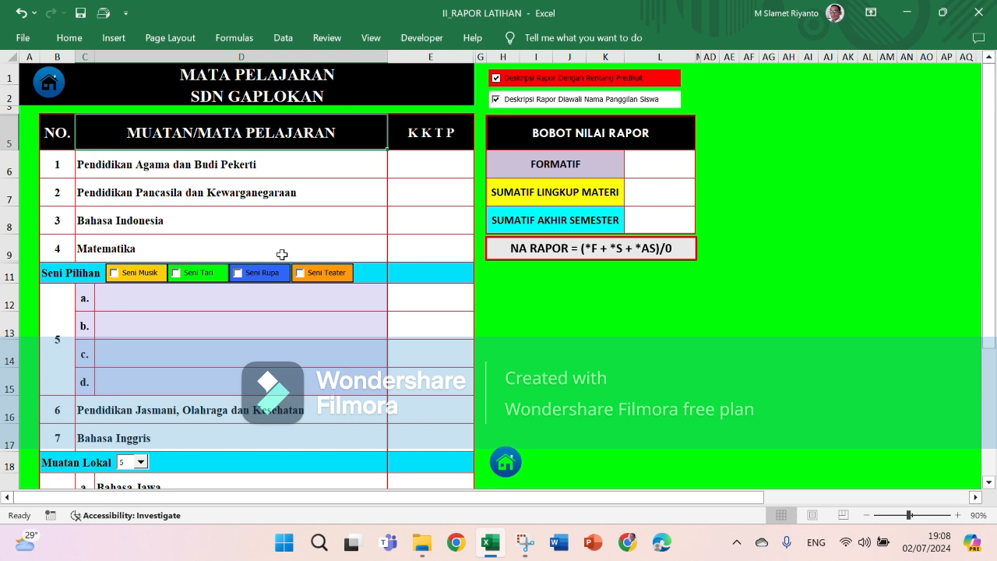
click(116, 273)
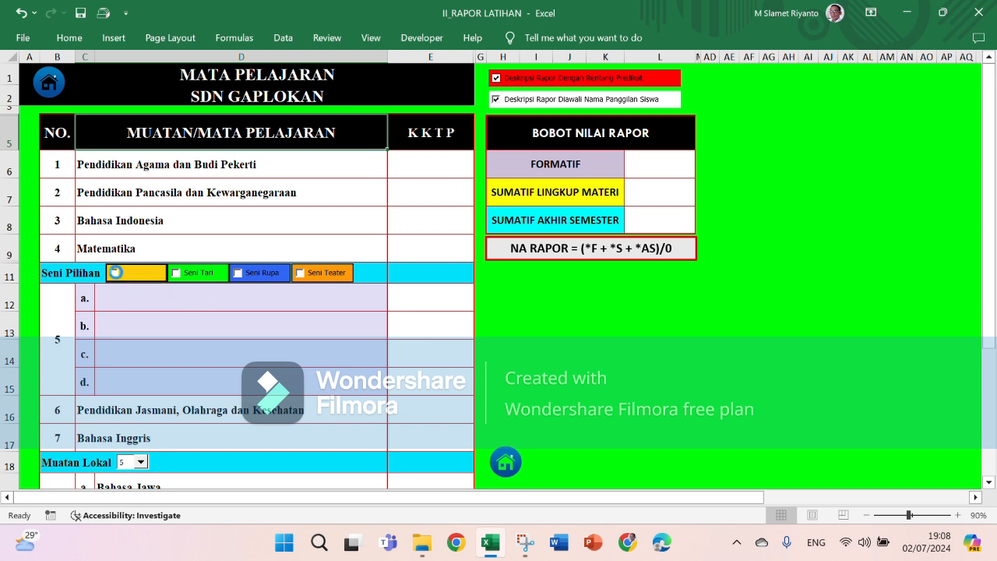
click(503, 312)
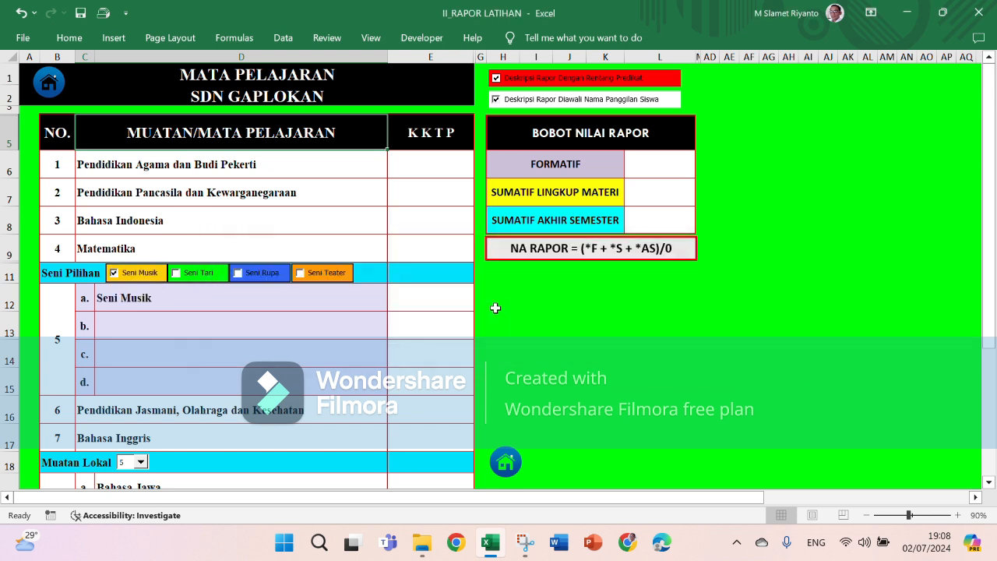
click(241, 275)
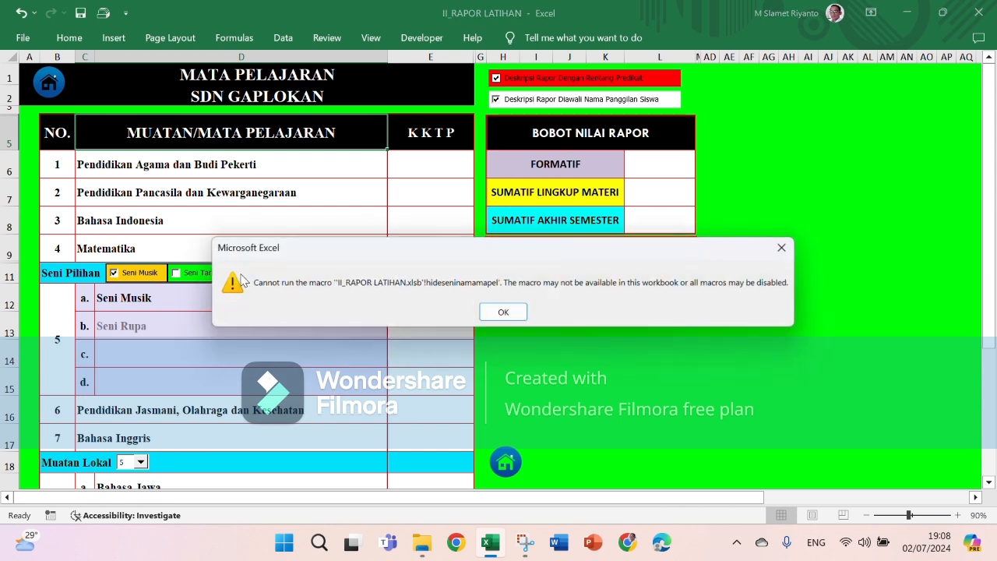
click(490, 312)
Enter Komputer as local content subject d under Muatan Lokal
scroll(310, 317, down, 5)
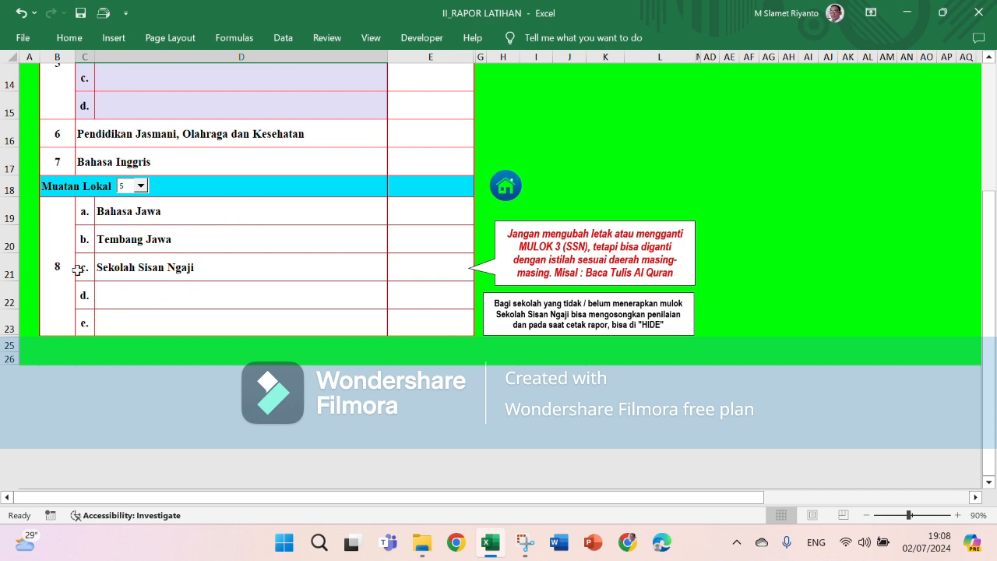
click(116, 297)
text(K)
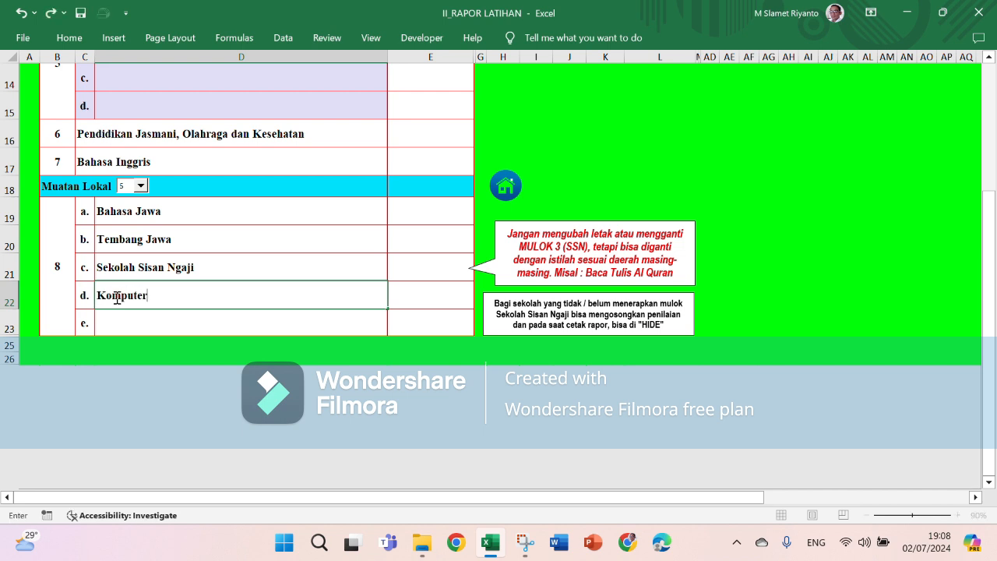
text(omputer)
key(Return)
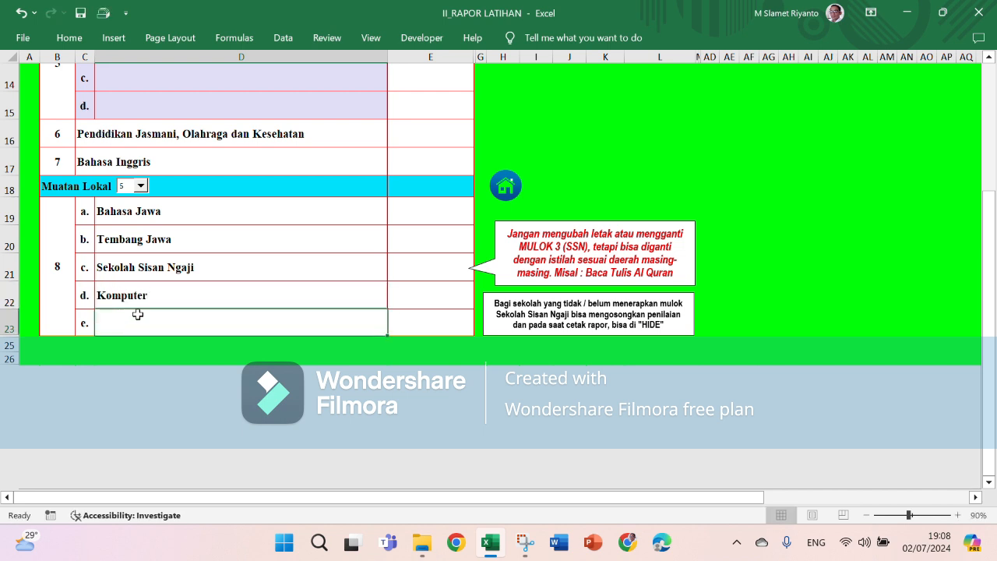
Change local content subject a under Muatan Lokal to Bahasa Sunda
click(147, 297)
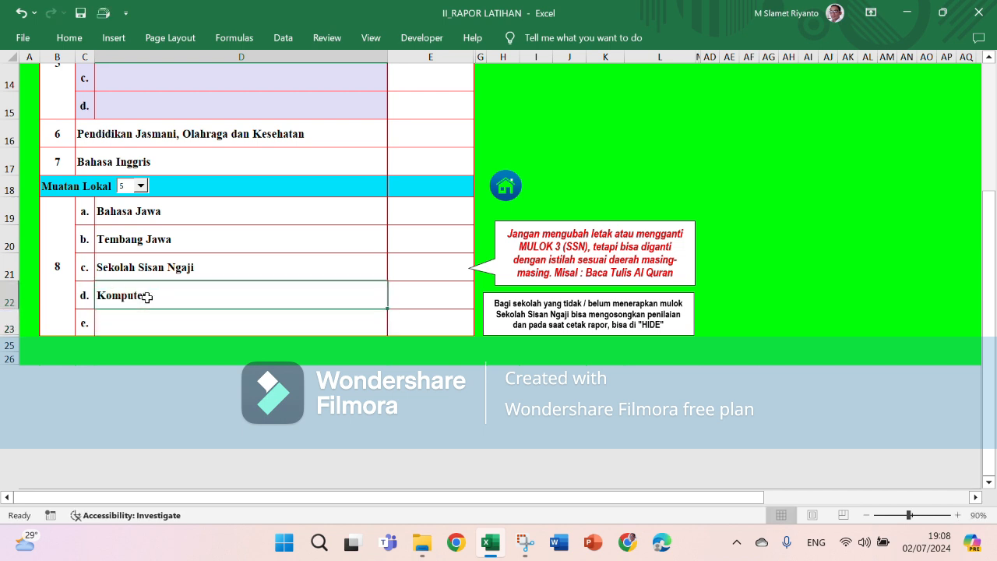
double_click(164, 241)
click(162, 212)
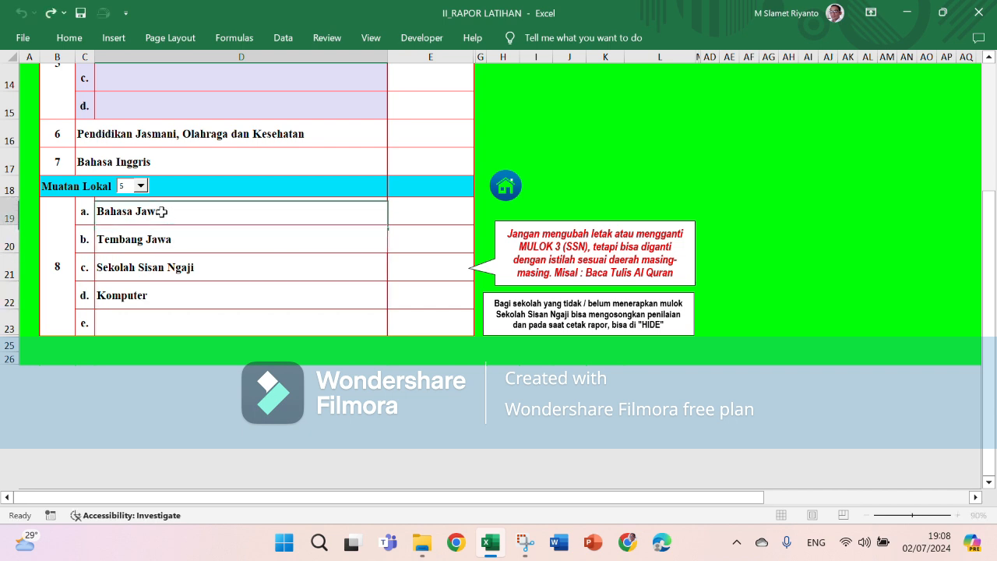
double_click(162, 212)
drag(161, 212, 137, 216)
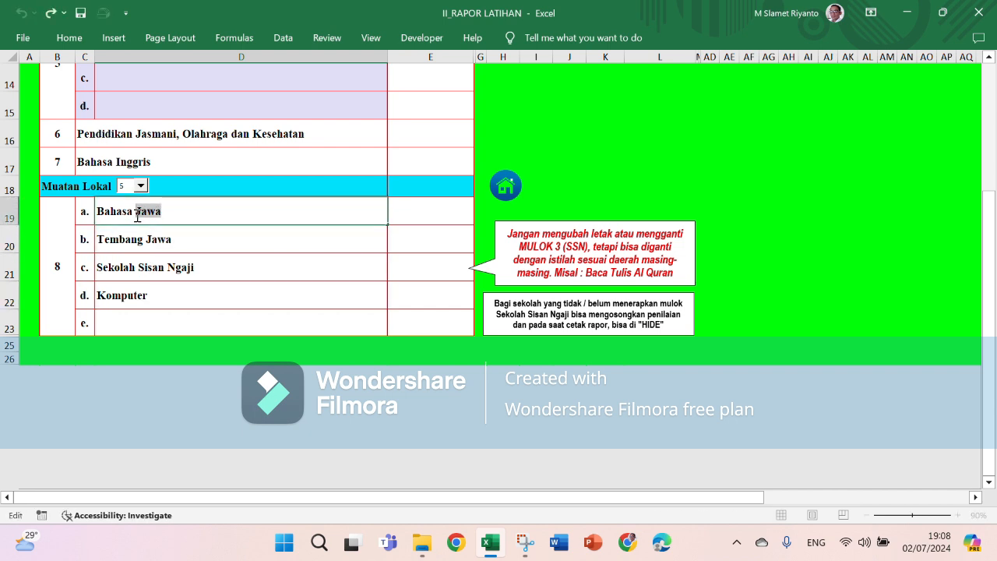
text(Sund)
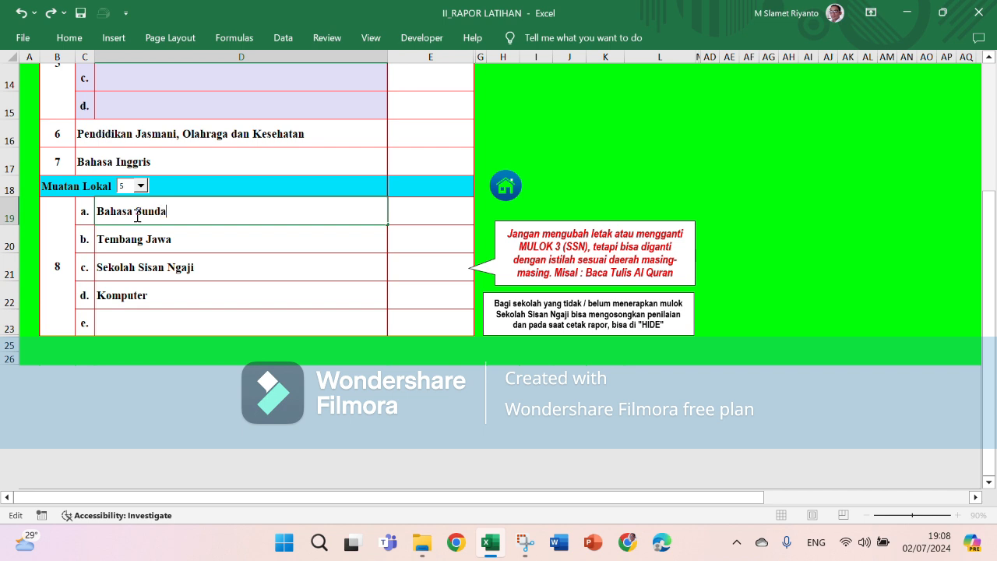
click(160, 293)
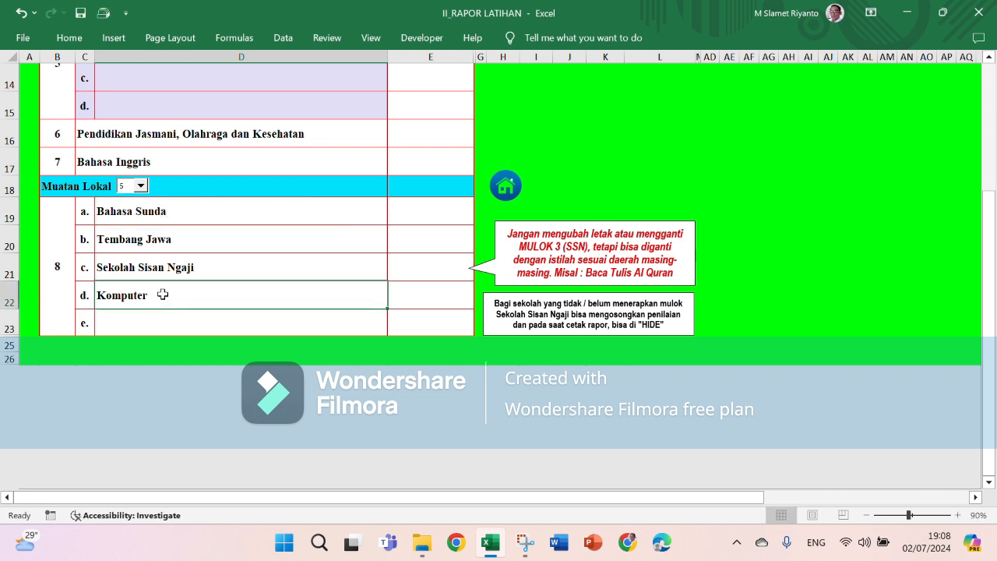
Set local content subject a under Muatan Lokal back to Bahasa Jawa
double_click(175, 208)
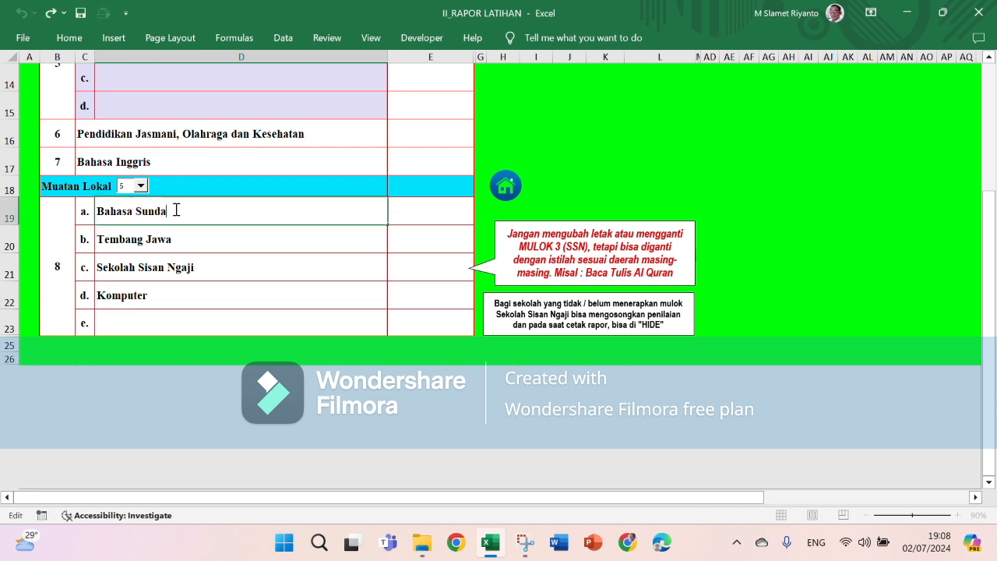
key(BackSpace)
key(BackSpace)
key(BackSpace)
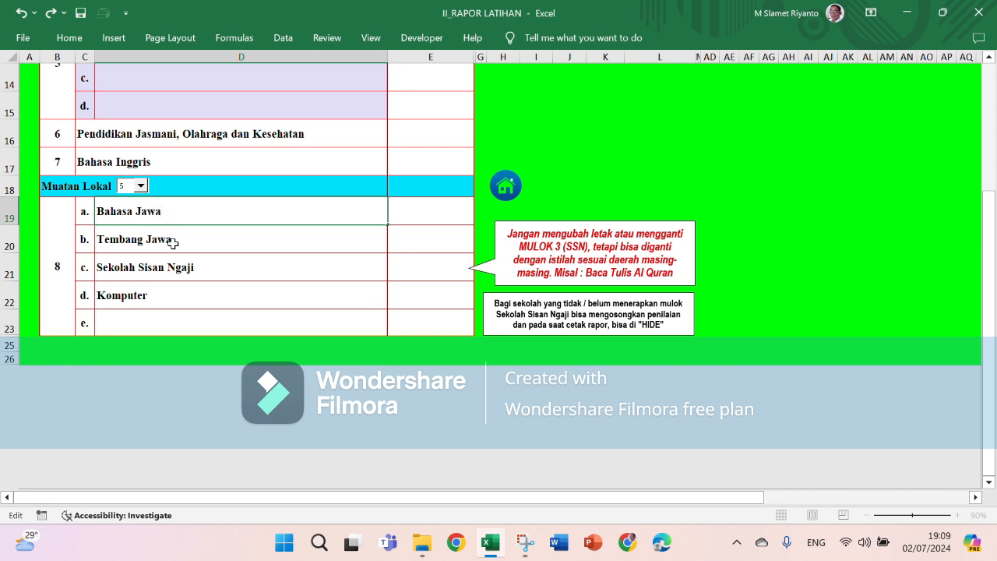
text(Jawa)
click(151, 296)
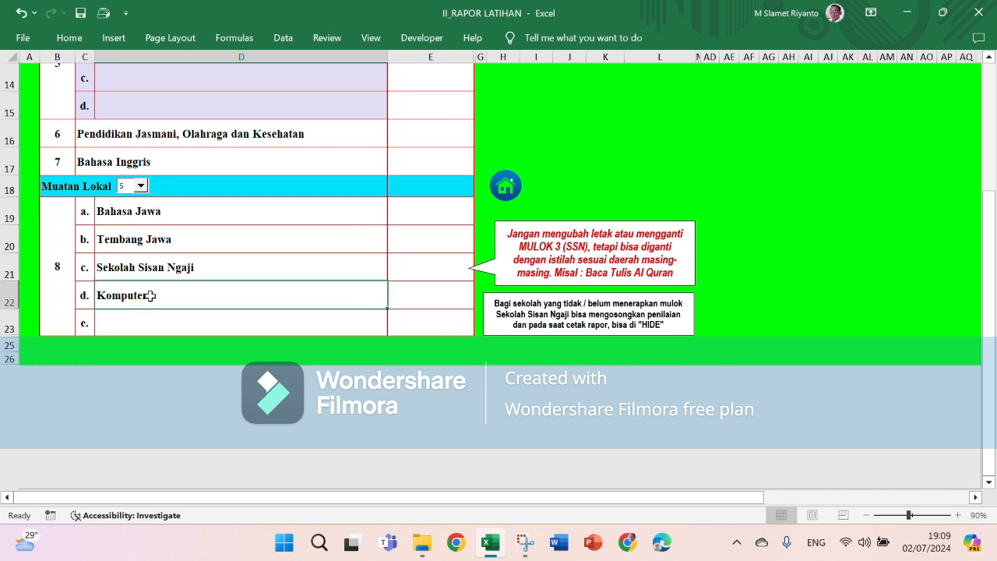
Clear Komputer from local content subject d under Muatan Lokal
key(BackSpace)
click(189, 265)
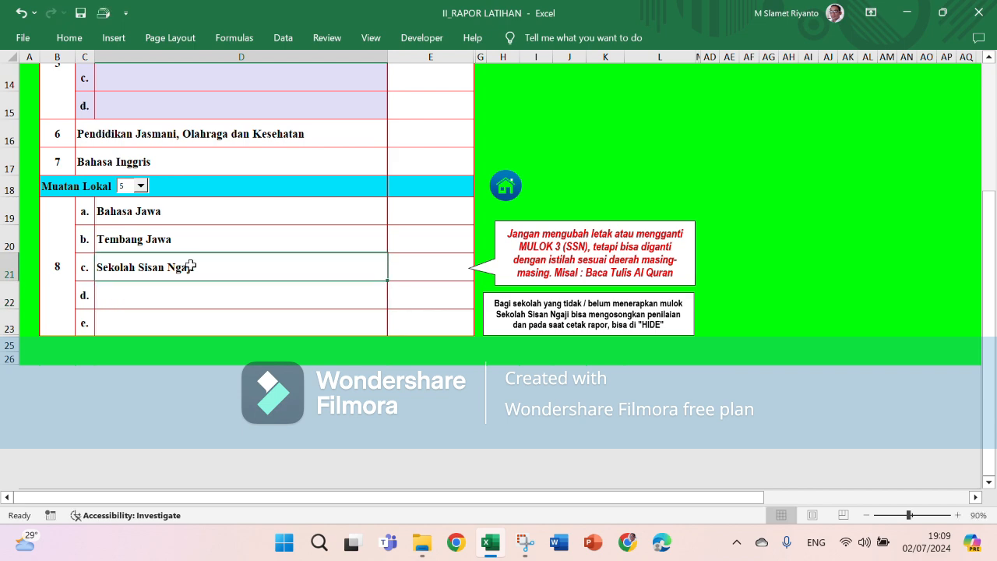
Enter the KKTP values: 75 for Pendidikan Agama, 70 for Pendidikan Pancasila, 70 for Bahasa Indonesia and 68 for Matematika
scroll(234, 273, up, 2)
scroll(260, 275, up, 3)
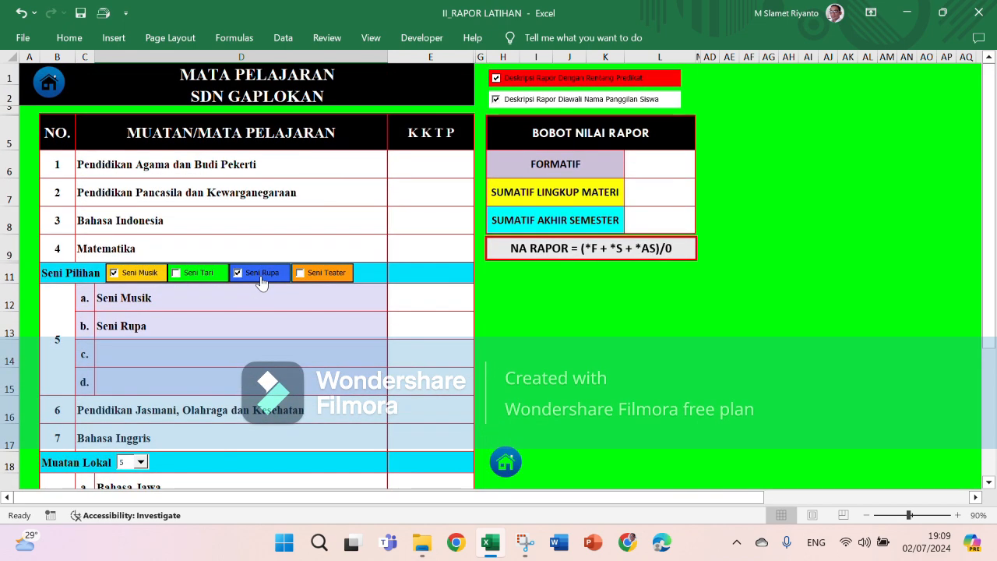
click(438, 160)
text(7)
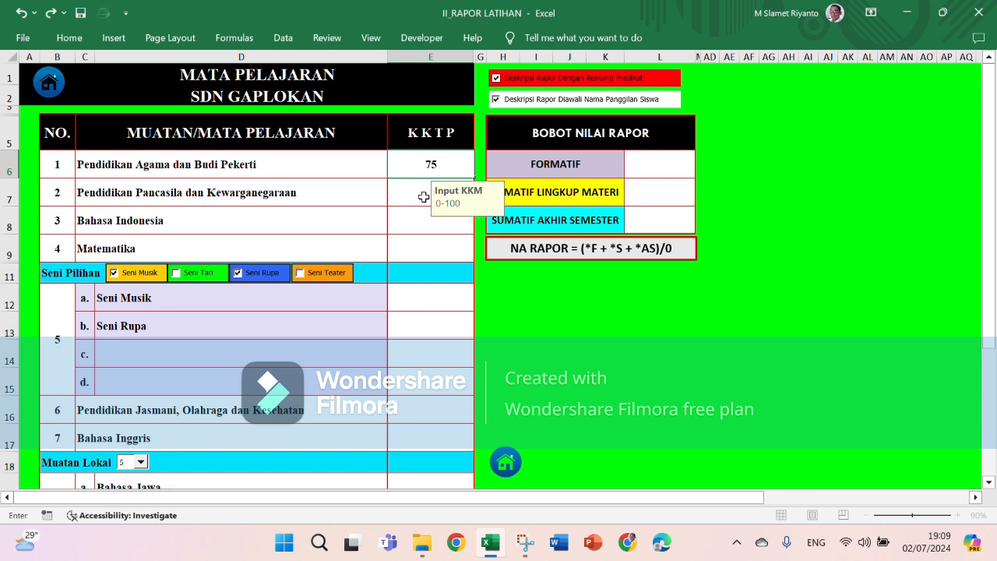
text(5)
key(Return)
text(7)
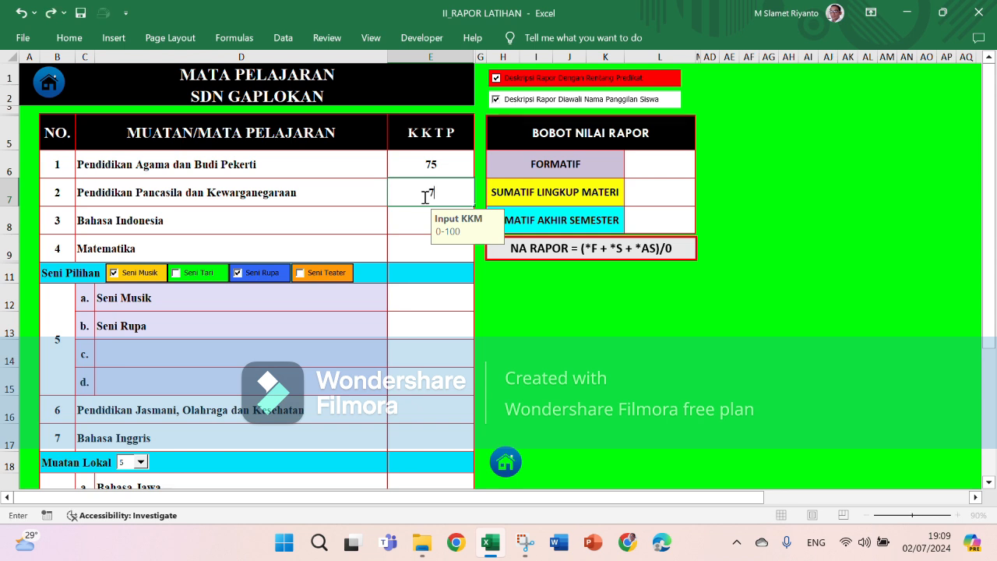
text(0)
key(Return)
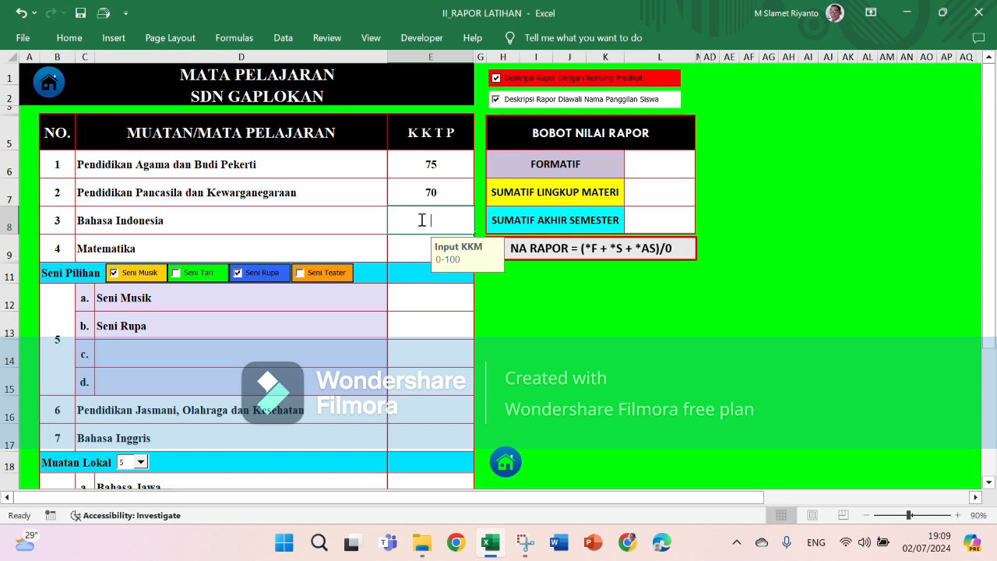
text(70)
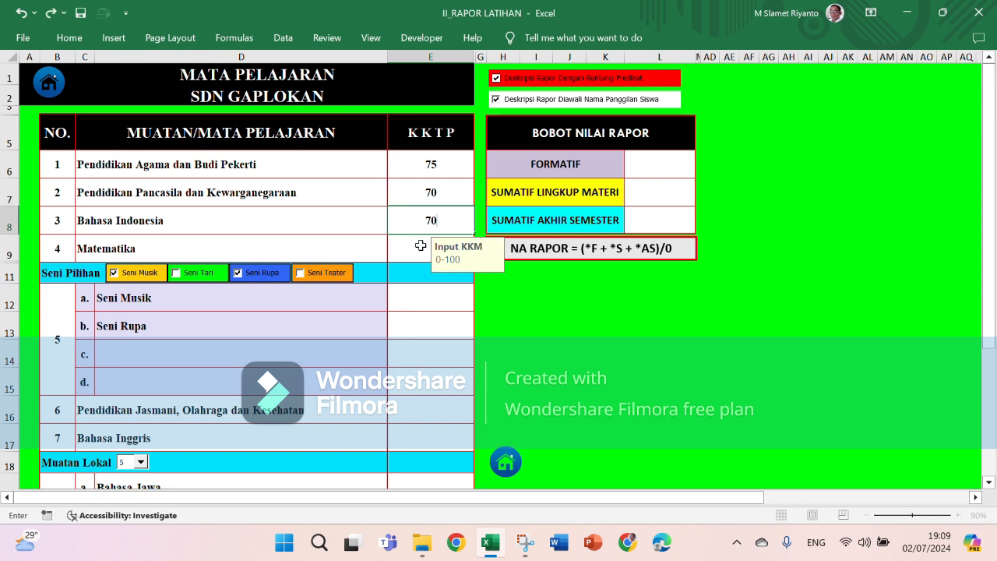
key(Return)
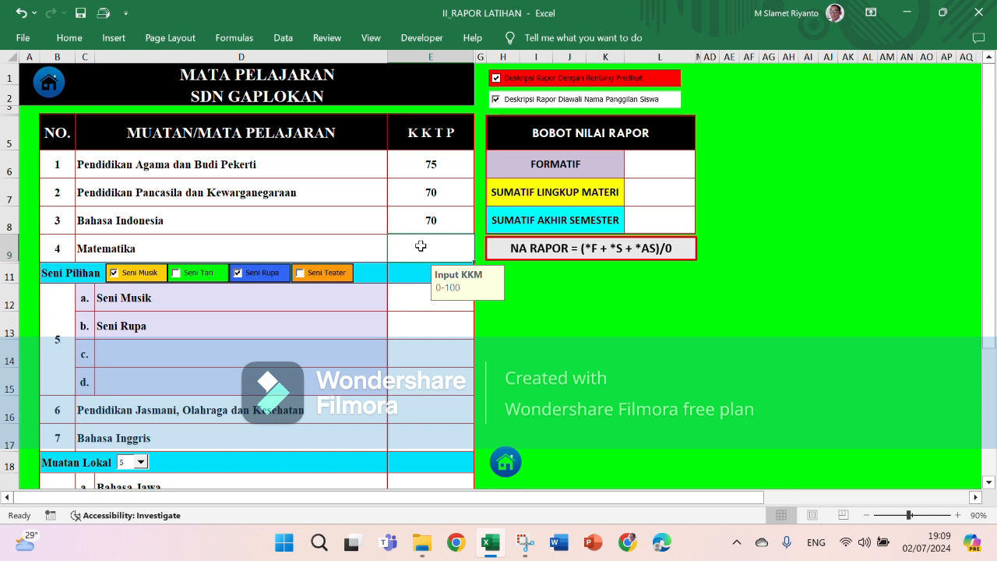
text(68)
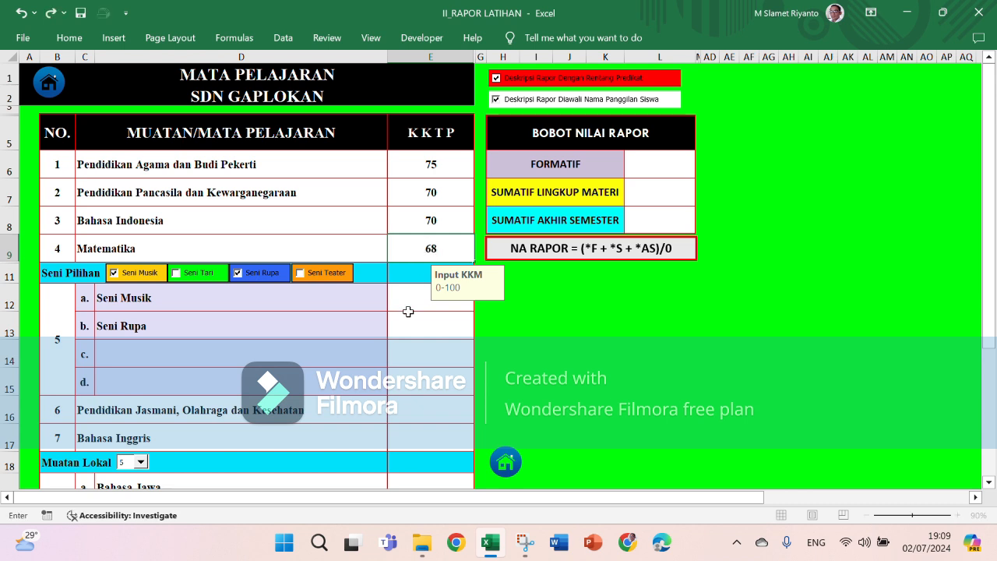
Enter KKTP 75 for Seni Musik and Seni Rupa, 80 for Pendidikan Jasmani and 70 for Bahasa Inggris
click(415, 294)
text(75)
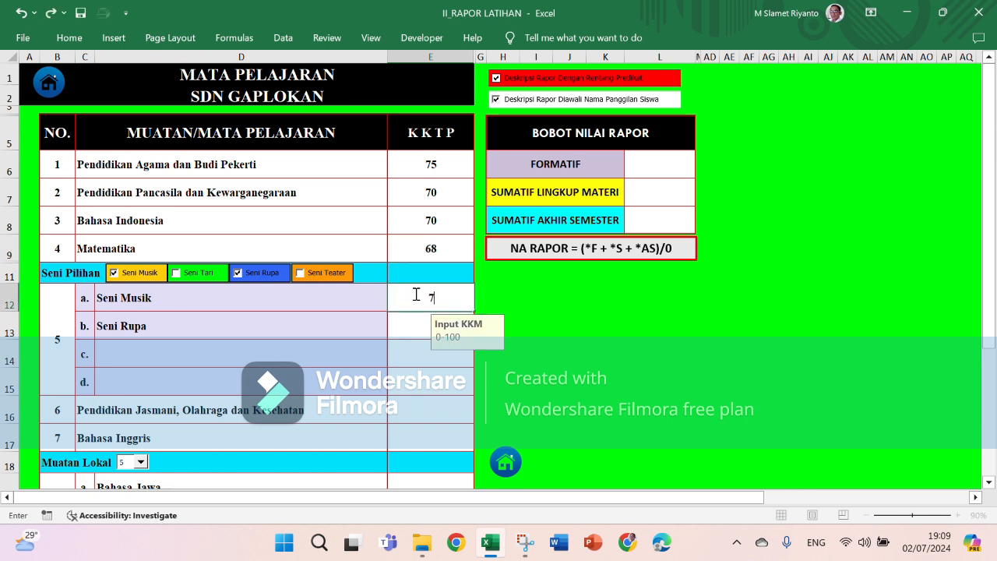
click(418, 318)
text(75)
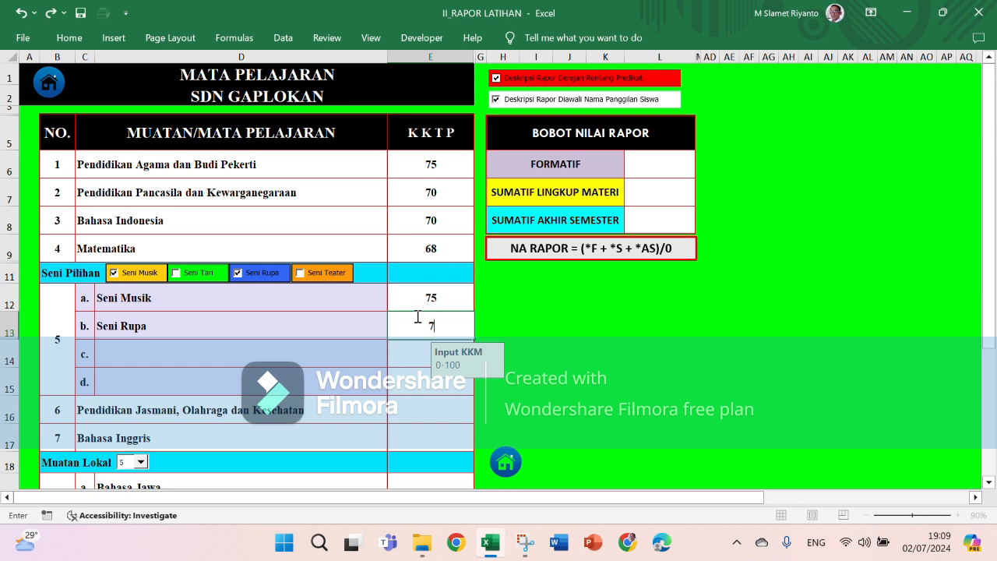
click(418, 414)
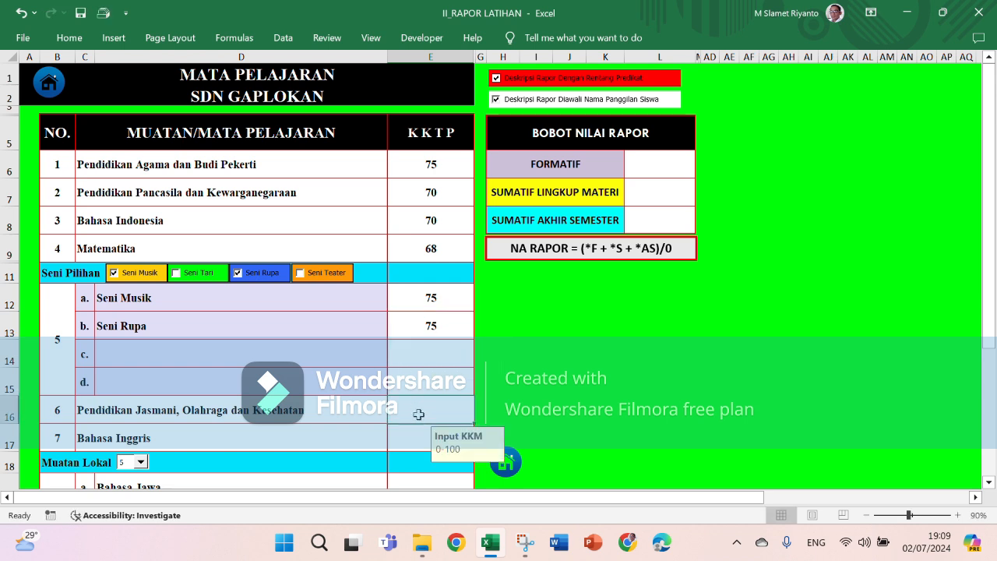
text(80)
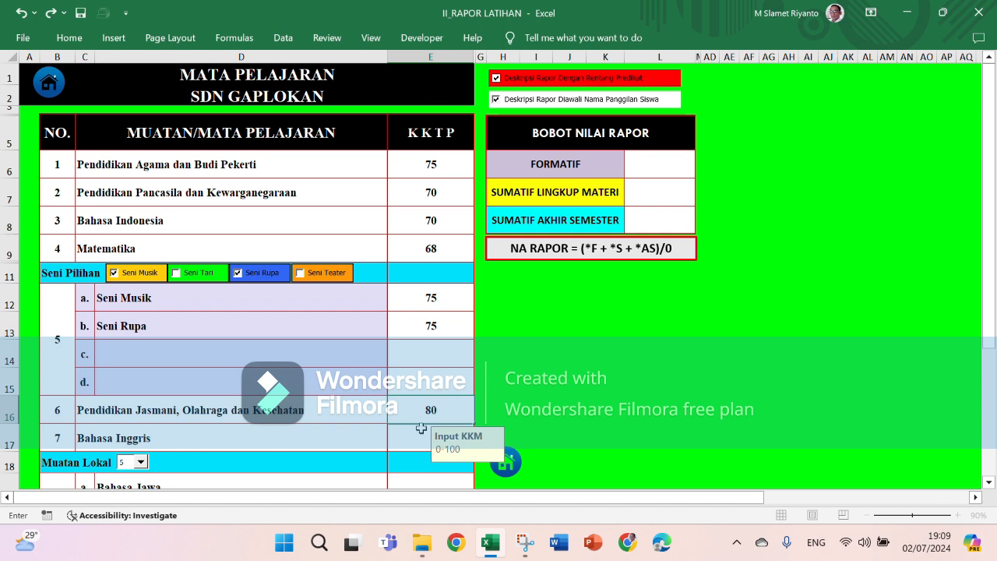
click(422, 432)
text(70)
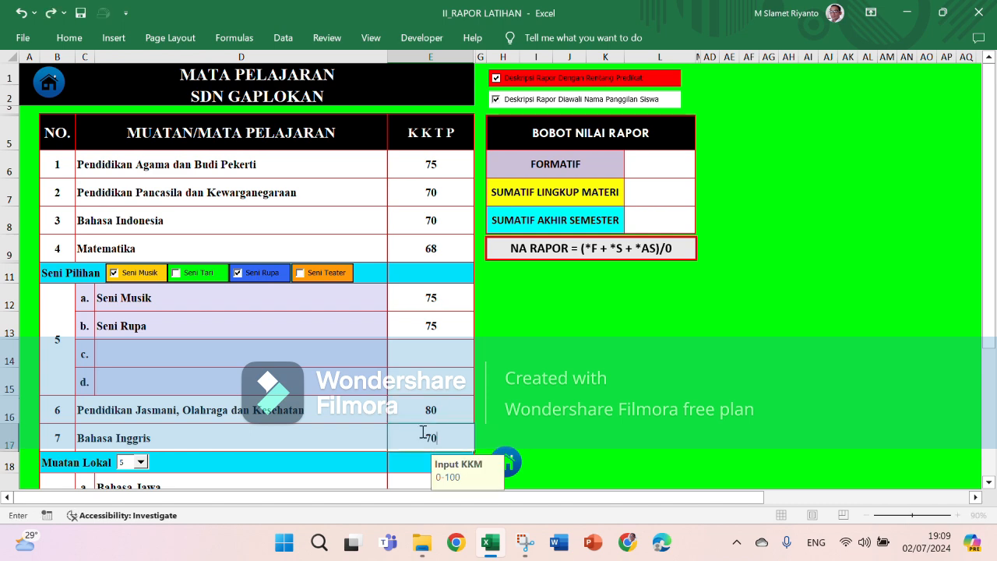
Enter the local content KKTP values: 70 for Bahasa Jawa, 70 for Tembang Jawa and 75 for Sekolah Sisan Ngaji
scroll(421, 432, down, 1)
click(417, 434)
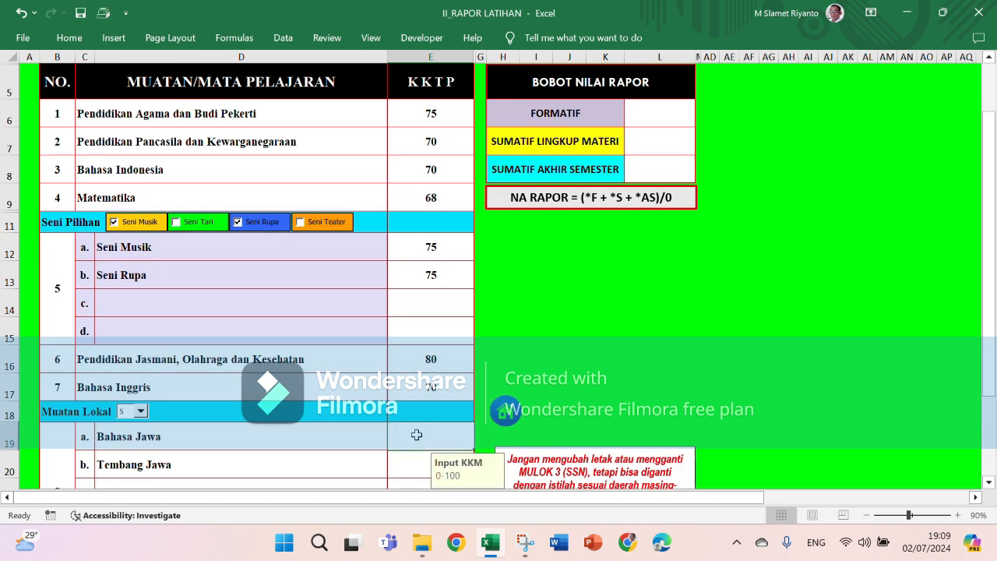
scroll(417, 435, down, 1)
text(7)
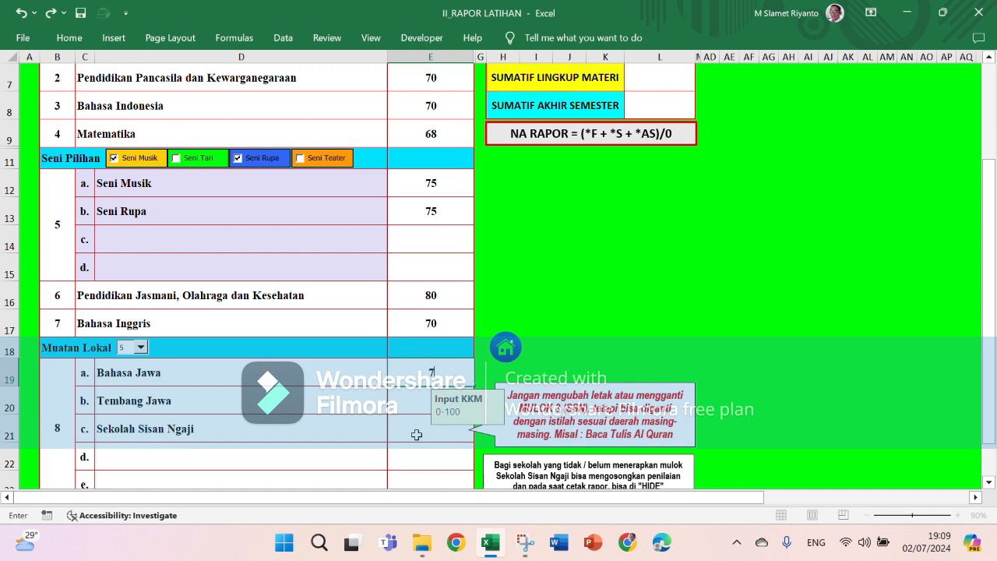
text(0)
click(418, 401)
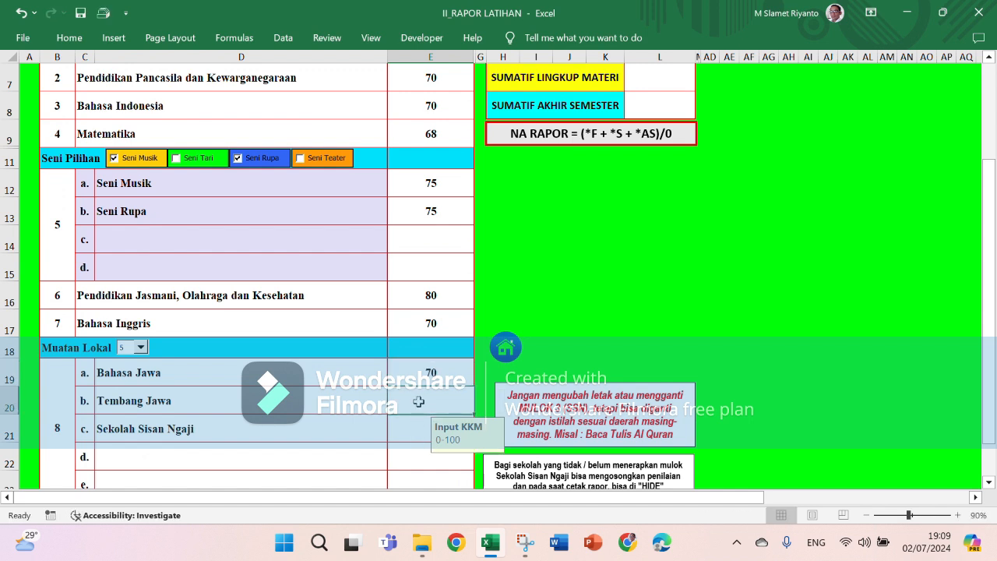
text(7)
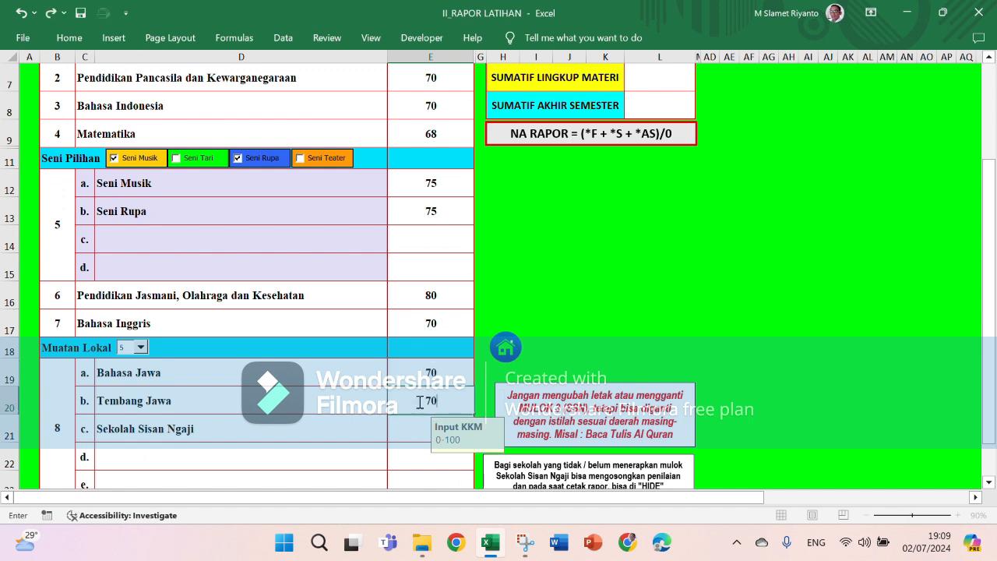
text(0)
click(421, 427)
text(75)
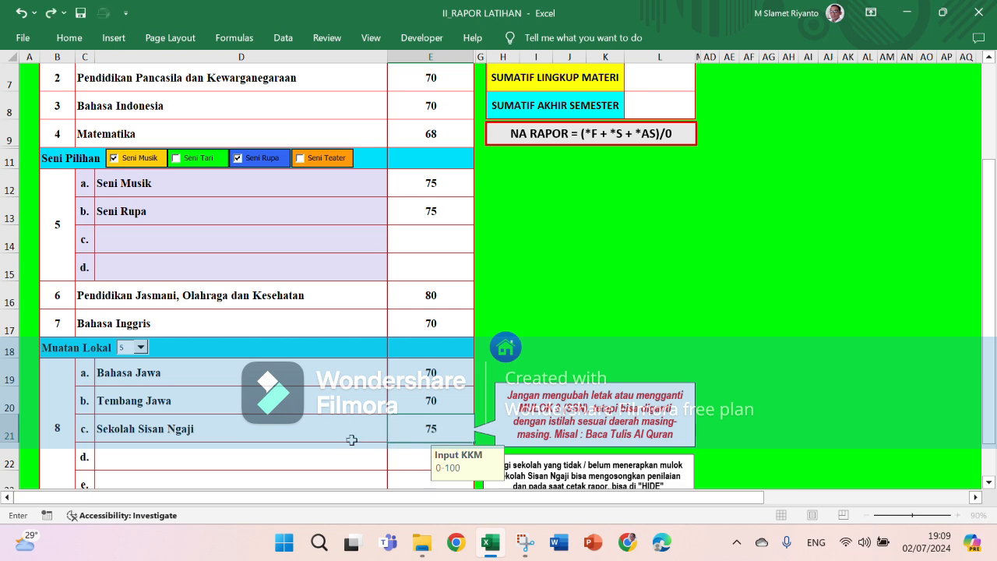
click(351, 440)
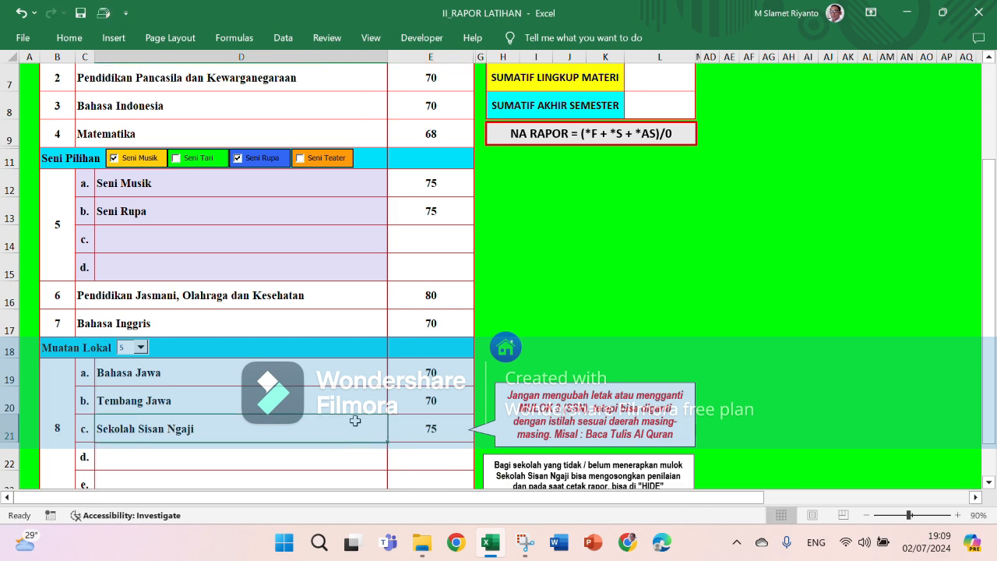
Set the Bobot Nilai Rapor weights to 3 for Formatif, 2 for Sumatif Lingkup Materi and 1 for Sumatif Akhir Semester
scroll(364, 417, up, 2)
scroll(372, 401, down, 4)
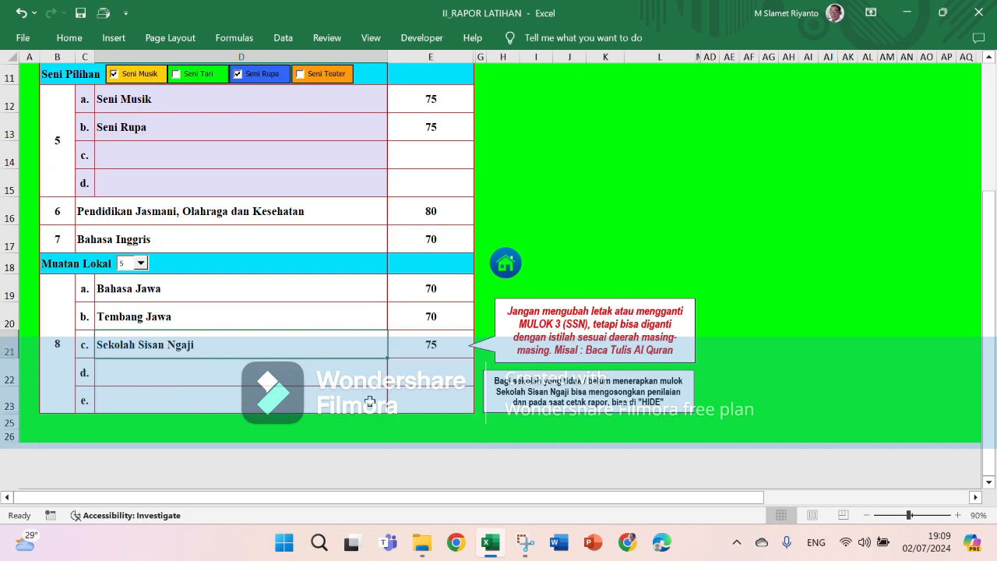
scroll(384, 372, up, 3)
scroll(384, 373, up, 1)
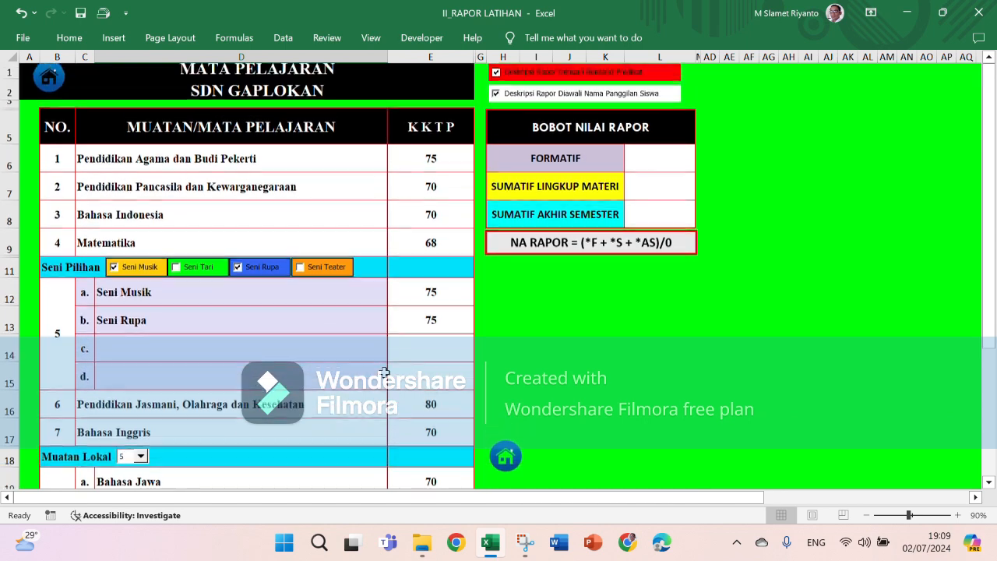
click(675, 160)
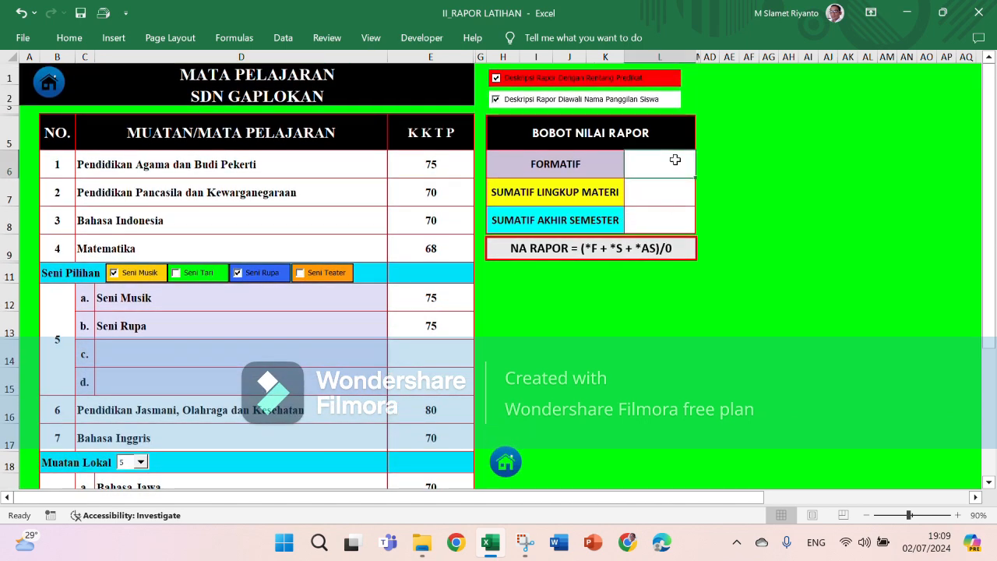
text(3)
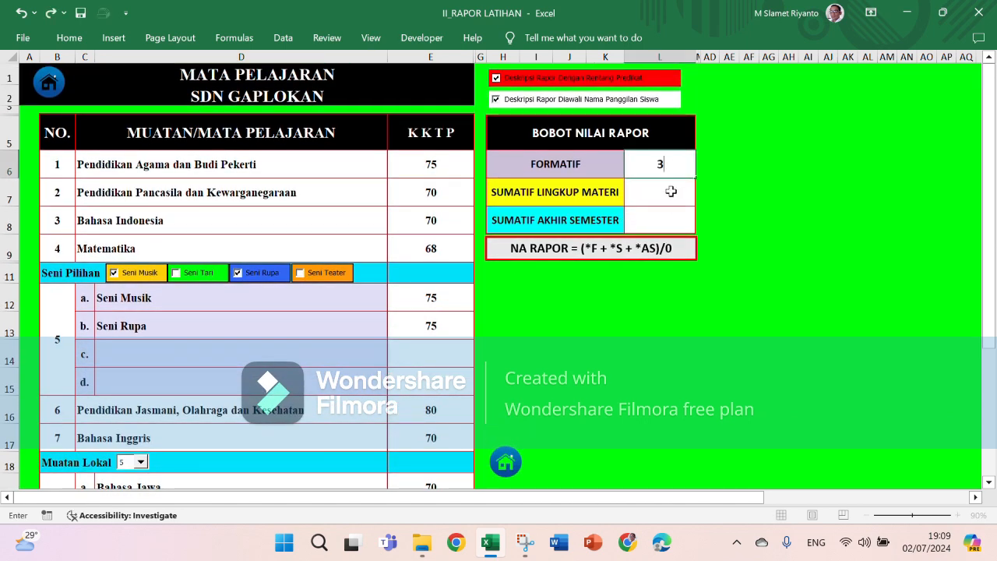
click(670, 192)
text(2)
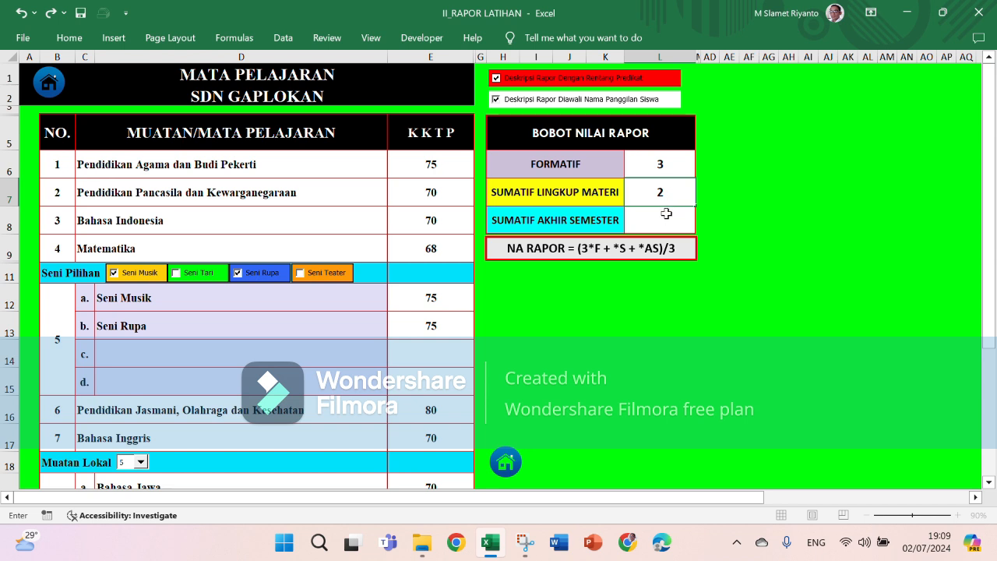
click(666, 213)
text(1)
Change the report weights to 2 for Formatif and 1 for Sumatif Lingkup Materi
click(664, 160)
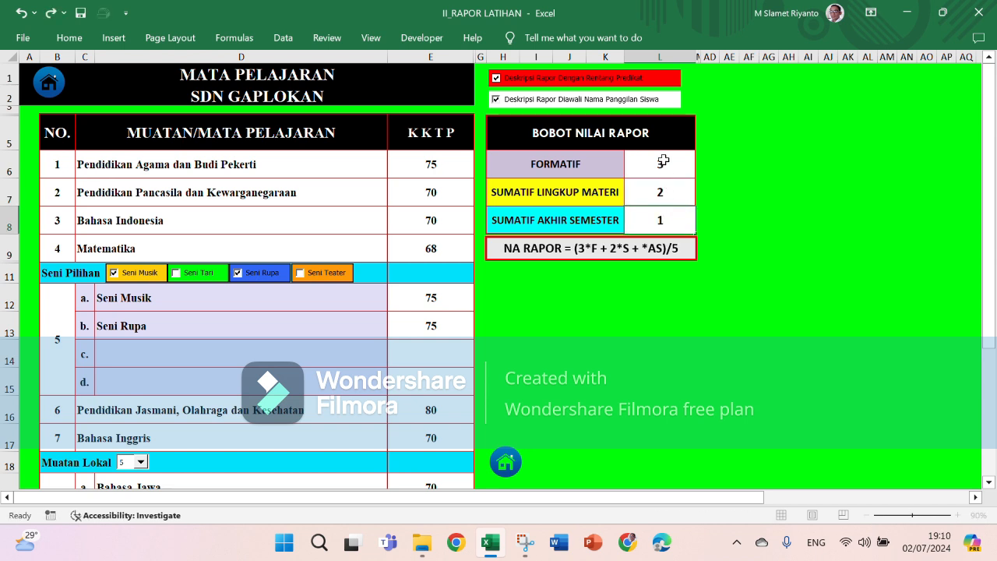
click(663, 161)
text(2)
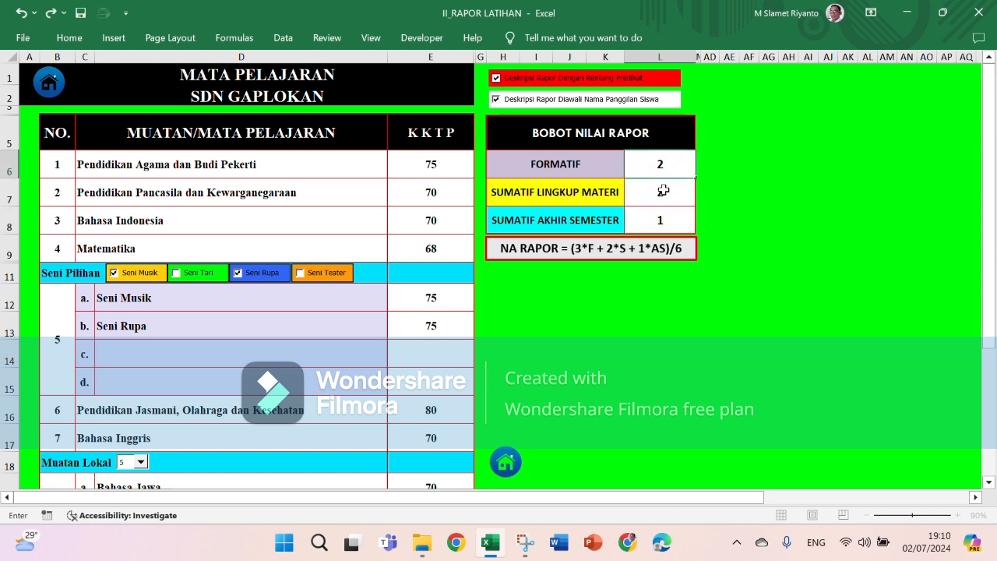
click(663, 191)
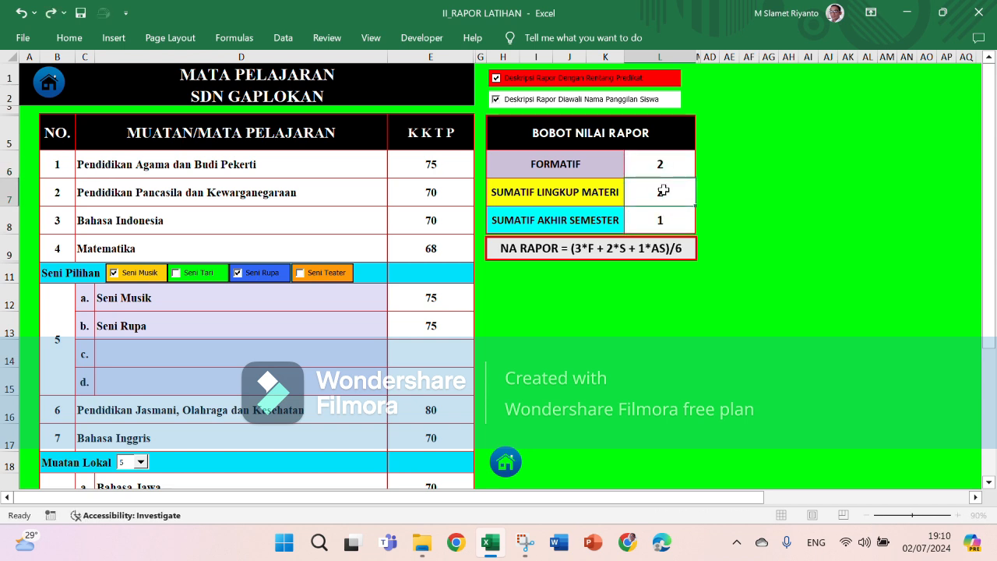
text(1)
Set the Sumatif Lingkup Materi weight to 2
click(663, 160)
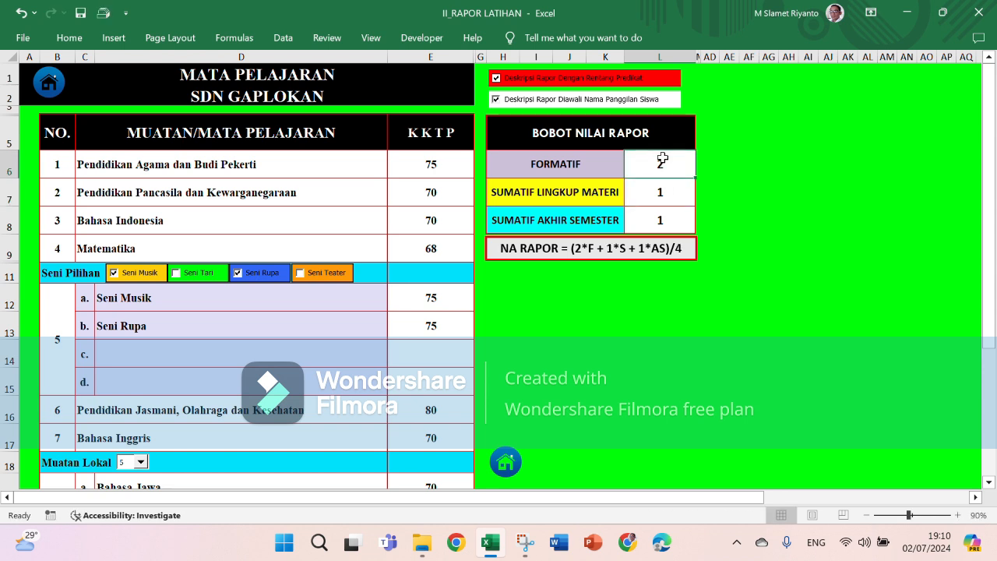
click(663, 190)
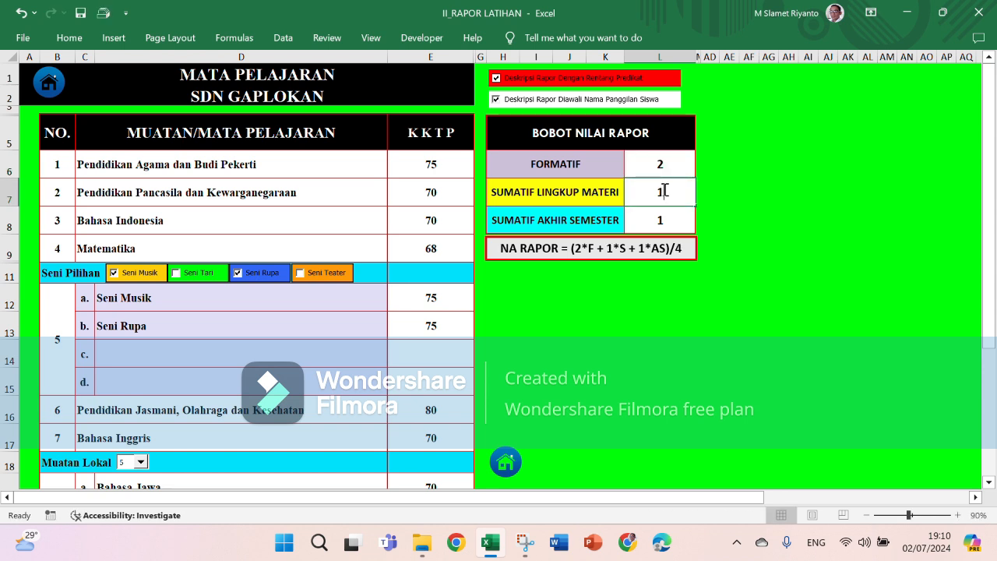
text(2)
click(658, 220)
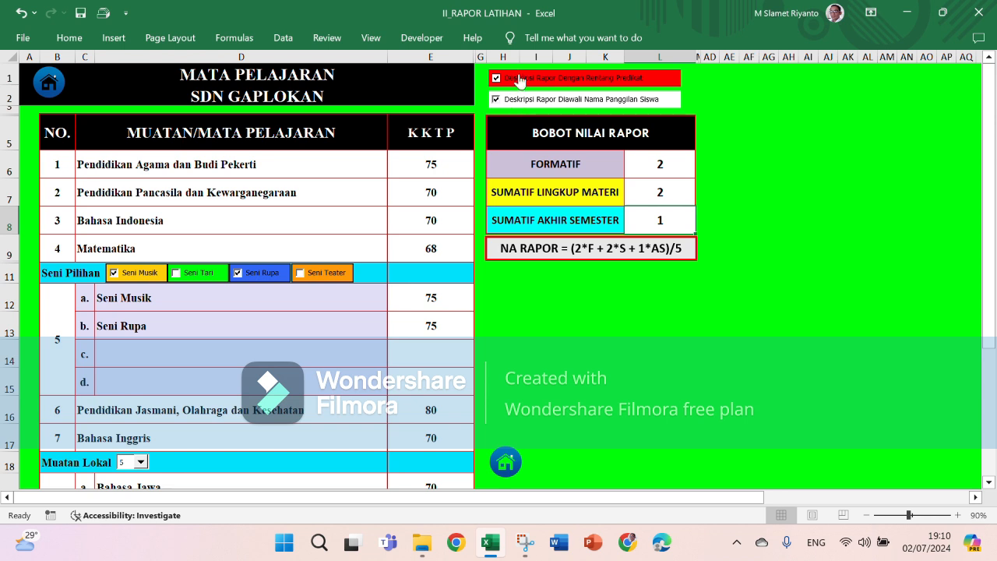
Switch the Rentang Predikat and Diawali Nama Panggilan Siswa report description options off and back on, dismissing the macro warnings
click(496, 78)
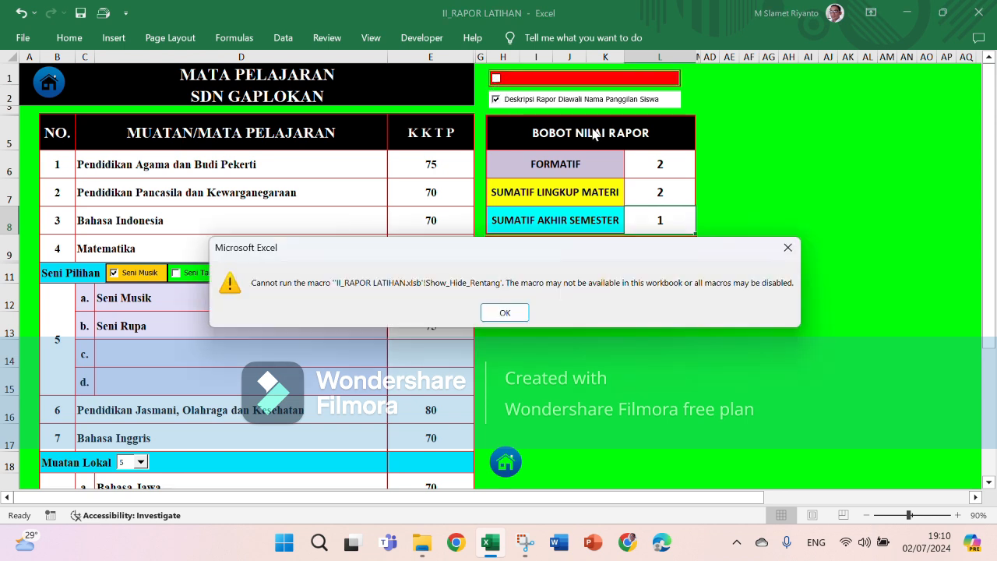
click(509, 315)
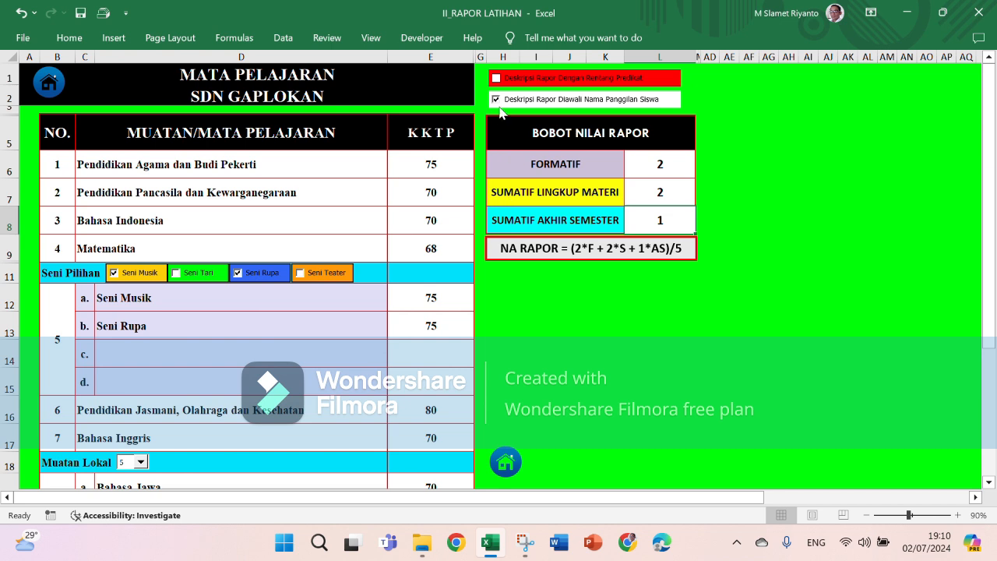
click(496, 100)
click(497, 102)
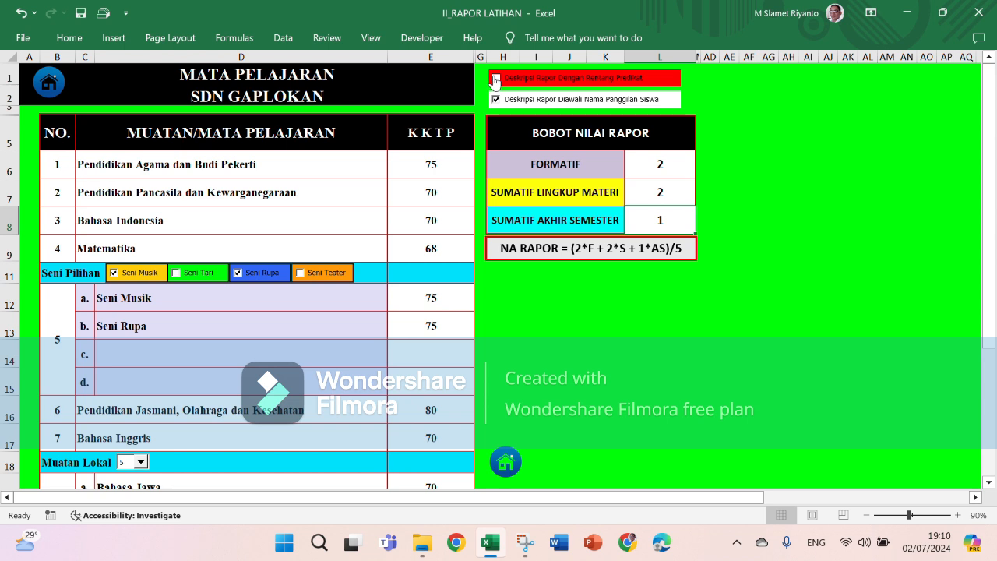
click(496, 81)
click(506, 310)
Return to the workbook's home sheet and open the Lingkup Materi dan Tujuan Pembelajaran sheet for the subjects
click(42, 90)
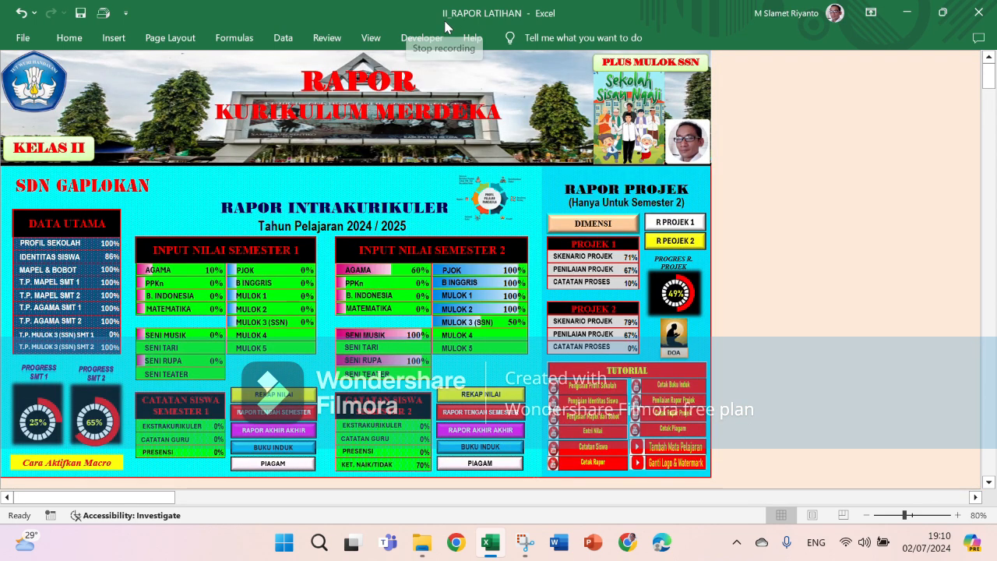
click(56, 287)
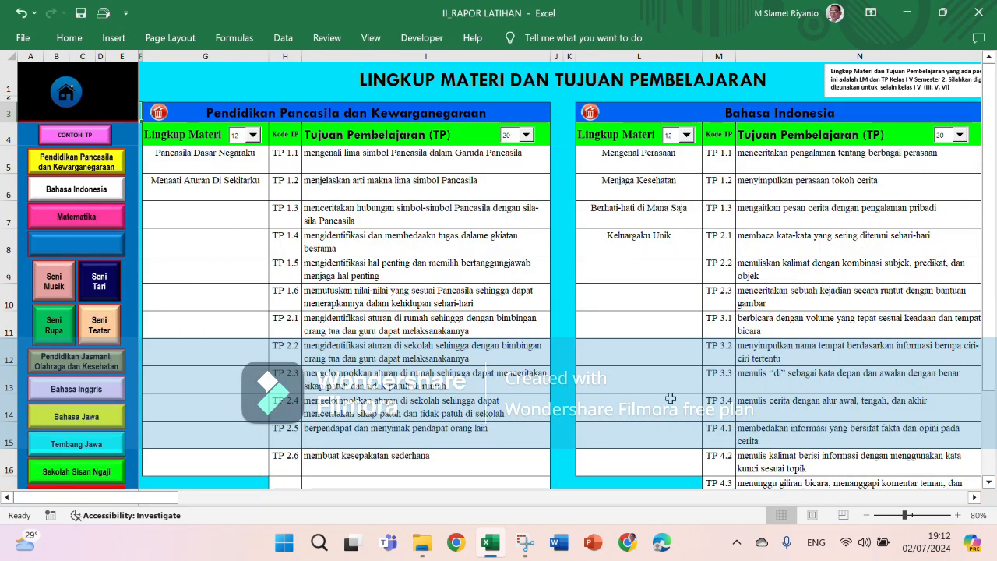
Look through the semester 1 learning objectives for Seni Teater, Seni Tari, Matematika, Bahasa Jawa and Pendidikan Pancasila dan Kewarganegaraan
drag(207, 506, 296, 503)
click(95, 327)
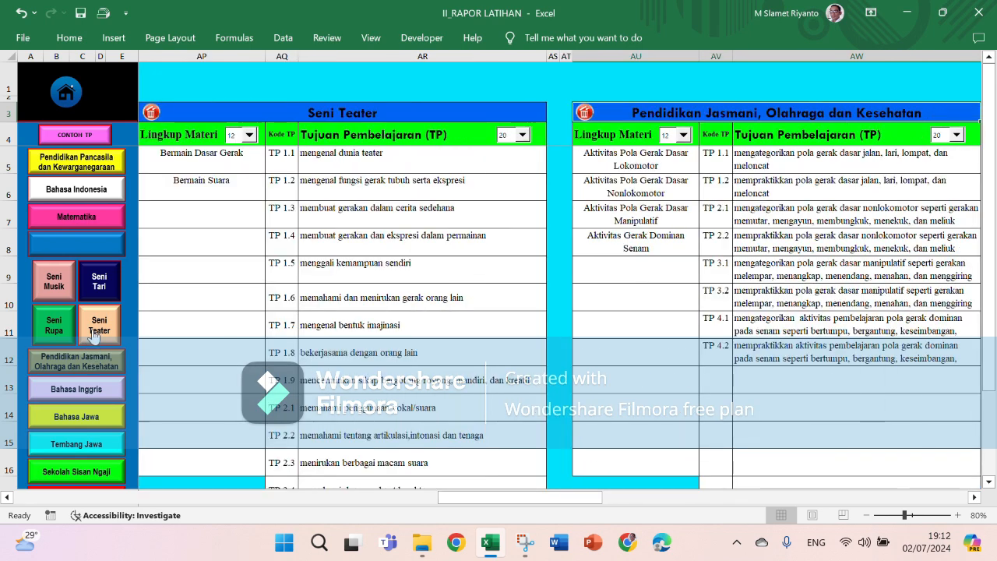
click(98, 280)
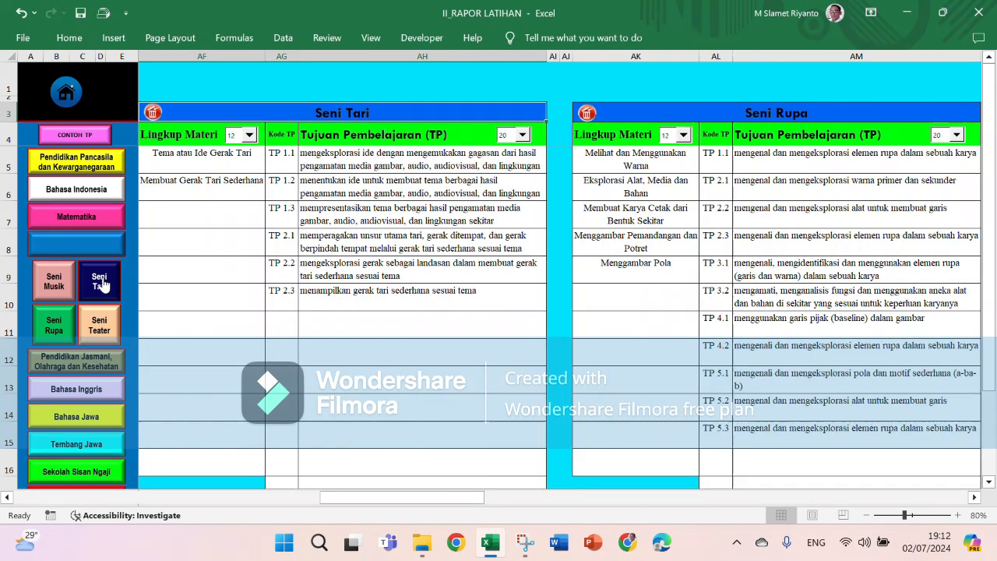
click(93, 219)
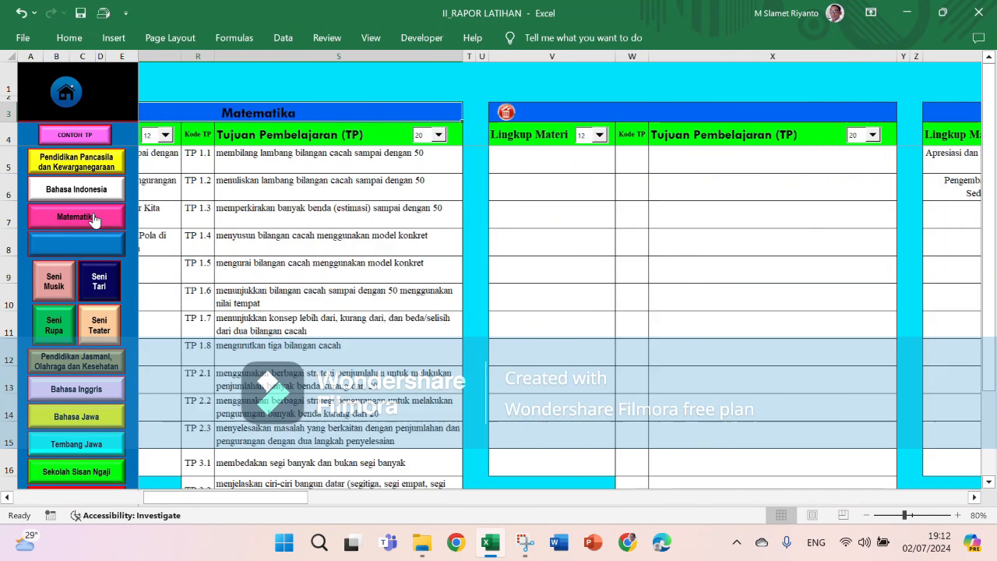
click(67, 419)
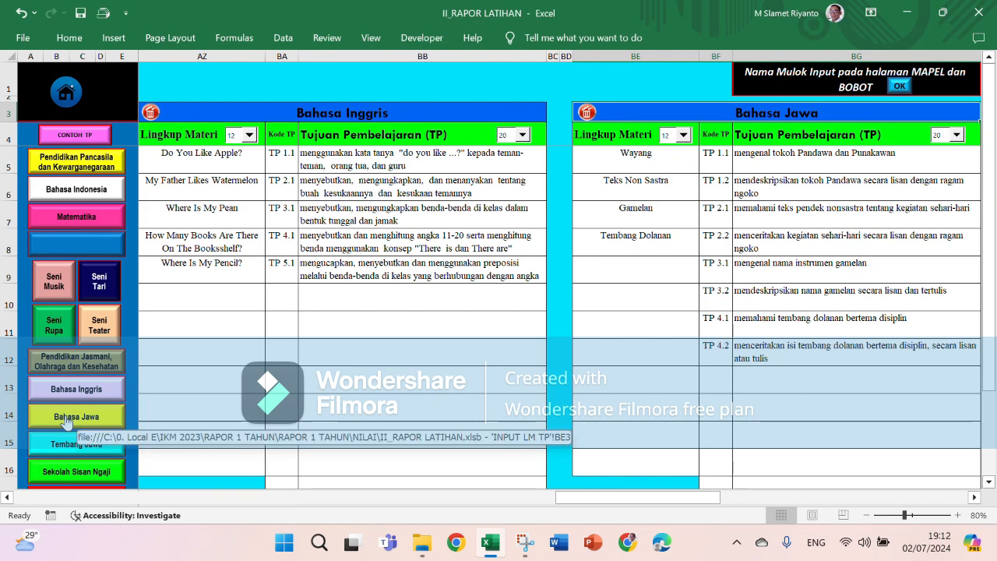
click(59, 290)
click(72, 164)
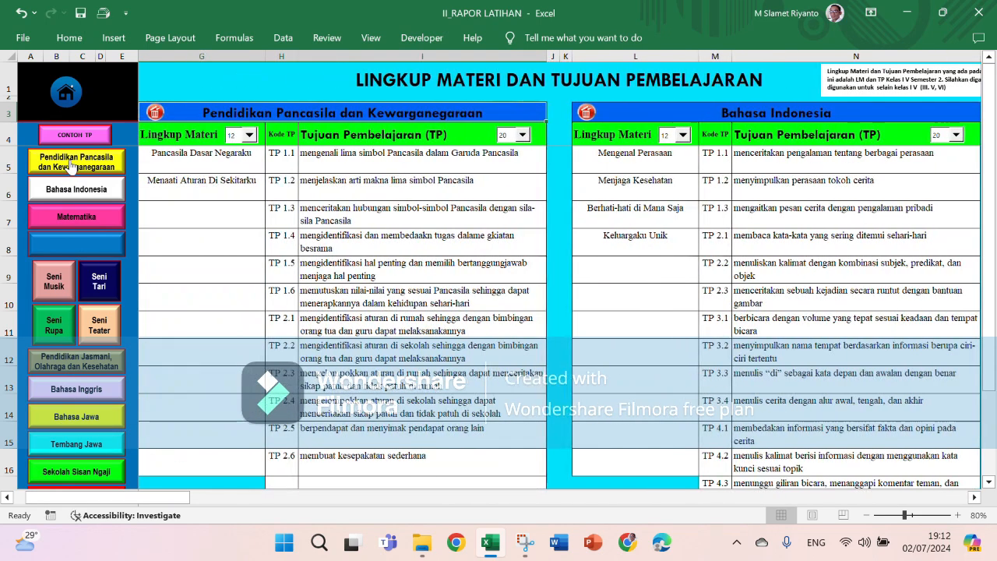
Highlight the objective texts of TP 1.1 and TP 1.2 under Pendidikan Pancasila dan Kewarganegaraan without editing them
double_click(372, 158)
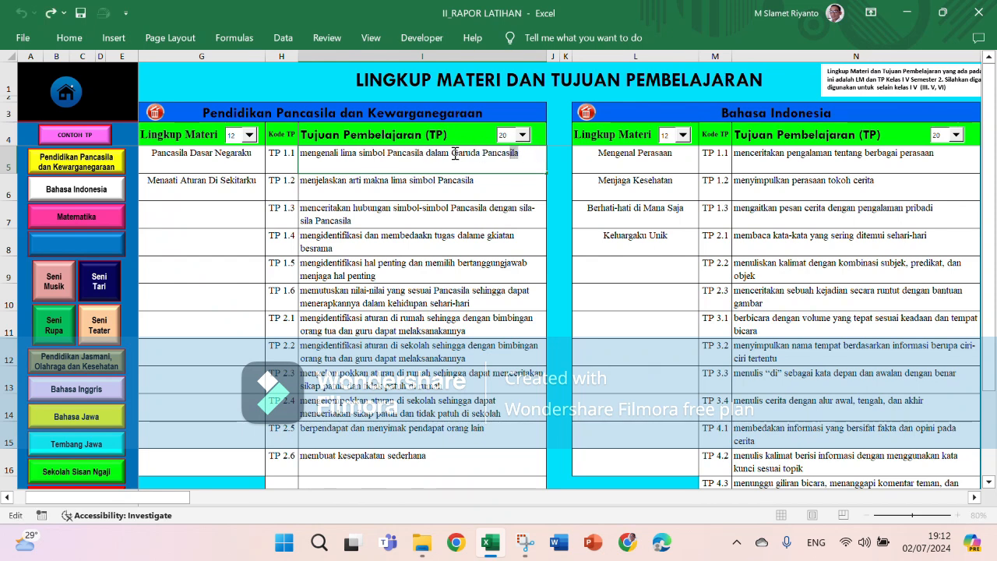
drag(456, 153, 286, 154)
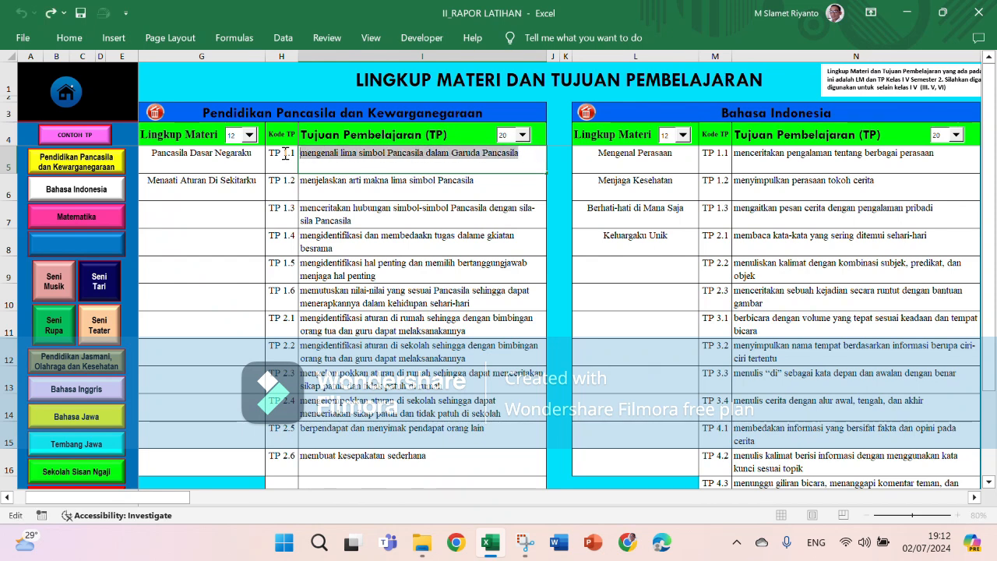
double_click(331, 181)
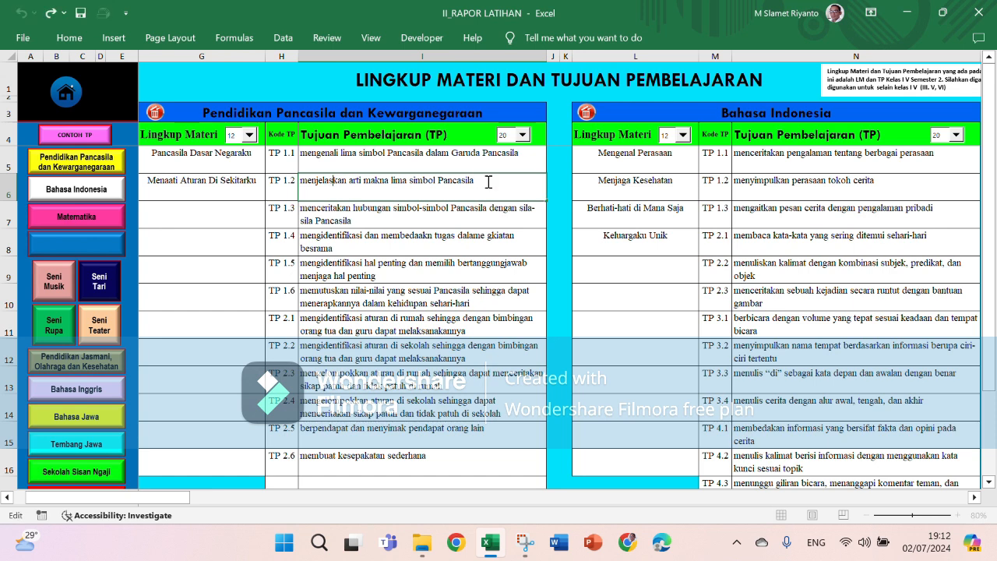
drag(495, 183, 288, 182)
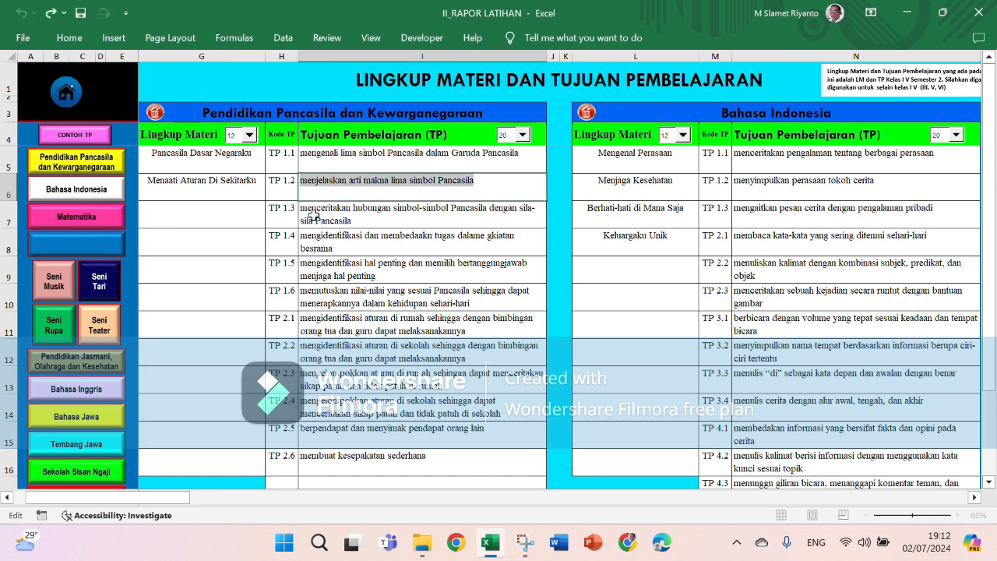
click(313, 215)
Review the semester 2 subject objectives and the semester 1 and 2 religion objectives, going back to the home sheet
click(68, 95)
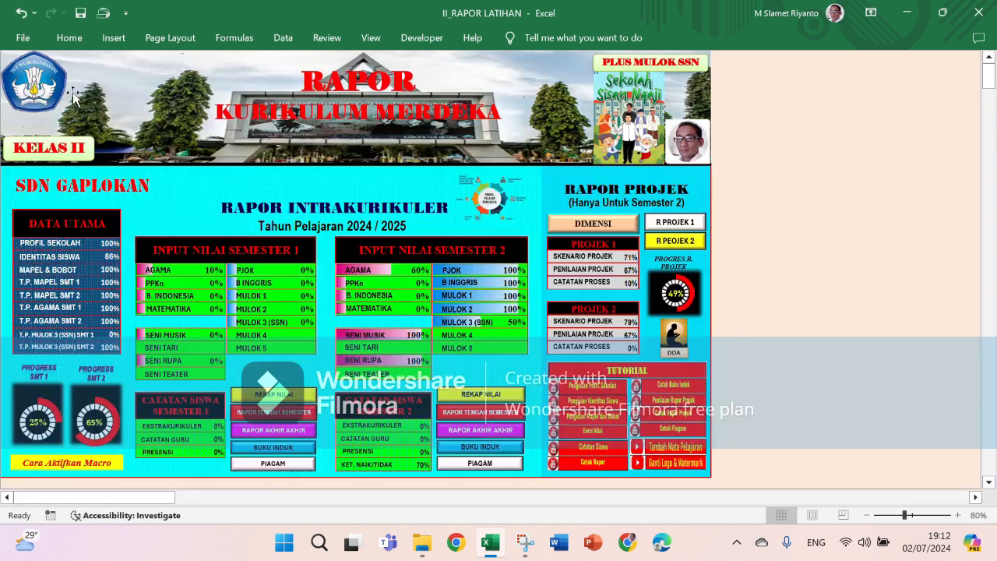
click(79, 298)
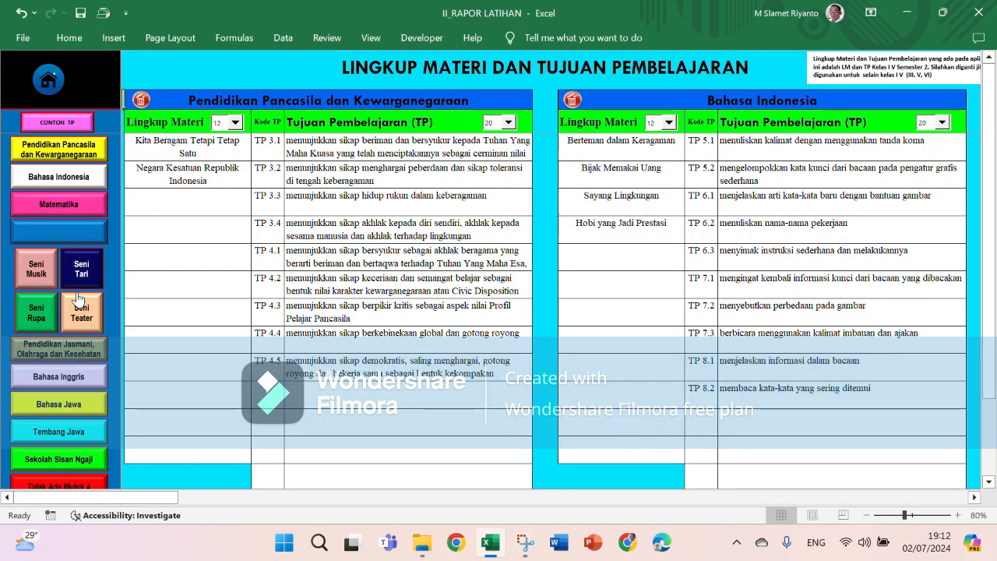
click(48, 81)
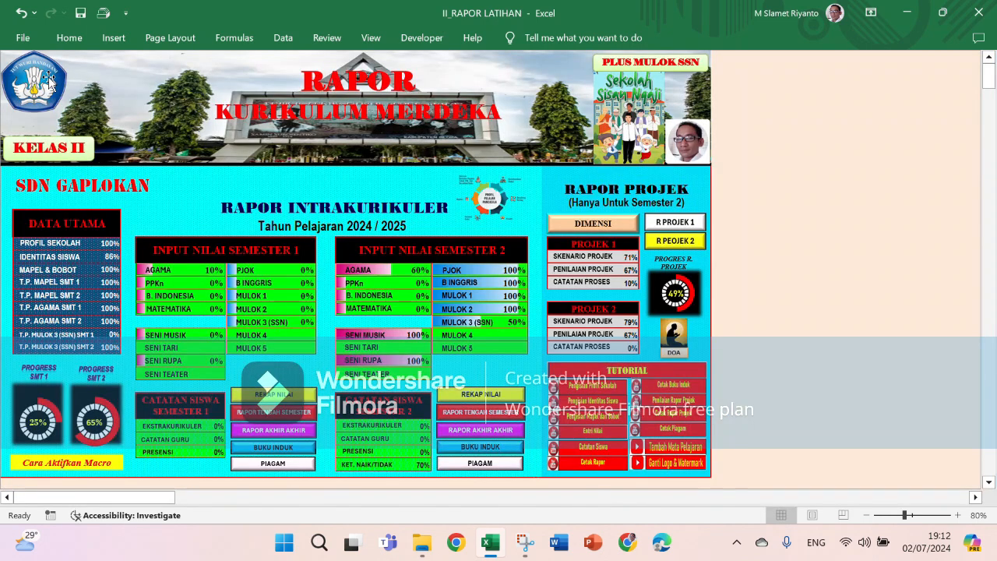
click(68, 309)
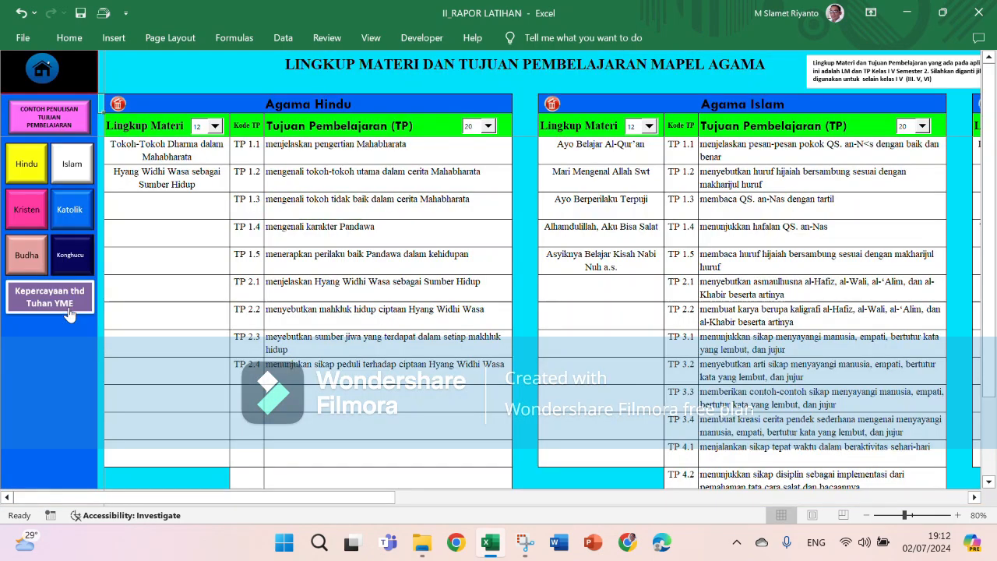
click(50, 72)
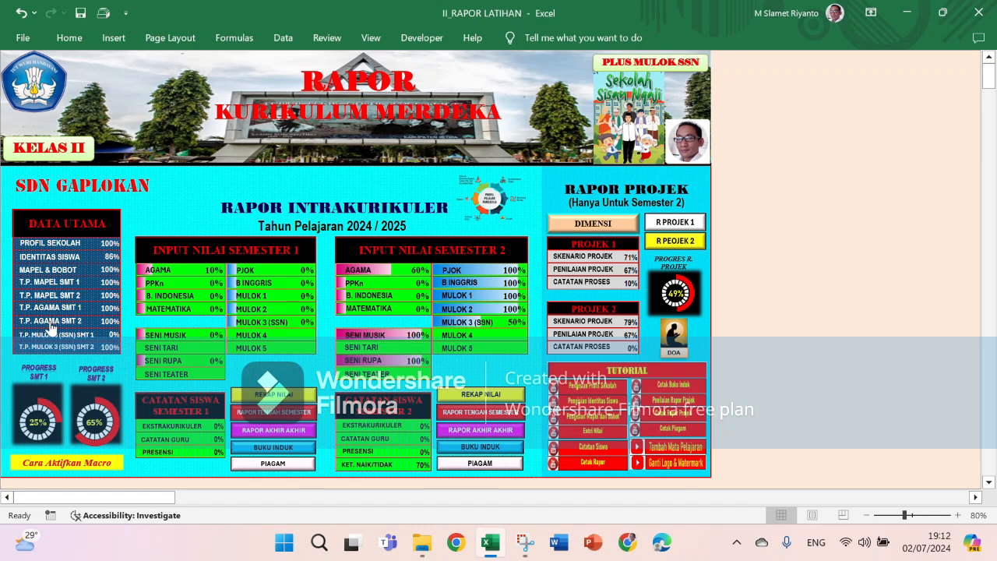
click(50, 323)
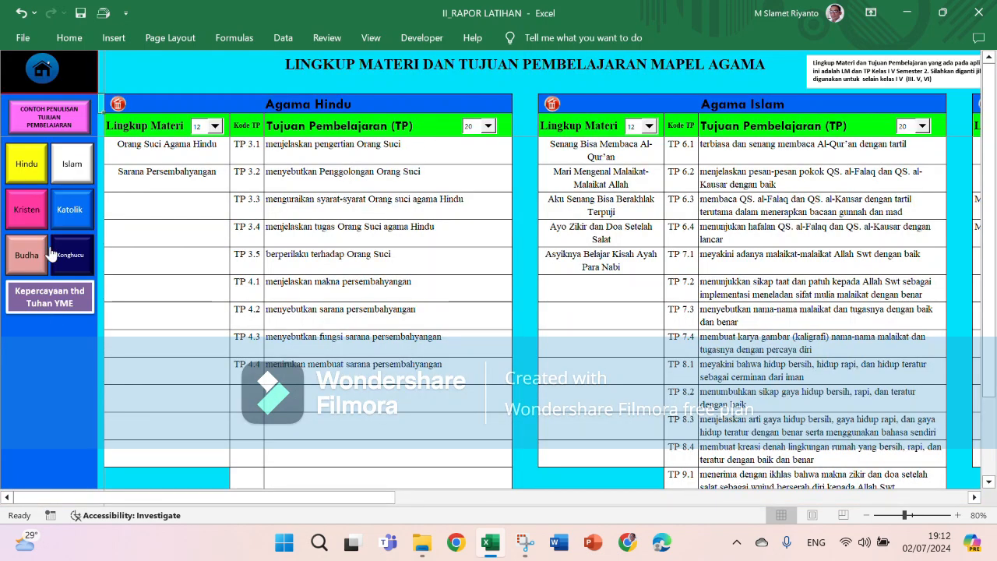
click(42, 72)
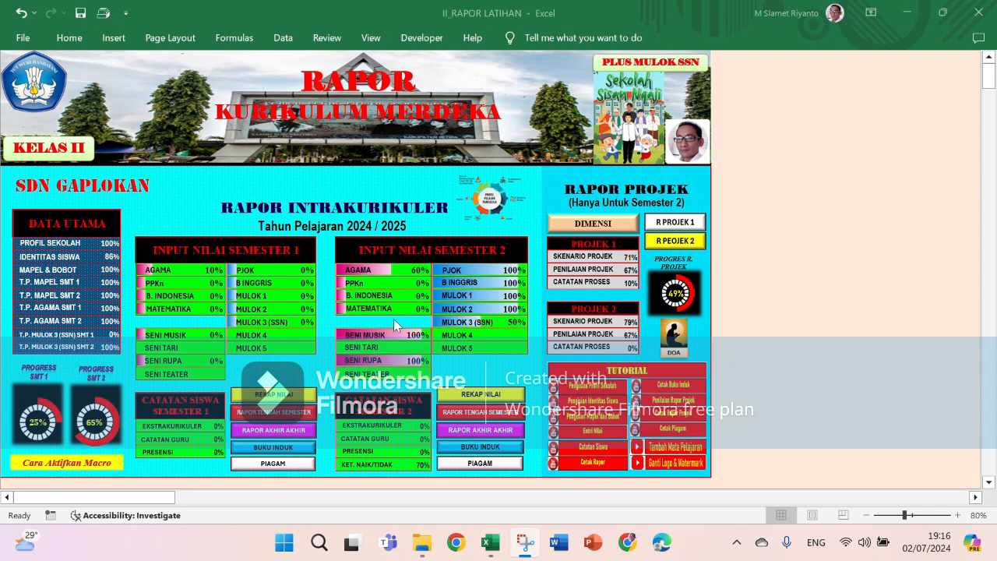
Open the semester 2 Agama grade entry sheet and check its student list and subject heading
click(383, 271)
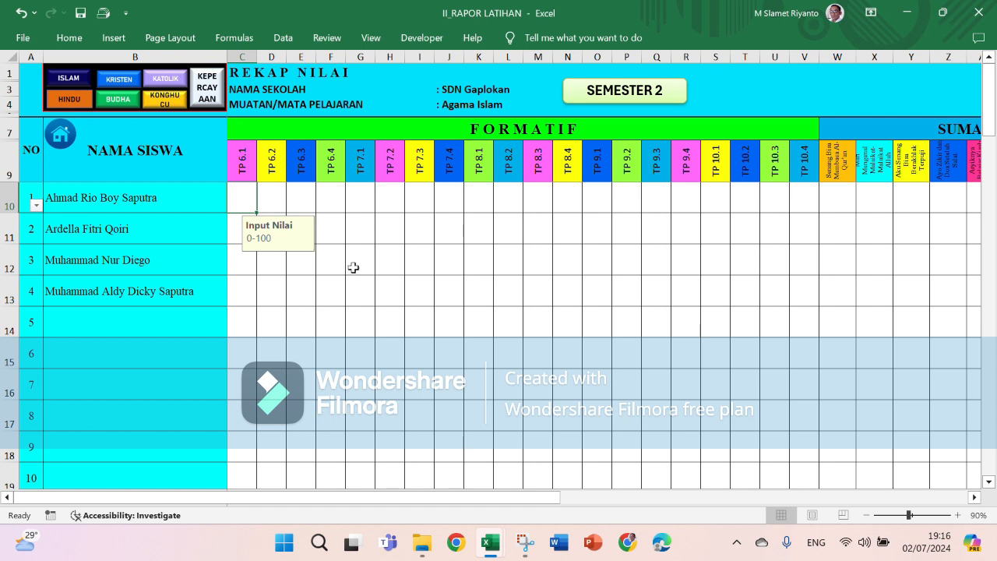
click(167, 197)
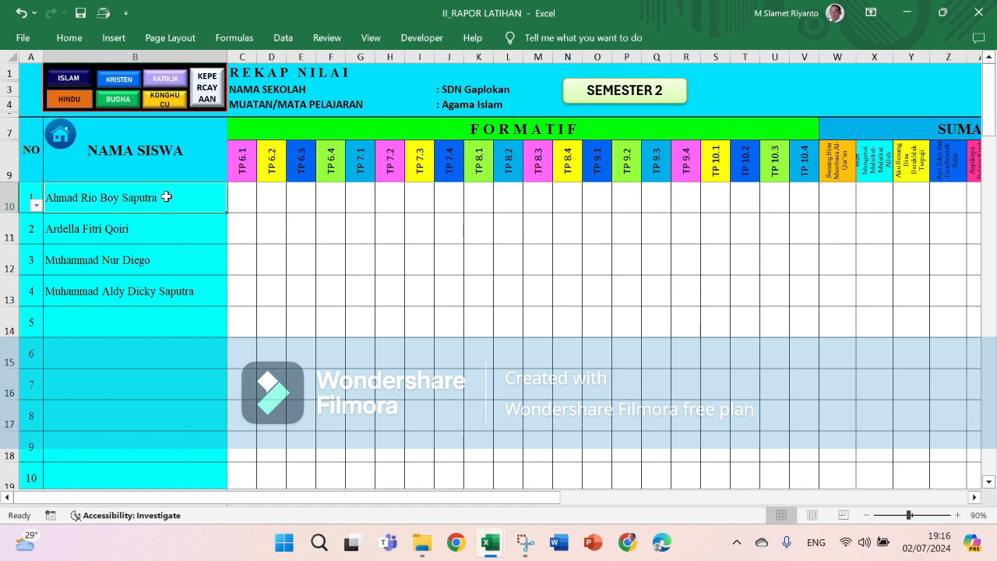
click(453, 103)
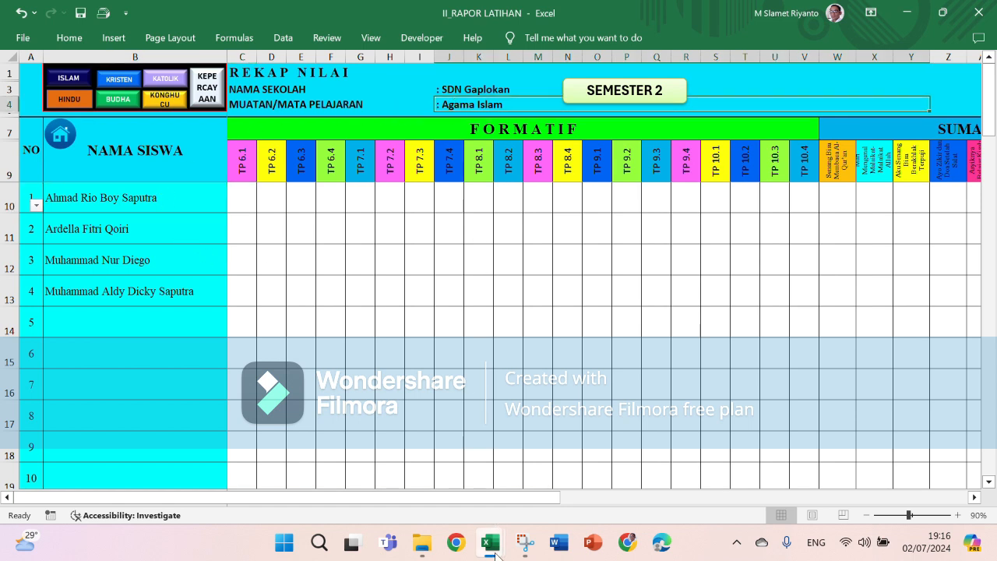
Switch to the AGAMA workbook and copy the Formatif through UAS scores of students 1 to 4 from the ISLAM sheet
mouse_move(496, 555)
click(595, 496)
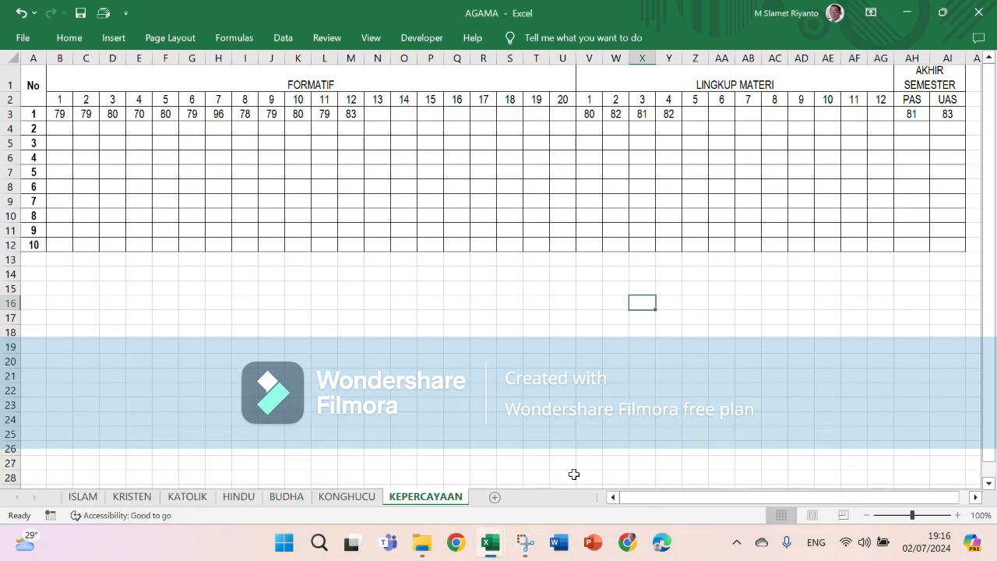
click(84, 497)
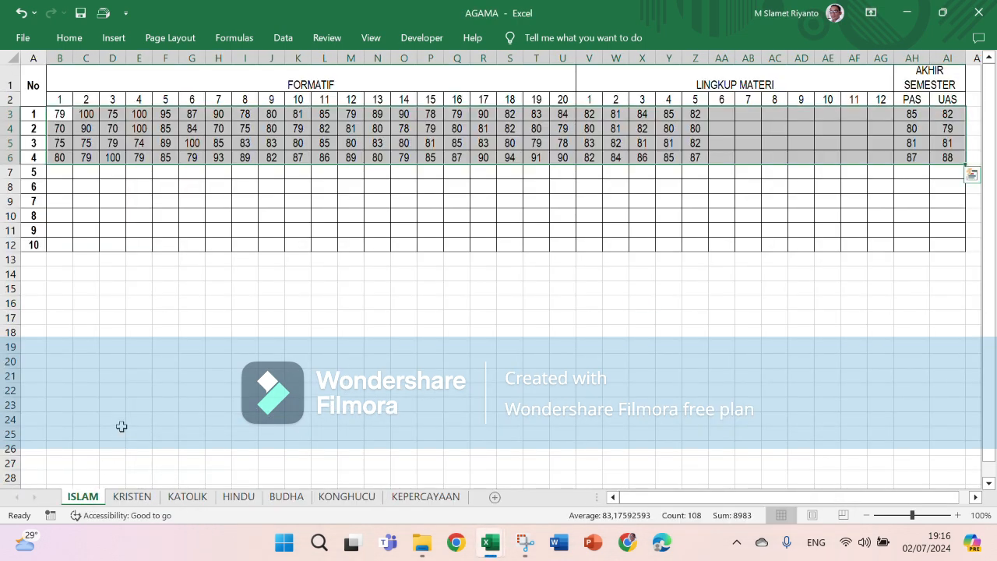
right_click(174, 152)
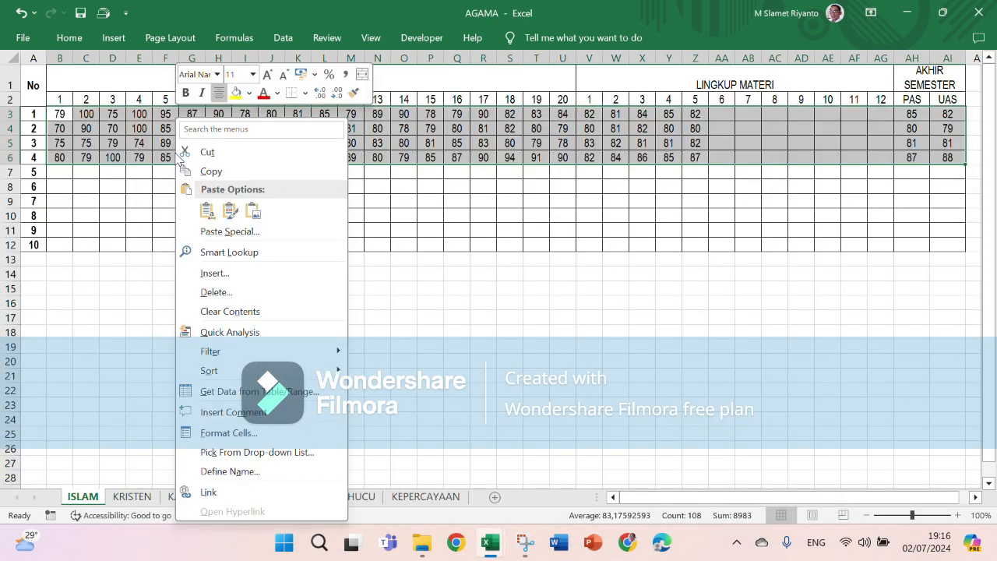
click(208, 172)
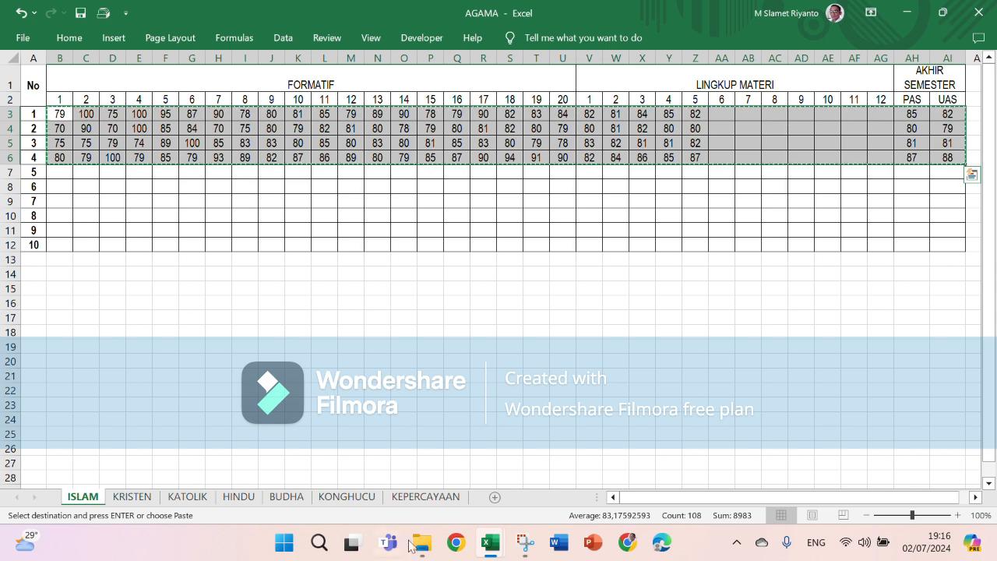
Paste the copied scores as values into the Agama Islam sheet of II_RAPOR LATIHAN, starting at the first student's TP 6.1 cell
mouse_move(491, 550)
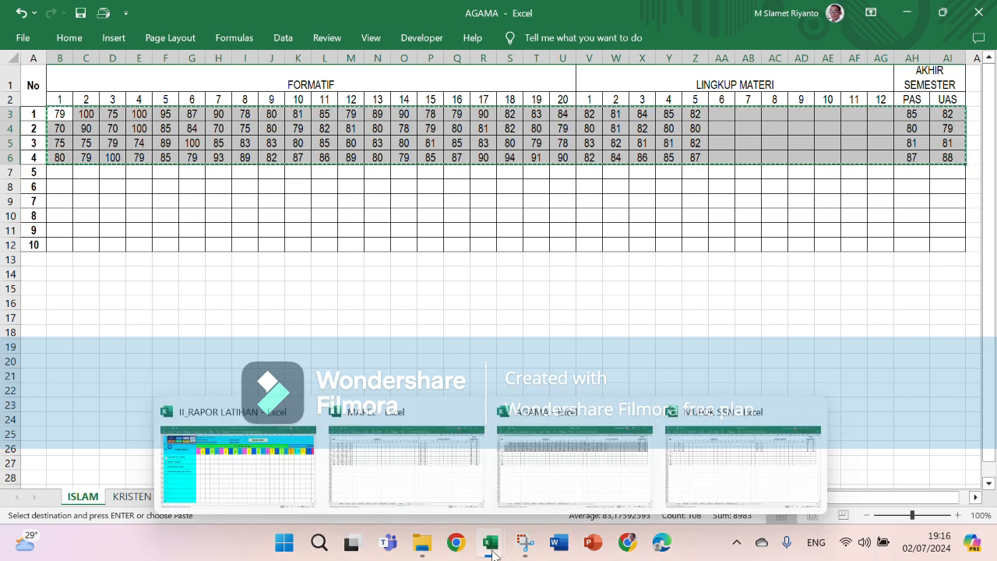
click(227, 480)
right_click(240, 203)
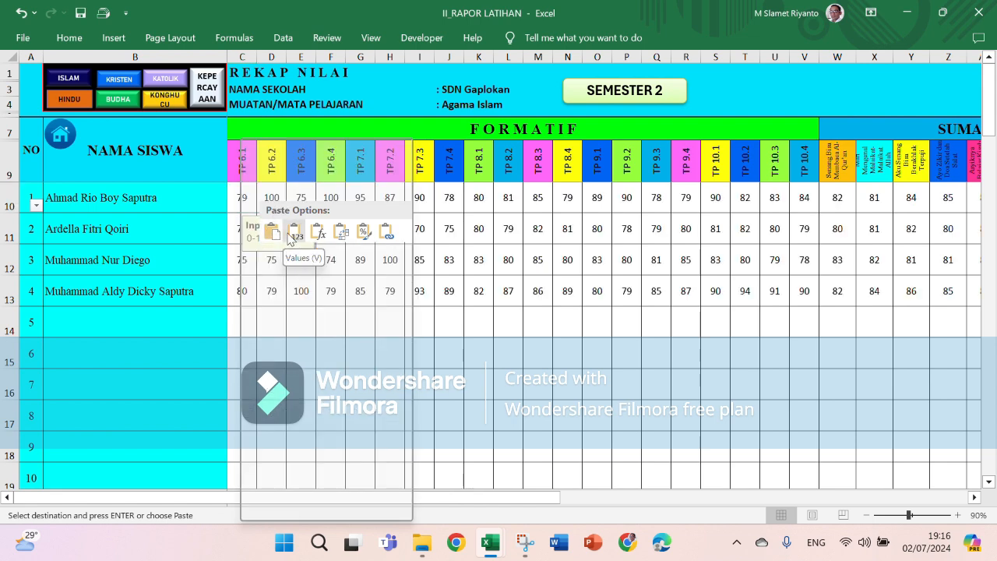
click(297, 232)
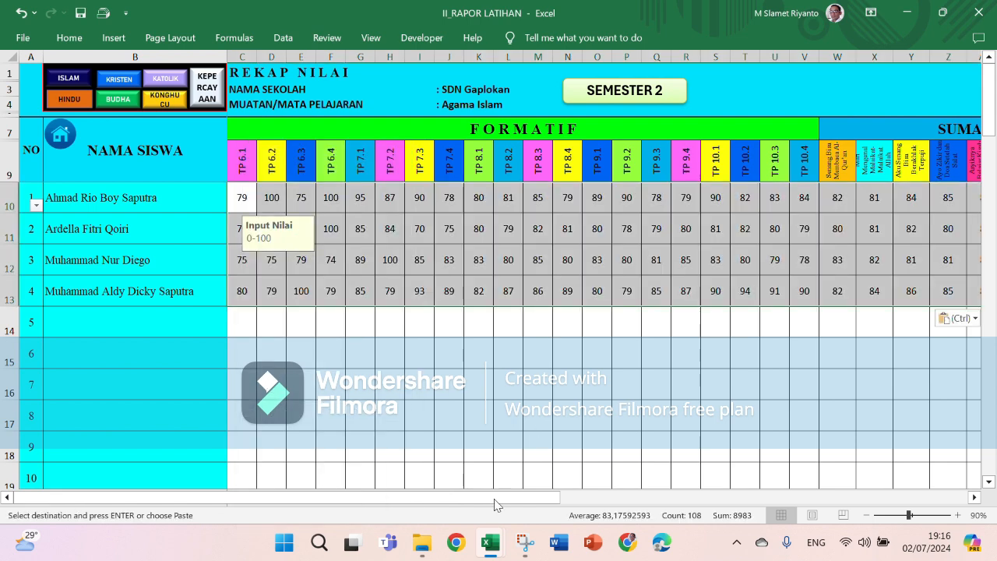
drag(488, 501, 460, 516)
click(752, 421)
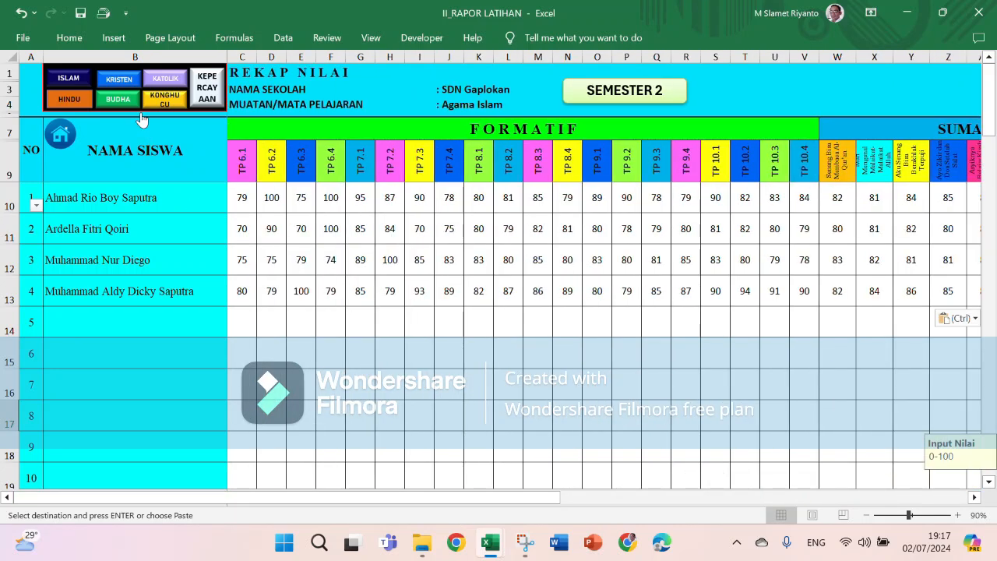
Check the semester 2 grade sheets for Agama Kristen, Katolik, Konghucu, Budha and Hindu
click(122, 79)
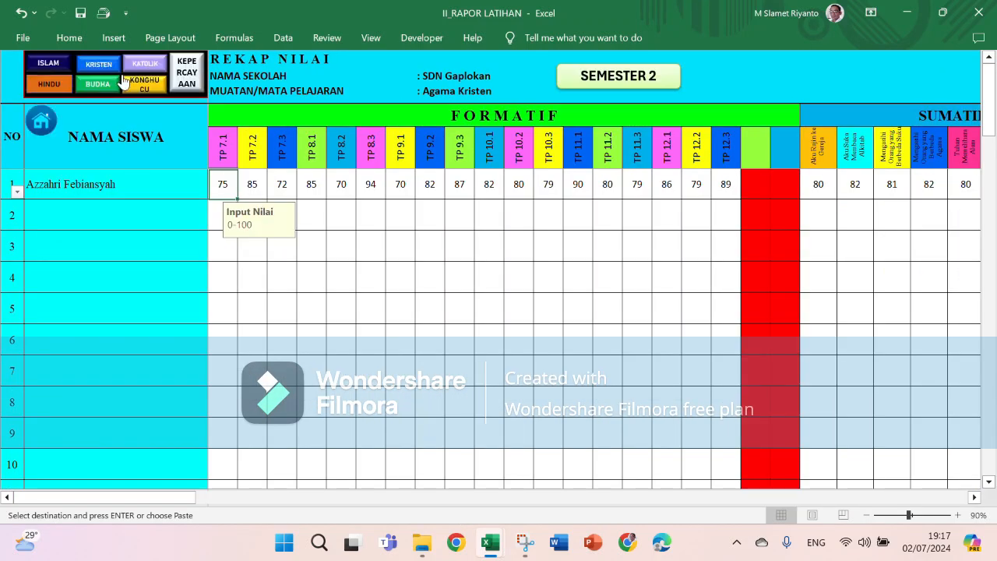
click(145, 65)
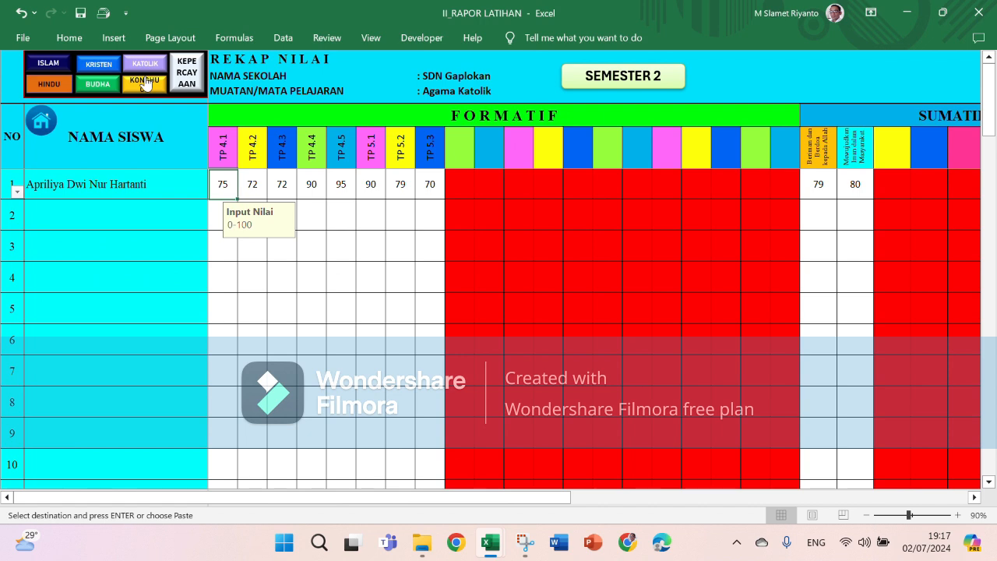
click(145, 84)
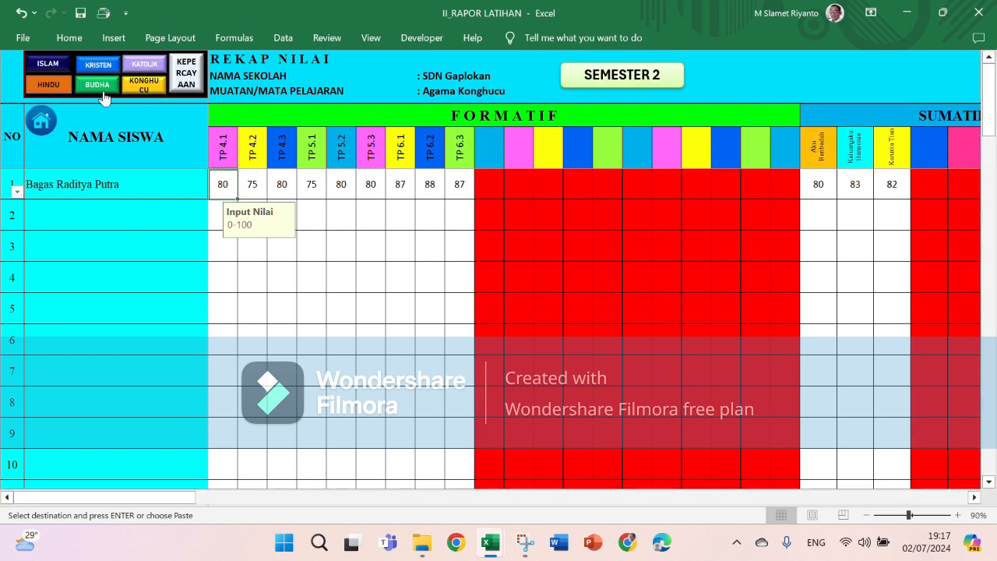
click(104, 95)
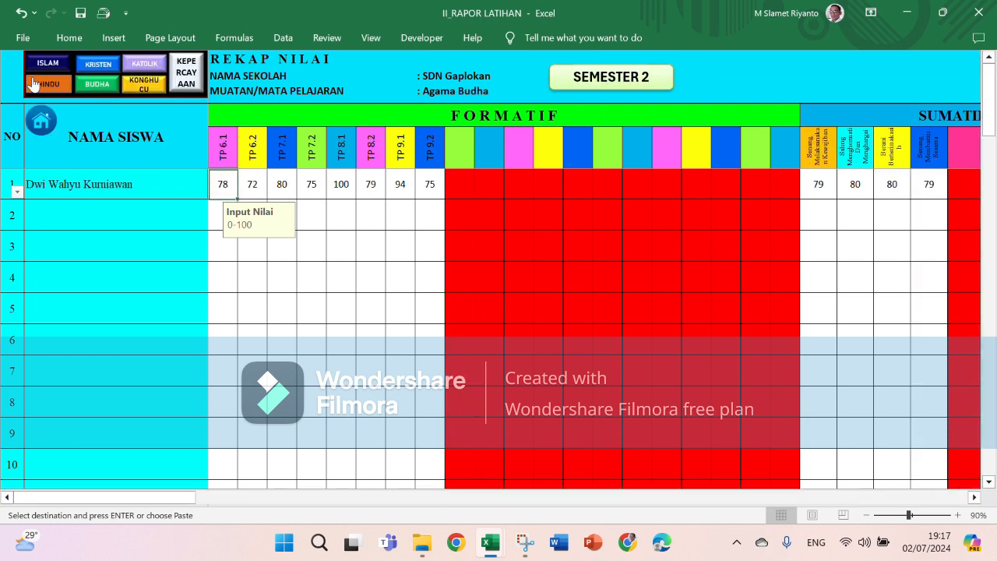
click(48, 84)
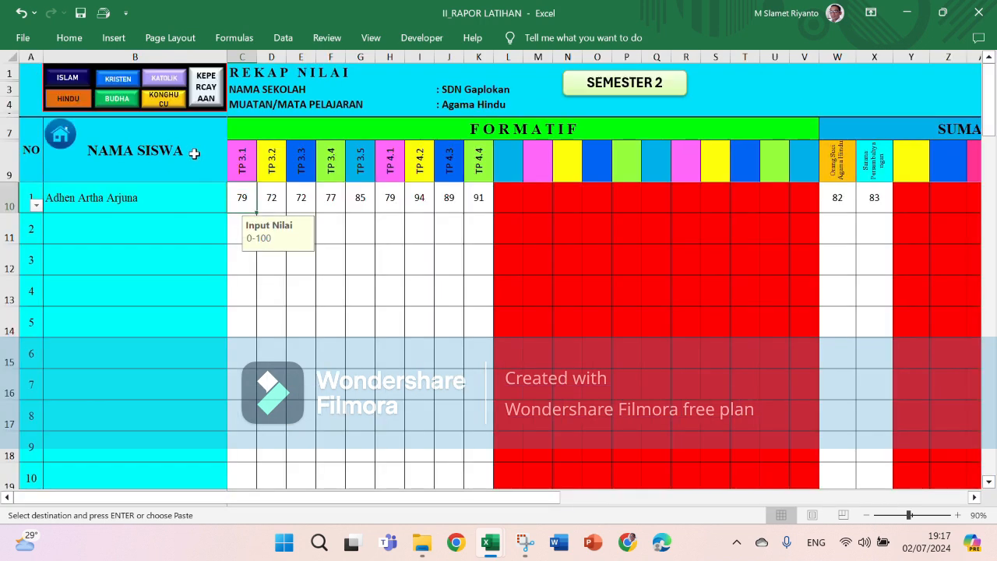
Open the semester 2 PPKn grade sheet, then copy the Formatif through UAS scores of students 1 to 10 from the MAPEL workbook's PPKn sheet
click(61, 137)
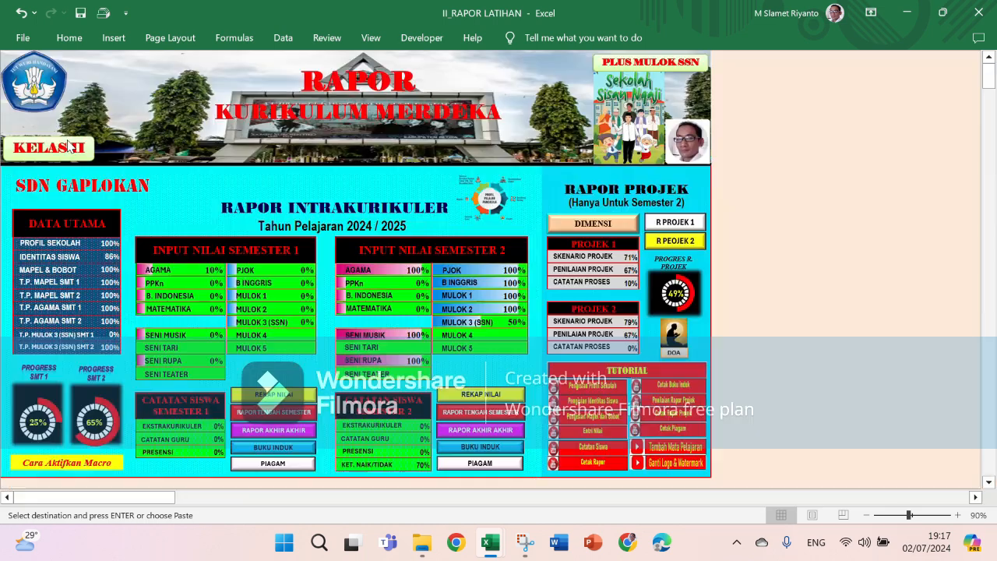
click(393, 286)
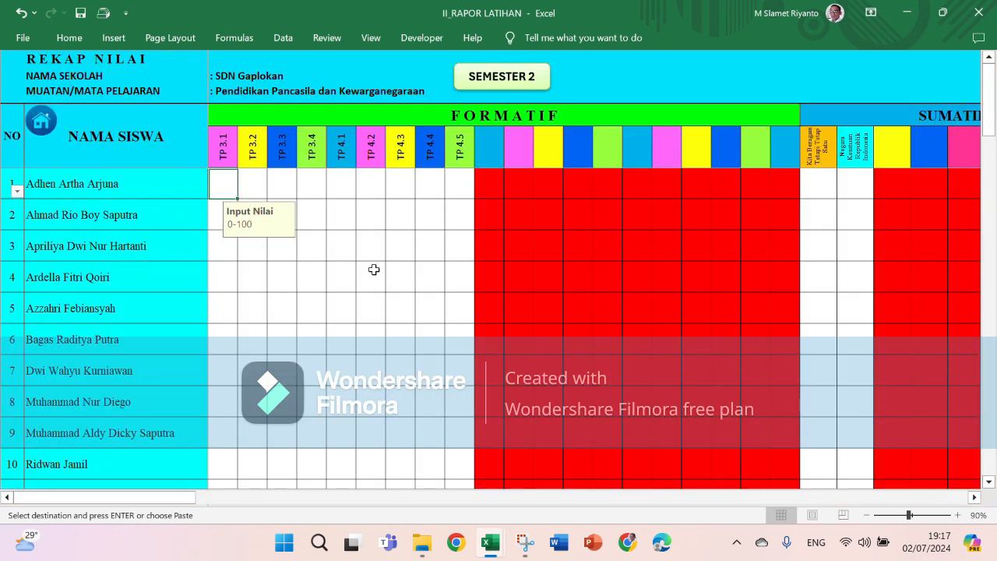
click(490, 543)
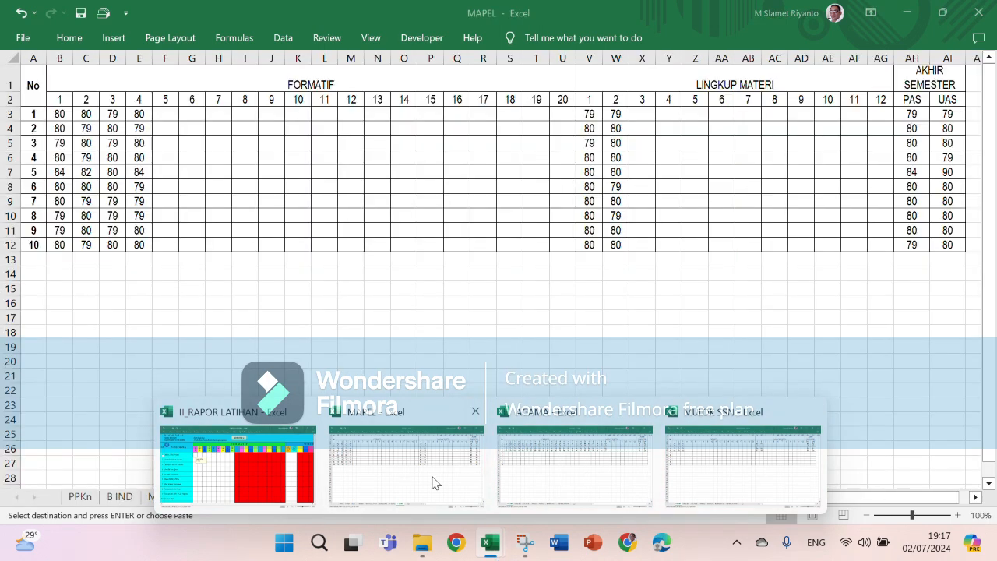
click(434, 483)
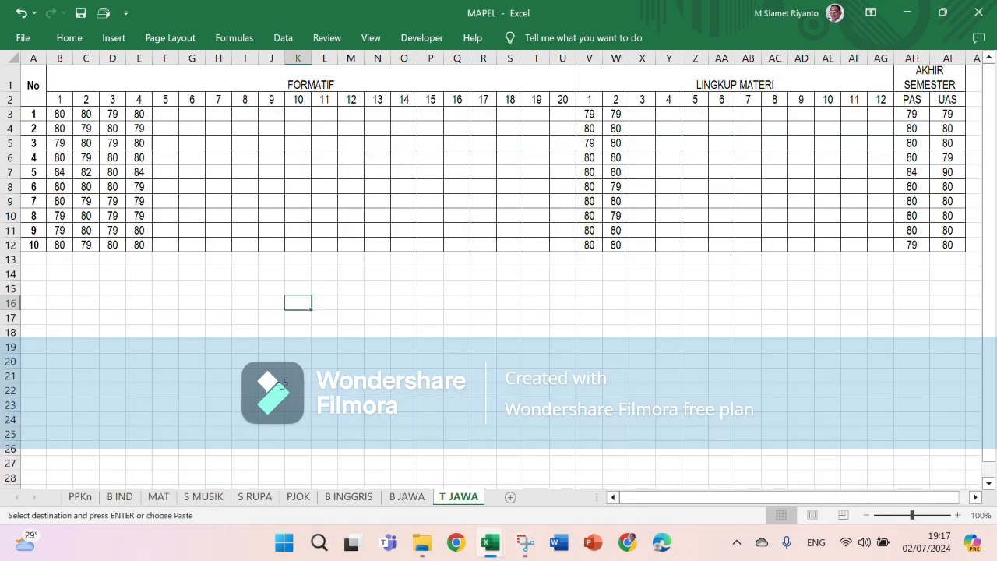
click(80, 496)
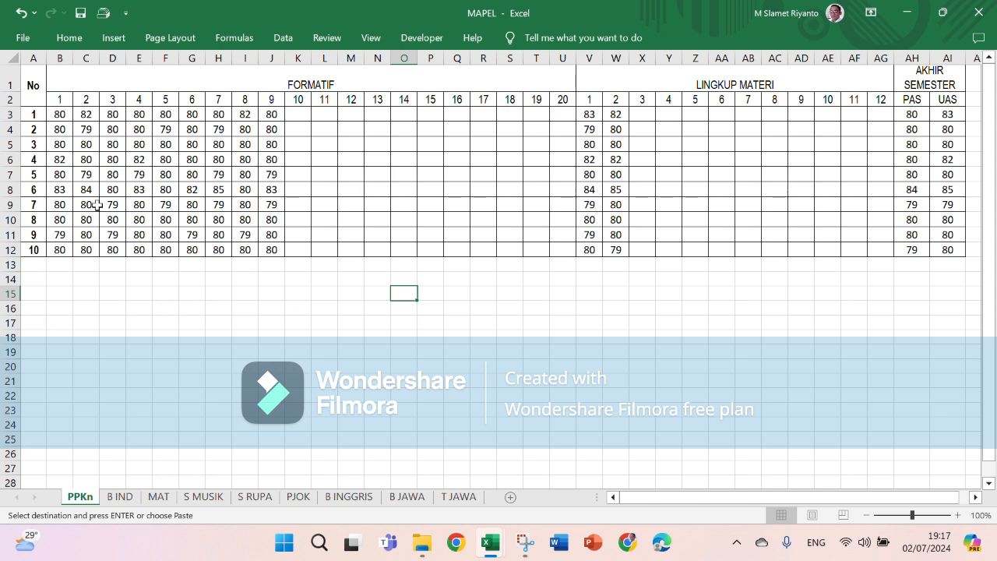
drag(60, 114, 946, 246)
right_click(946, 246)
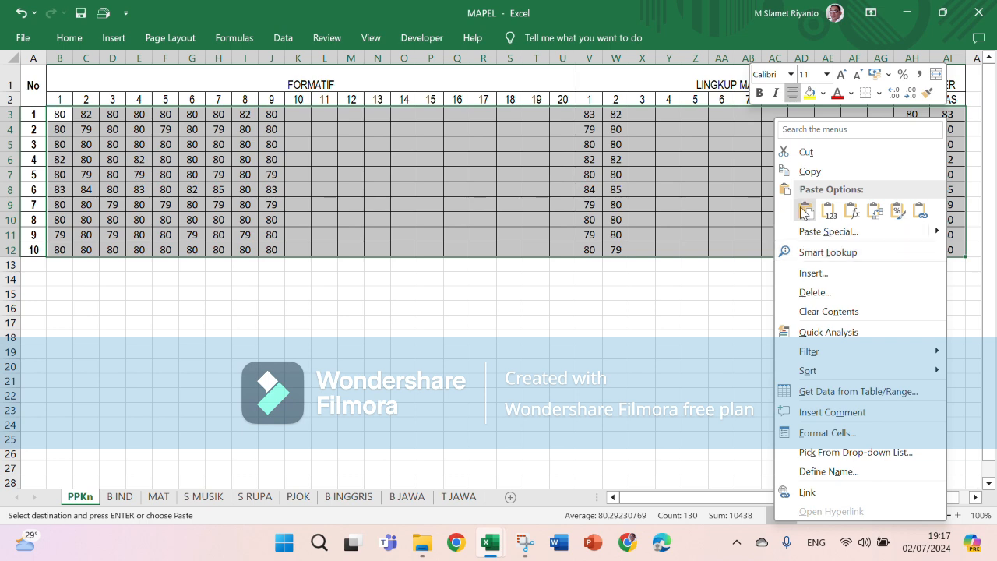
click(802, 172)
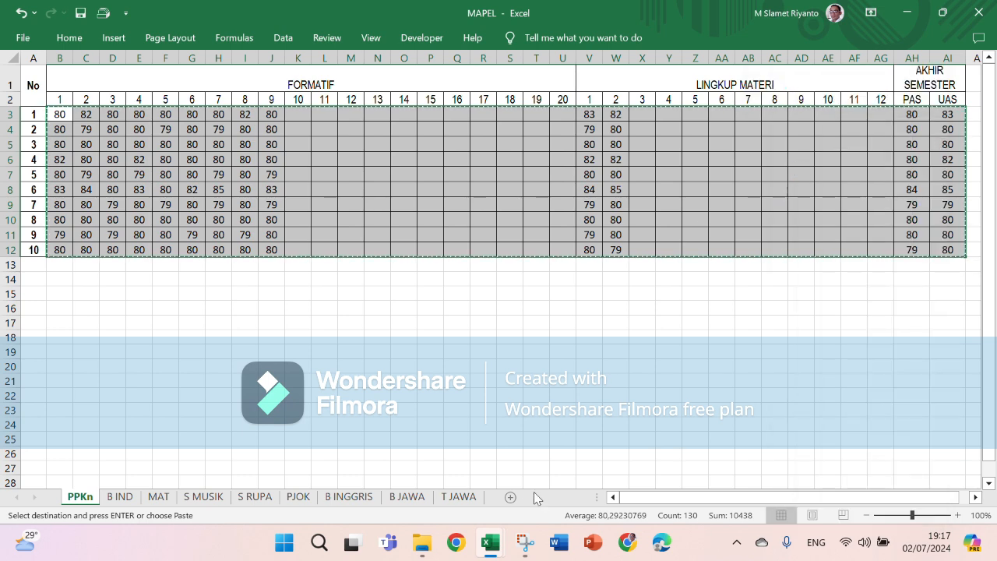
Paste the copied scores as values into the PPKn sheet of II_RAPOR LATIHAN, starting at the first student's TP 3.1 cell
mouse_move(479, 535)
click(237, 474)
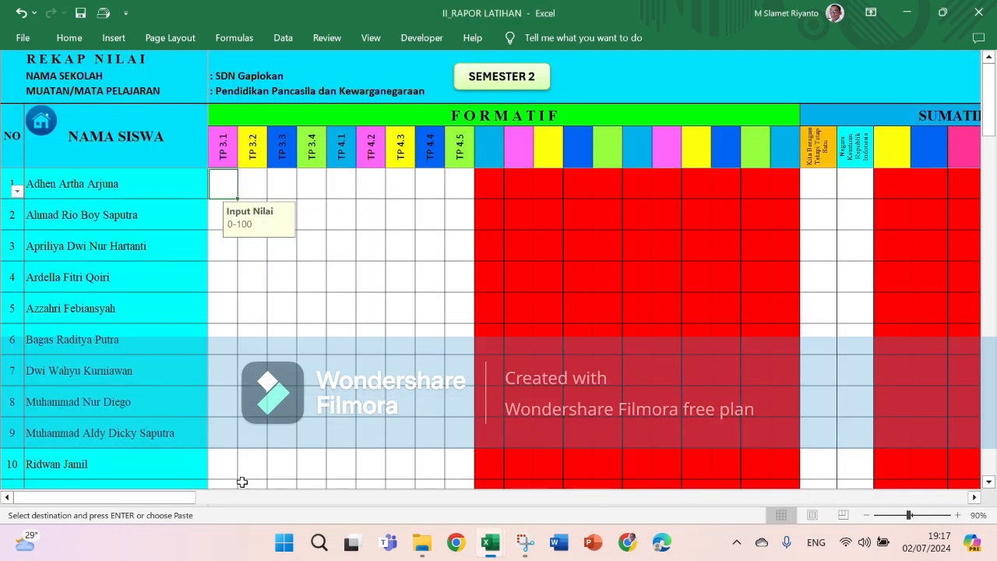
right_click(219, 176)
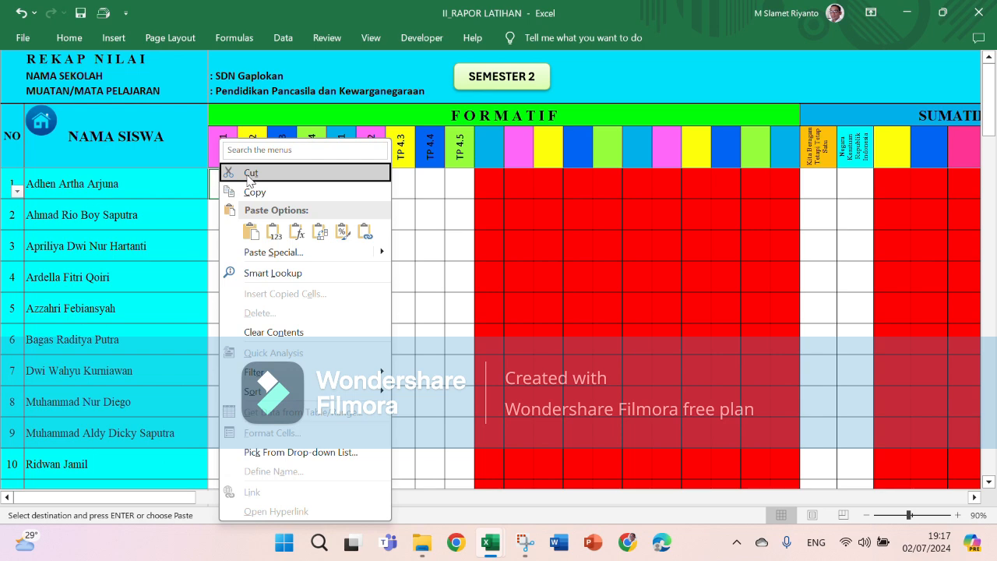
click(274, 232)
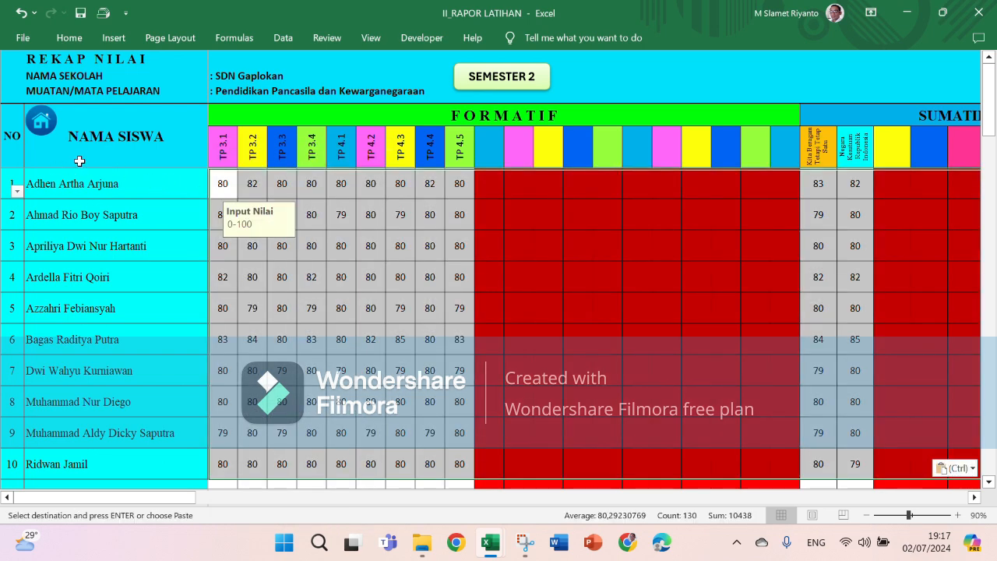
Open the semester 2 Bahasa Indonesia grade sheet and copy the Formatif through UAS scores of students 1 to 10 from MAPEL's B IND sheet
click(45, 129)
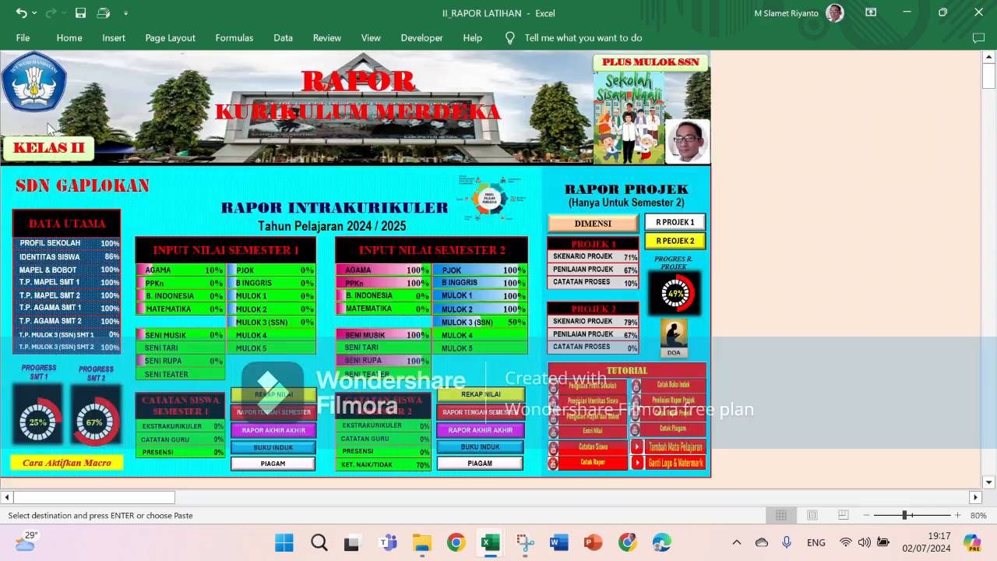
click(377, 295)
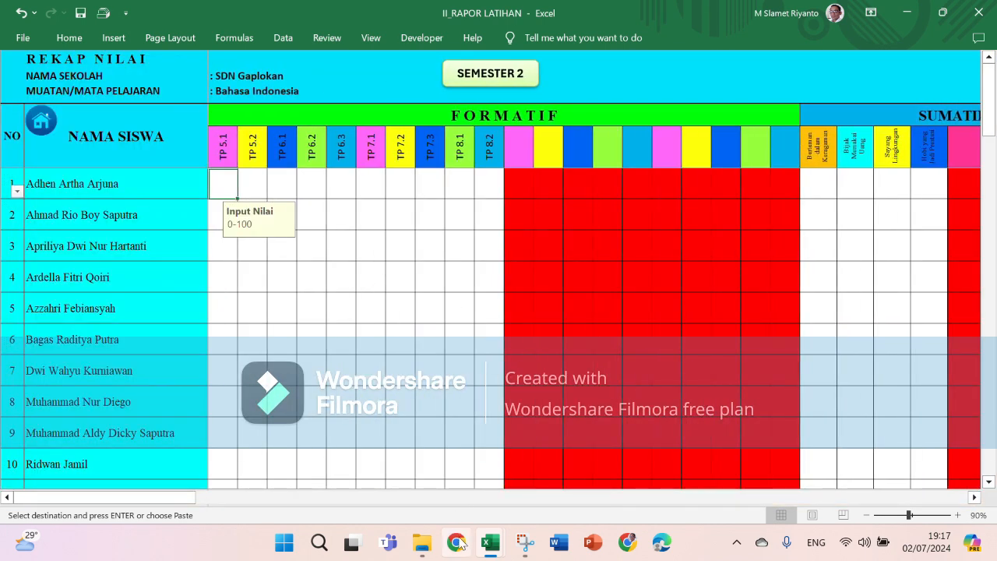
mouse_move(490, 543)
click(255, 499)
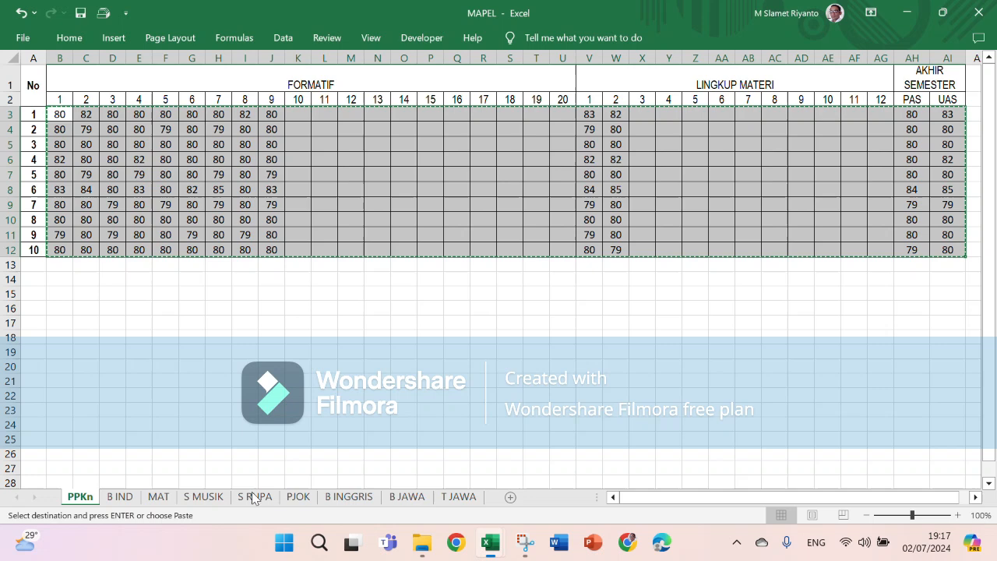
click(127, 499)
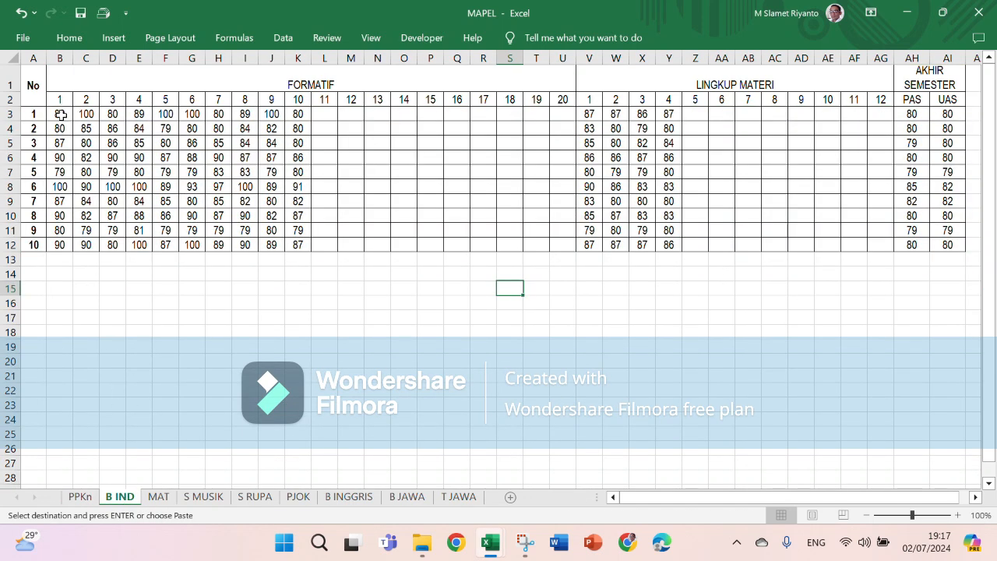
drag(61, 114, 941, 243)
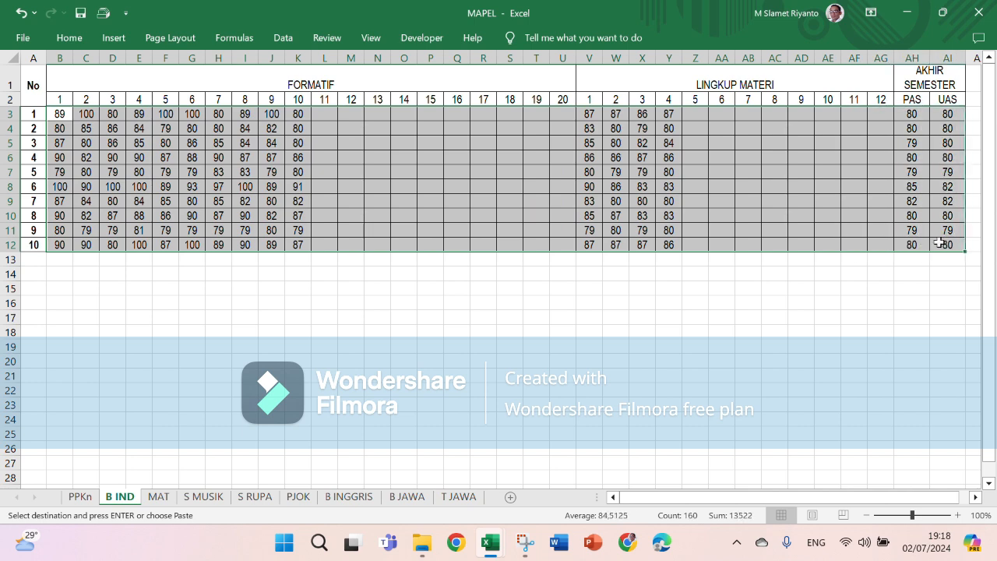
right_click(942, 243)
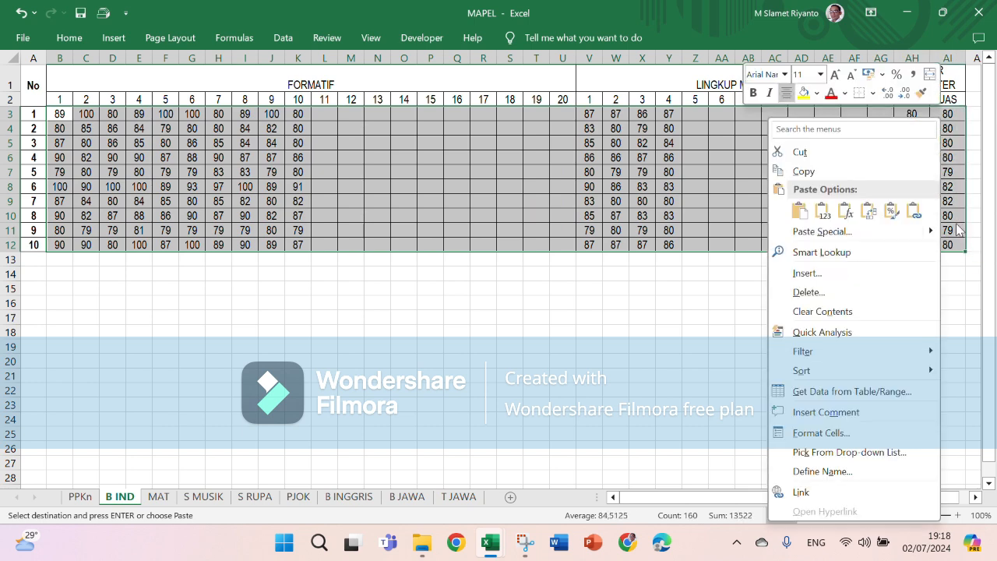
click(813, 169)
Paste the copied scores as values into the Bahasa Indonesia sheet of II_RAPOR LATIHAN, starting at the first student's TP 5.1 cell
mouse_move(484, 543)
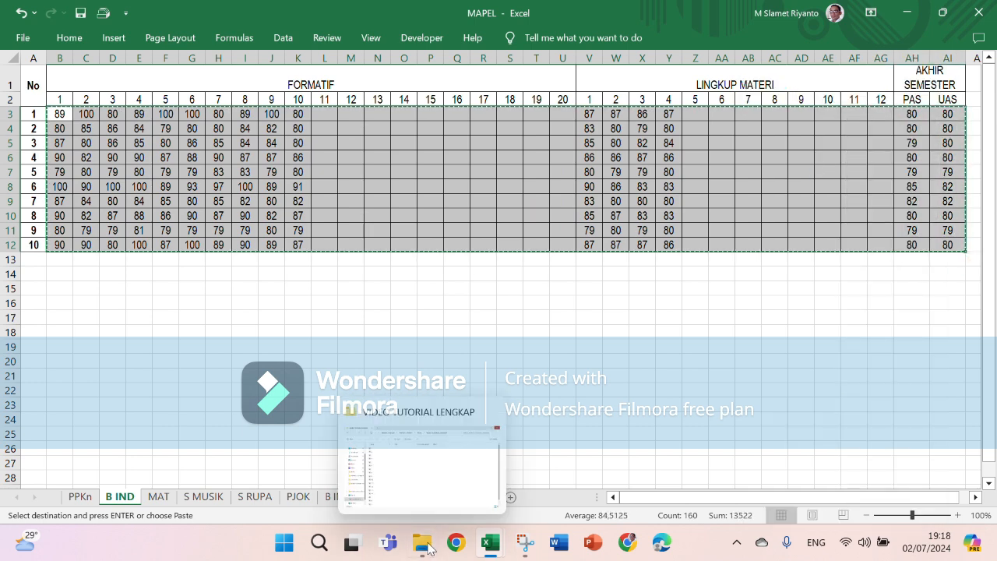
click(234, 463)
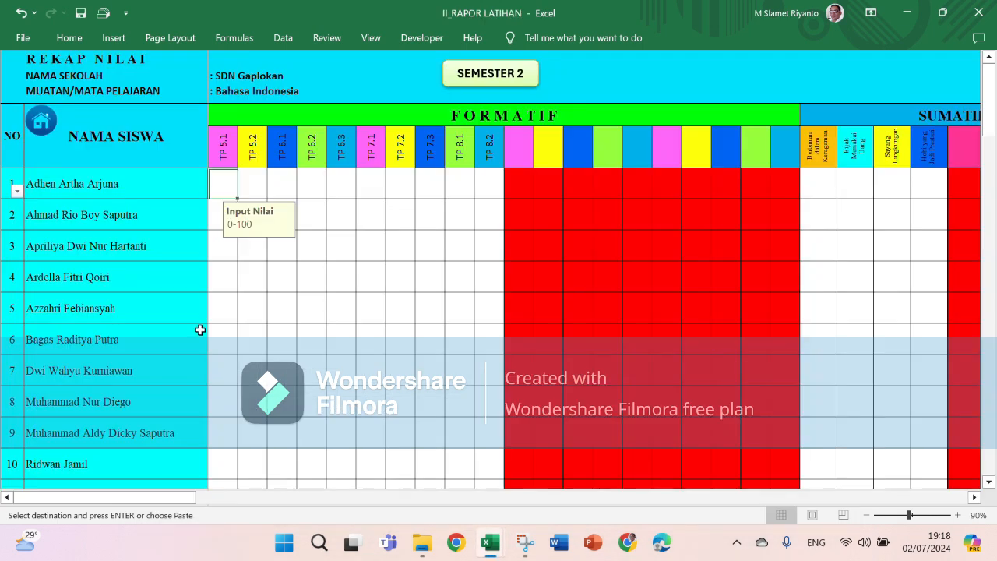
right_click(225, 189)
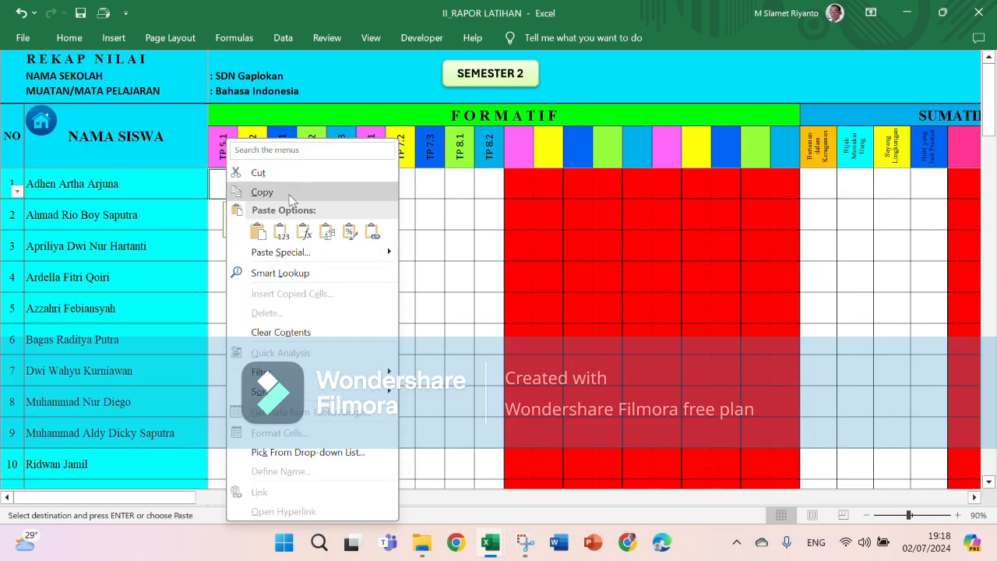
click(282, 233)
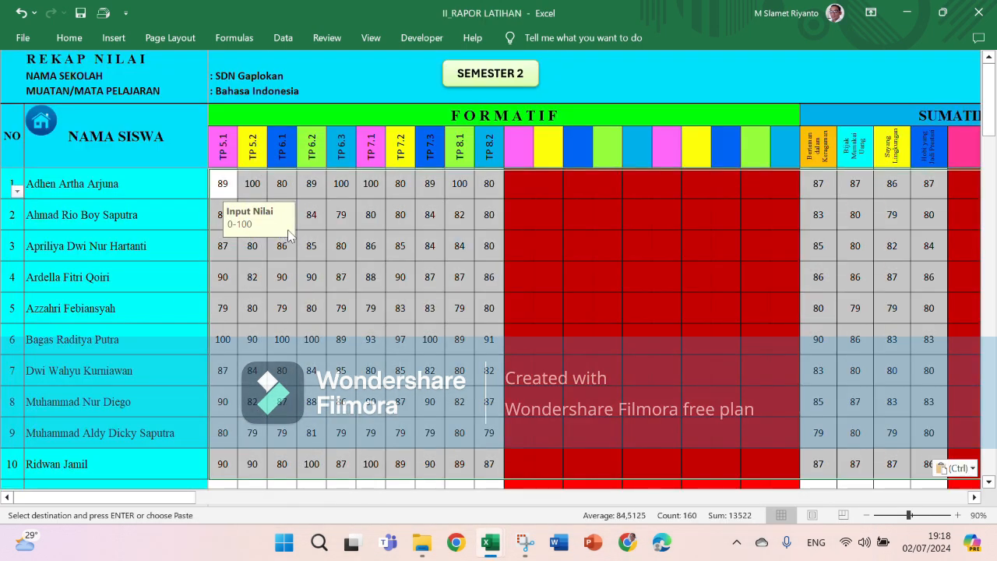
Open the semester 2 Matematika grade sheet and copy the Formatif through UAS scores of students 1 to 10 from MAPEL's MAT sheet
click(41, 123)
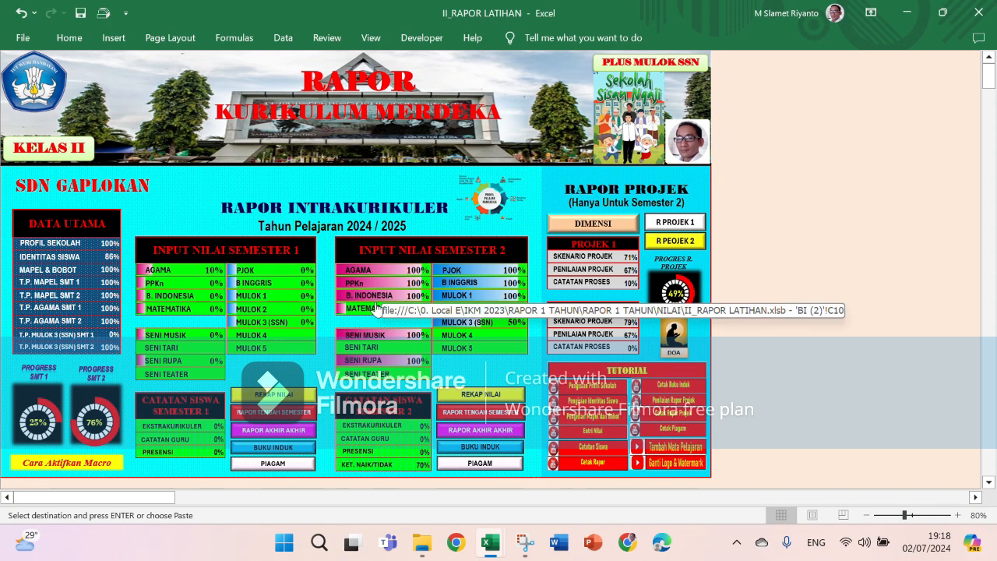
click(373, 309)
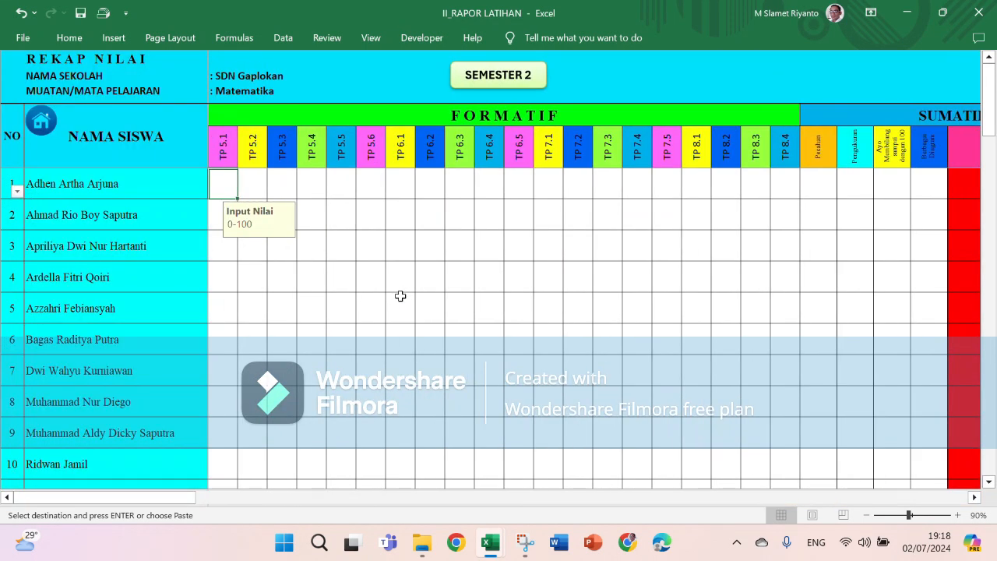
mouse_move(490, 545)
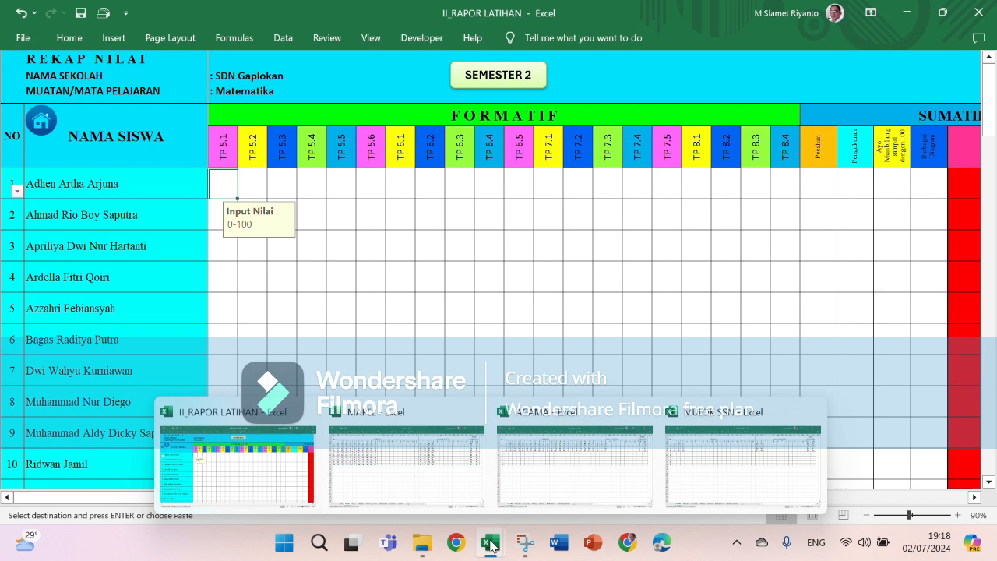
click(428, 494)
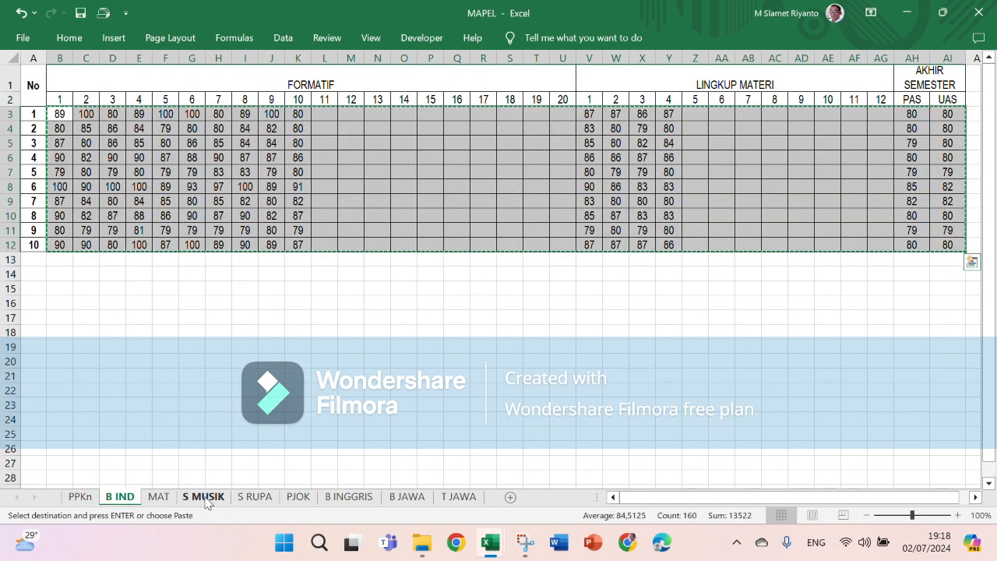
click(159, 497)
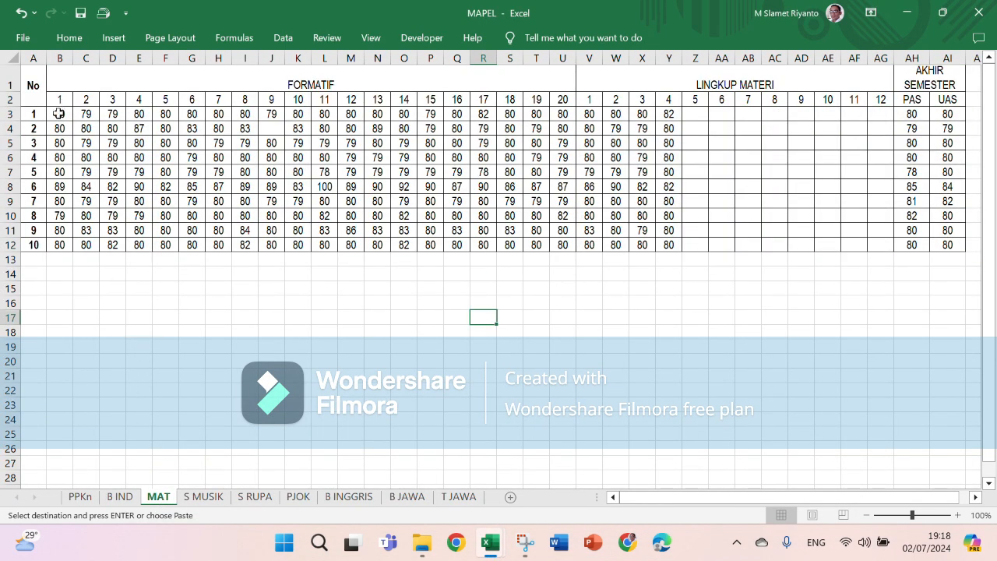
drag(60, 111, 273, 245)
drag(354, 249, 945, 249)
right_click(336, 211)
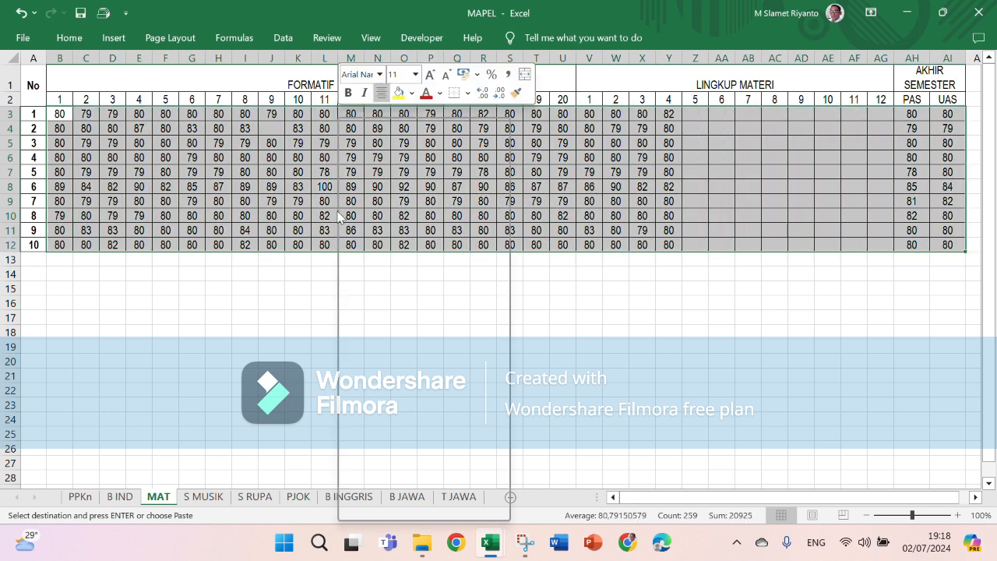
click(373, 173)
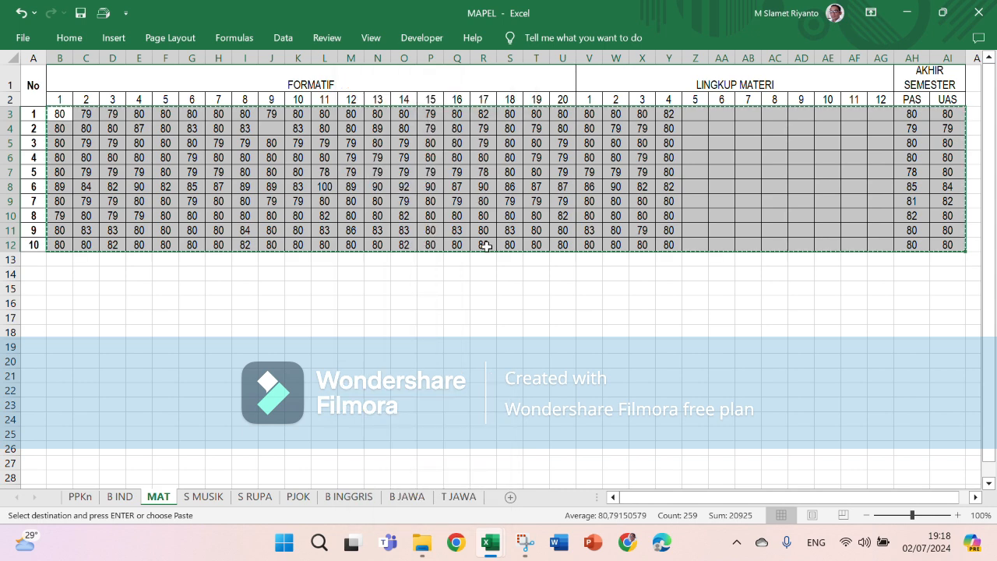
Paste the copied scores as values into the Matematika sheet of II_RAPOR LATIHAN, starting at the first student's TP 5.1 cell
mouse_move(490, 550)
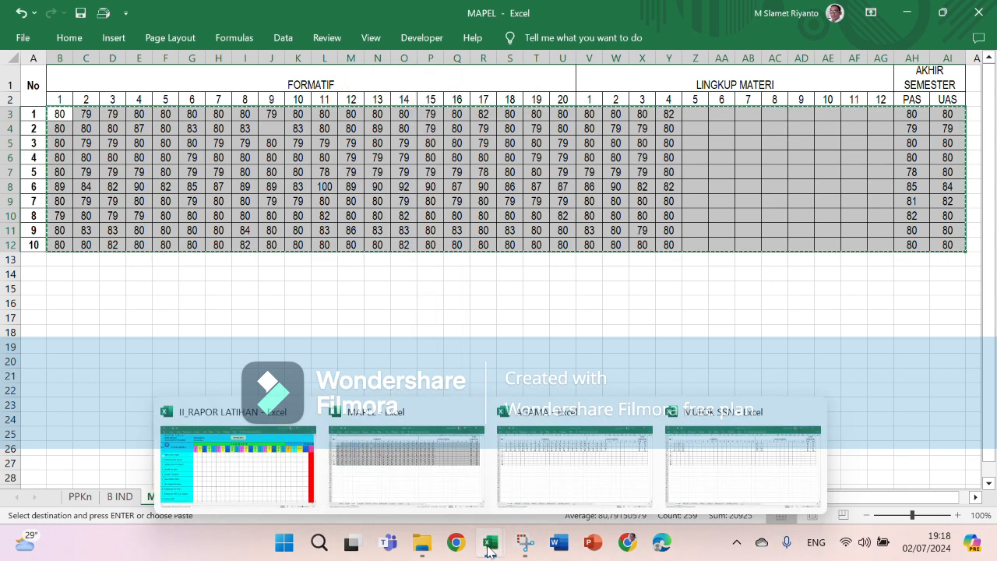
click(253, 478)
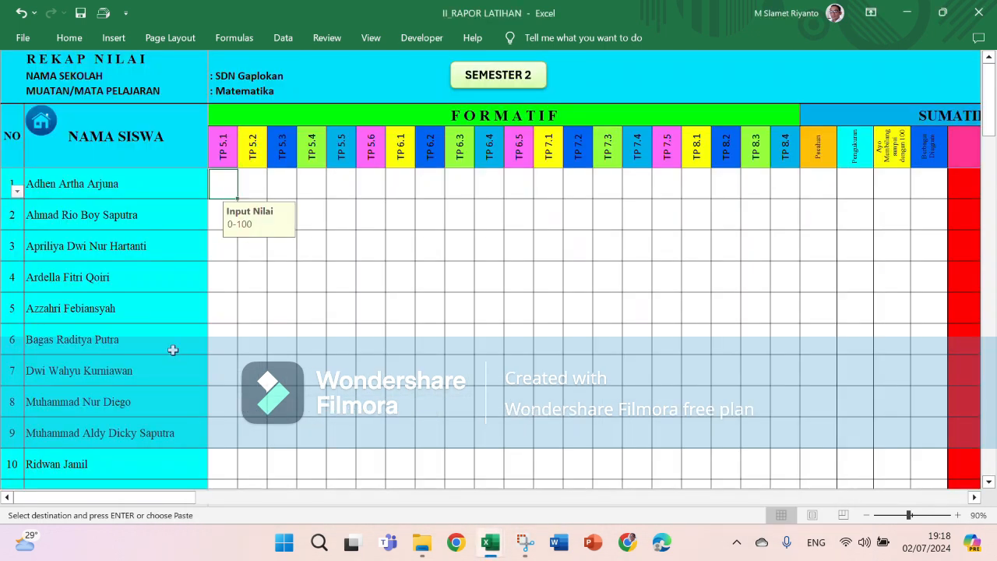
right_click(233, 182)
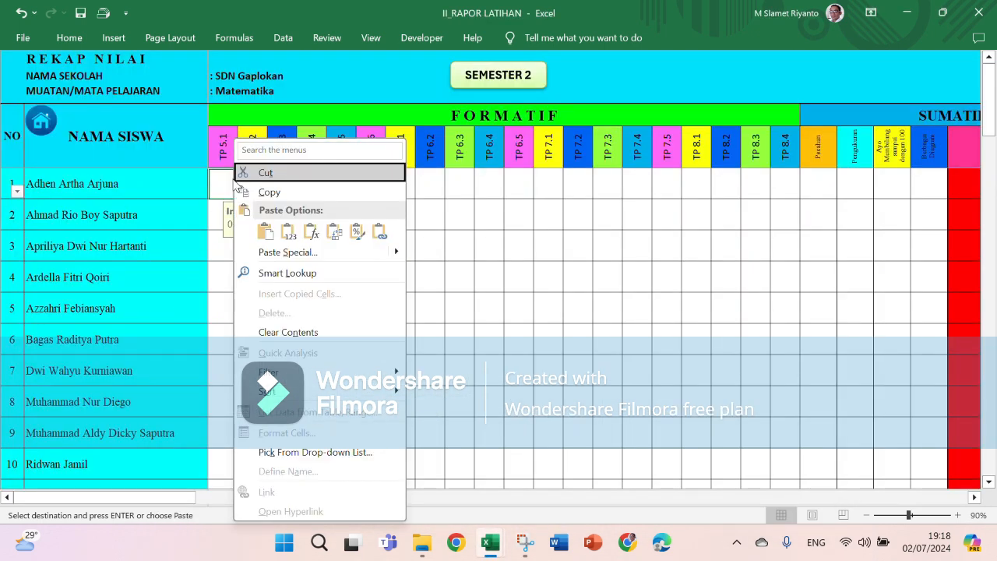
click(287, 232)
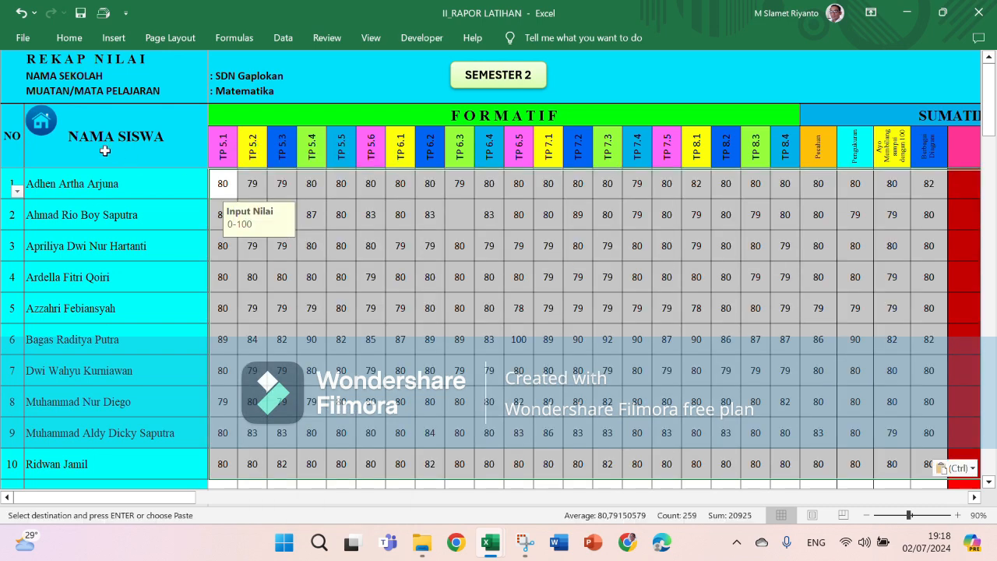
Check the semester 2 Seni Musik grade sheet and return to the main dashboard
click(39, 125)
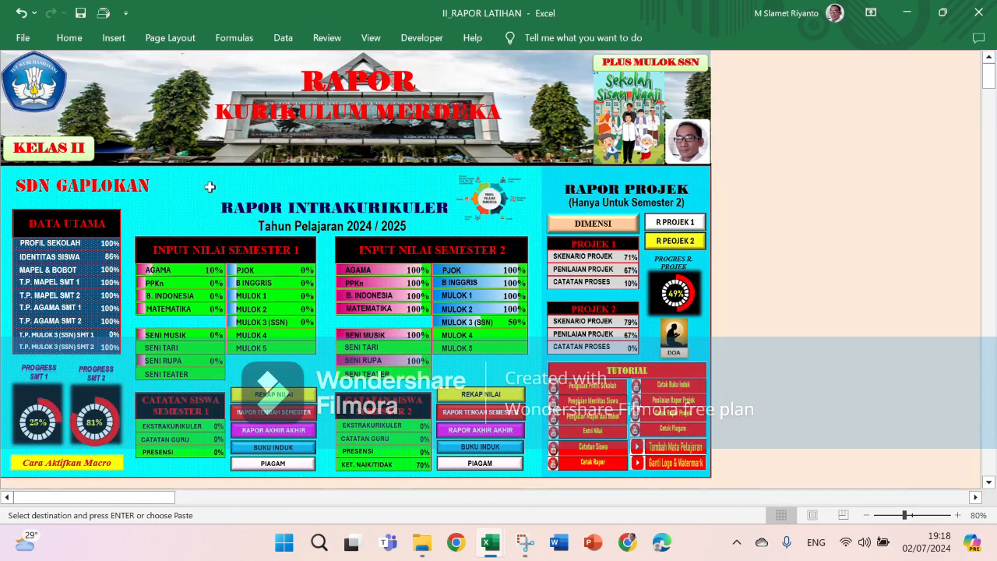
click(411, 335)
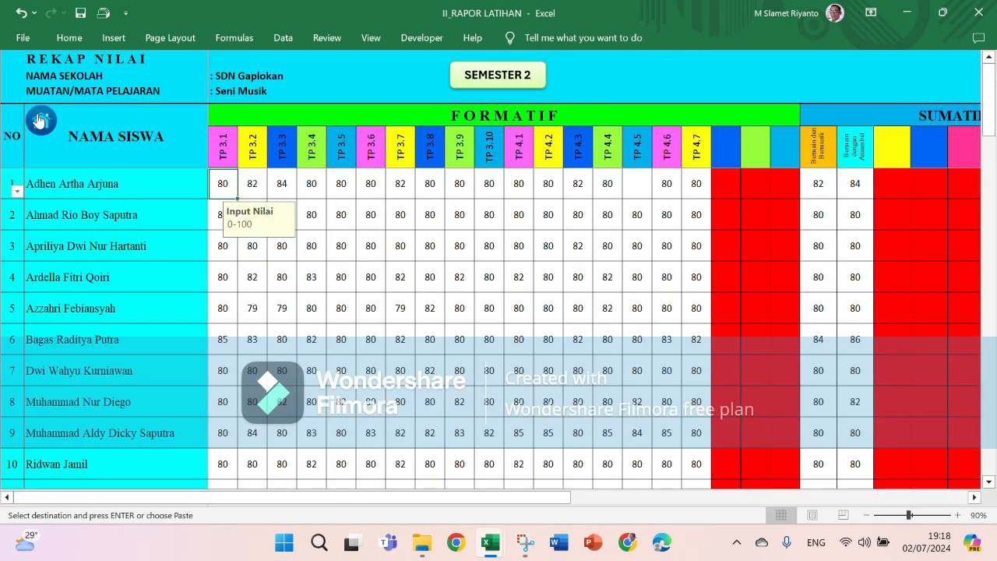
click(39, 121)
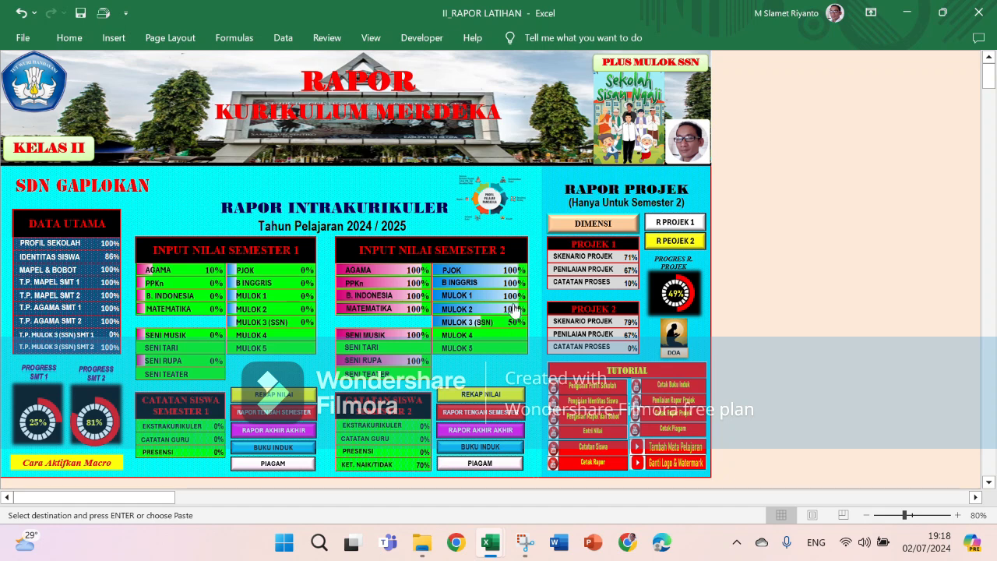
Open the semester 2 Mulok 3 (SSN) grade sheet and copy the Formatif through UAS scores of students 1 to 4 from MULOK SSN's ISLAM sheet
click(461, 328)
mouse_move(486, 539)
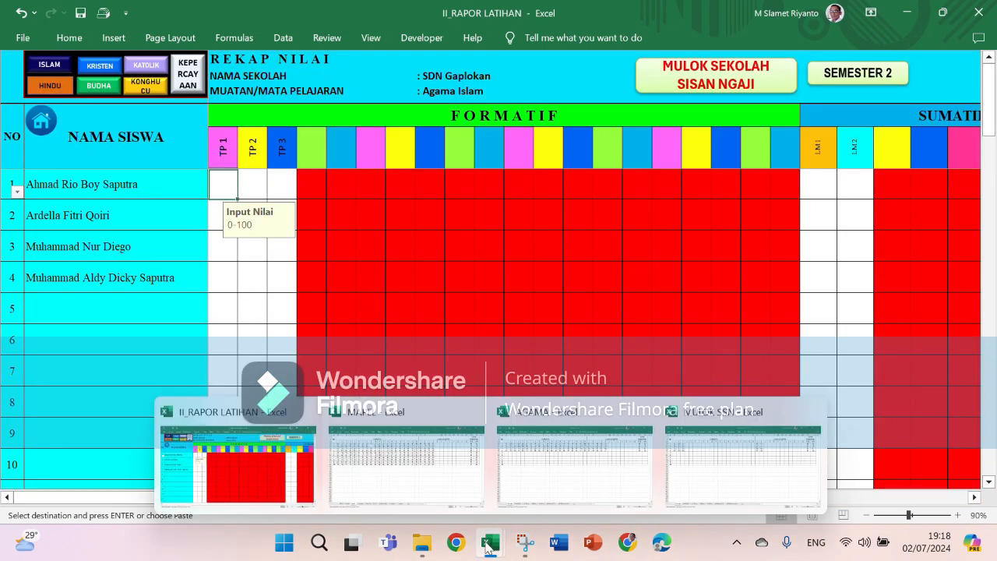
click(707, 482)
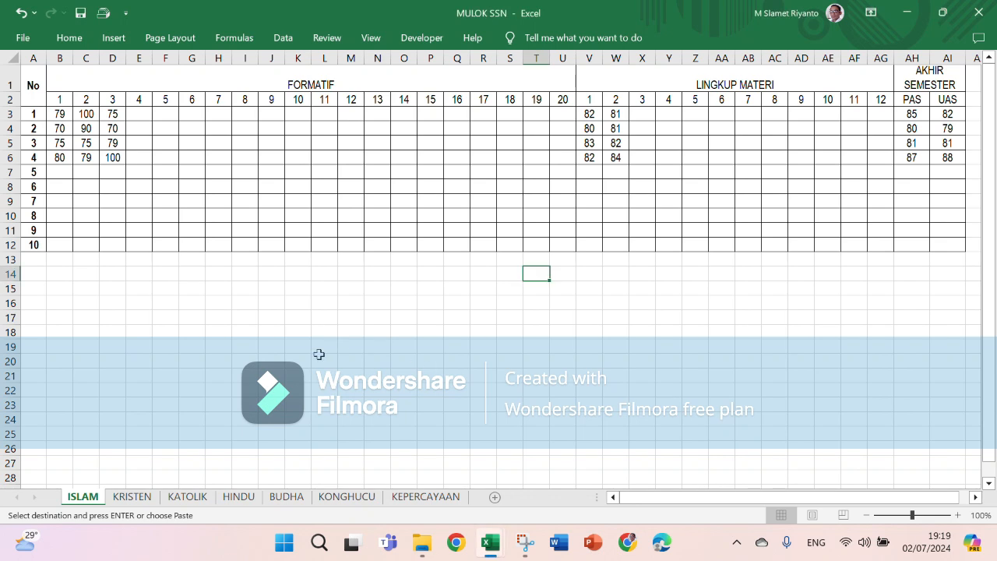
drag(59, 114, 940, 158)
right_click(941, 158)
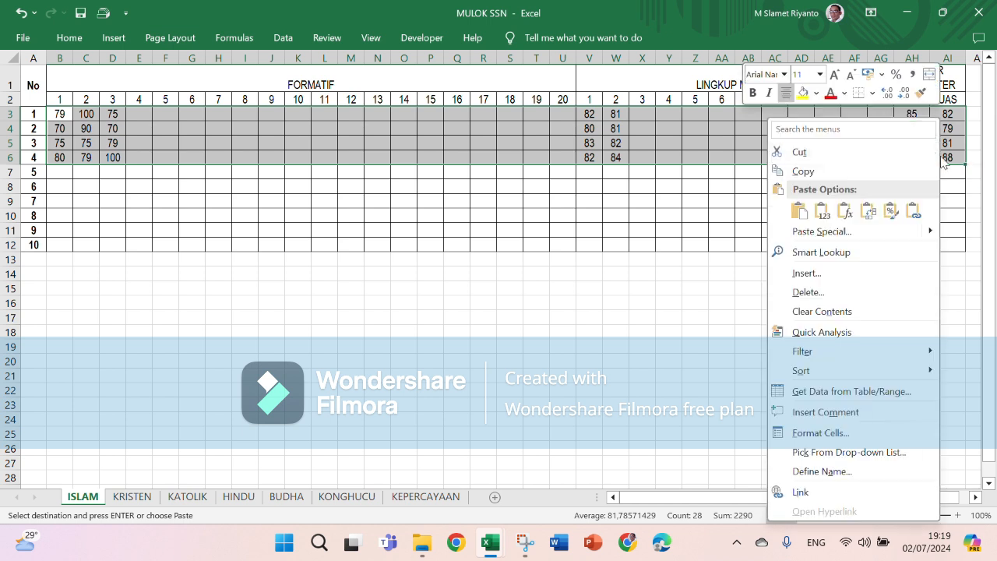
click(830, 168)
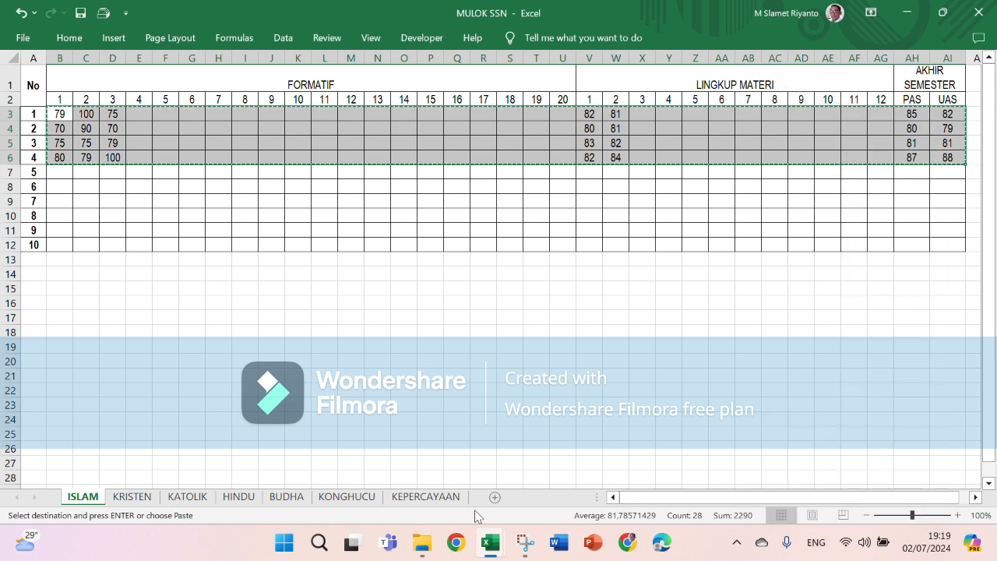
Paste the copied scores into the Mulok SSN Agama Islam sheet of II_RAPOR LATIHAN from the first student's TP 1 cell, and return to the dashboard
mouse_move(488, 541)
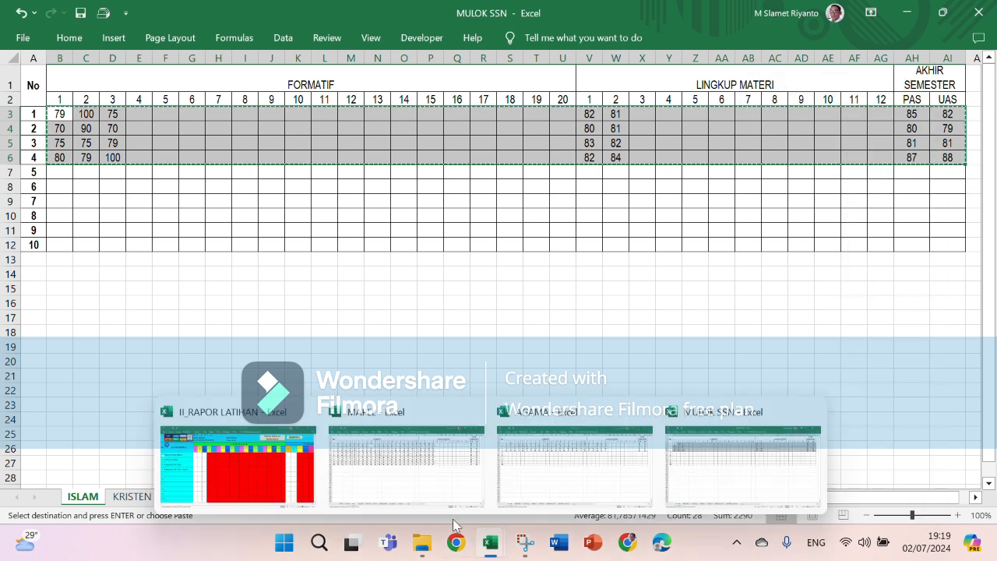
click(268, 468)
right_click(225, 189)
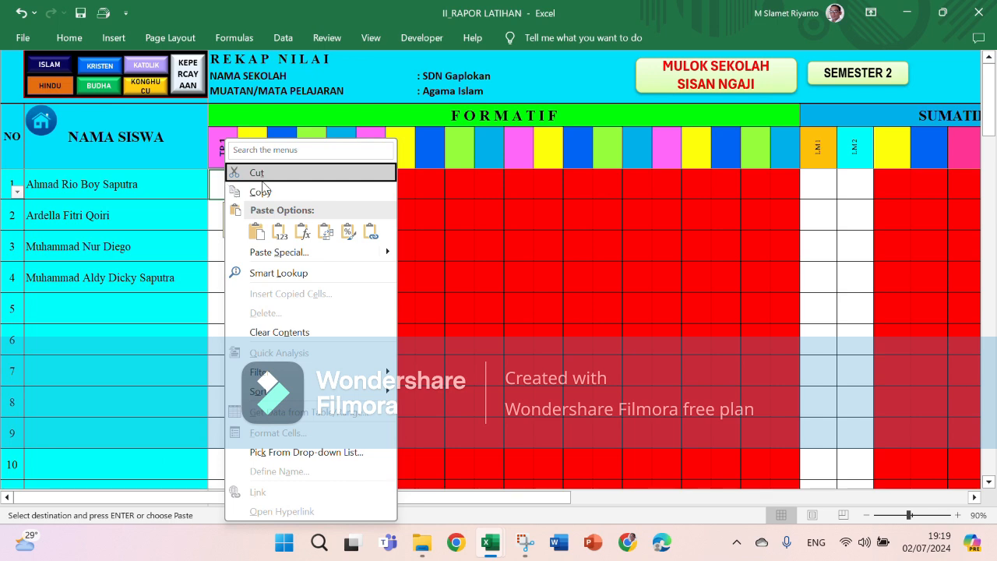
click(257, 231)
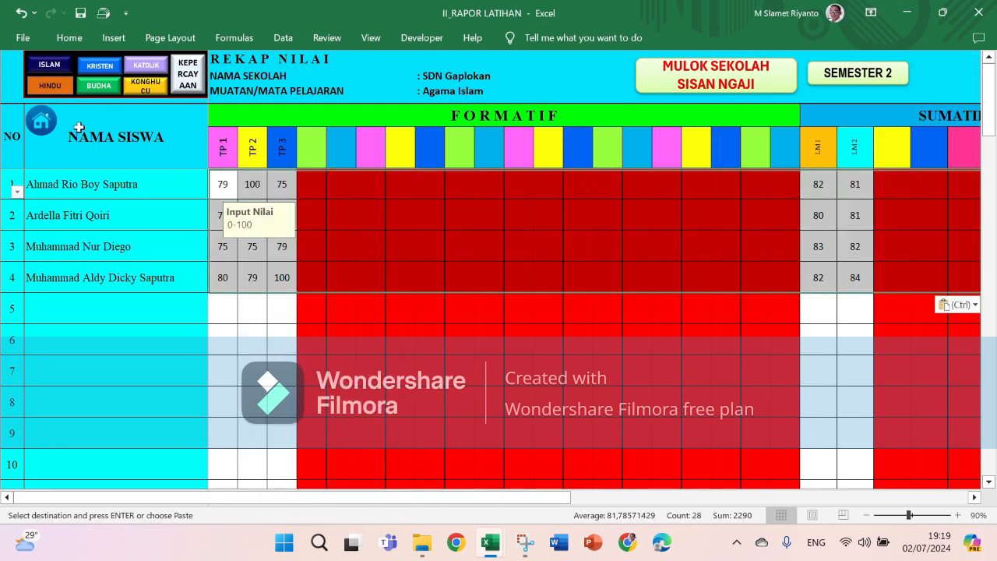
click(45, 129)
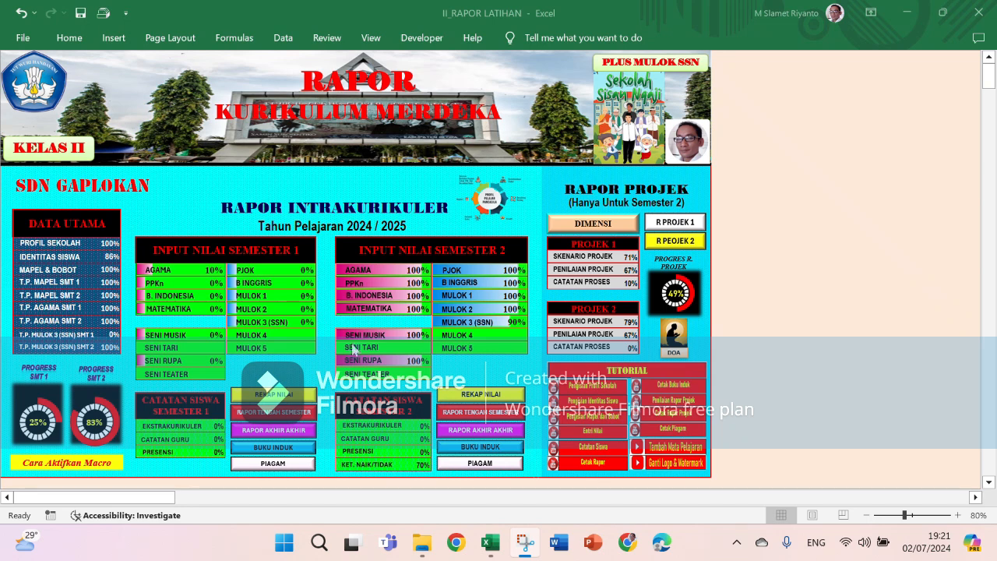
Open the semester 2 Ekstrakurikuler sheet and copy the Pramuka entries and descriptions of students 1 to 10 from the CATATAN workbook
click(373, 427)
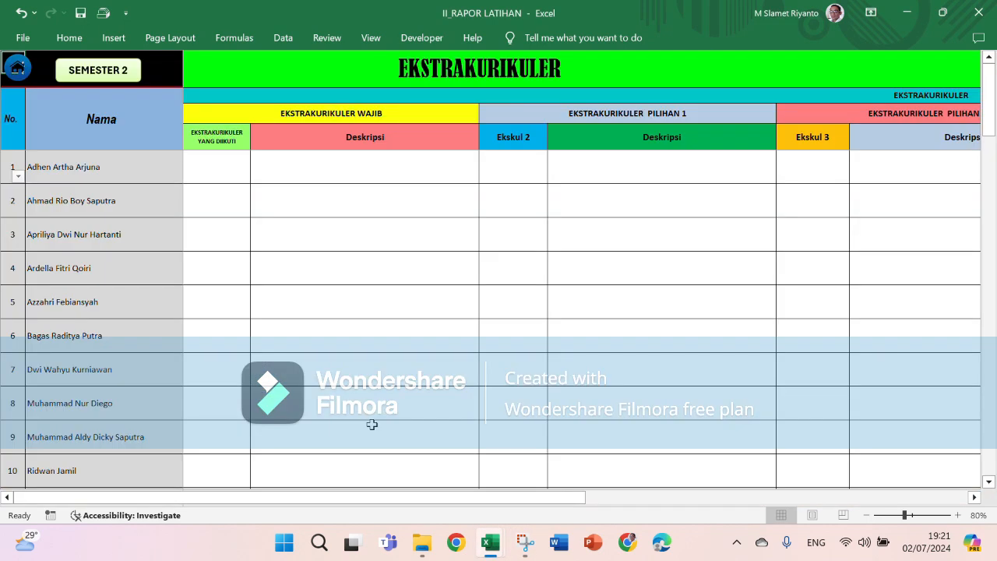
mouse_move(497, 547)
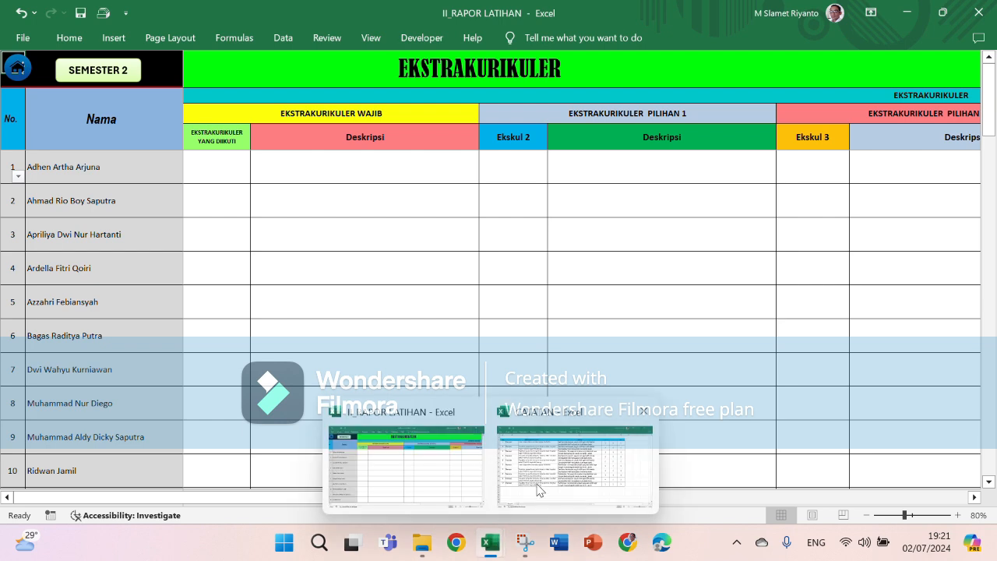
click(541, 489)
drag(88, 110, 192, 372)
right_click(192, 373)
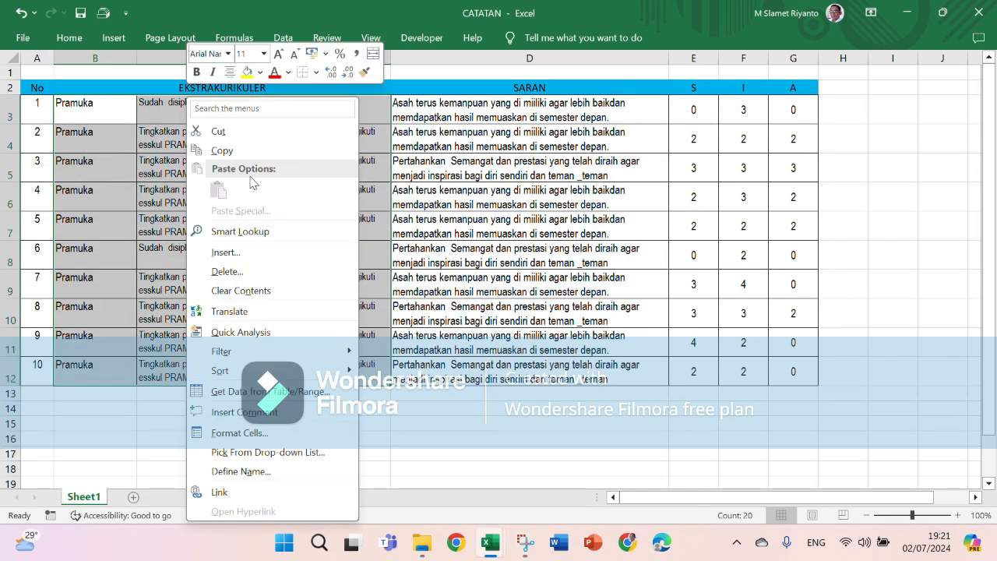
click(222, 150)
Paste the copied entries under Ekstrakurikuler Wajib in II_RAPOR LATIHAN, starting at the first student's row, and return to the dashboard
mouse_move(489, 548)
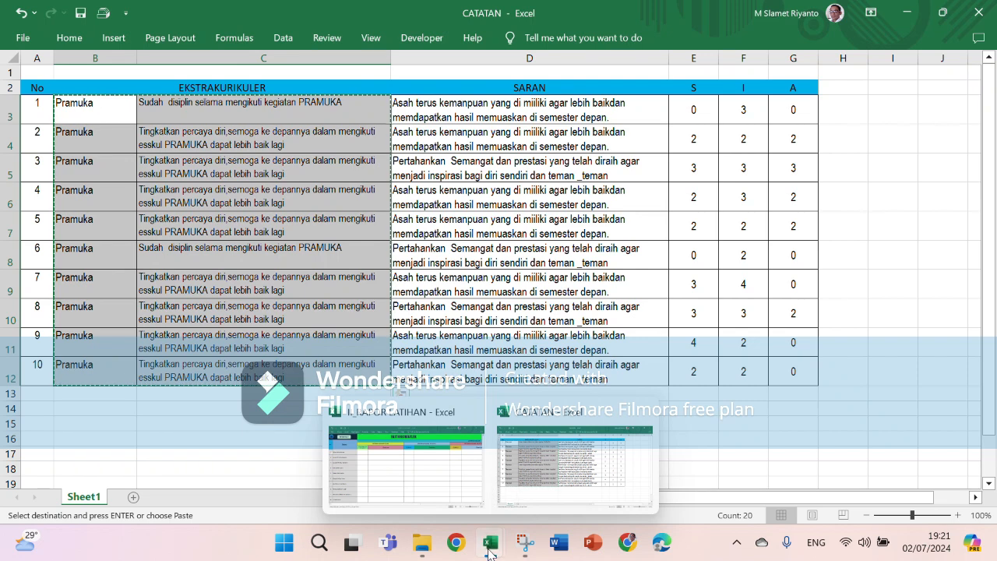
click(440, 483)
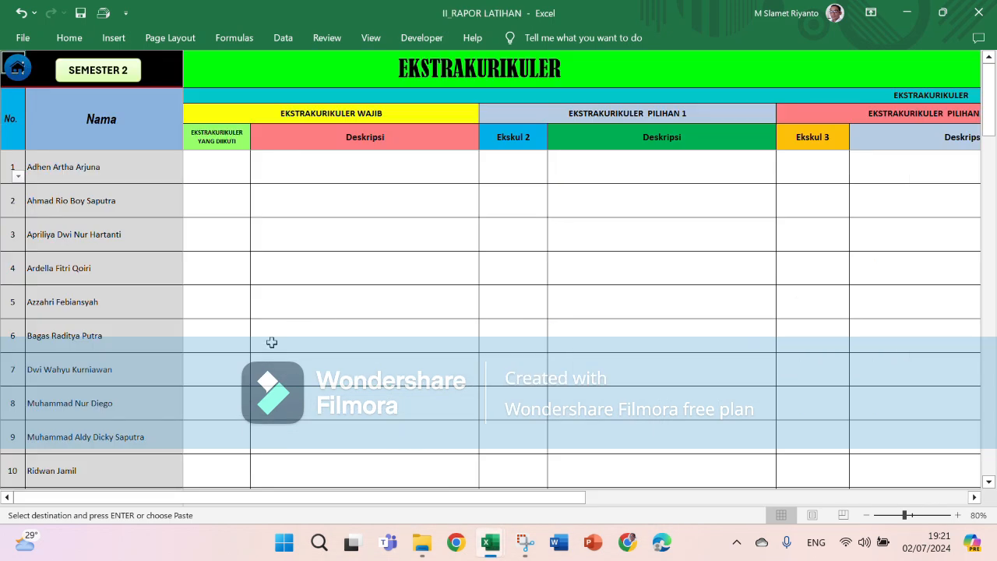
right_click(216, 170)
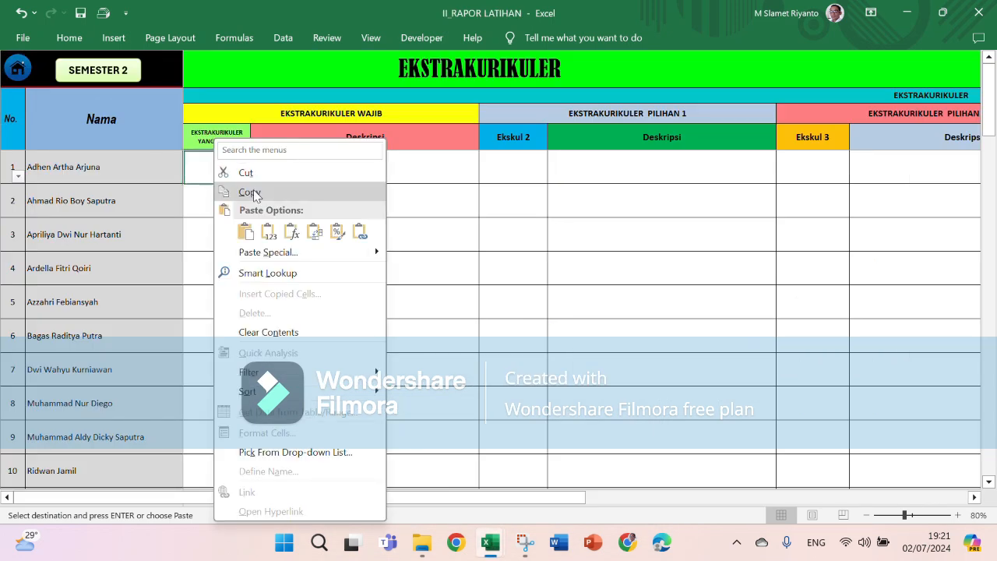
click(244, 232)
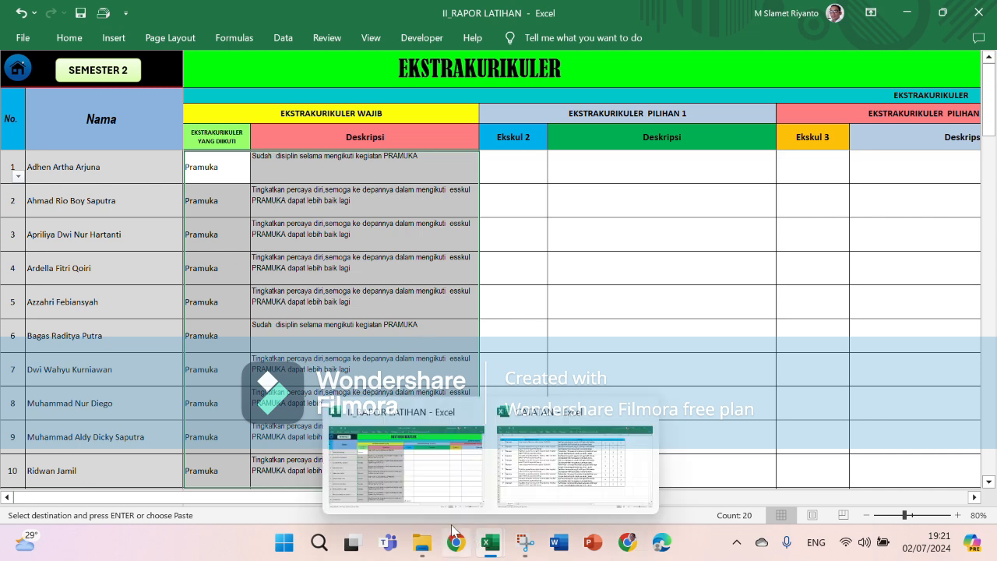
click(17, 67)
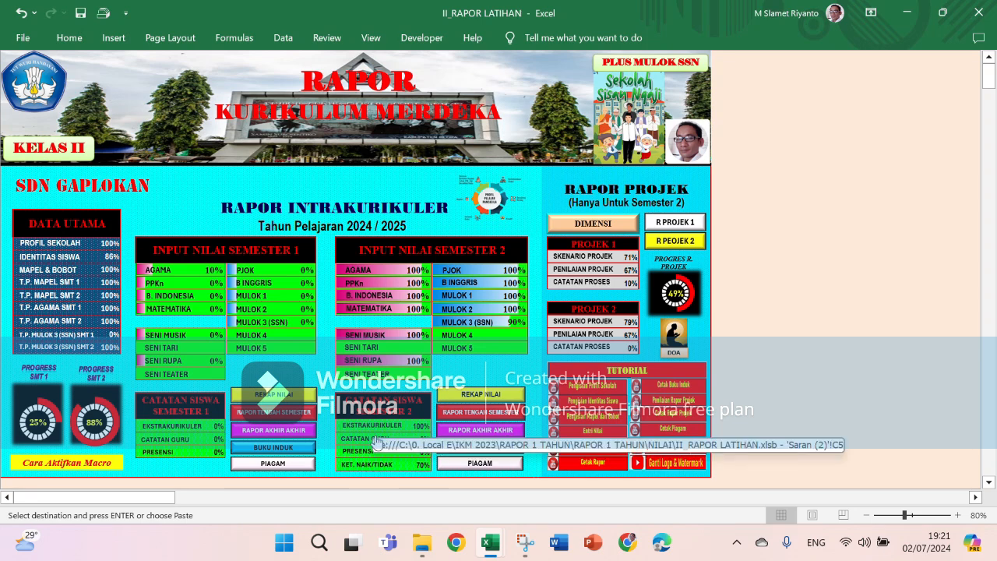
Open the semester 2 Catatan Guru sheet and copy the SARAN texts of students 1 to 10 from the CATATAN workbook
click(364, 438)
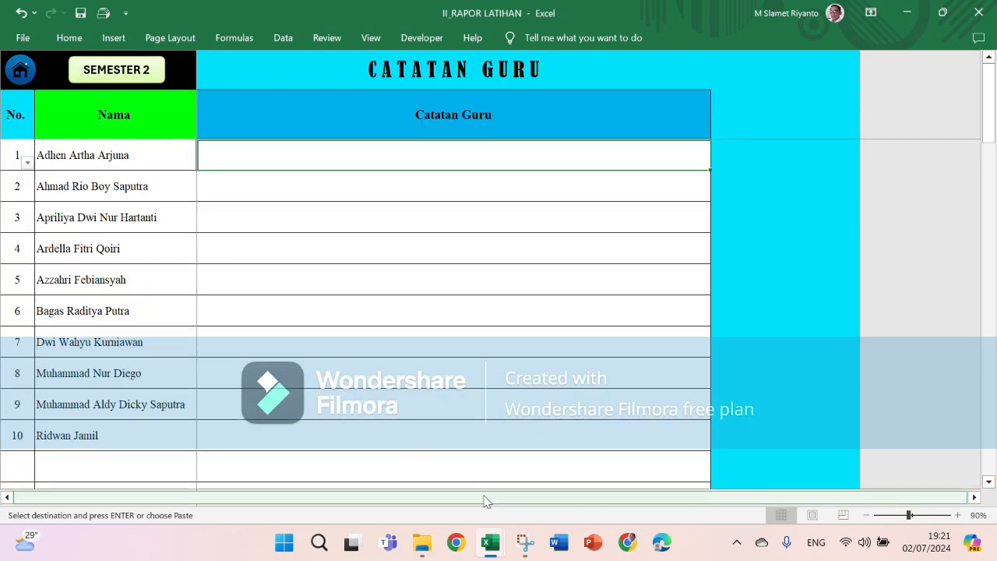
mouse_move(490, 542)
click(569, 475)
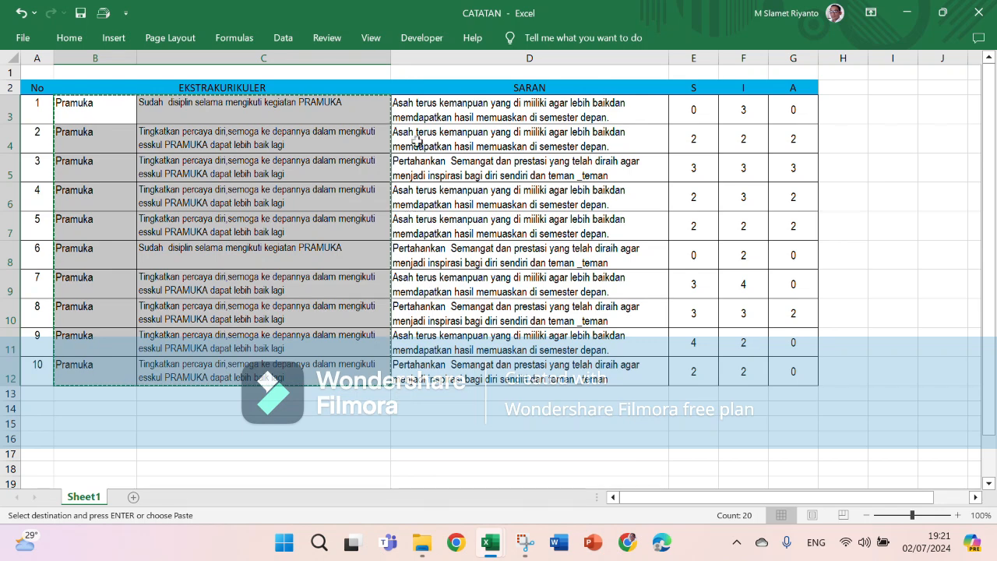
drag(440, 106, 455, 370)
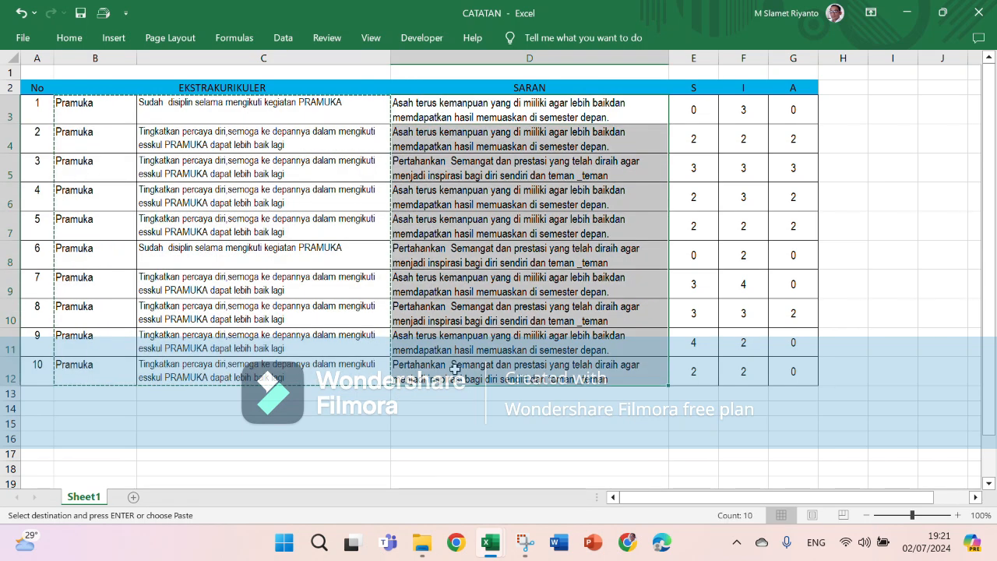
right_click(455, 370)
click(516, 151)
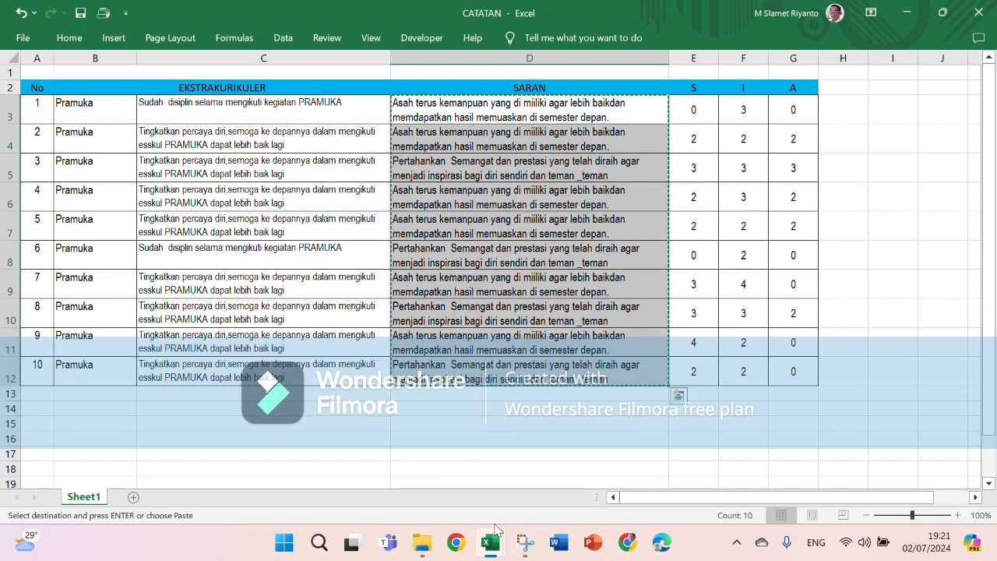
Paste the copied notes into the Catatan Guru column of II_RAPOR LATIHAN, starting at the first student, and return to the dashboard
mouse_move(490, 542)
click(442, 488)
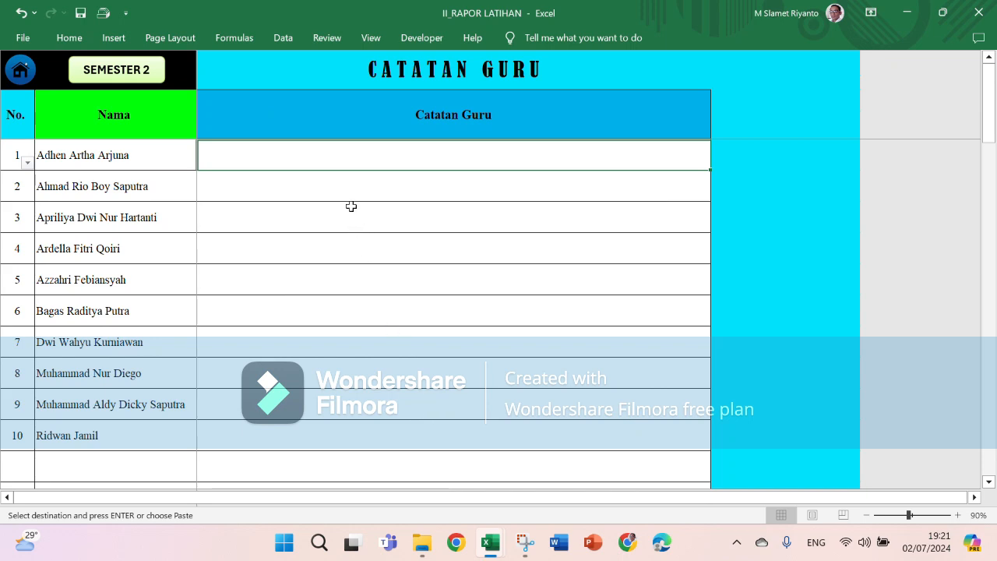
right_click(301, 152)
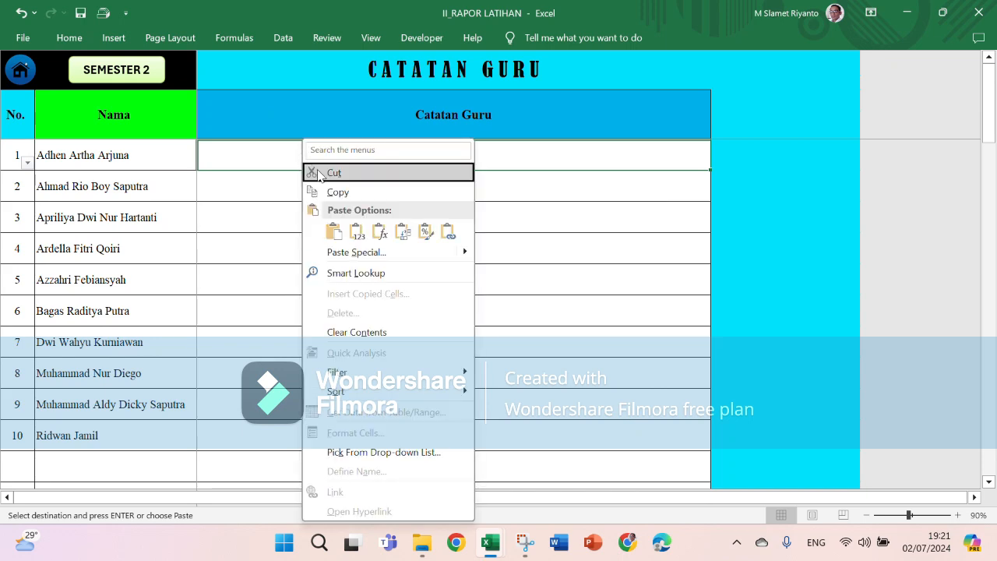
click(332, 230)
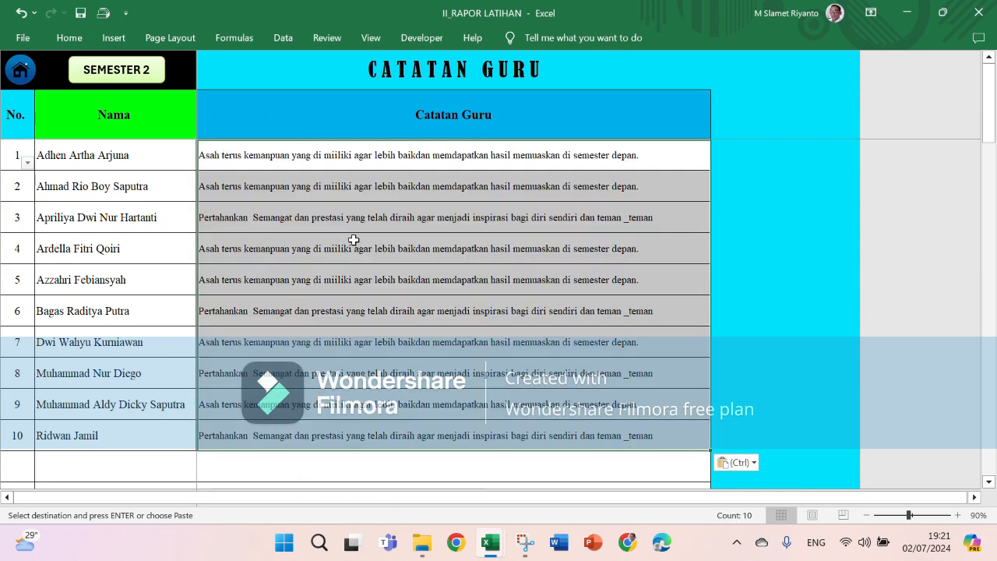
click(23, 78)
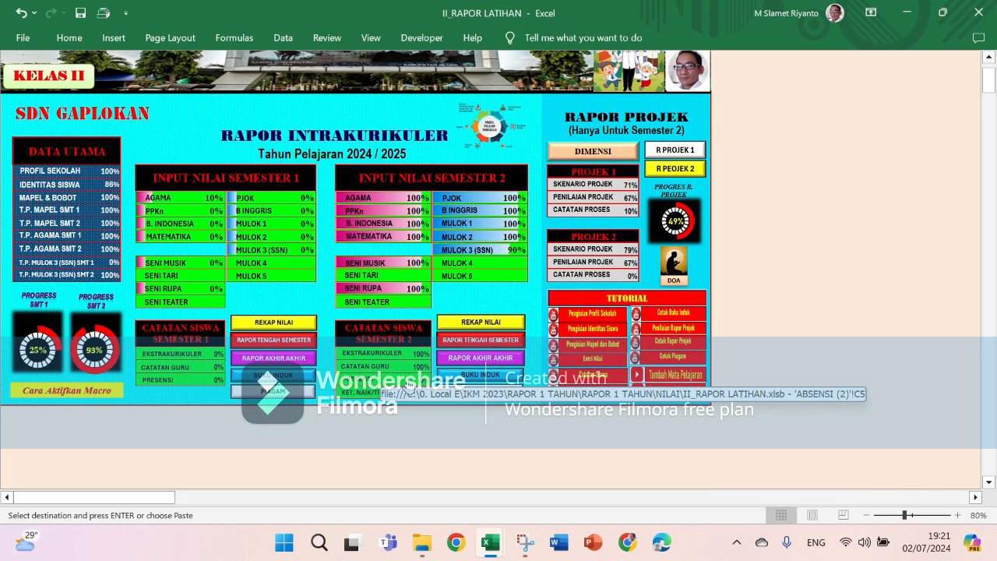
Open the semester 2 Presensi sheet and copy the S, I and A absence figures of students 1 to 10 from the CATATAN workbook
click(368, 380)
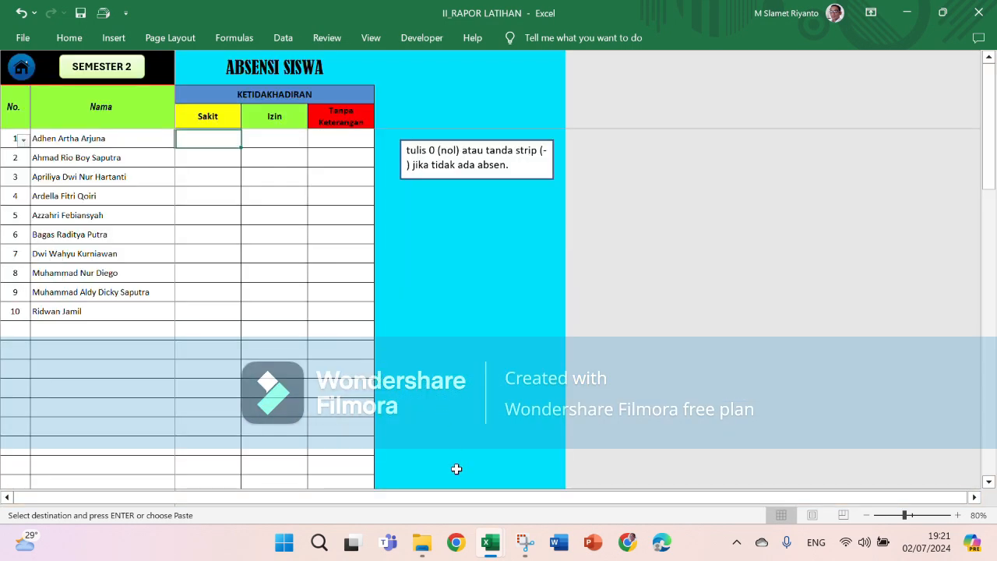
mouse_move(491, 553)
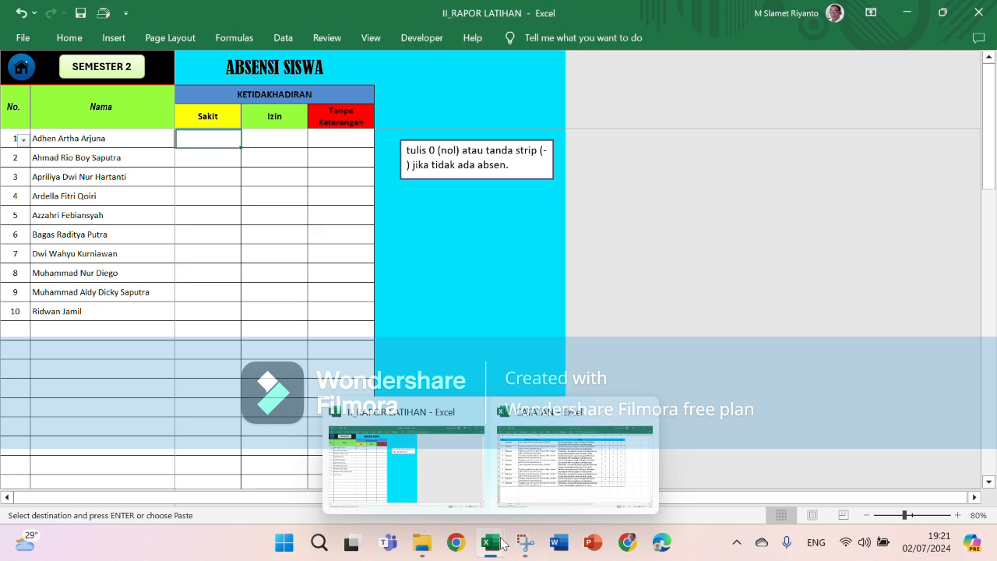
click(536, 497)
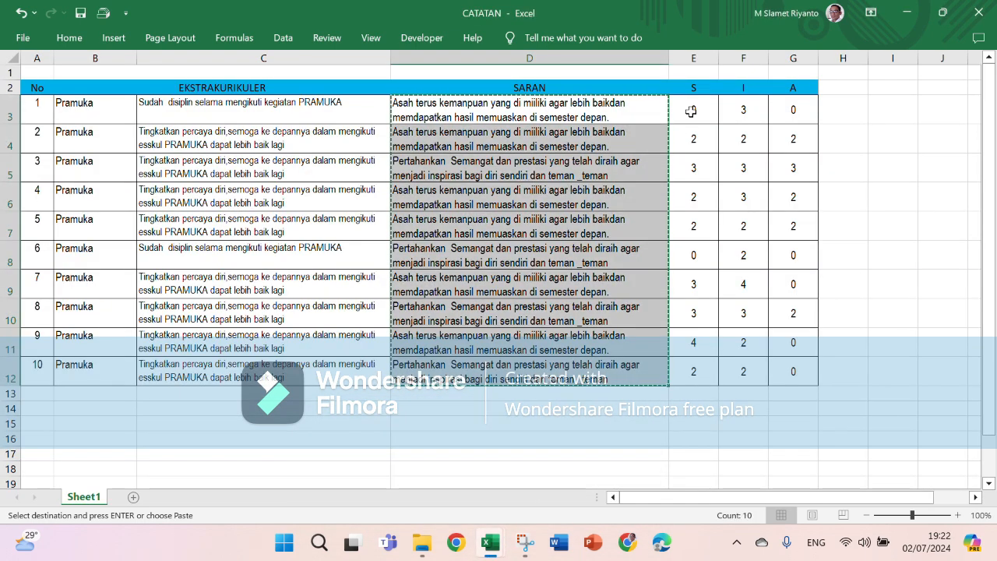
drag(693, 109, 779, 366)
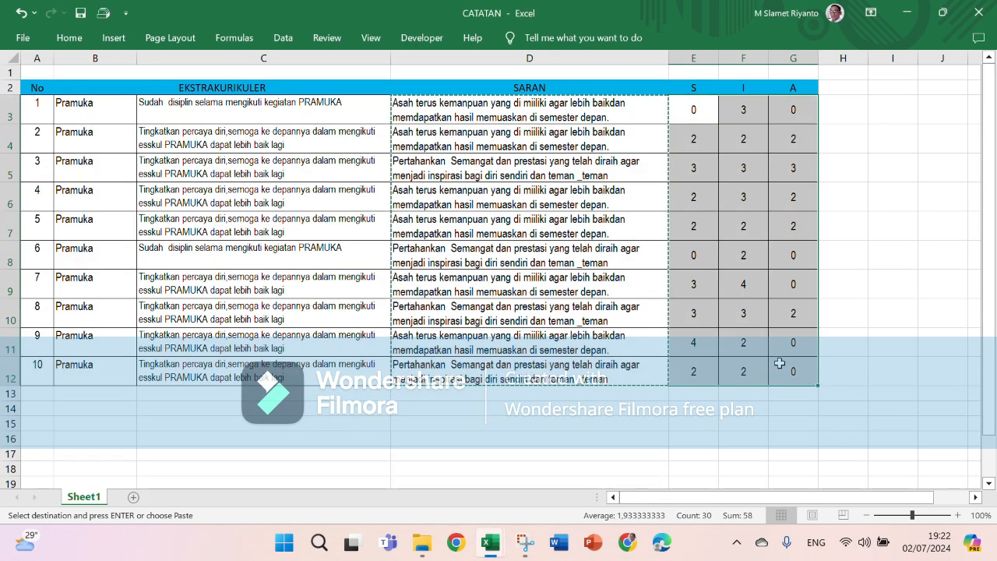
right_click(779, 366)
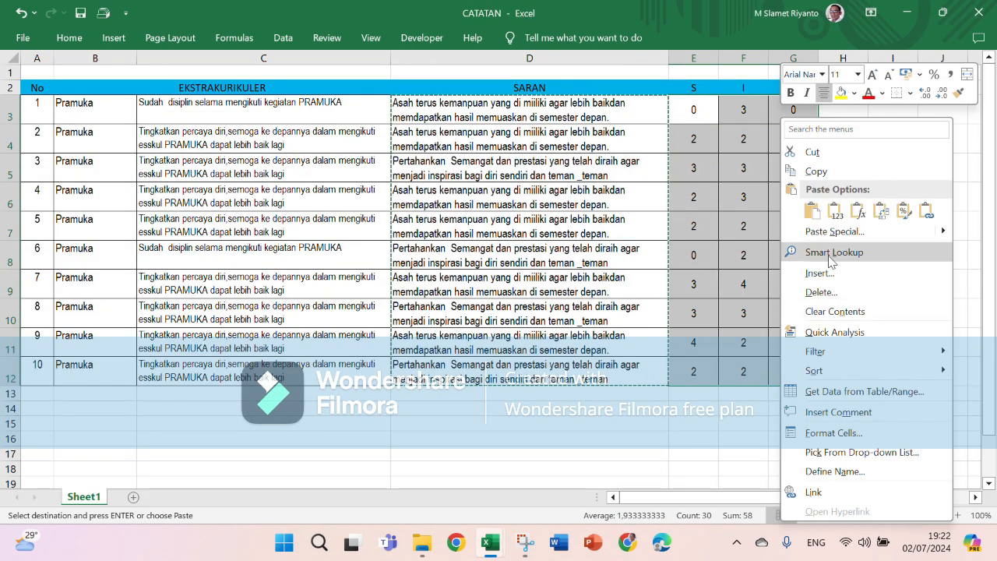
click(831, 176)
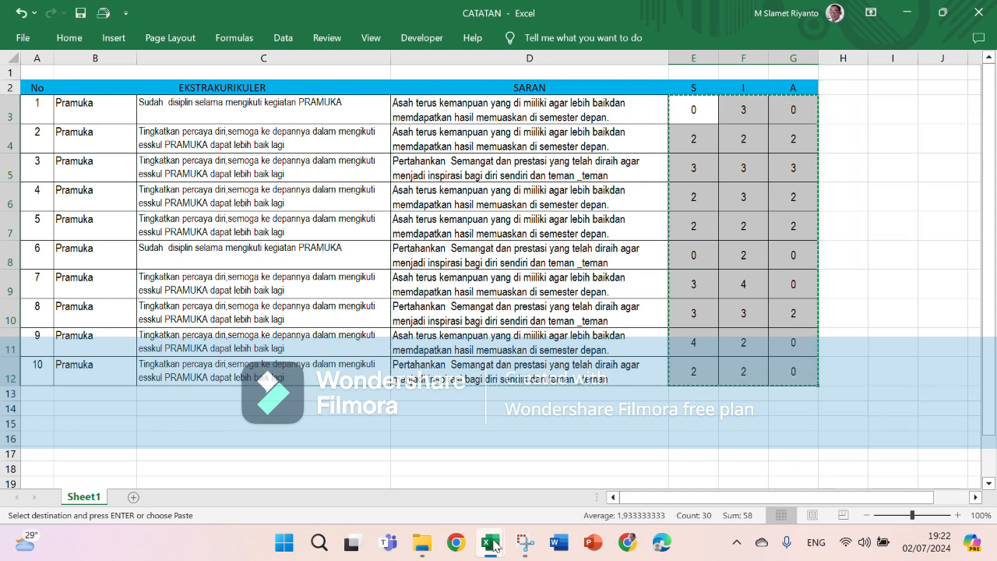
Paste the copied absences as values into the Absensi Siswa sheet from the first student's Sakit cell, and return to the dashboard
mouse_move(491, 542)
click(369, 433)
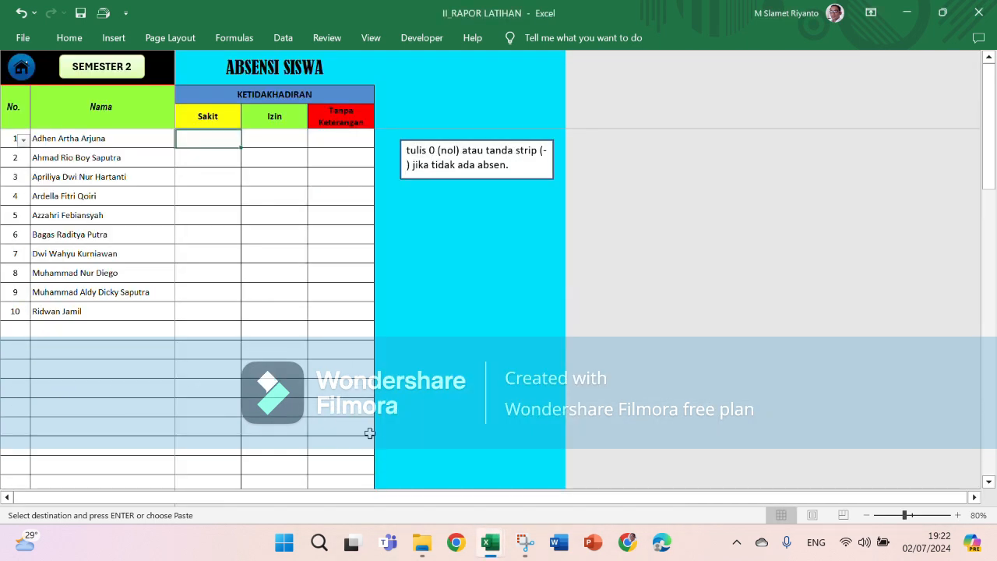
right_click(202, 142)
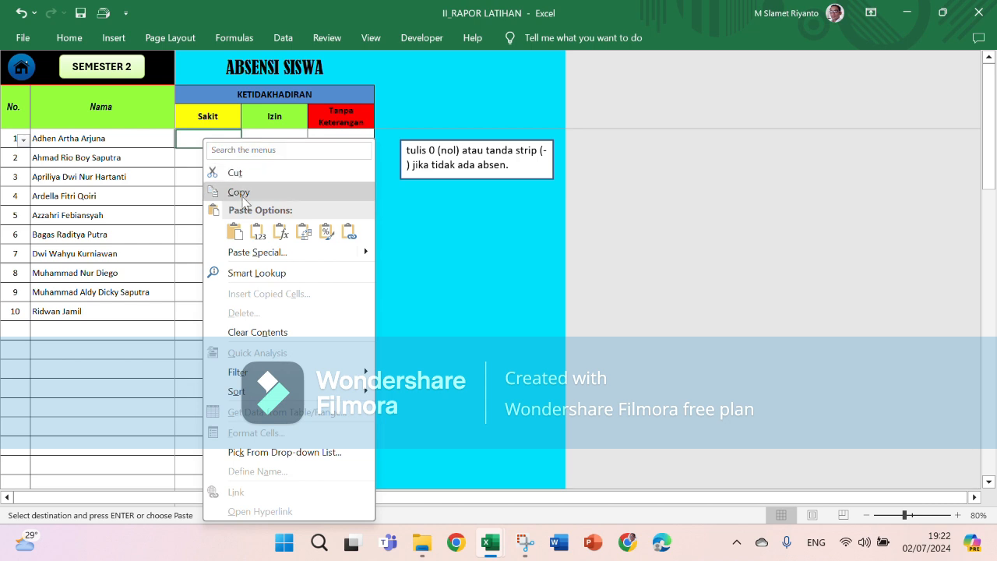
click(258, 231)
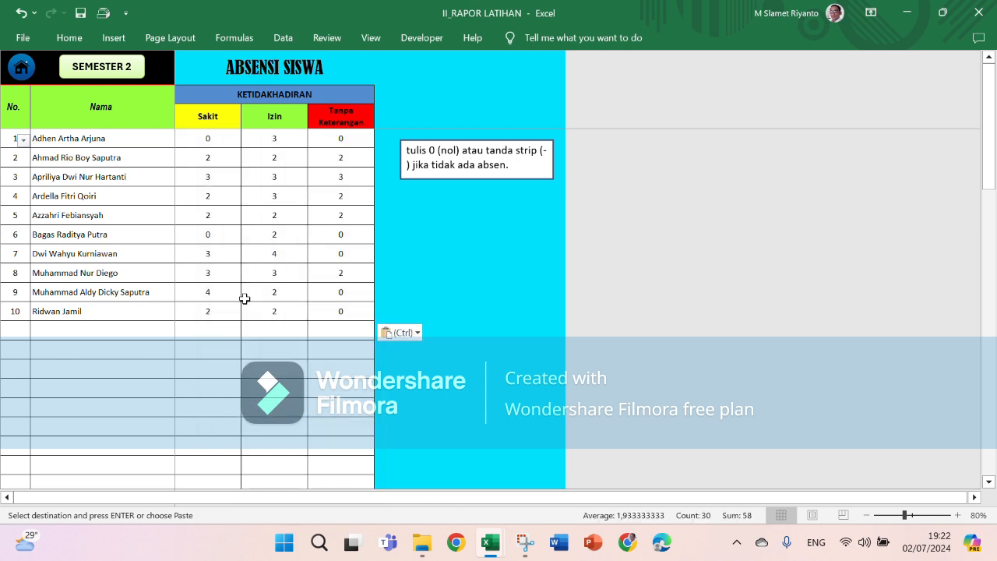
click(243, 353)
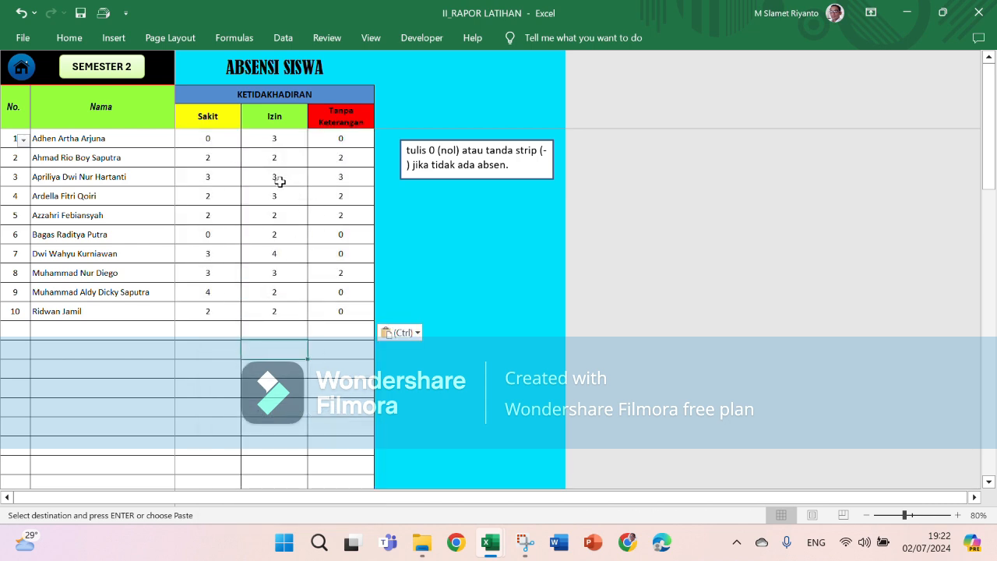
click(23, 70)
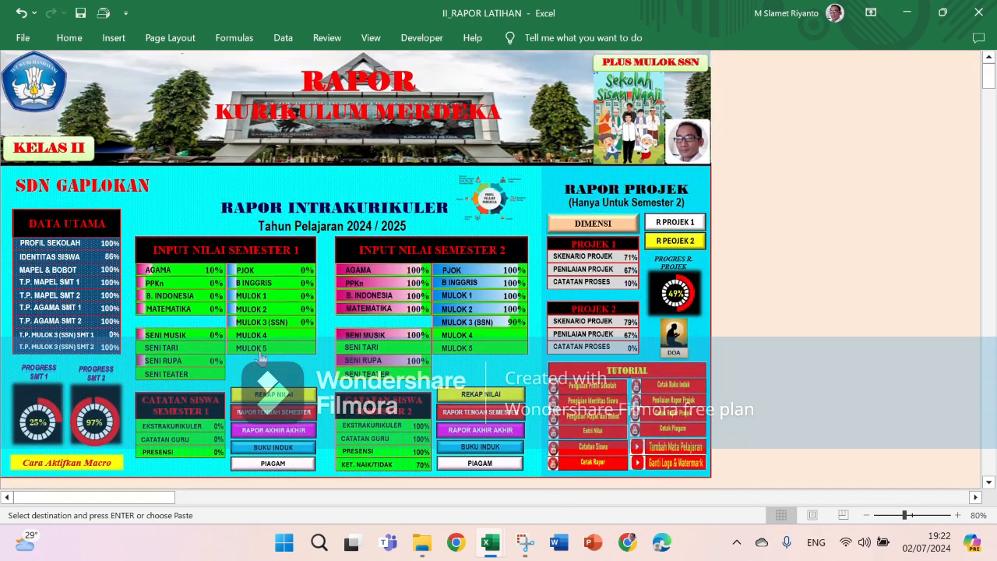
Open the semester 2 Ket. Naik/Tidak sheet, set Naik Kelas to Ya for students 8, 9 and 10, and return to the dashboard
click(379, 467)
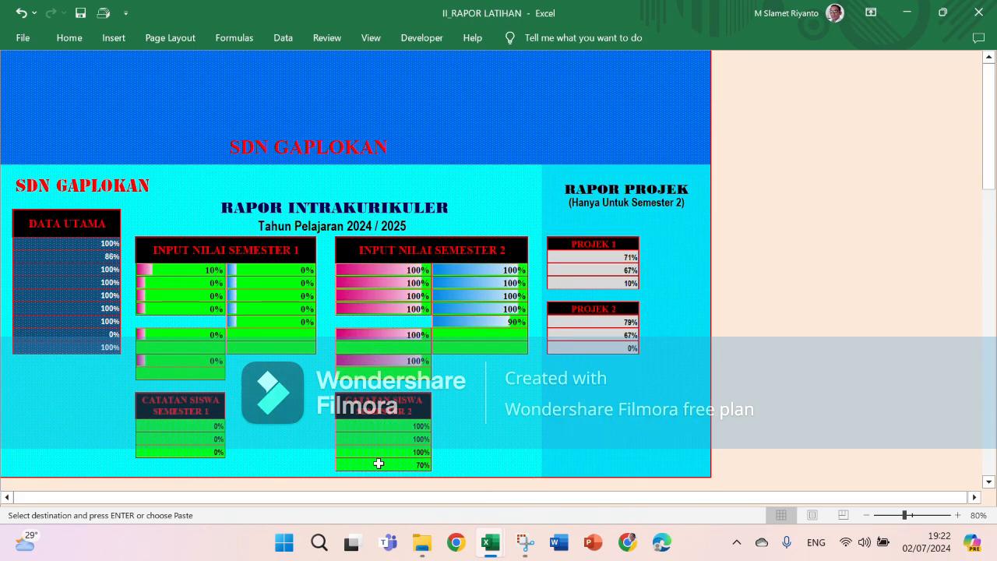
click(240, 279)
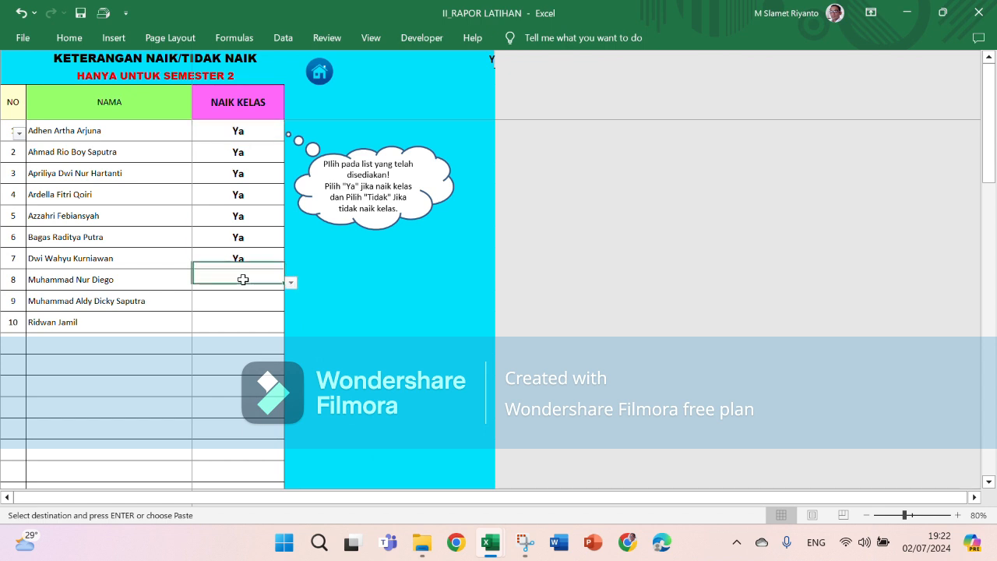
click(290, 284)
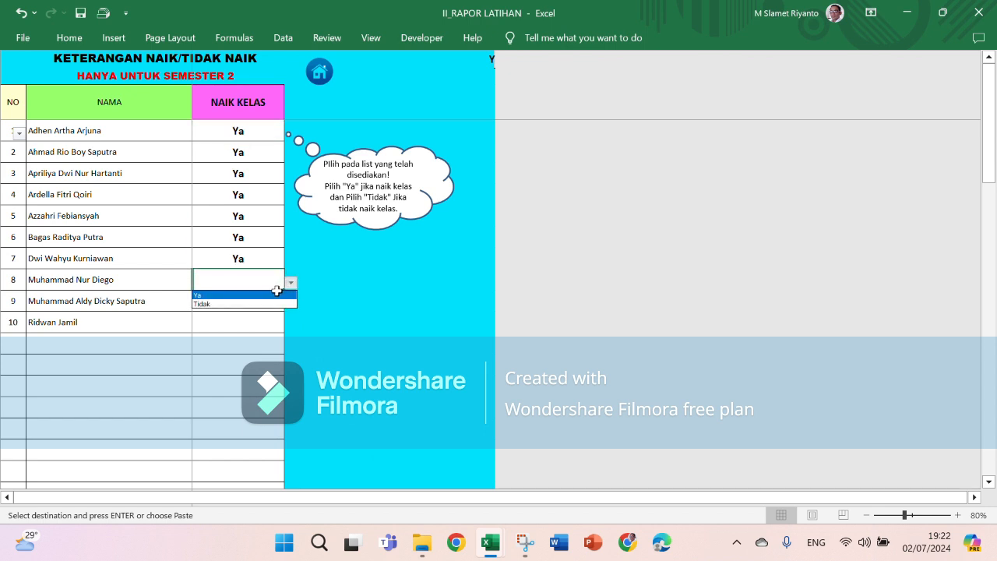
click(271, 296)
click(267, 303)
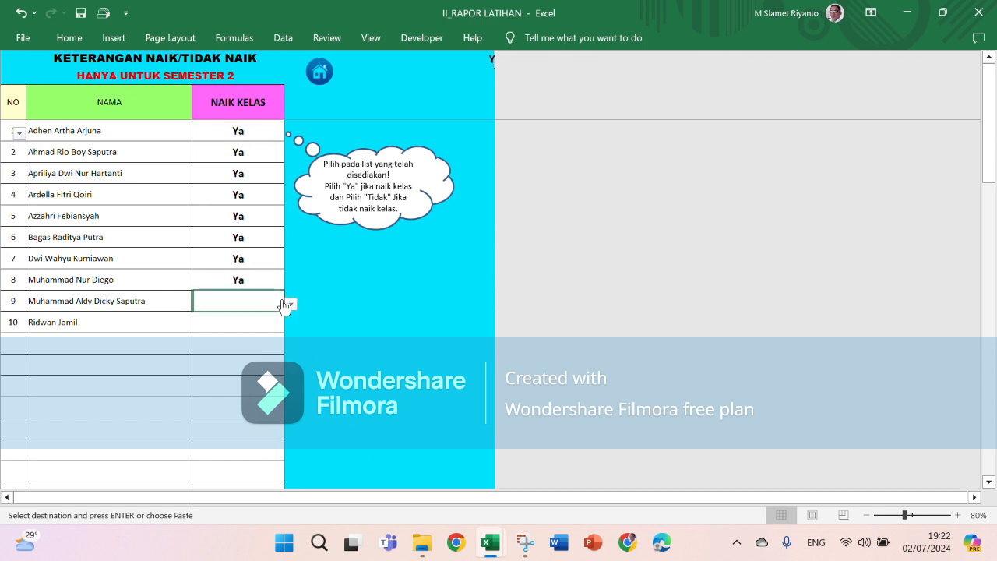
click(291, 306)
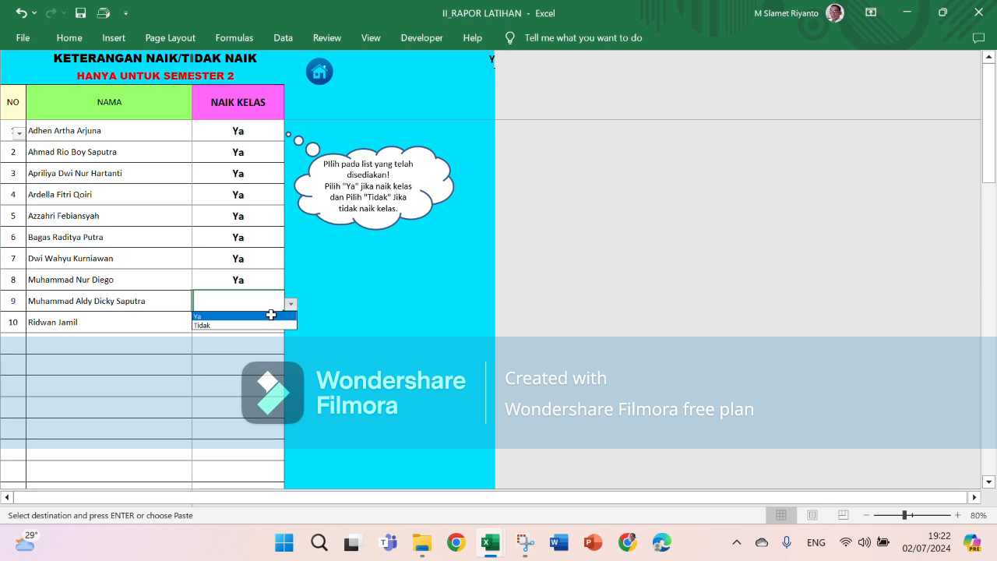
click(265, 319)
click(266, 320)
click(291, 325)
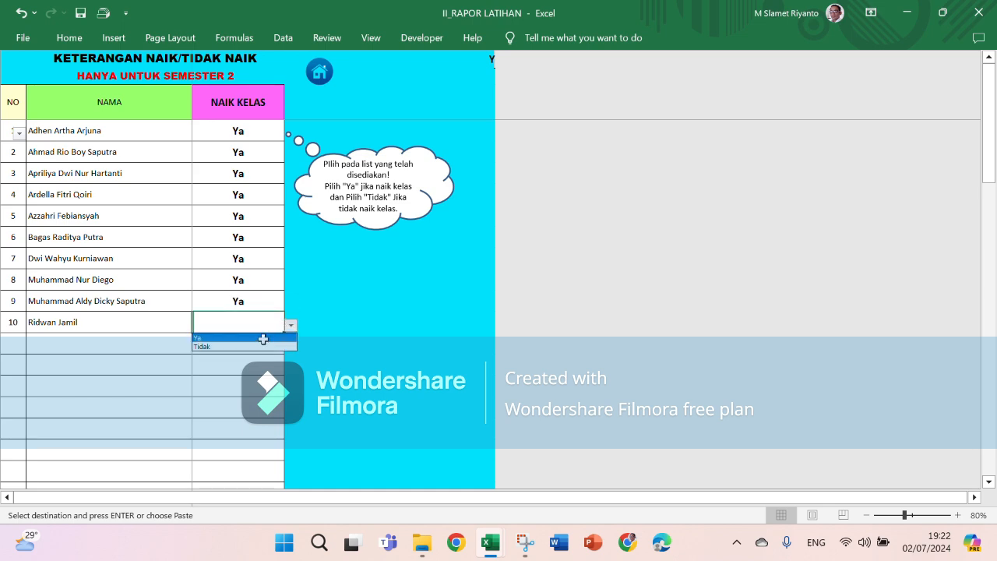
click(261, 338)
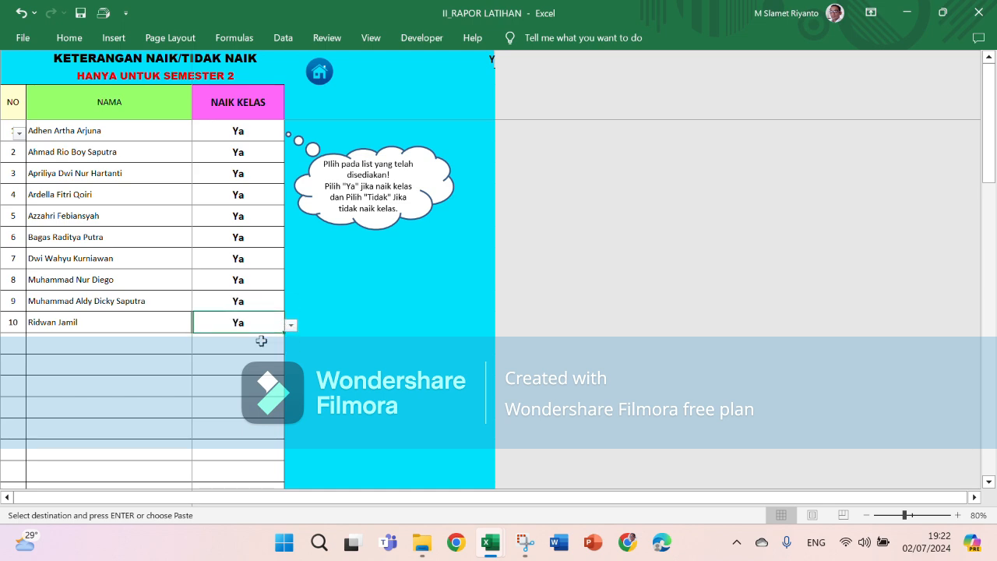
click(316, 81)
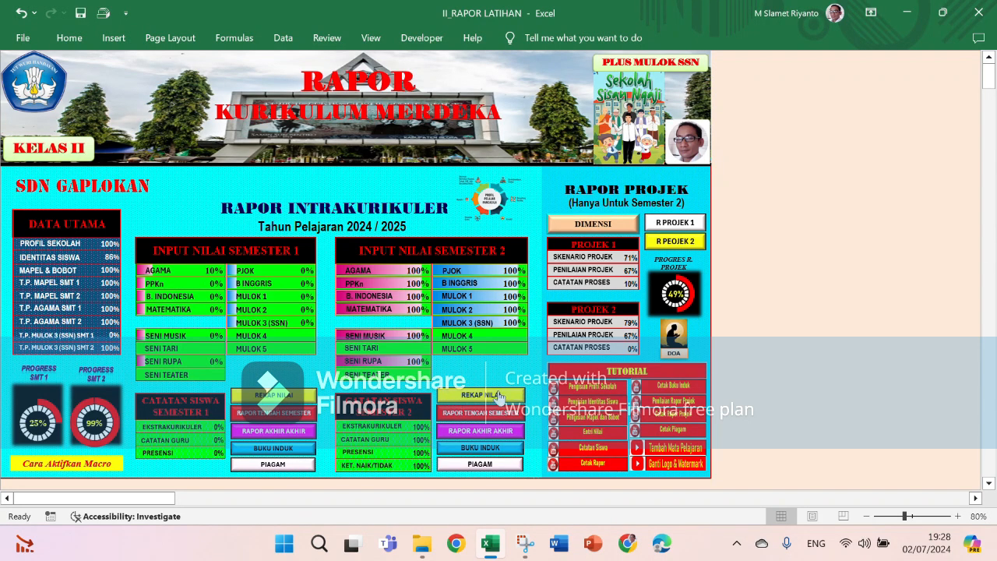
Open the semester 2 Rekap Nilai sheet, examine the students' totals, averages and rankings, and return to the dashboard
click(499, 396)
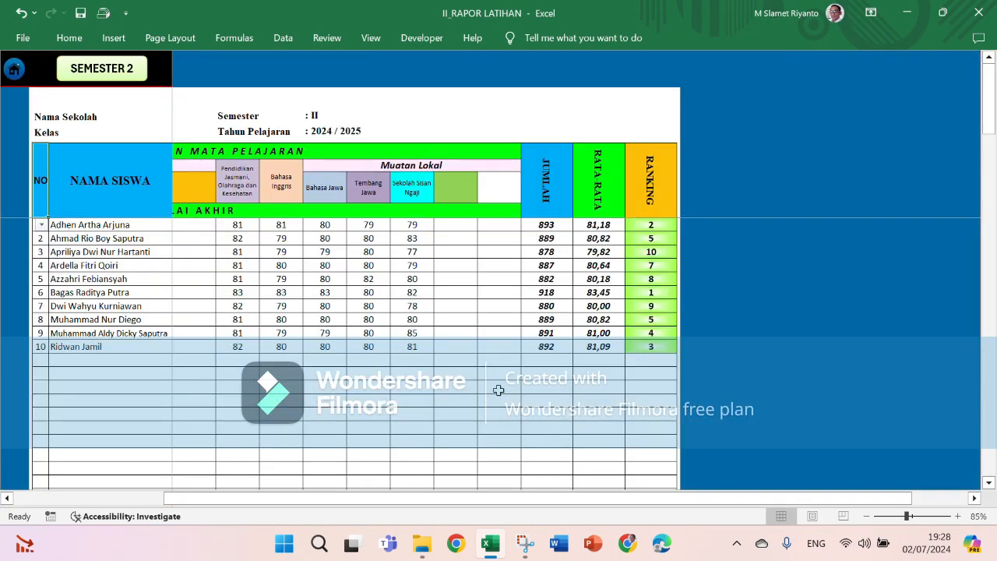
click(497, 390)
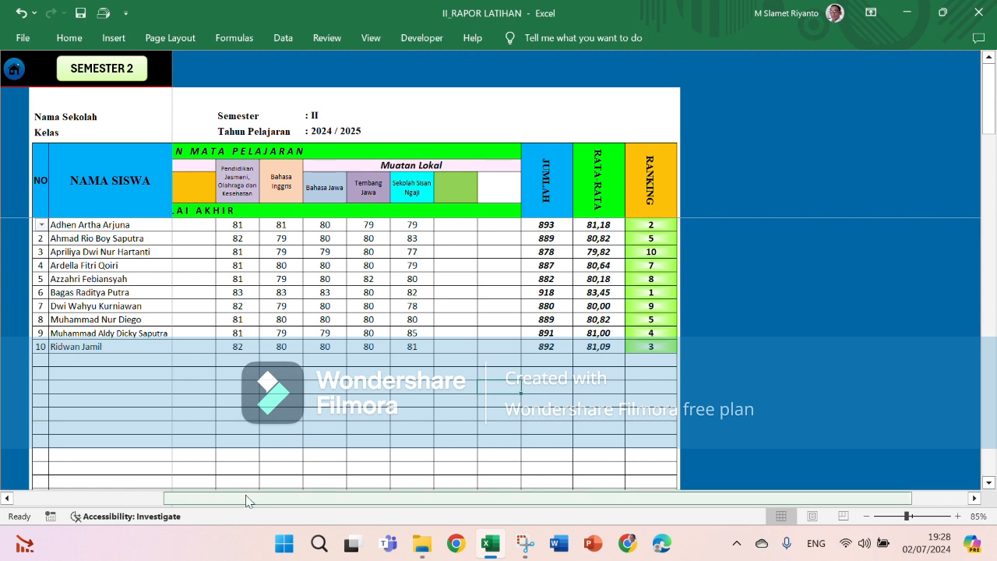
mouse_move(249, 500)
mouse_down()
mouse_move(62, 487)
mouse_move(52, 502)
mouse_move(72, 507)
mouse_move(41, 503)
mouse_move(240, 498)
mouse_up()
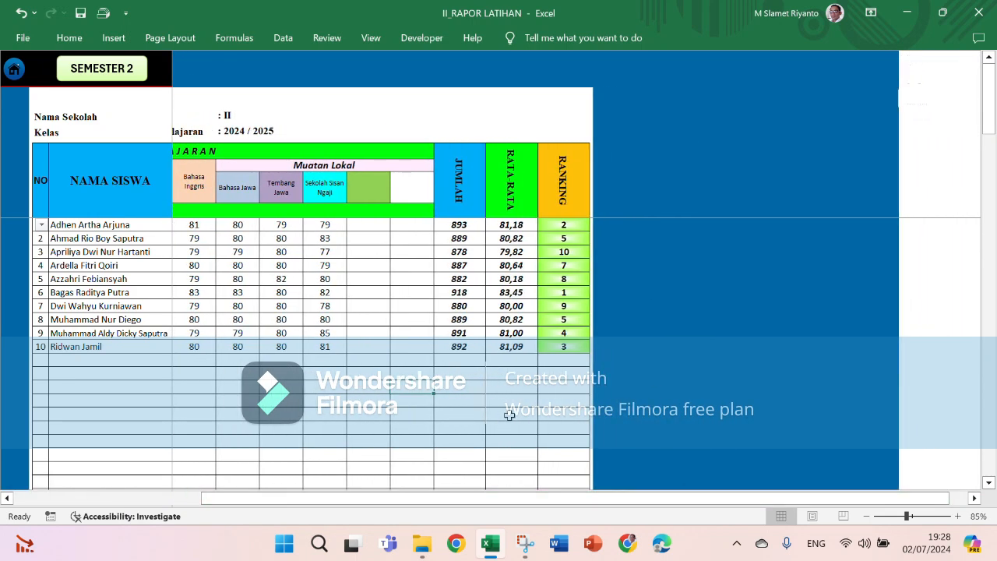
click(566, 345)
click(567, 225)
click(567, 237)
click(567, 250)
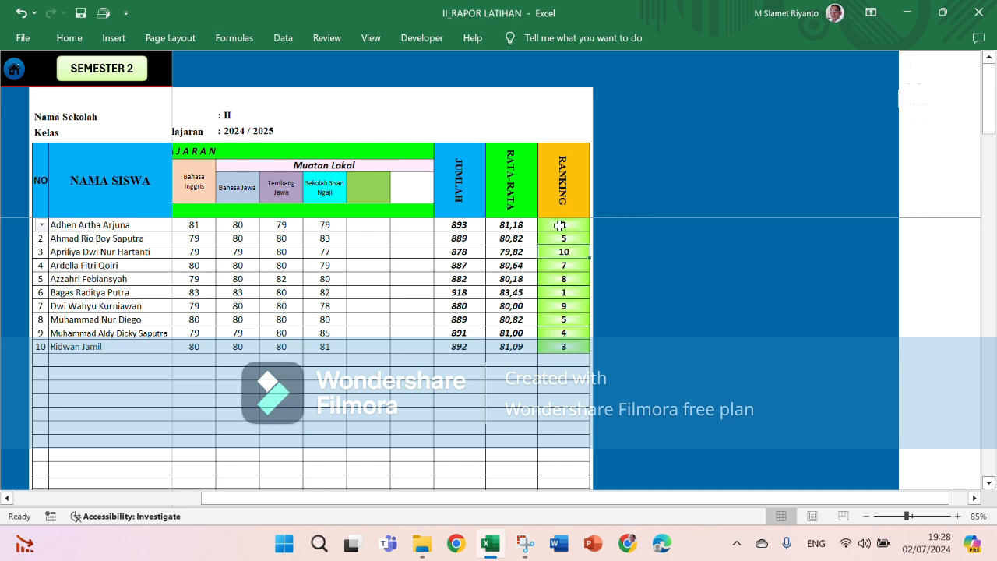
click(15, 70)
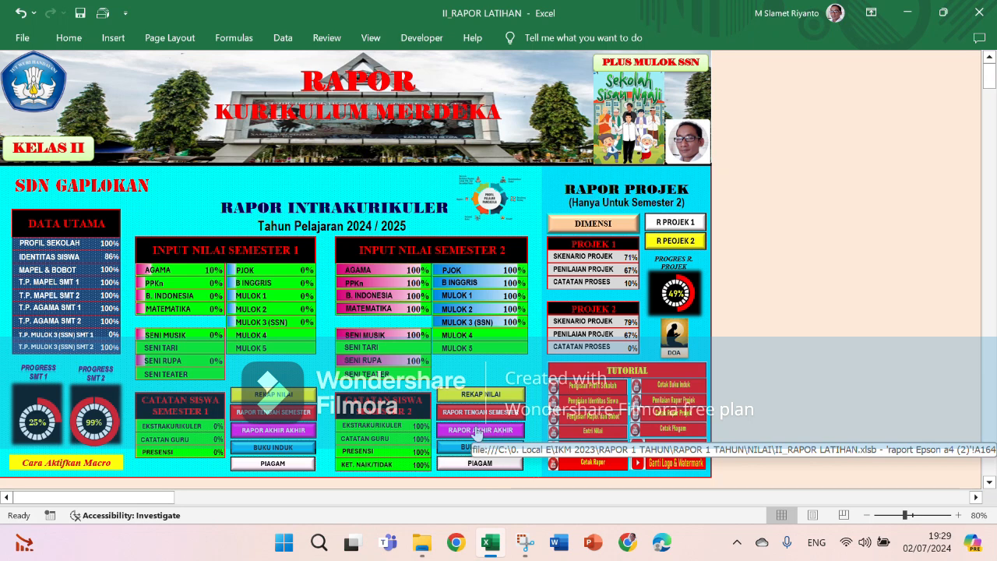
Open the semester 2 Rapor Akhir and examine the first student's grades and Capaian Kompetensi texts, including the Seni (Pilihan) rows
click(477, 427)
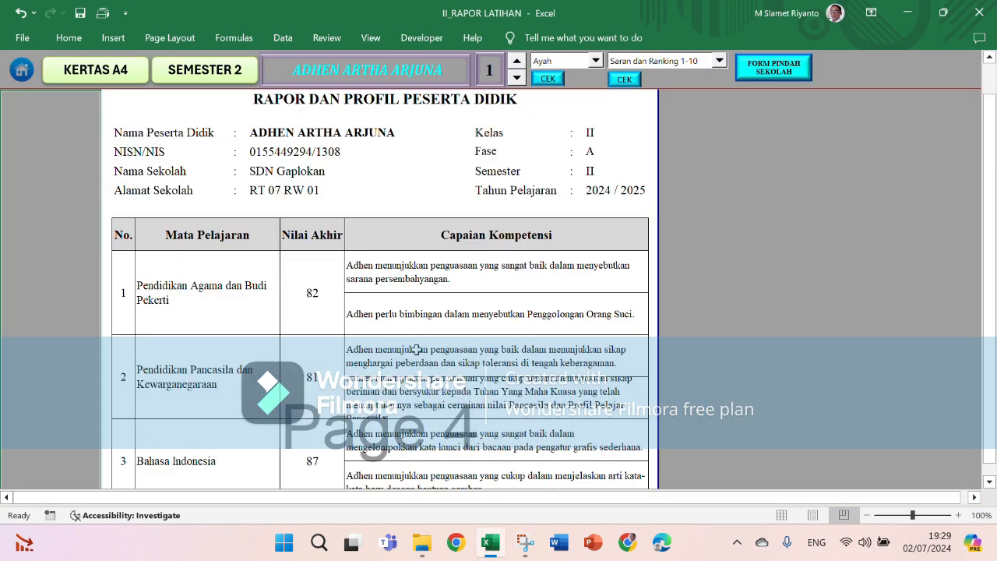
scroll(416, 349, up, 1)
scroll(417, 349, down, 5)
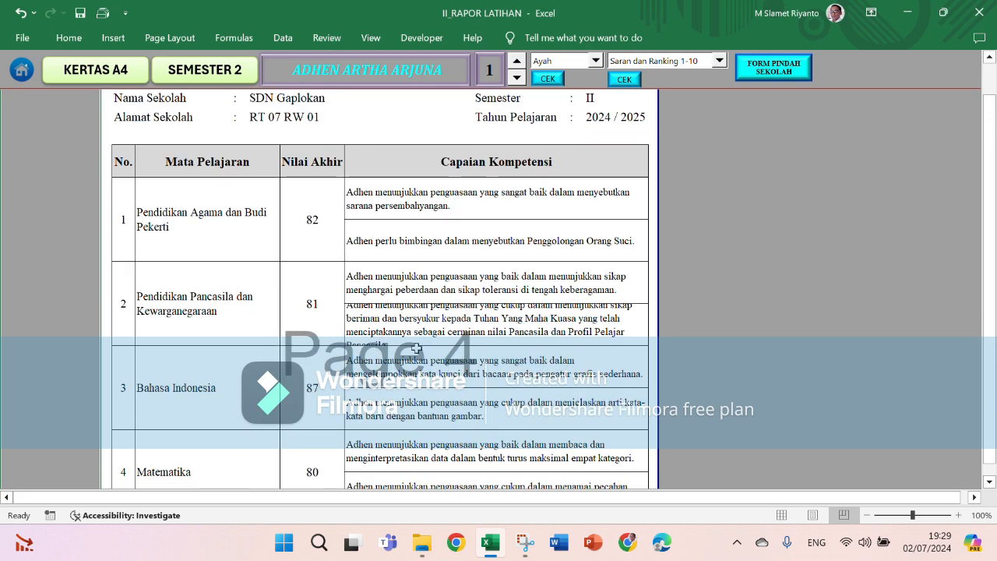
scroll(417, 349, down, 4)
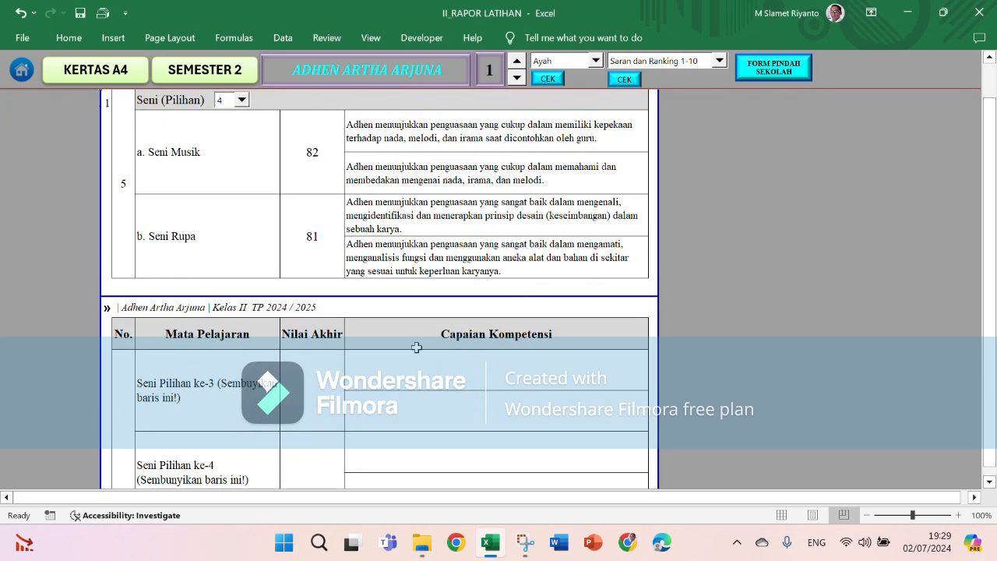
scroll(417, 349, up, 1)
click(408, 293)
click(409, 265)
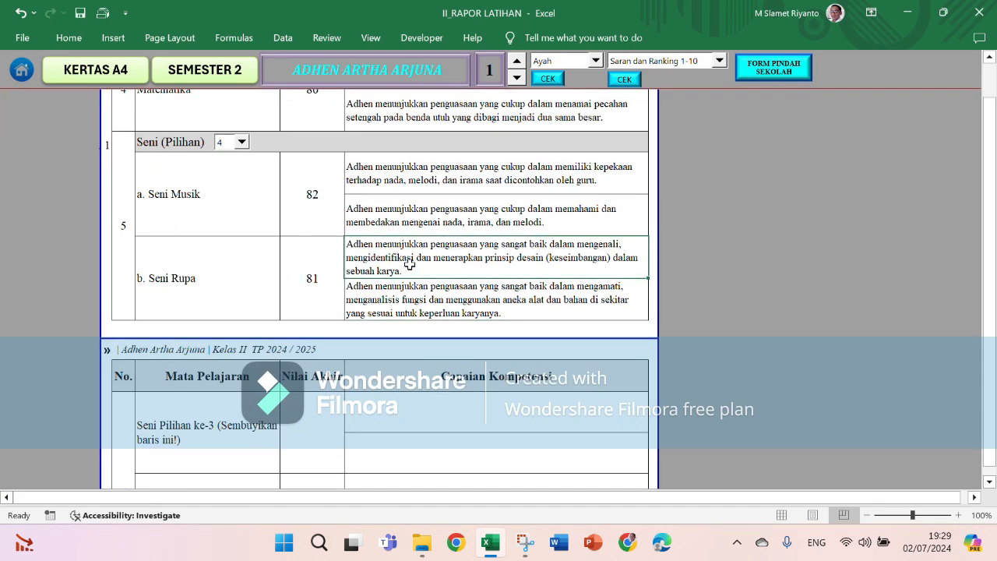
click(407, 216)
scroll(408, 256, down, 4)
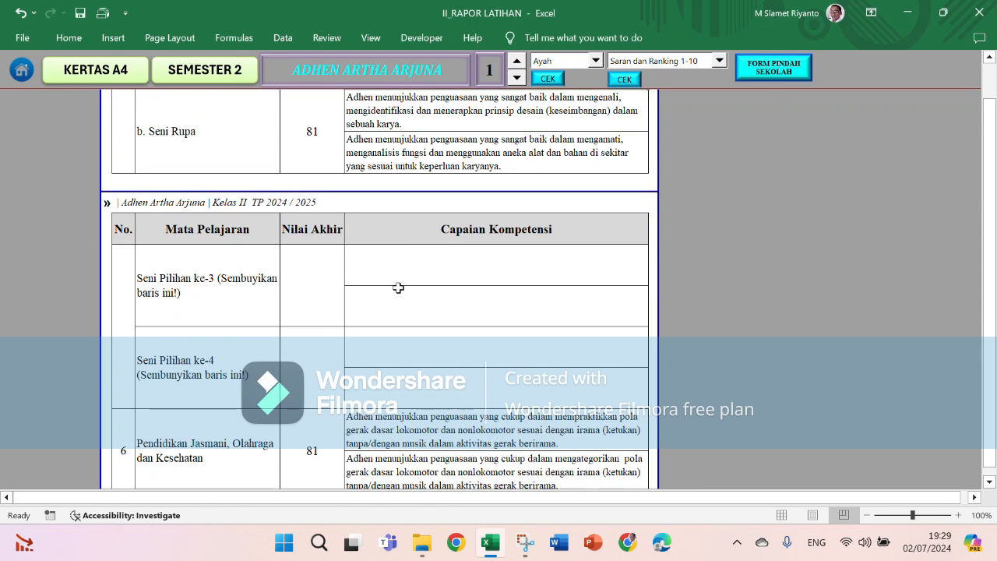
click(397, 271)
click(397, 293)
click(397, 350)
click(401, 382)
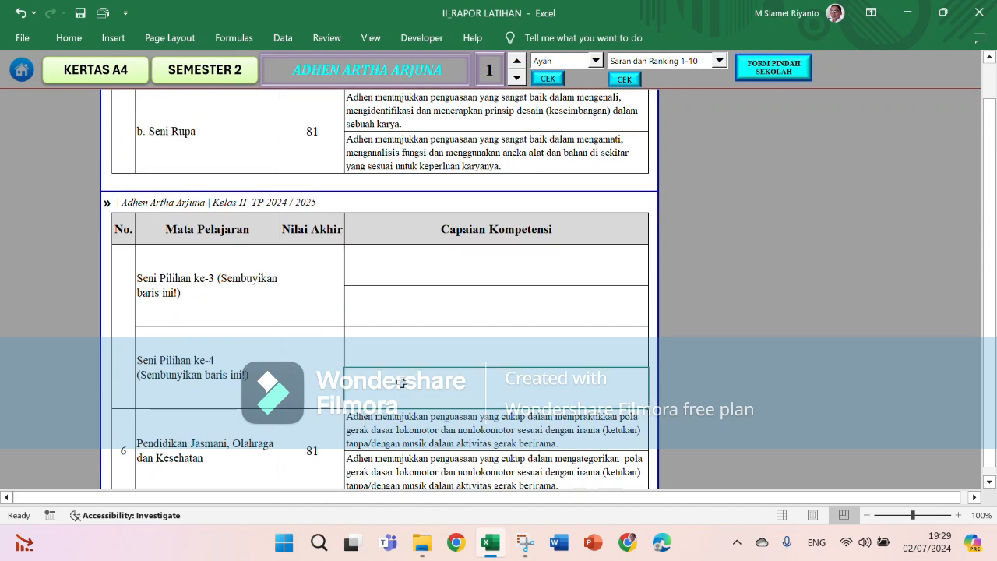
scroll(401, 382, up, 4)
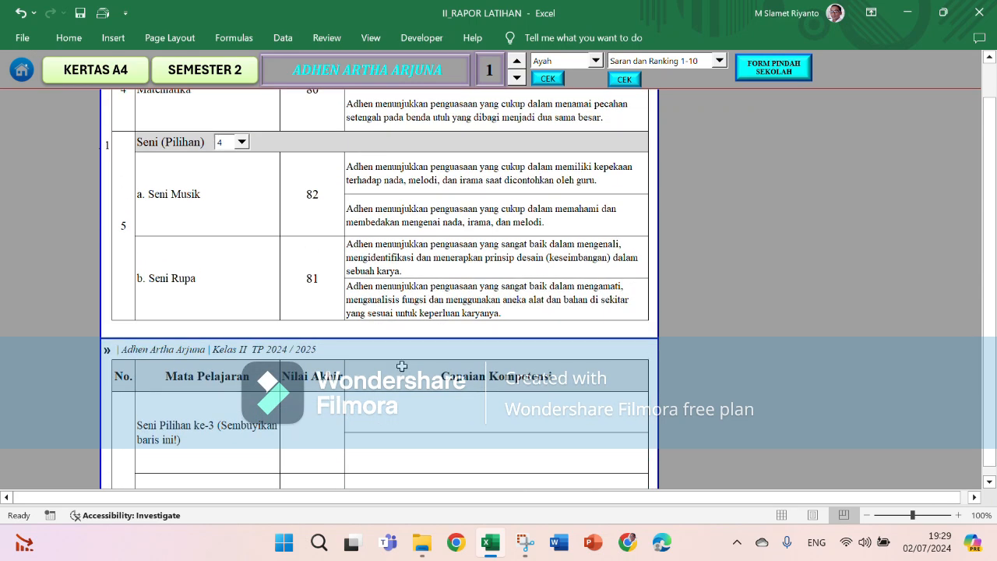
scroll(401, 366, up, 10)
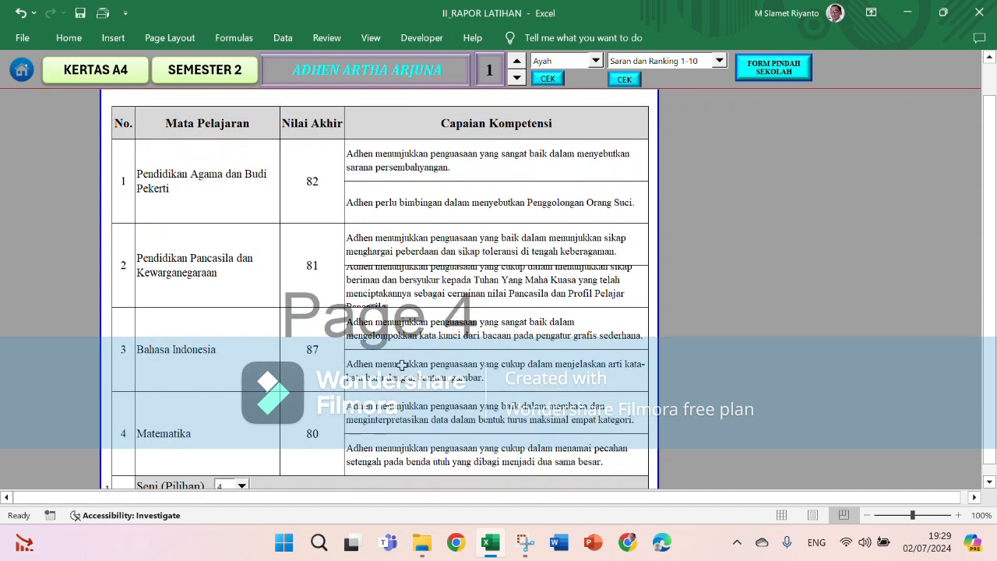
Show the row and column headings and heighten row 166 so the second Pendidikan Pancasila competency text fits fully
click(430, 240)
click(430, 282)
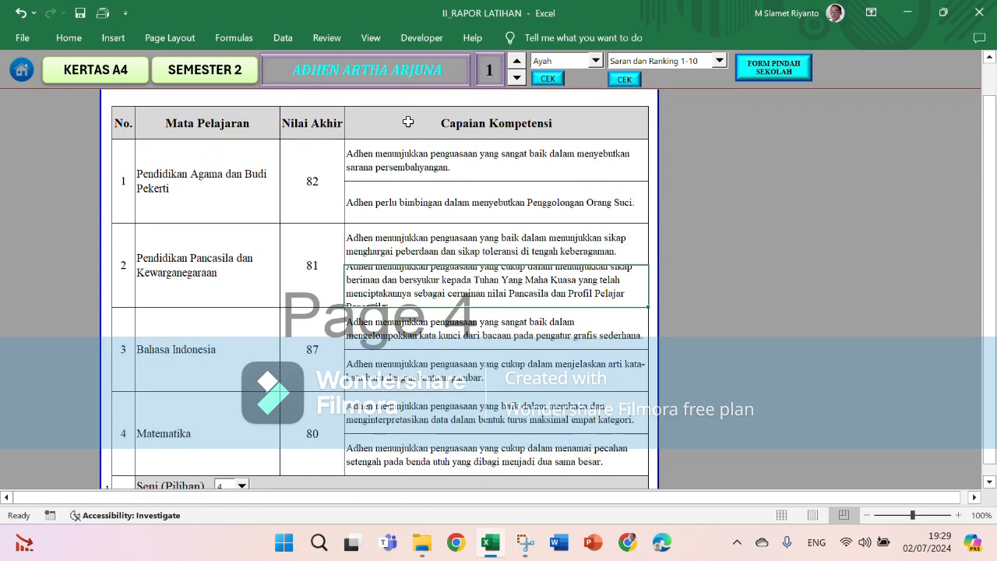
click(369, 37)
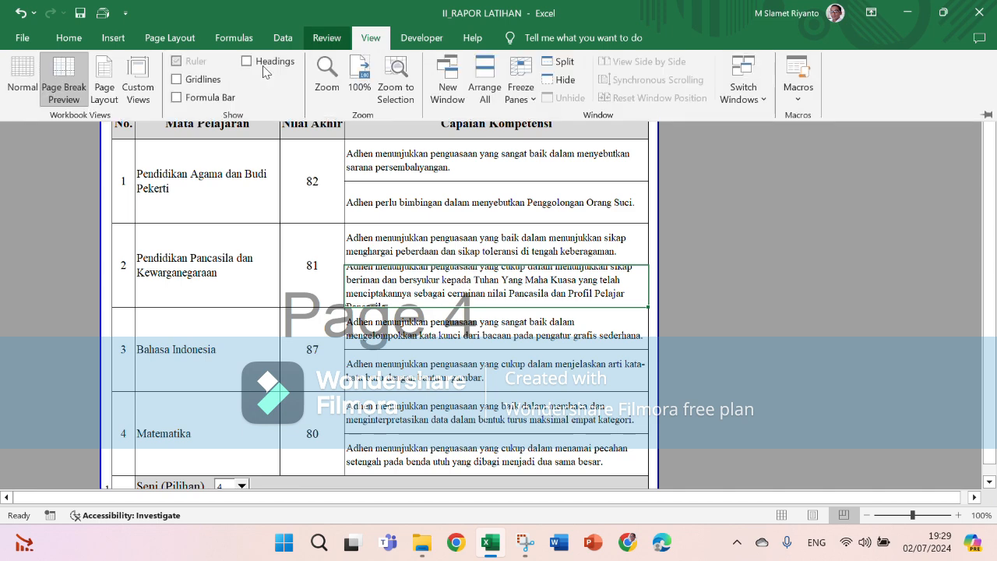
click(262, 61)
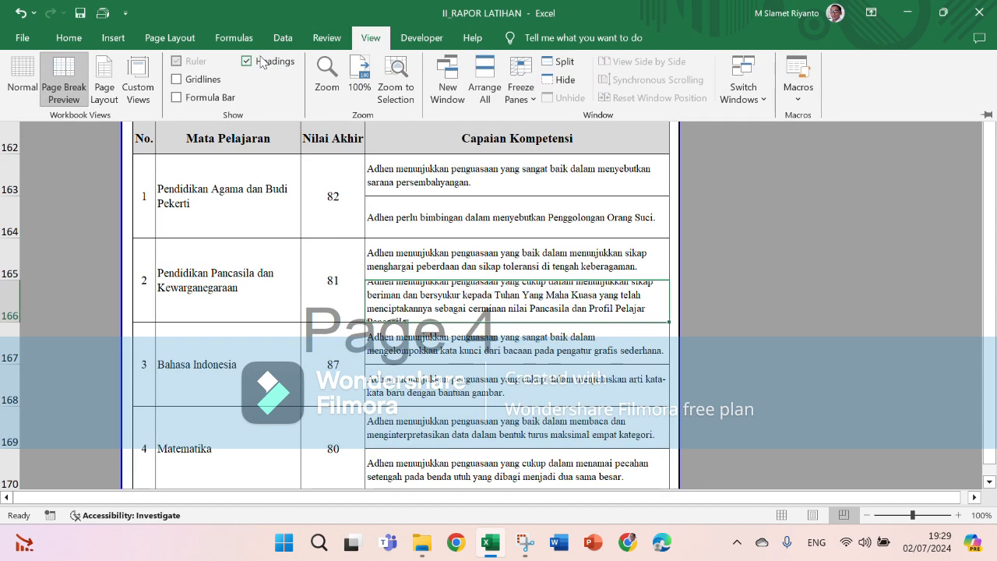
click(403, 285)
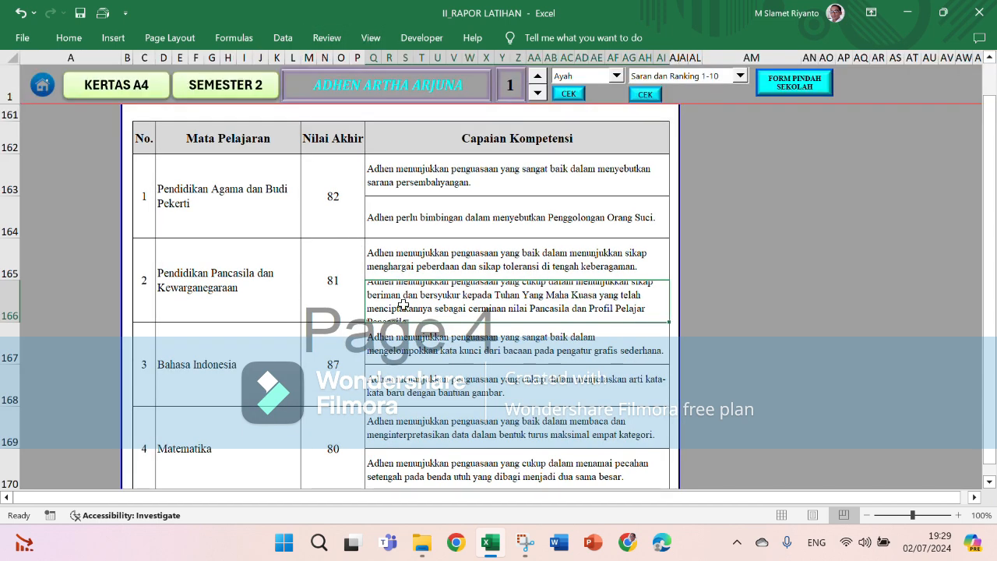
click(411, 268)
click(412, 303)
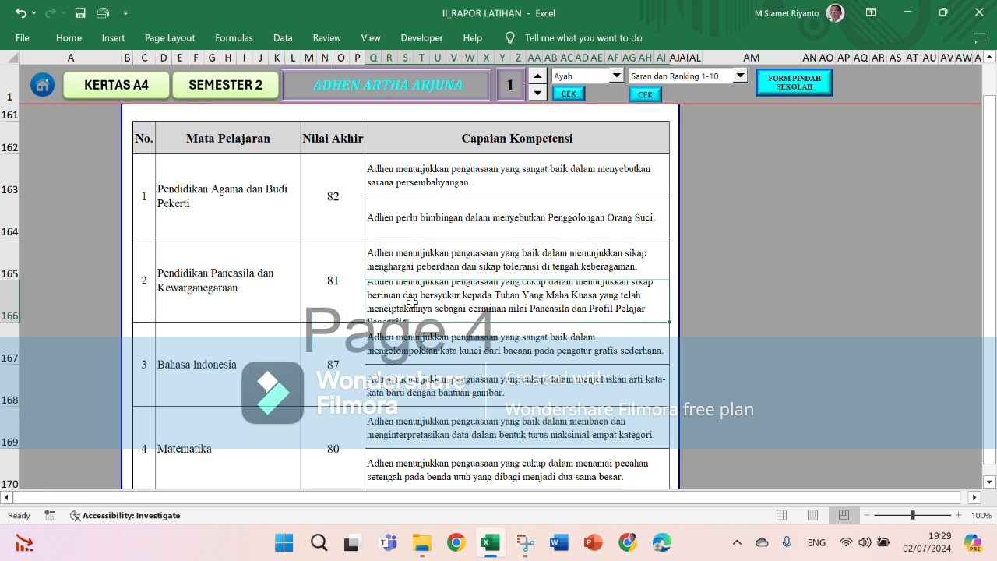
drag(11, 325, 11, 338)
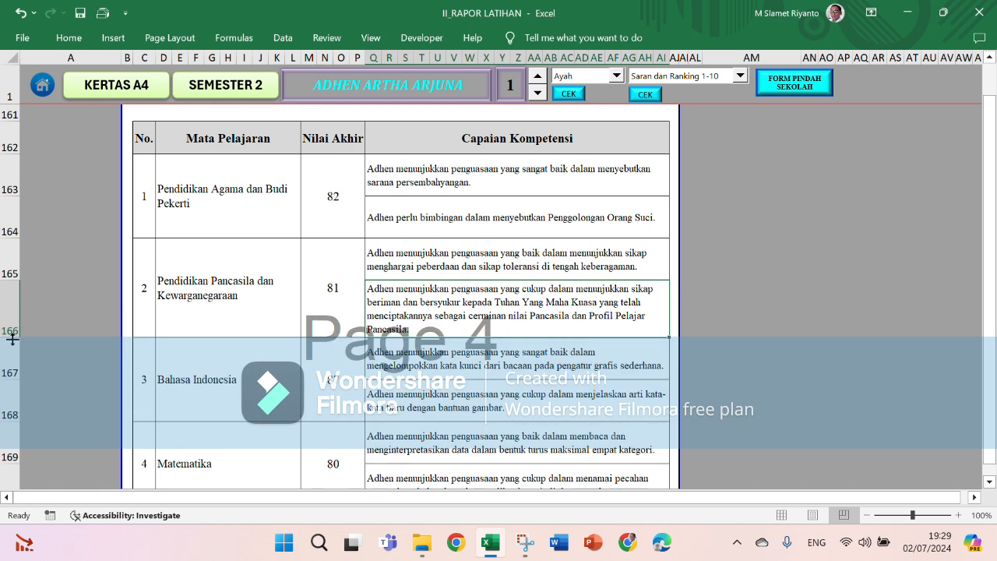
click(421, 366)
Try the Ibu and Wali options for the parent signature on the report's last page
scroll(419, 365, down, 3)
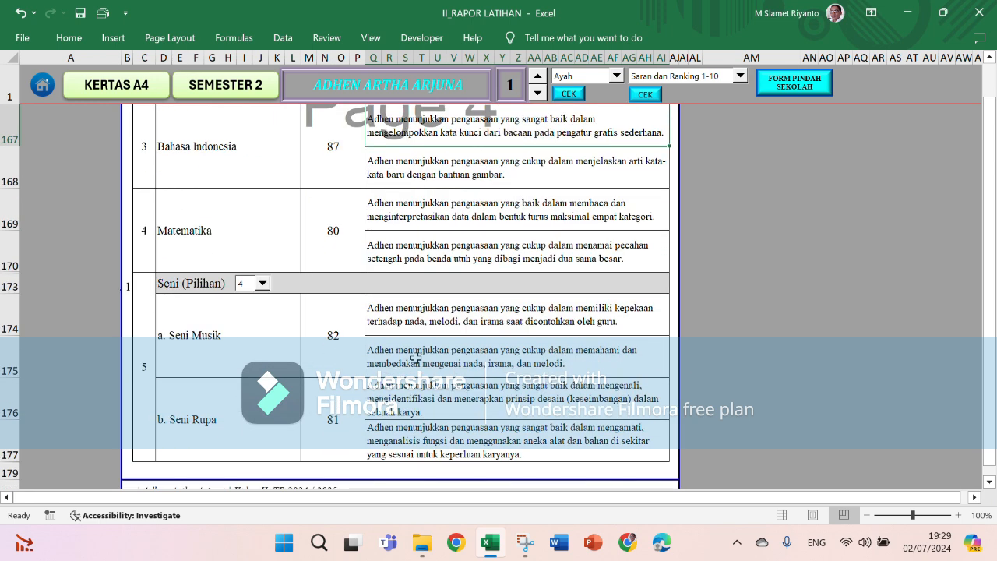
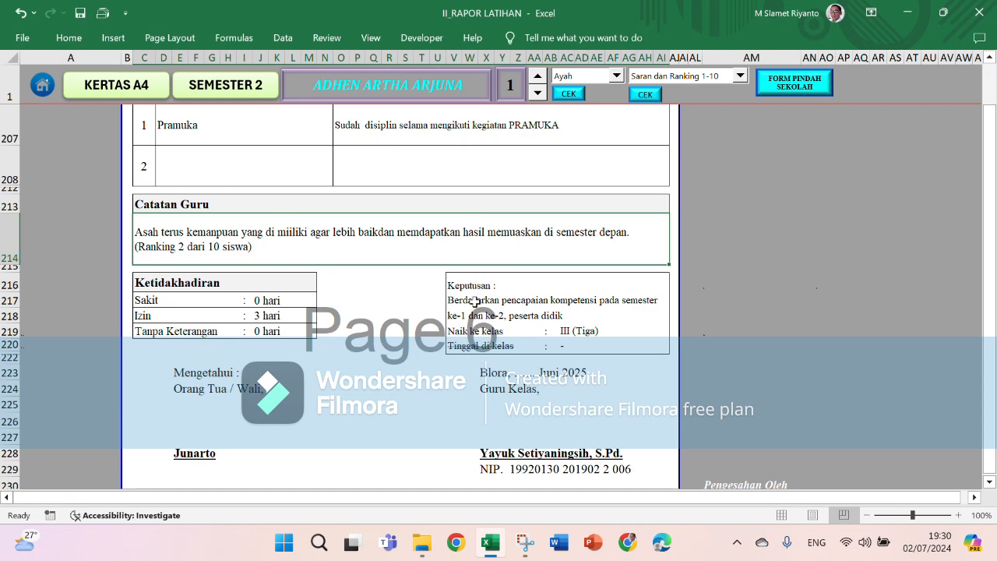
scroll(474, 302, down, 1)
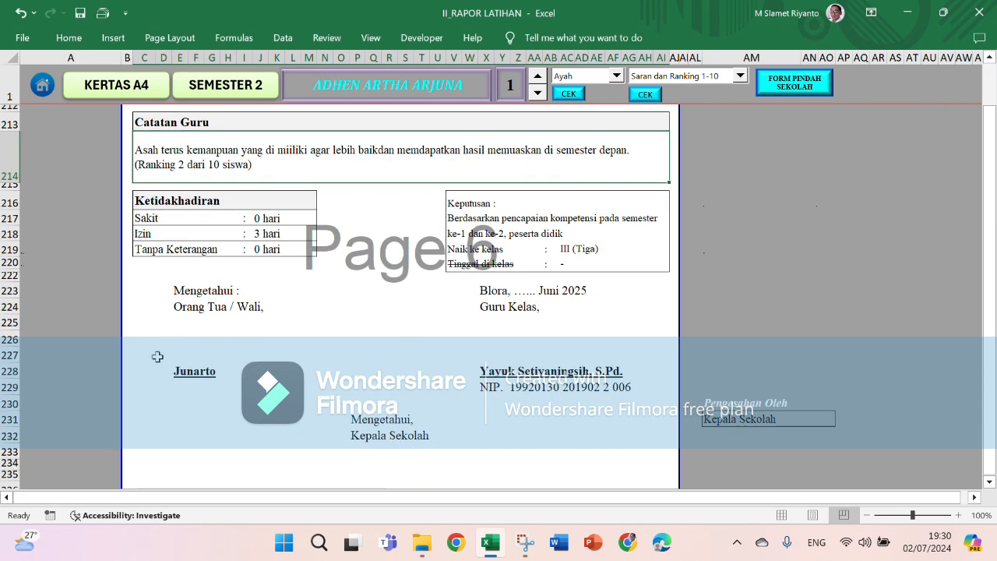
click(616, 75)
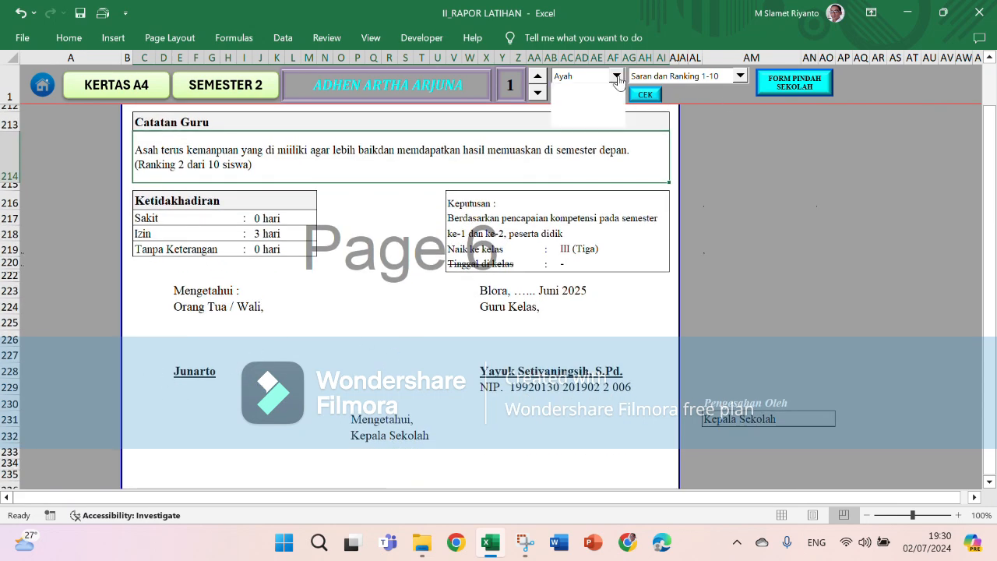
click(578, 111)
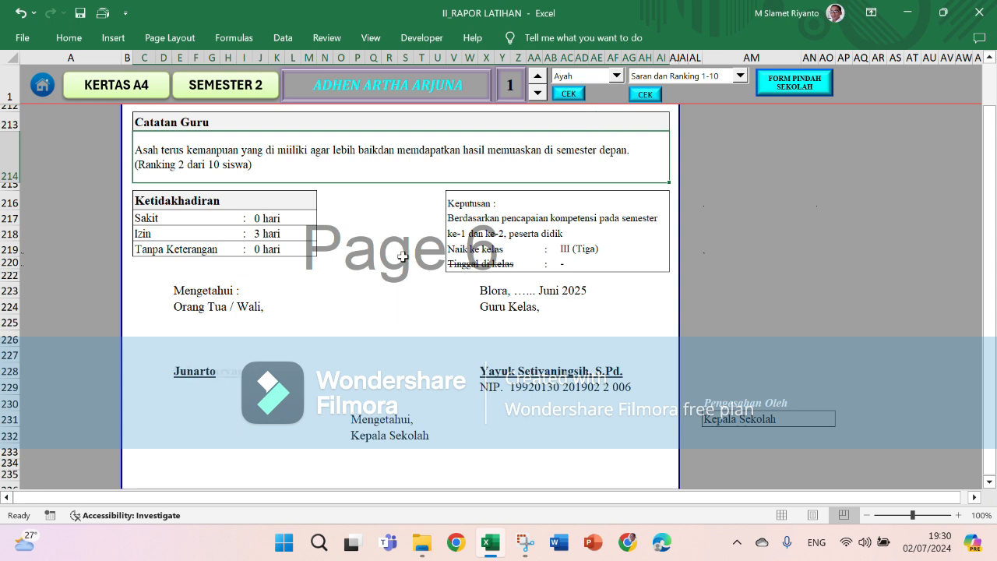
click(620, 76)
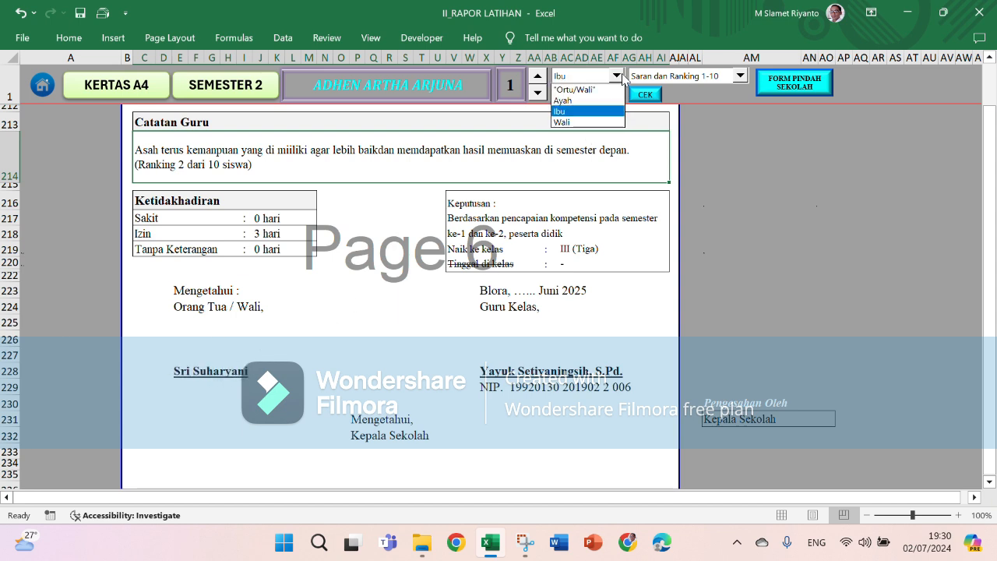
click(578, 123)
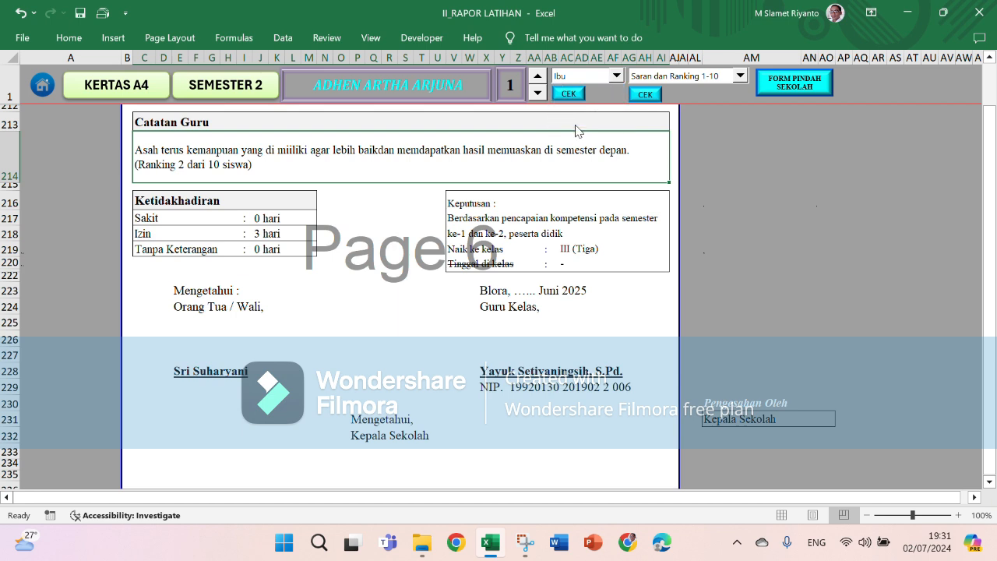
Set the parent signature option to "Ortu/Wali" and review the signature block and the preceding report pages
click(617, 76)
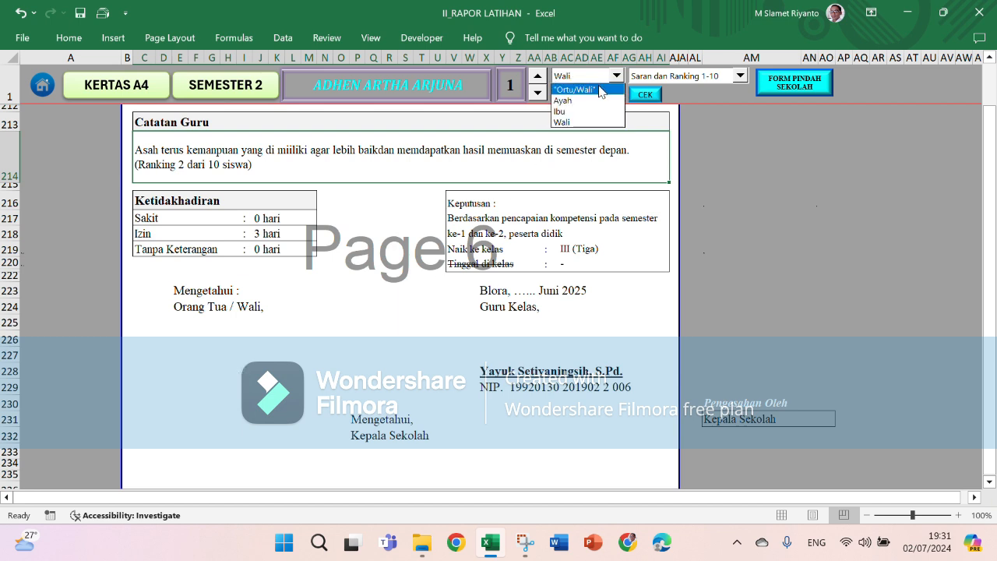
click(598, 90)
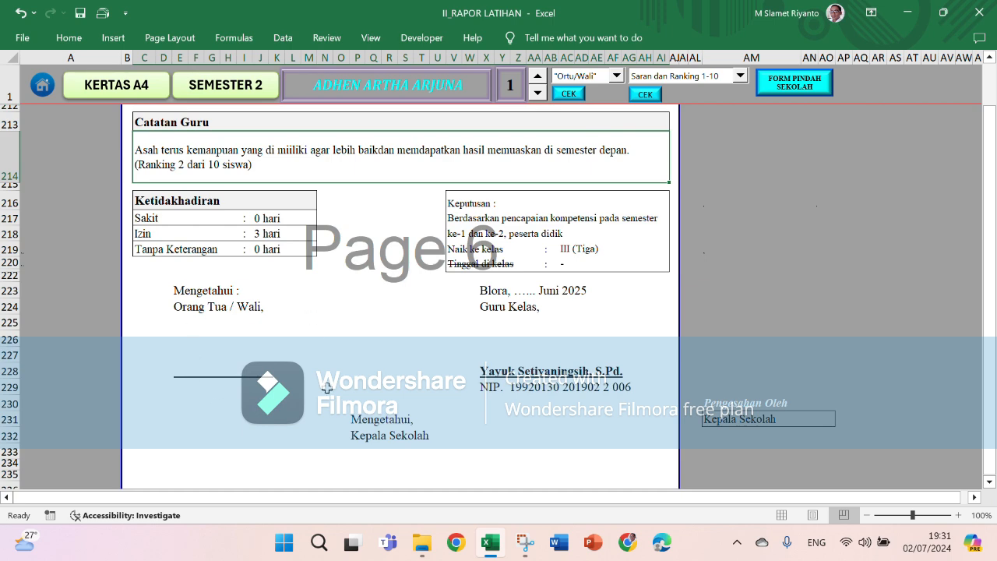
scroll(395, 339, down, 2)
scroll(394, 333, up, 5)
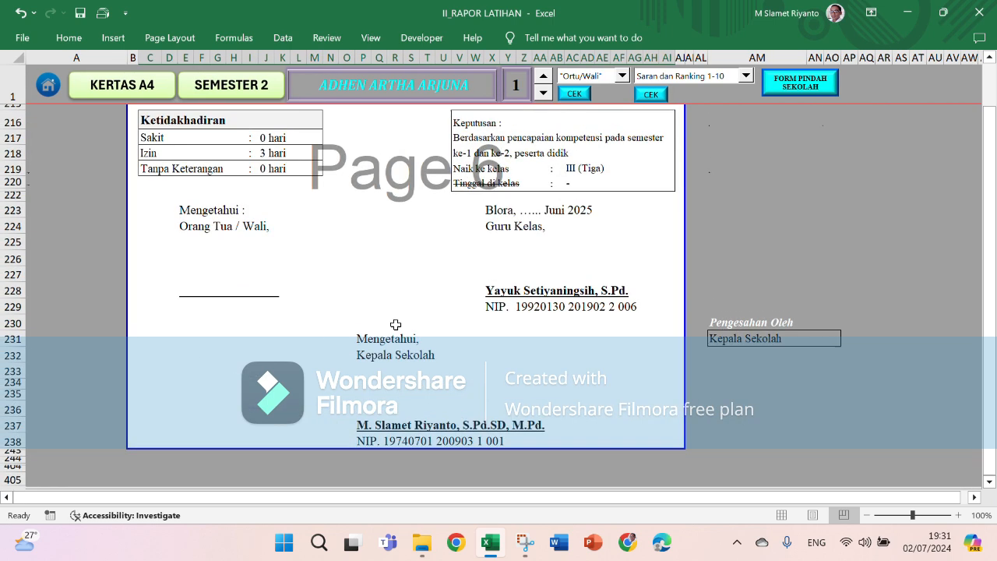
scroll(401, 313, down, 3)
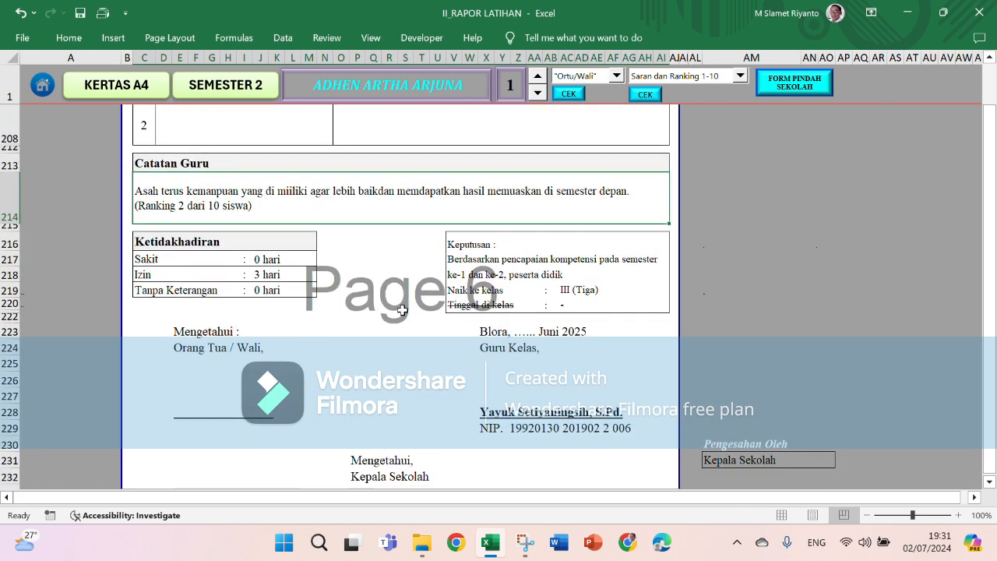
scroll(473, 317, up, 3)
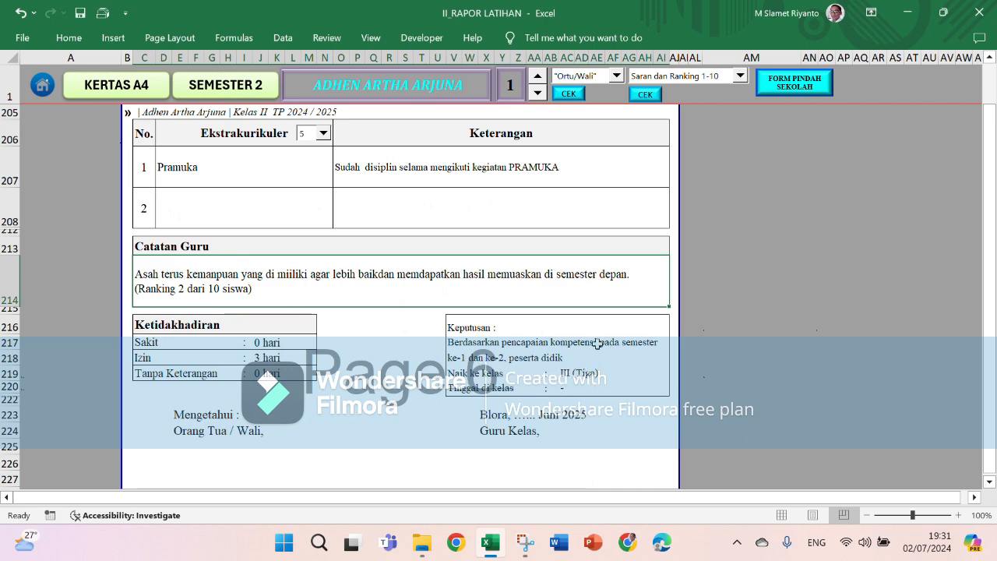
scroll(527, 310, up, 10)
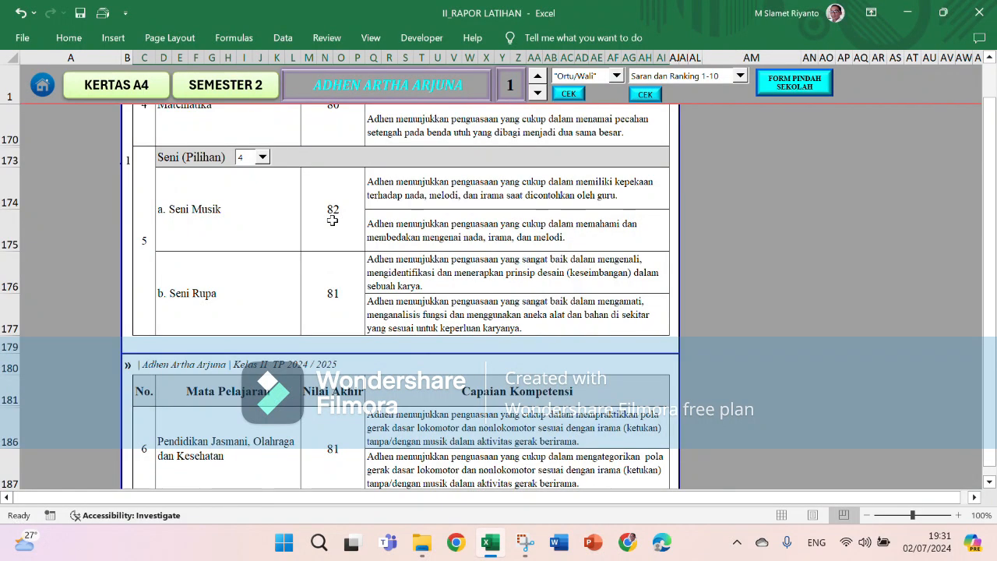
Examine the student report's pages in the print preview through page 6 and return to the dashboard
click(31, 40)
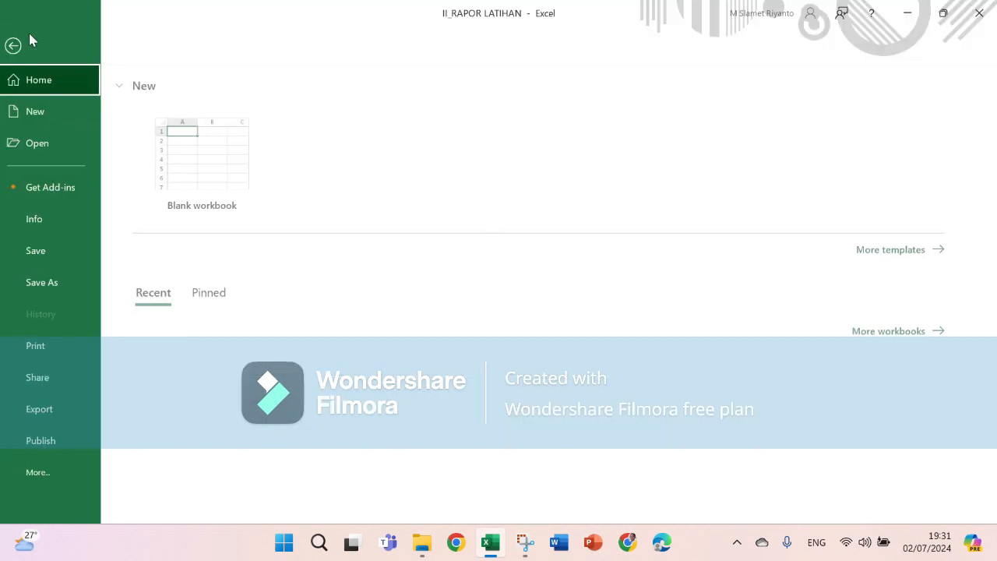
click(39, 345)
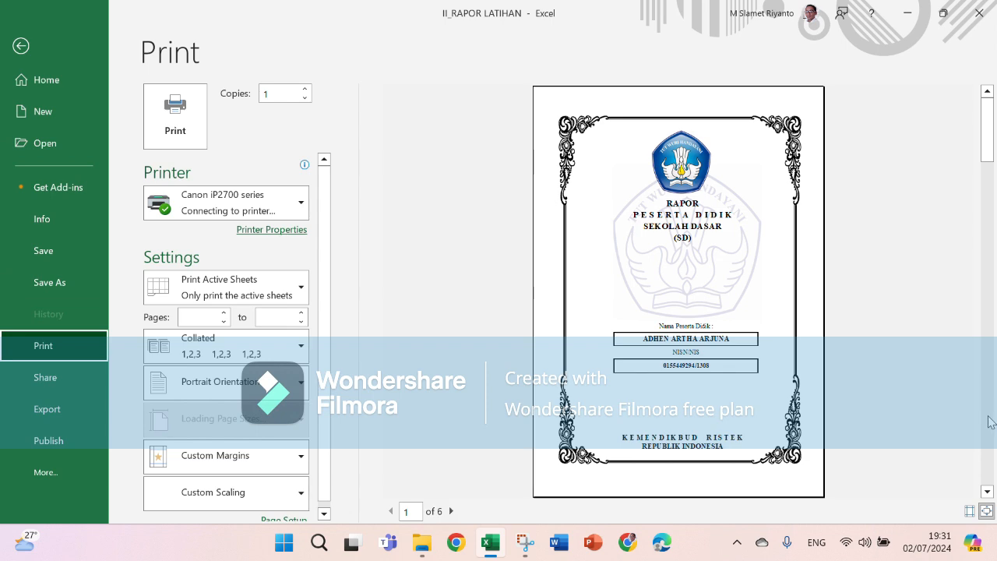
click(986, 412)
click(991, 425)
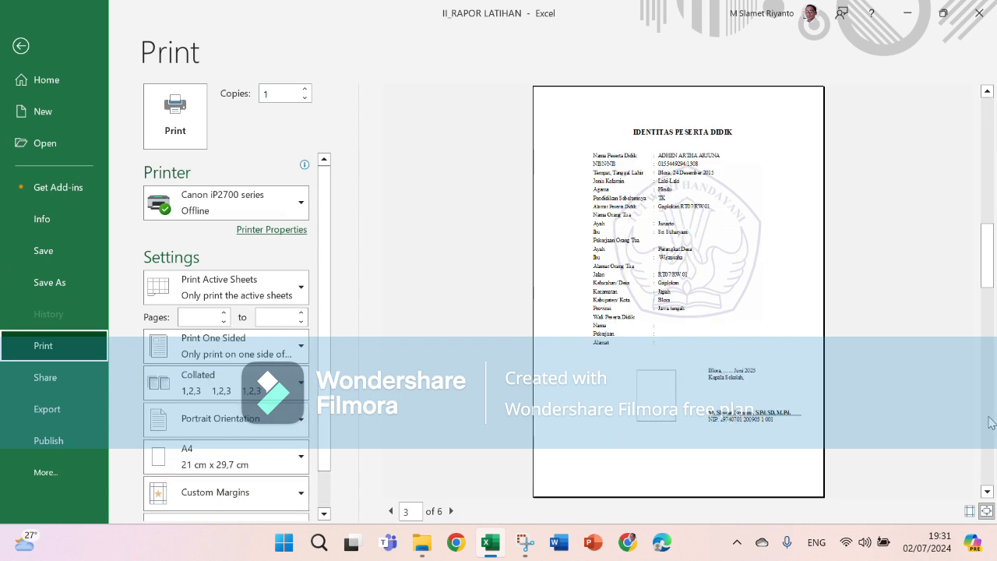
click(992, 444)
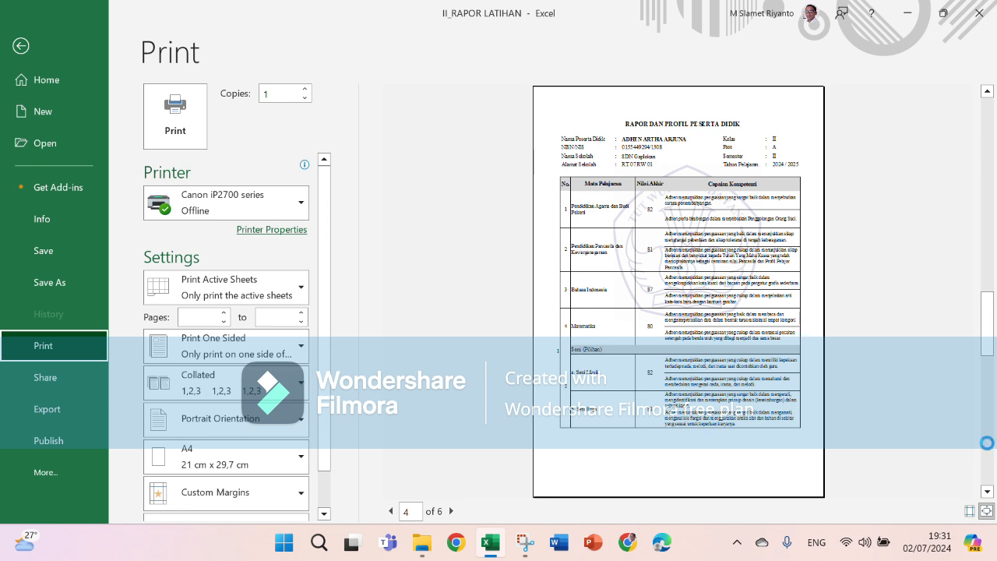
click(987, 442)
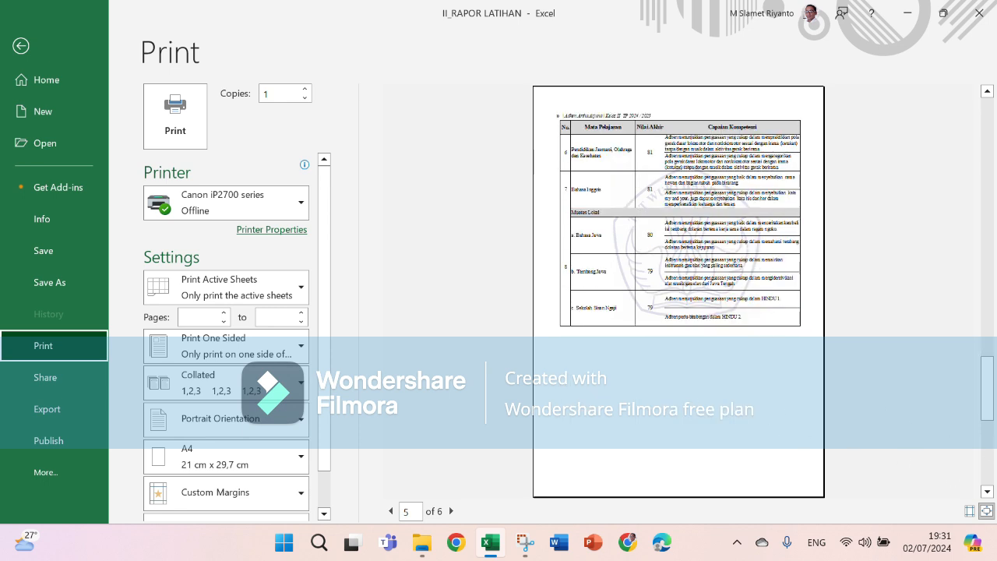
click(985, 465)
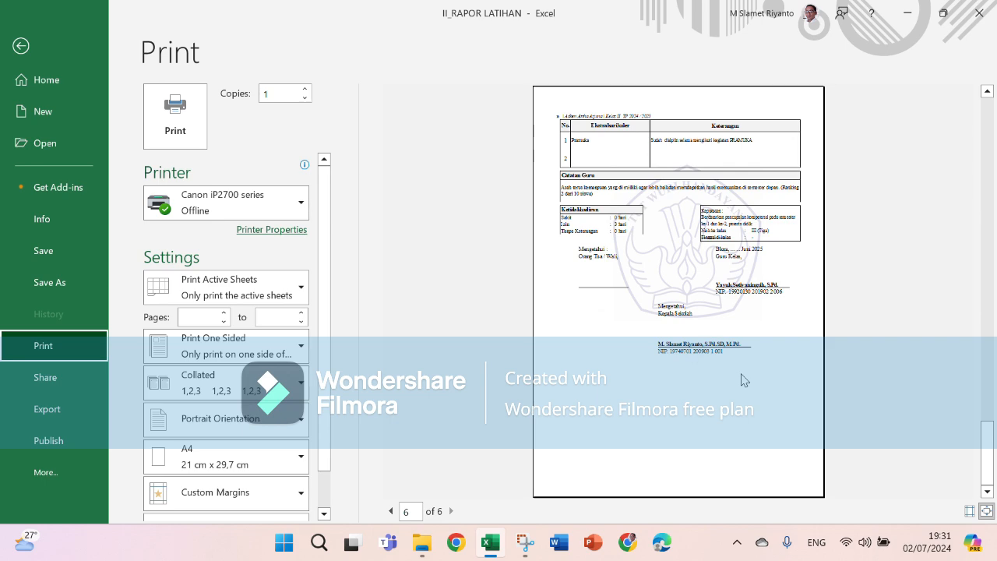
click(21, 46)
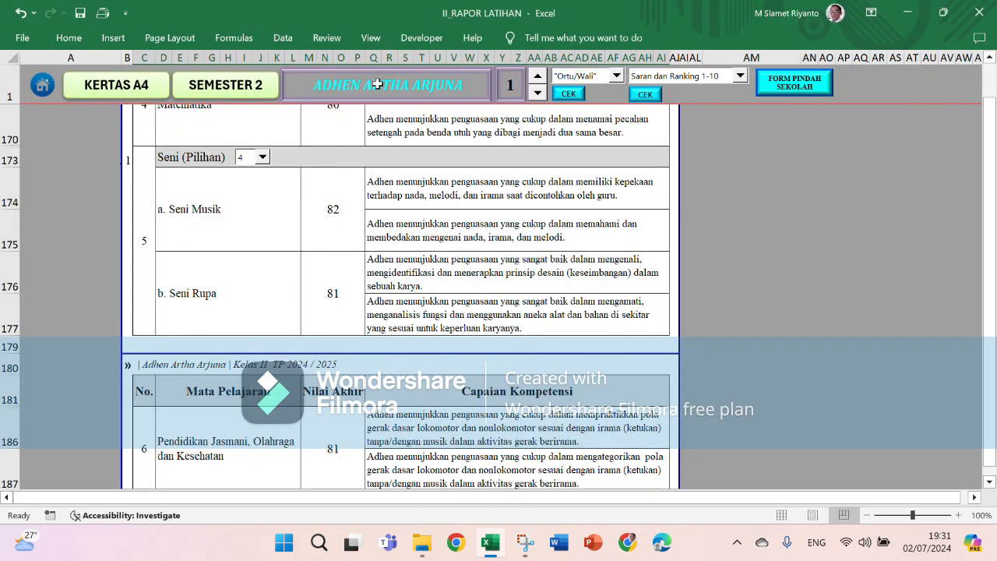
click(43, 87)
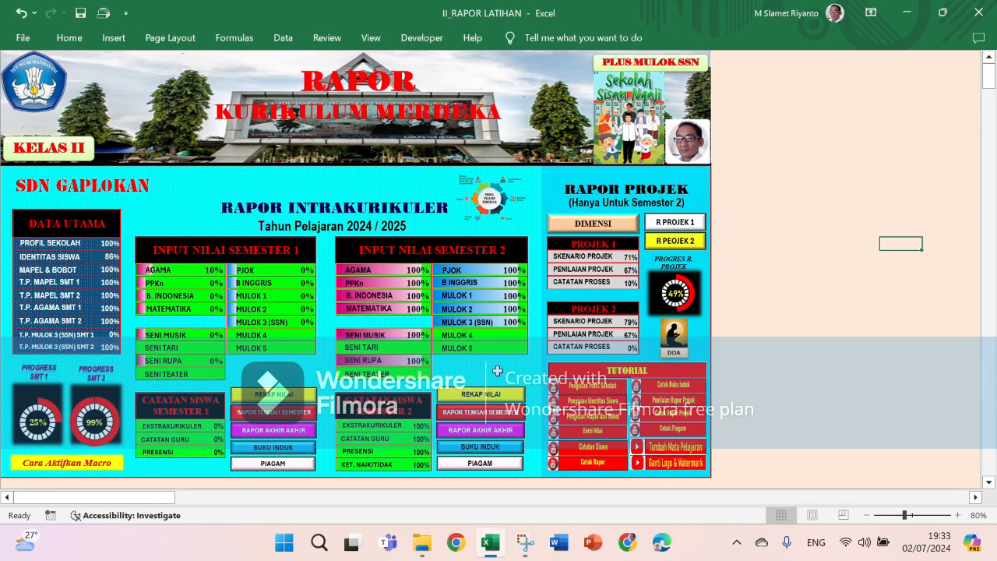
Open the semester 2 Piagam and display the award certificates for rankings 2, 3 and again 1
click(481, 464)
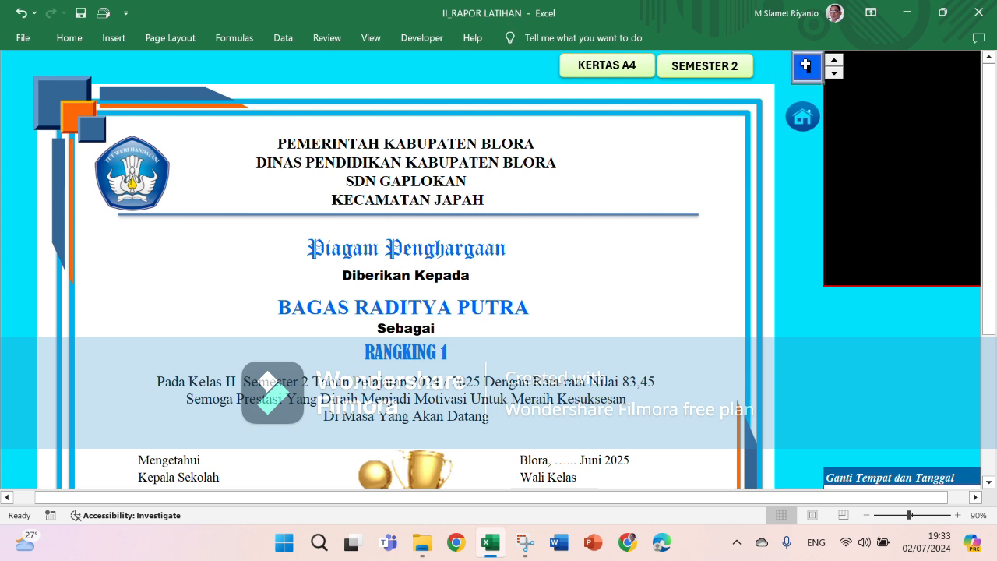
text(2)
click(626, 255)
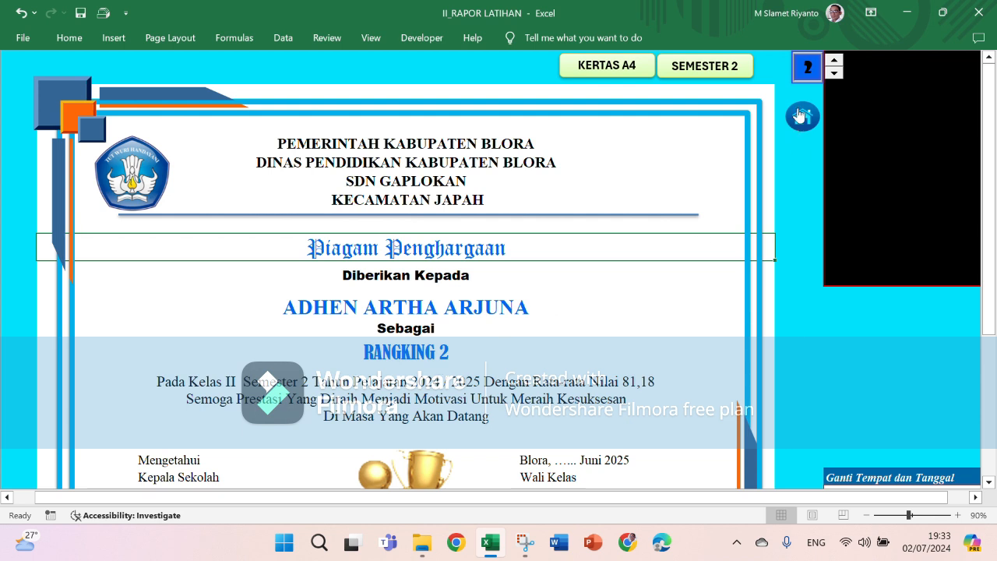
click(807, 66)
text(3)
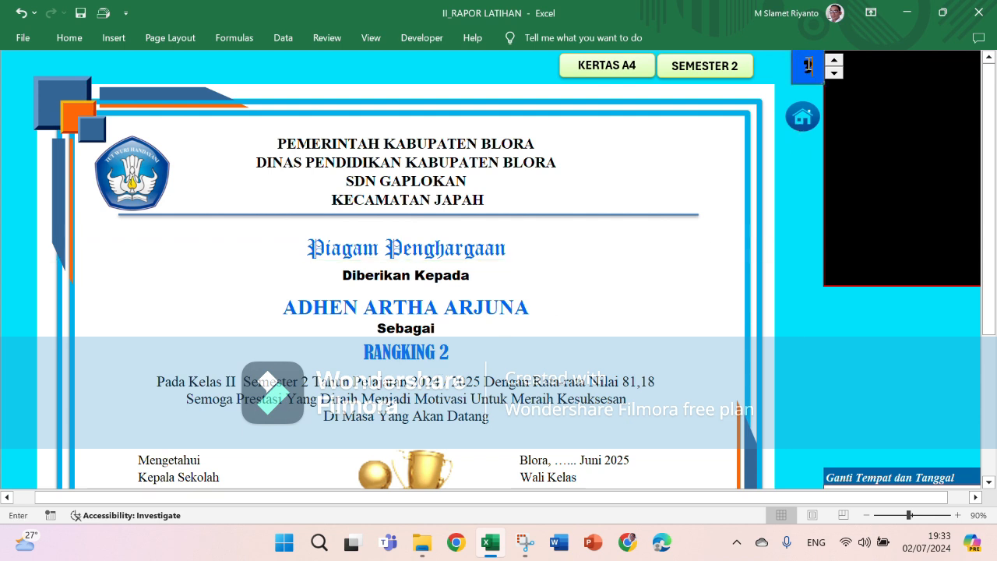
click(600, 289)
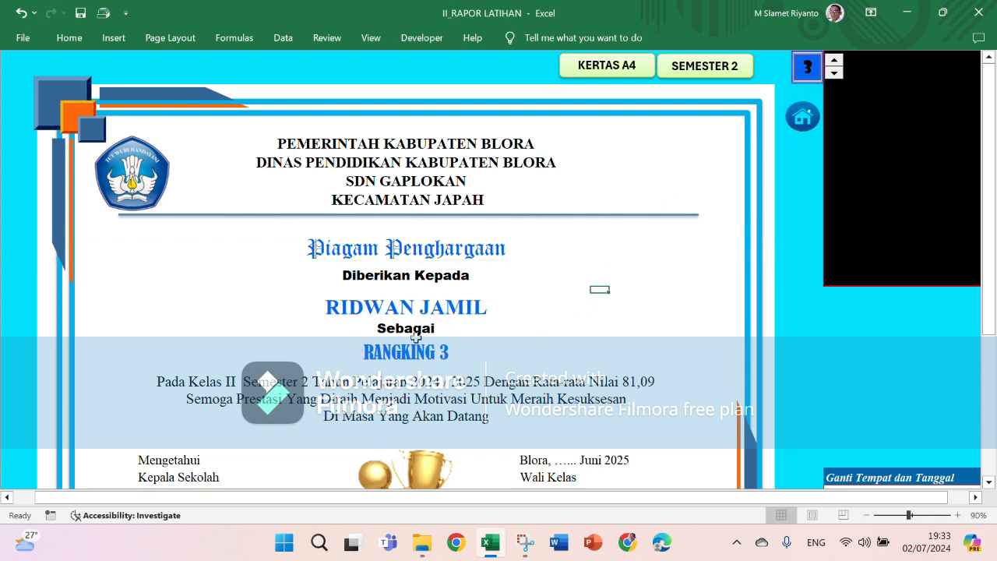
click(802, 61)
text(1)
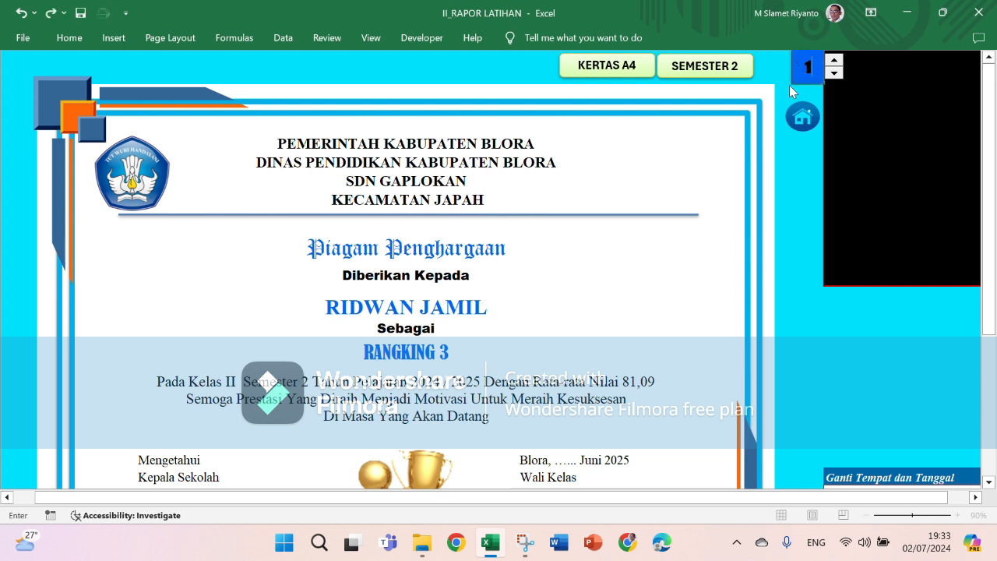
click(637, 290)
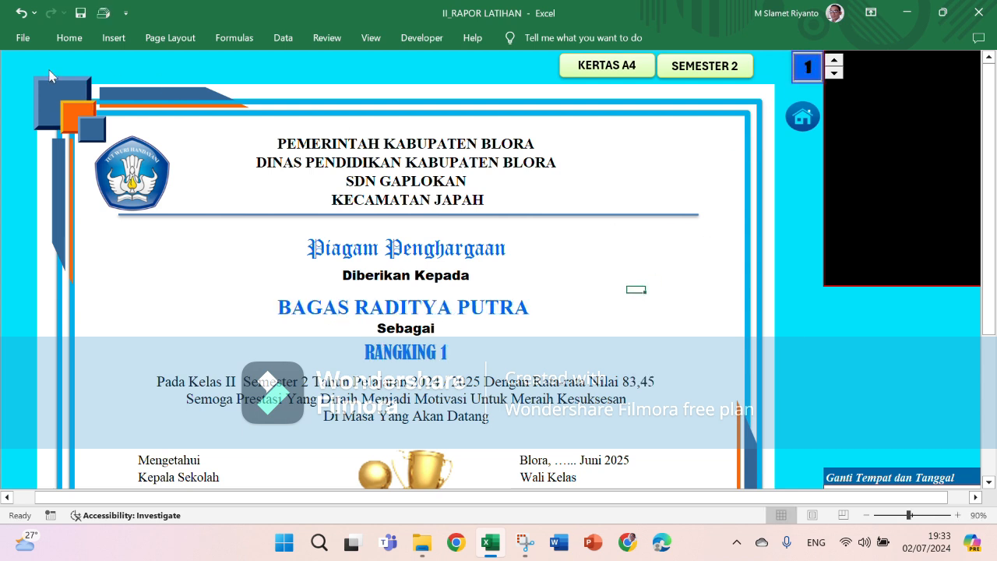
Examine the ranking 1 certificate in the print preview and return to the dashboard
click(23, 38)
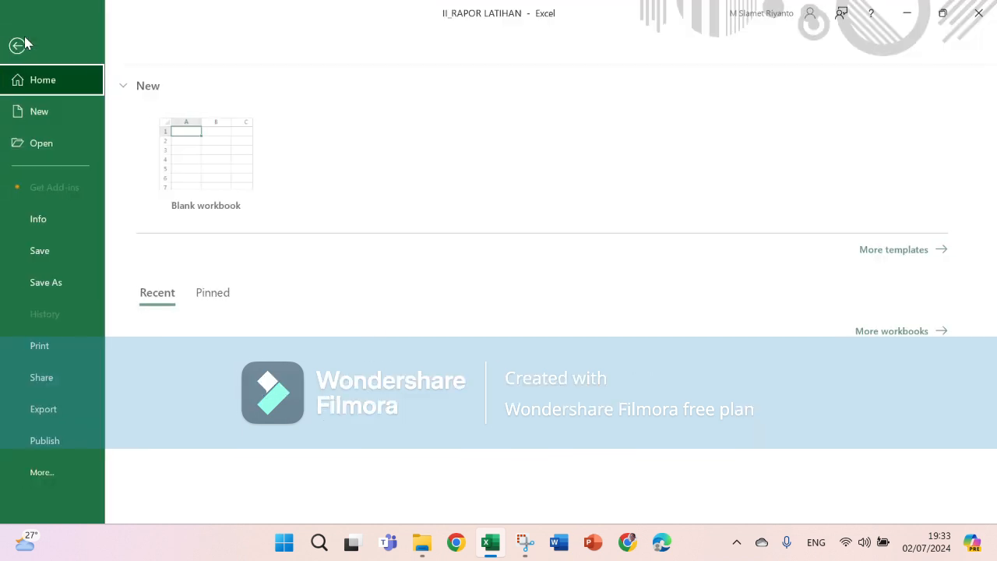
click(44, 350)
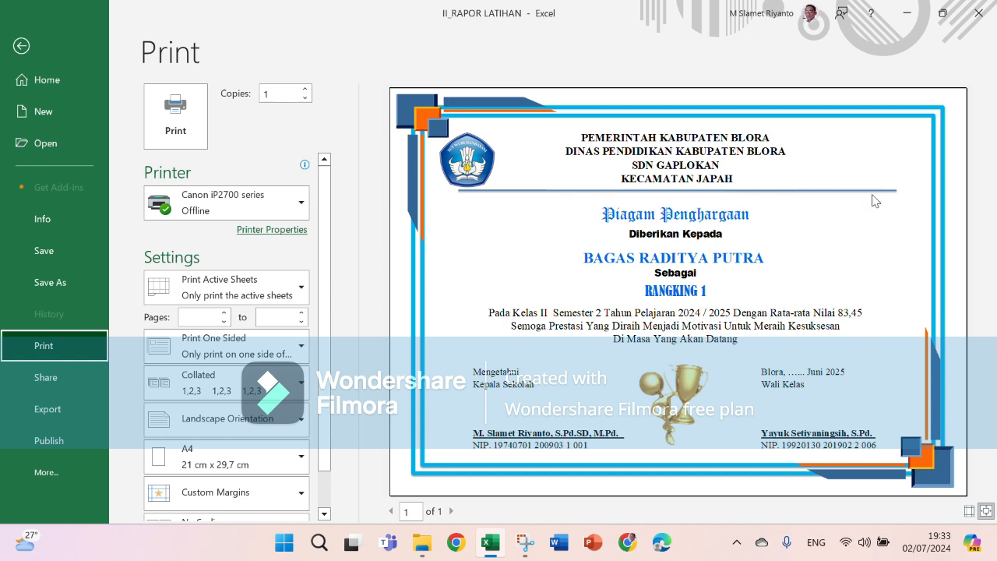
click(21, 46)
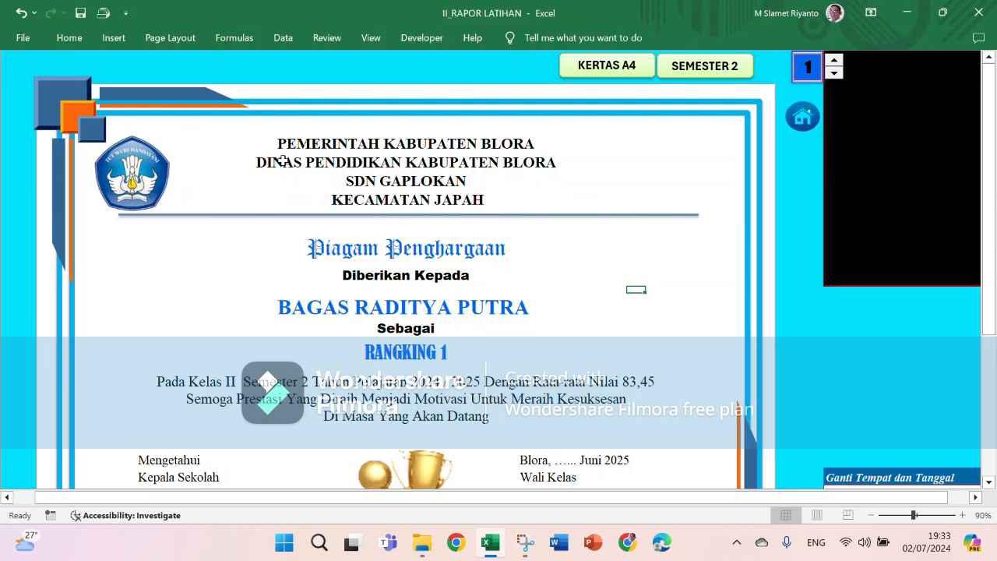
click(803, 119)
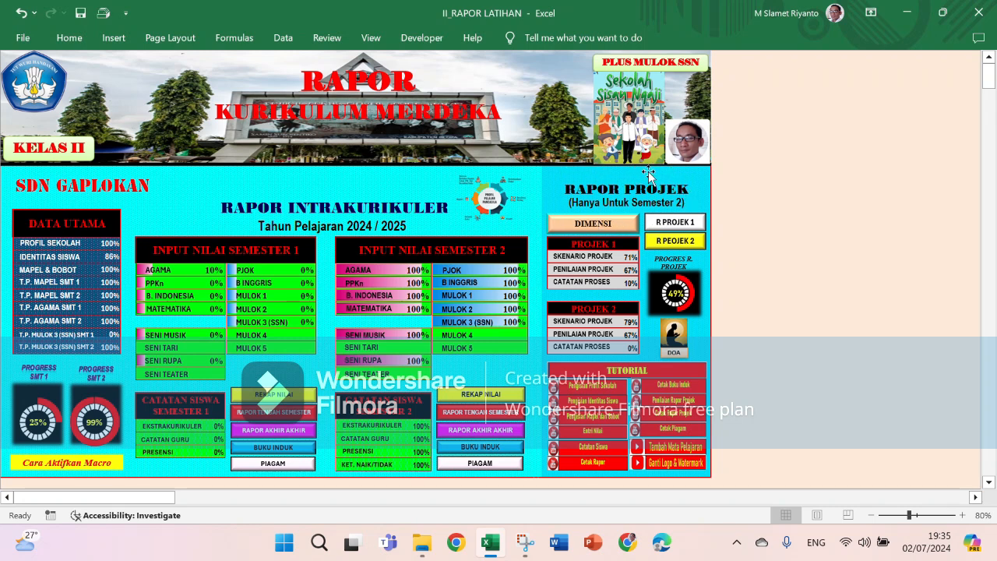
Open the Projek 1 scenario sheet and choose Kreatif as the third Dimensi
click(606, 257)
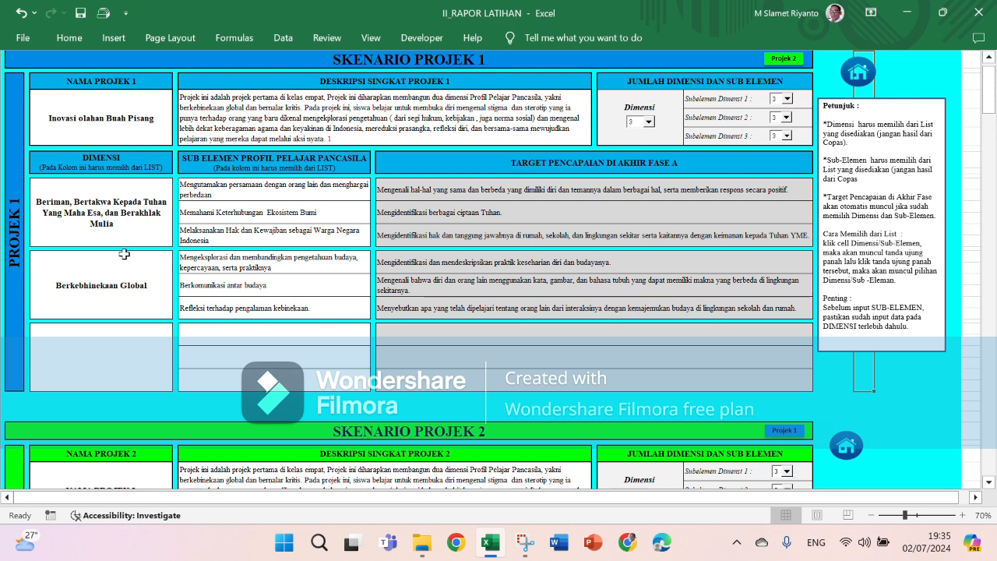
click(109, 343)
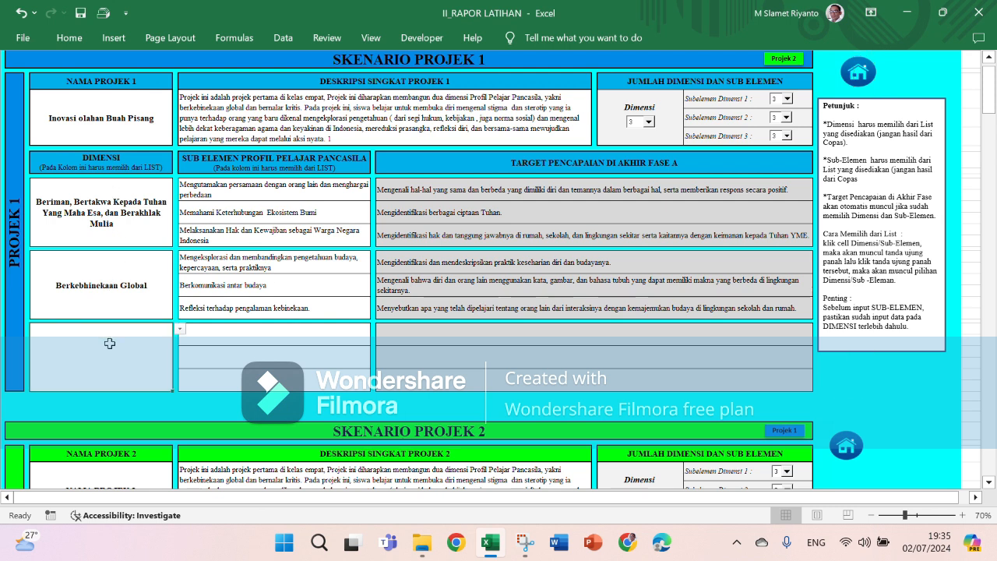
click(179, 326)
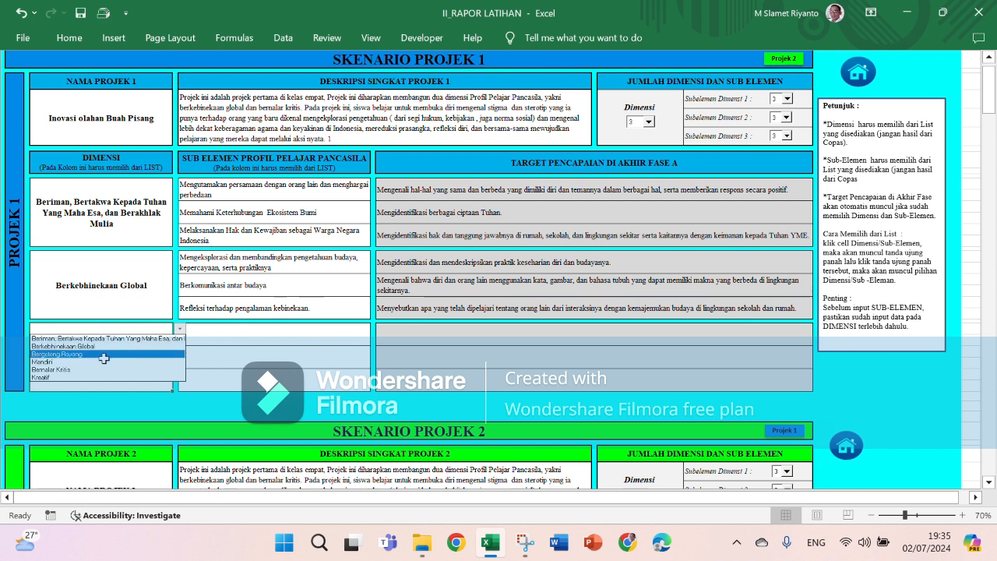
click(77, 377)
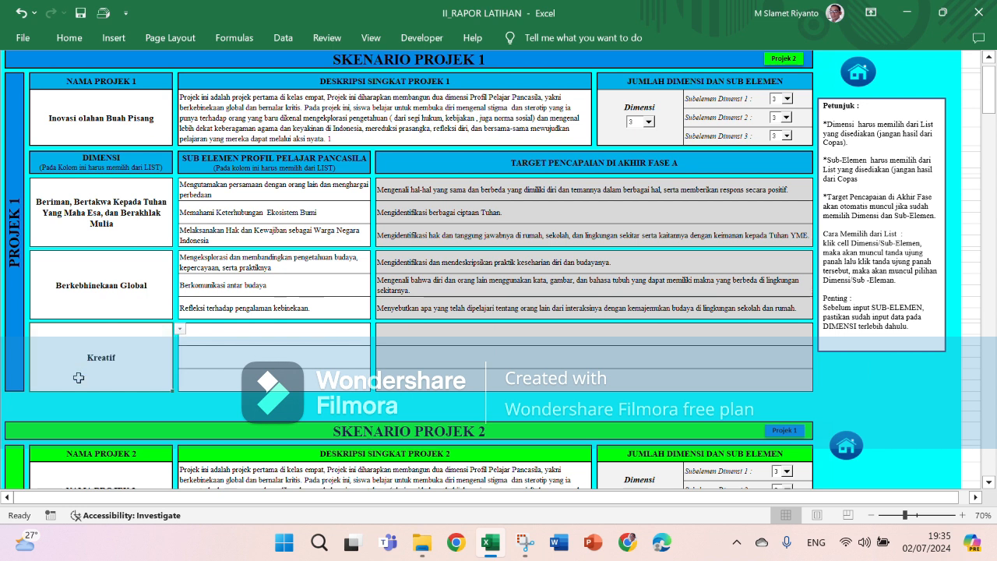
Choose Menghasilkan karya dan tindakan yang orisinal and Memiliki keluwesan berpikir dalam mencari alternatif solusi permasalahan as Kreatif's first two sub-elements, then return to the dashboard
click(239, 340)
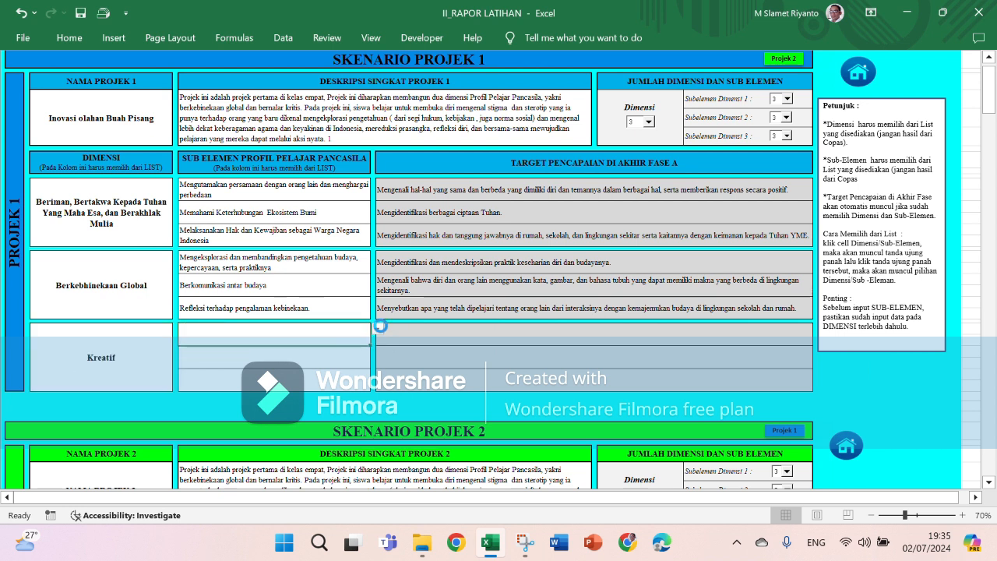
click(378, 328)
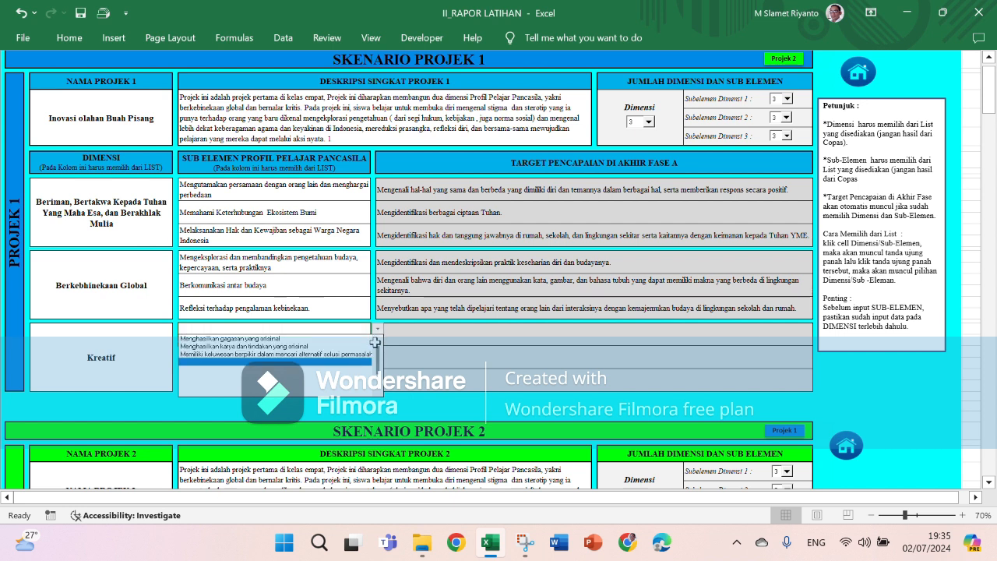
click(292, 345)
click(309, 356)
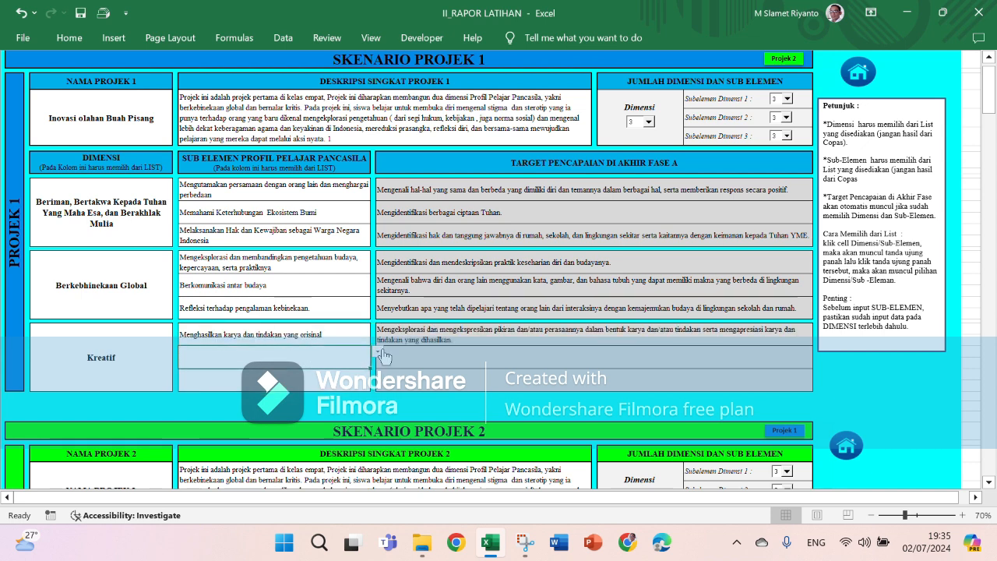
click(376, 350)
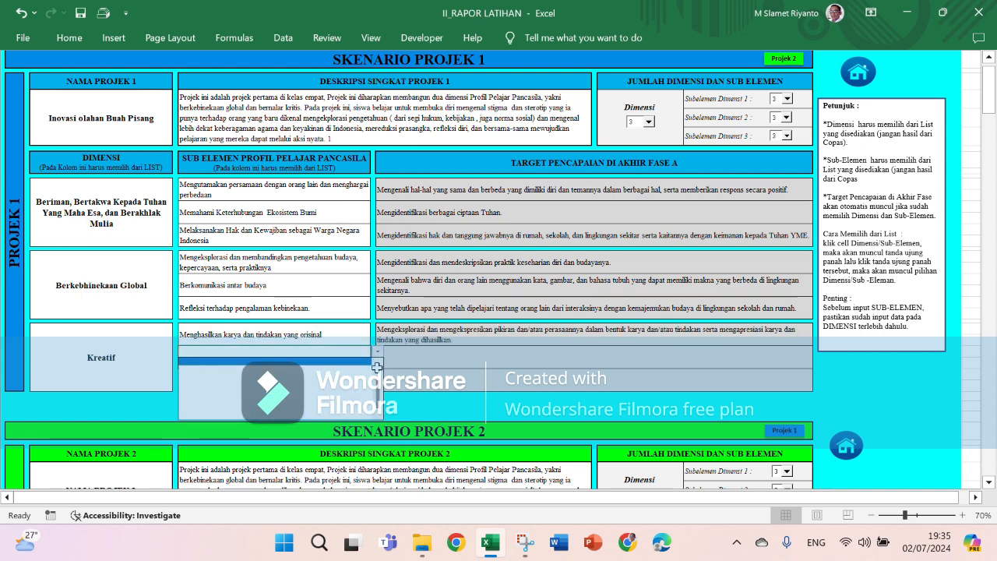
click(361, 360)
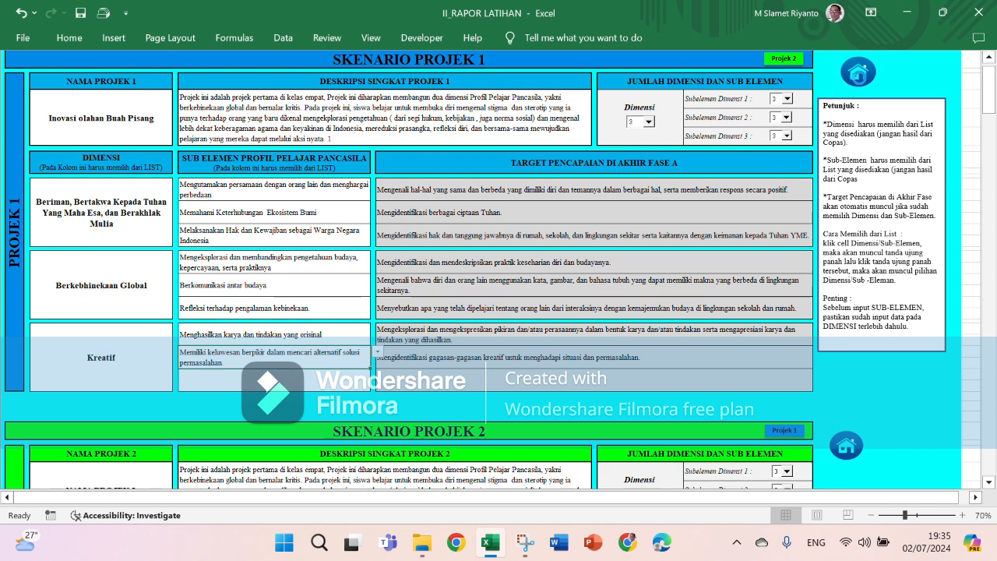
click(859, 74)
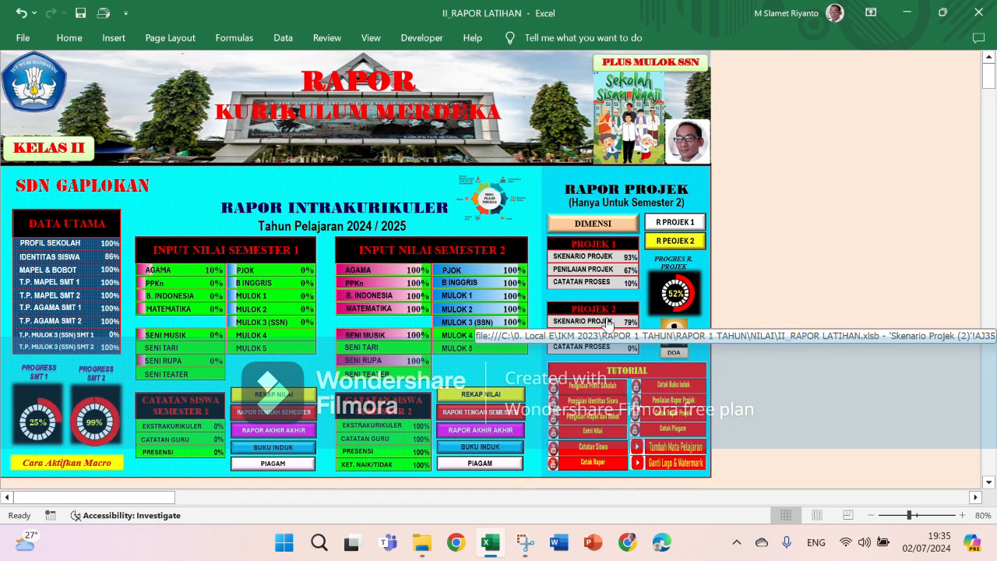
View the Projek 2 scenario sheet's dimensions and sub-elements and return to the dashboard
click(608, 322)
scroll(449, 328, down, 3)
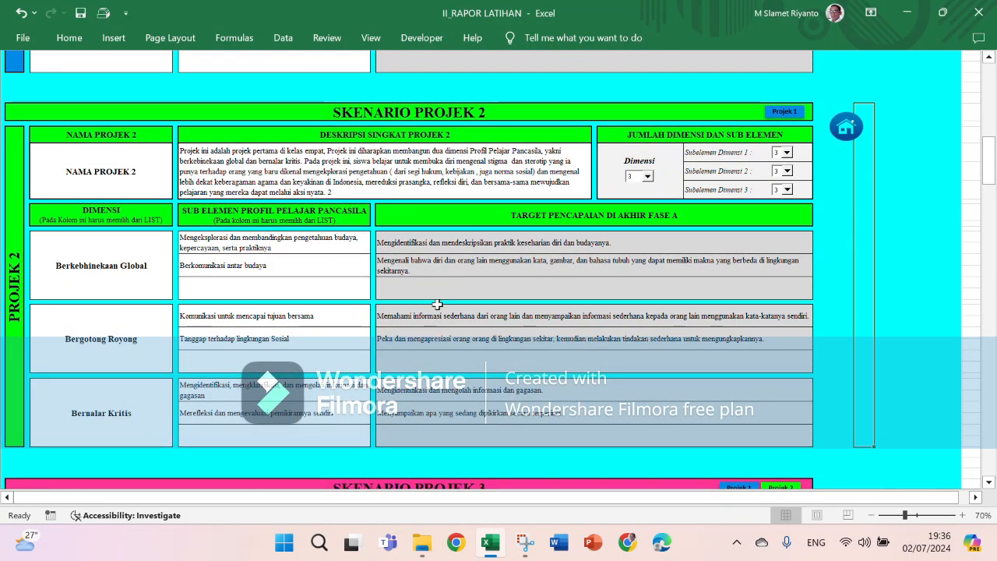
click(843, 126)
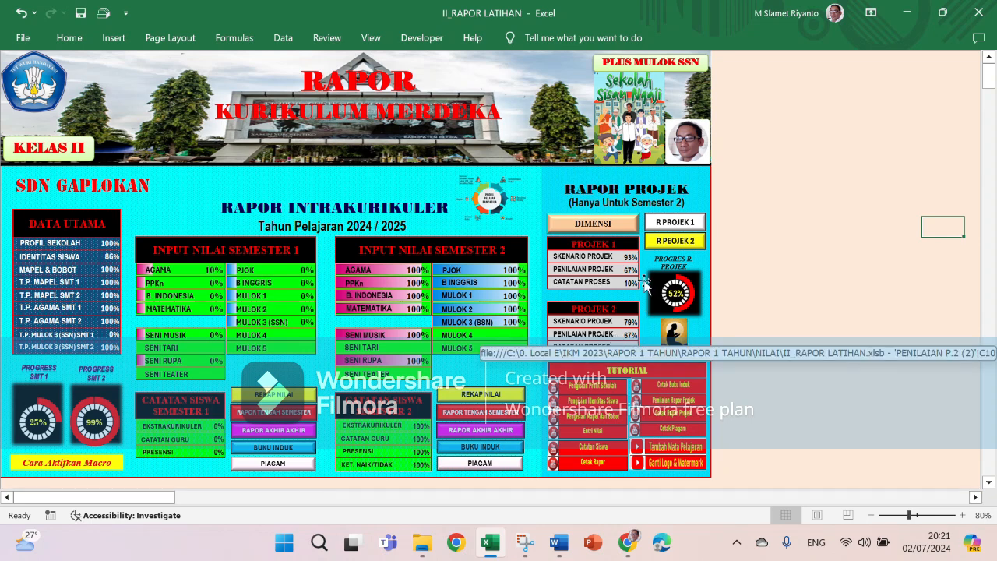
Open the Projek 1 assessment sheet and enter 1 under BSH of the general Kreatif dimension for students 1 and 2
click(596, 267)
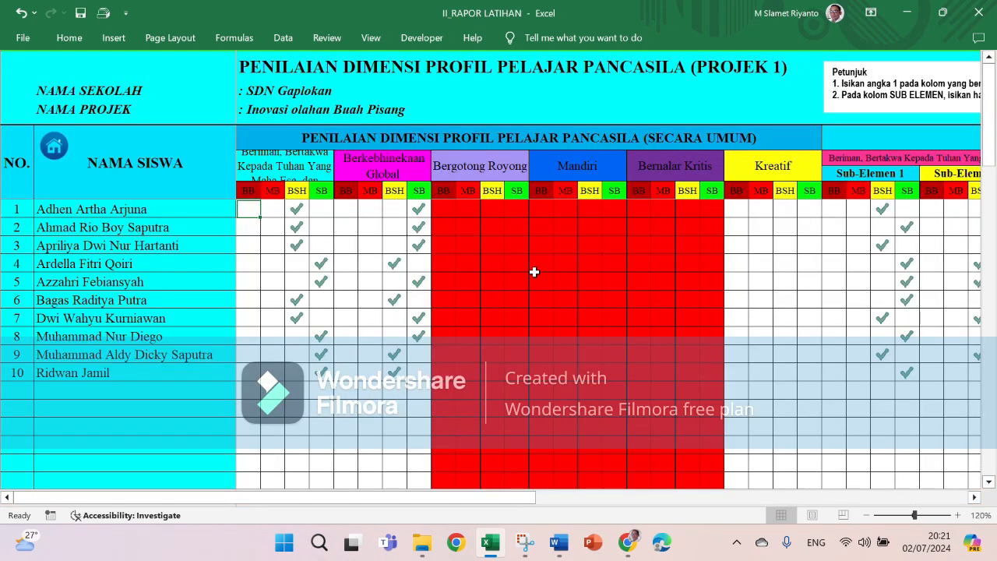
drag(470, 504, 559, 500)
scroll(340, 408, down, 1)
scroll(340, 408, up, 1)
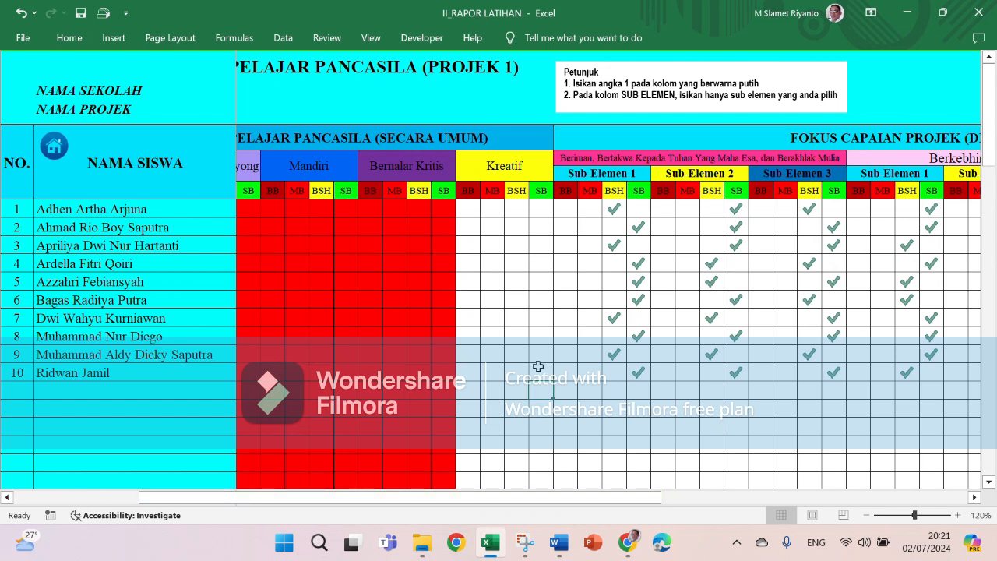
click(539, 209)
click(518, 207)
text(1)
key(Return)
text(1)
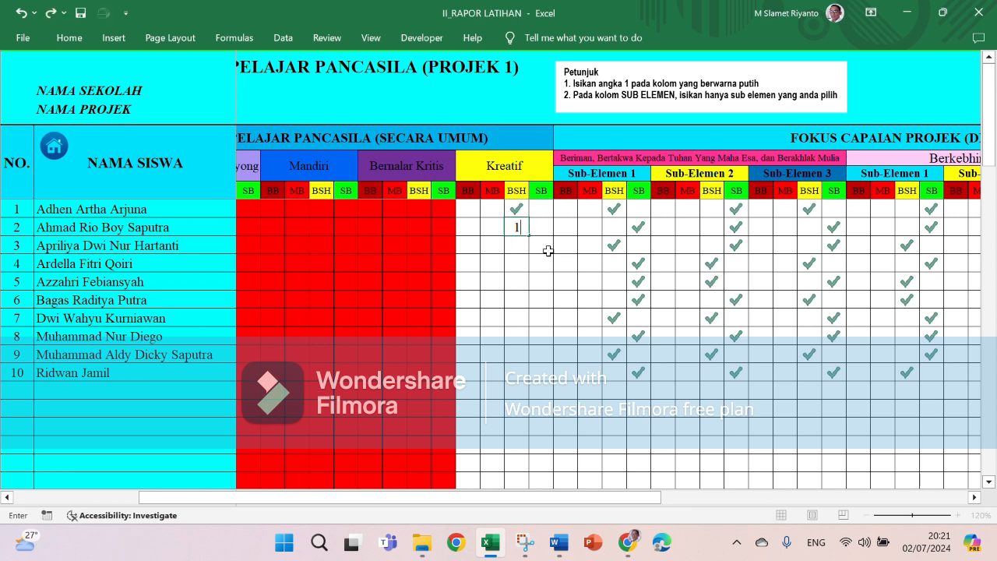
Enter 1 under SB of the general Kreatif dimension for students 3, 4 and 5
click(538, 245)
text(1)
click(539, 266)
text(1)
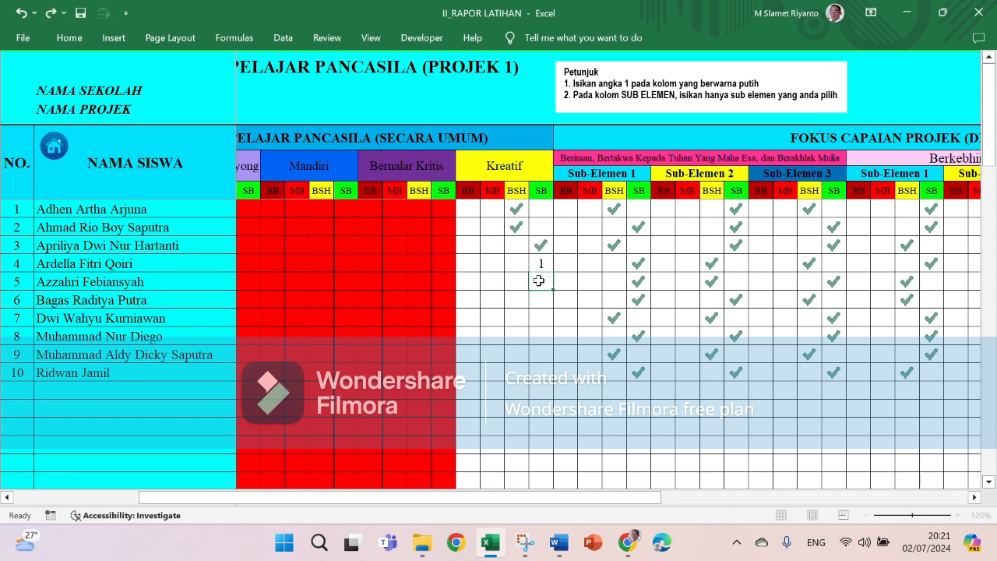
click(538, 281)
text(1)
Enter 1 under BSH of the general Kreatif dimension for students 6, 7 and 8
click(516, 300)
text(1)
click(515, 318)
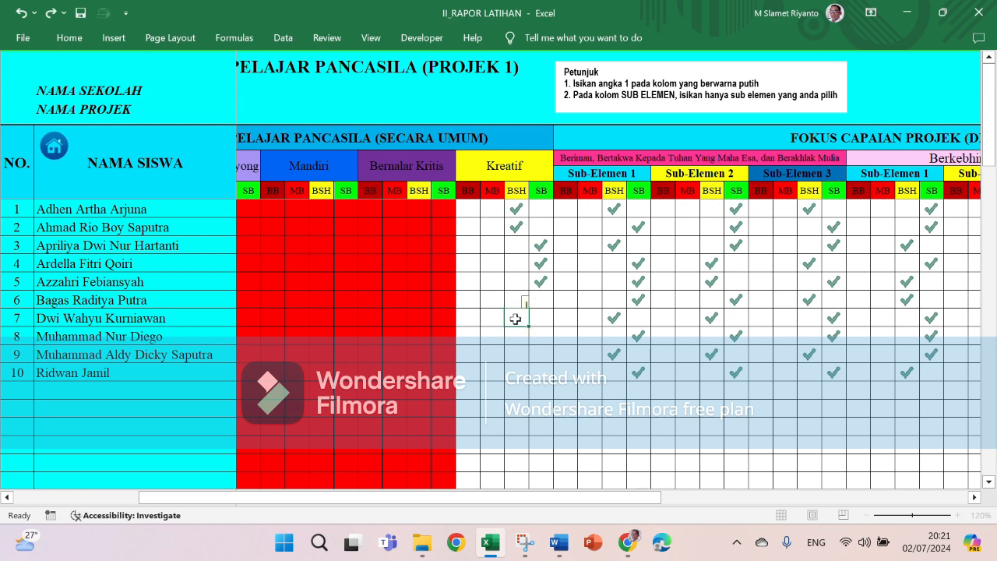
text(1)
click(515, 337)
text(1)
Enter 1 under SB of the general Kreatif dimension for students 9 and 10
click(540, 355)
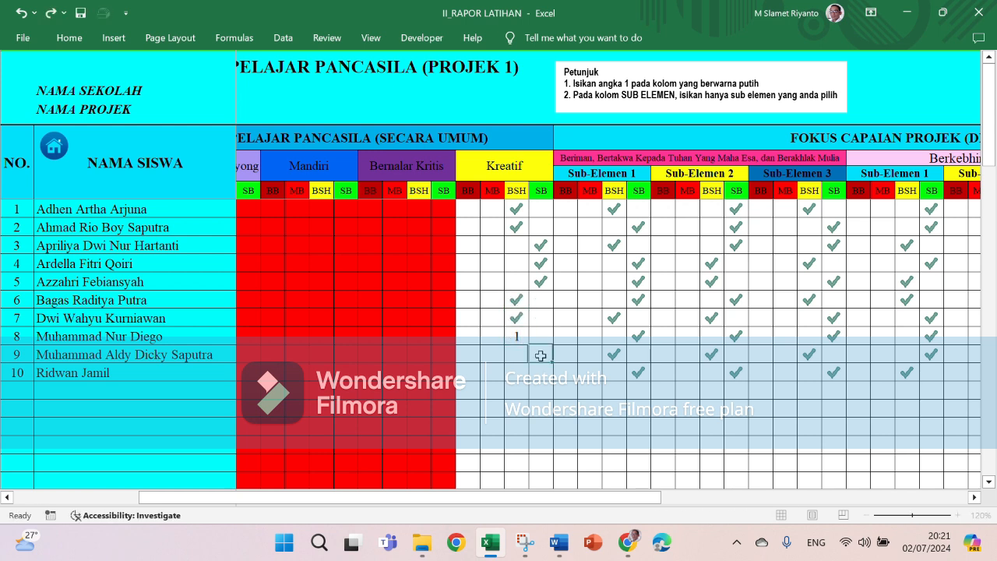
text(1)
click(548, 377)
text(1)
click(548, 397)
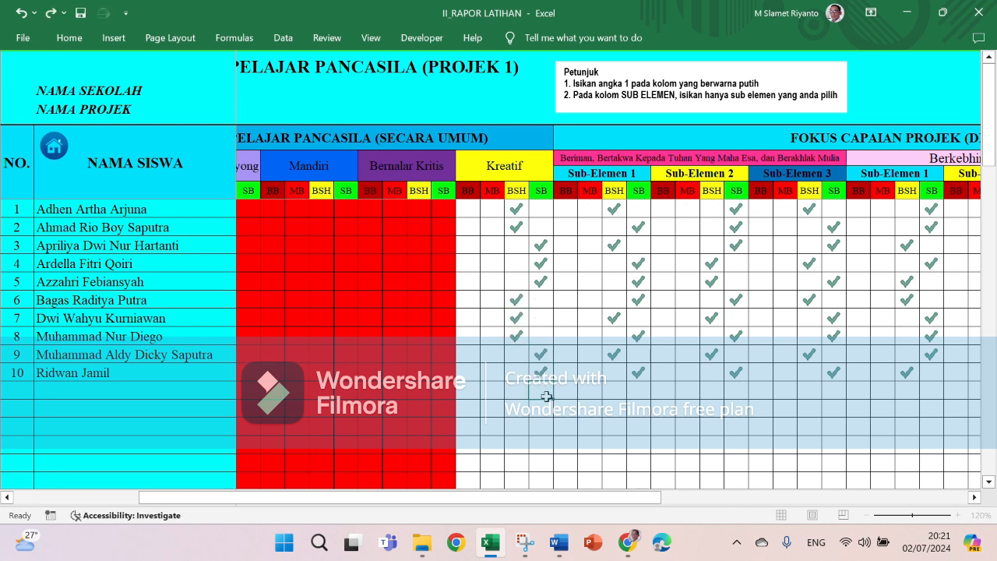
For Kreatif Sub-Elemen 1, enter 1 under SB for students 1 and 2 and under BSH for student 3
drag(546, 498, 836, 511)
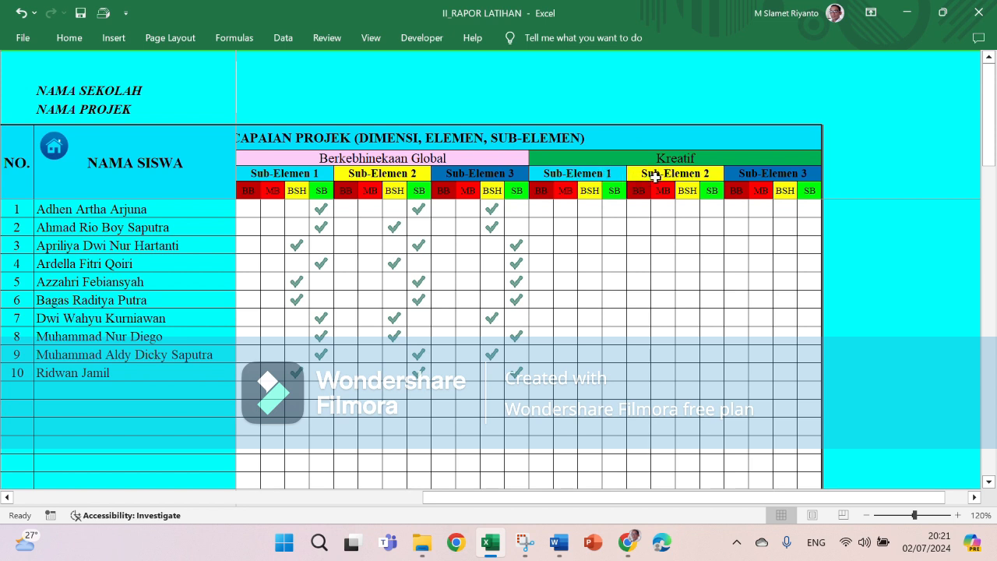
text(1)
click(614, 227)
text(1)
click(594, 245)
text(1)
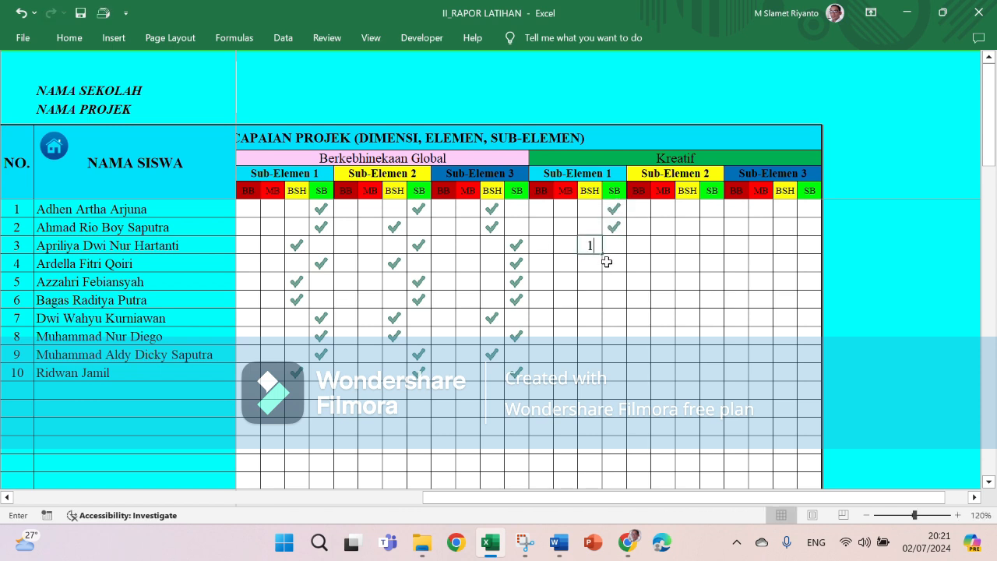
For Kreatif Sub-Elemen 1, enter 1 under SB for students 4 and 5 and under BSH for student 6
click(606, 261)
text(1)
click(610, 280)
text(1)
click(597, 303)
text(1)
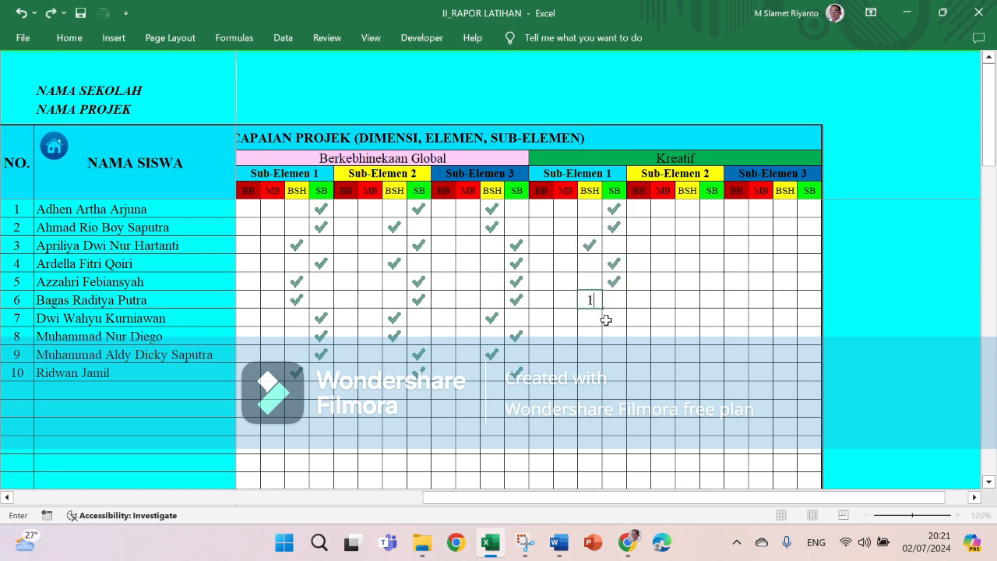
For Kreatif Sub-Elemen 1, enter 1 under SB for students 7 and 8 and under BSH for students 9 and 10
click(606, 320)
text(1)
click(612, 338)
text(1)
click(590, 355)
text(1)
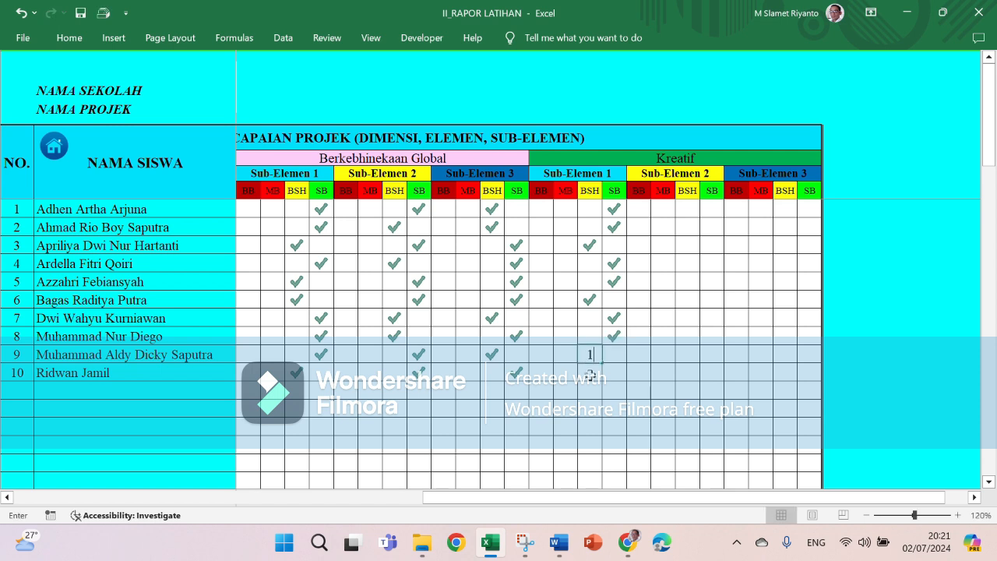
click(590, 374)
text(1)
For Kreatif Sub-Elemen 2, enter 1 under BSH for students 1 and 2 and under SB for students 3, 4 and 5
click(695, 288)
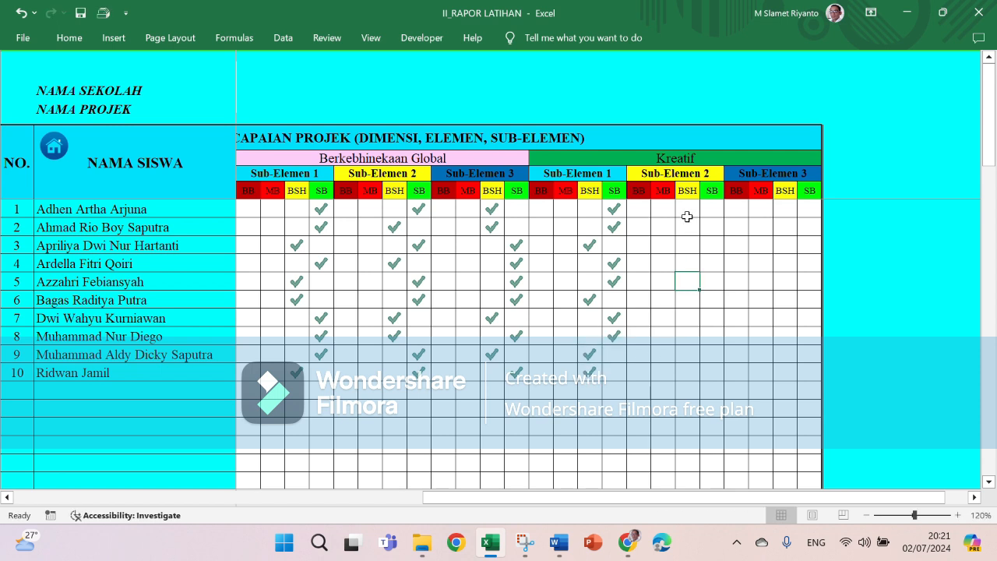
text(1)
click(686, 225)
text(1)
click(708, 242)
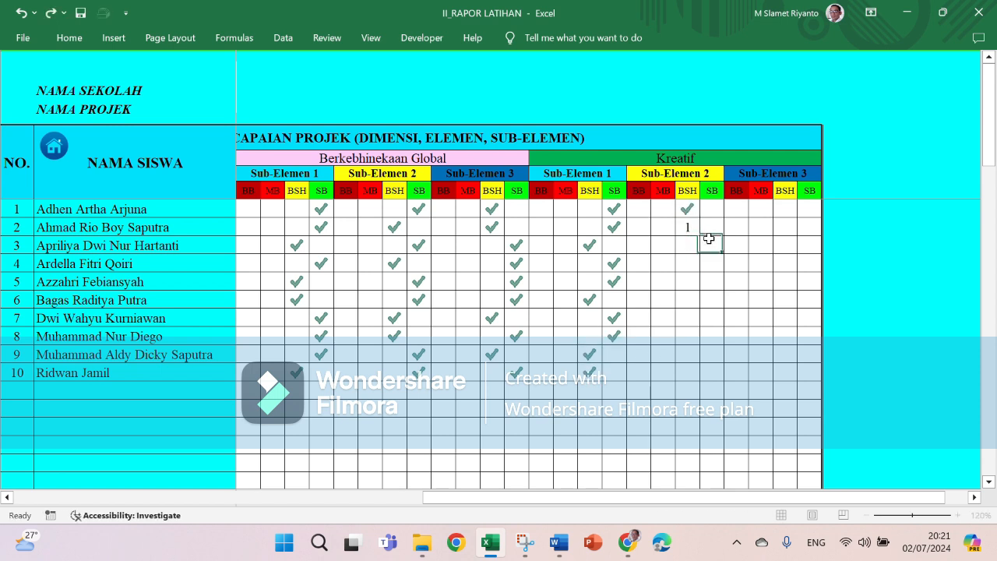
text(1)
click(712, 263)
text(1)
click(712, 282)
text(1)
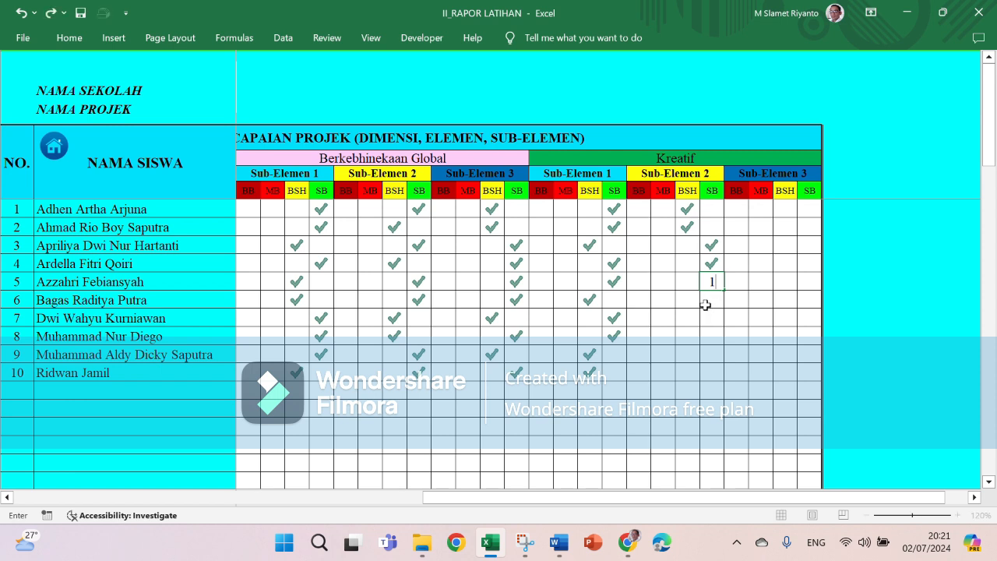
For Kreatif Sub-Elemen 2, enter 1 under BSH for students 6, 8 and 10 and SB for 7 and 9, and return to the dashboard
click(684, 300)
text(1)
click(712, 318)
text(1)
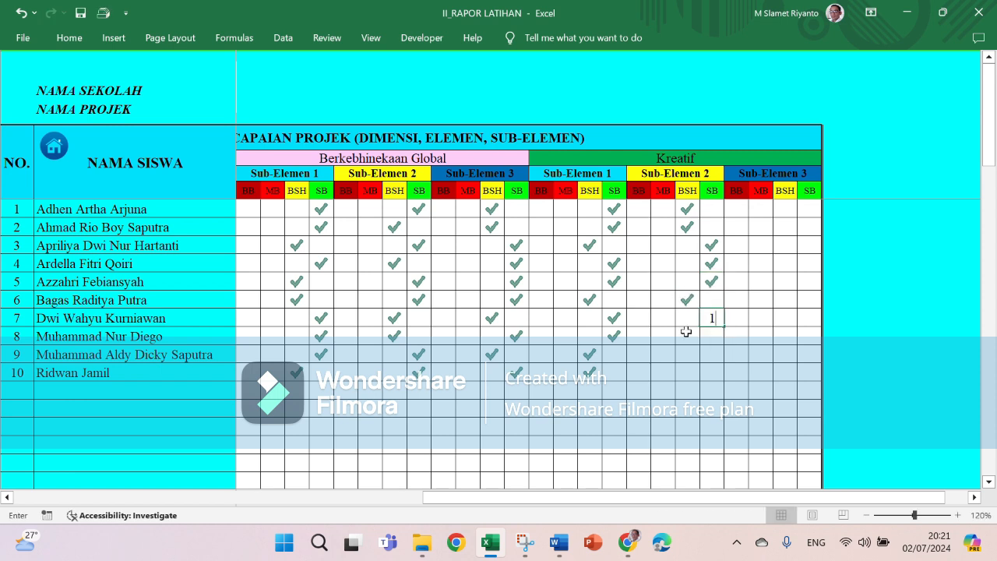
click(687, 335)
text(1)
click(711, 355)
text(1)
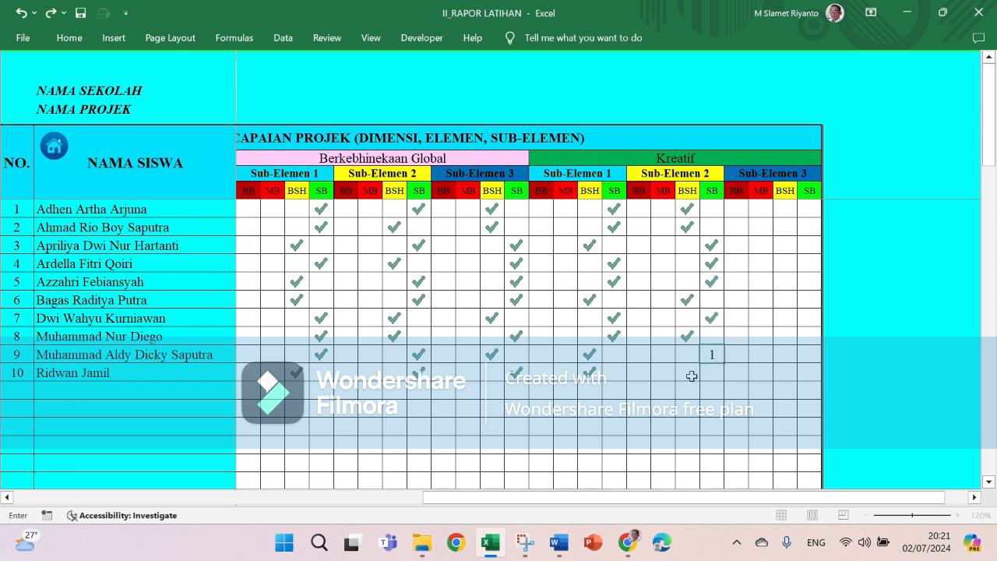
click(688, 371)
text(1)
click(692, 351)
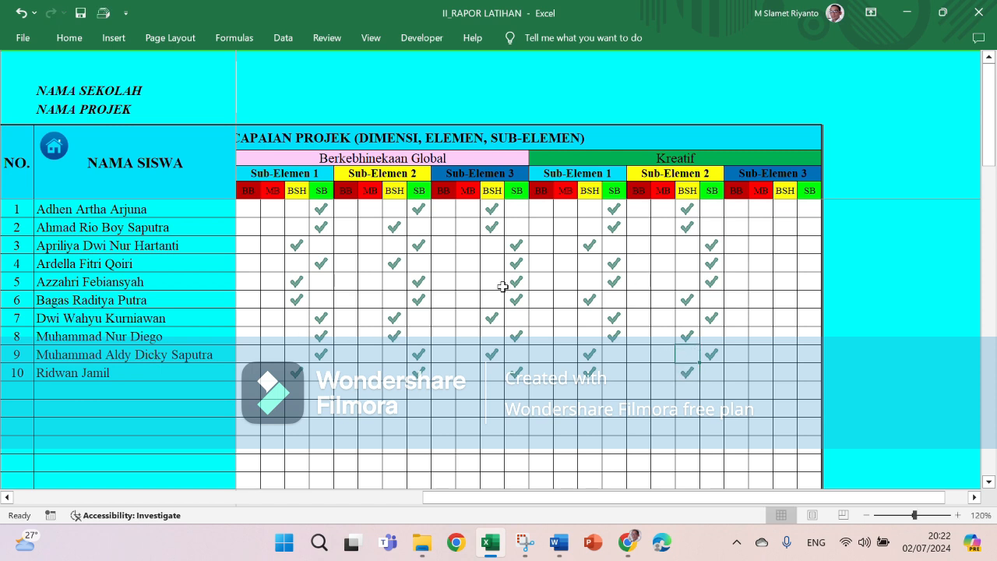
click(54, 147)
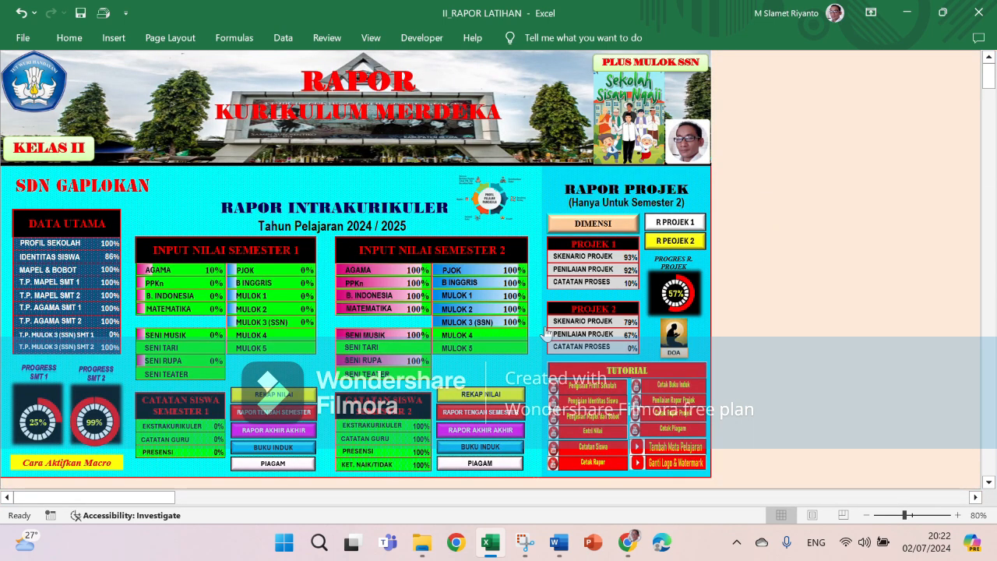
Examine the Projek 2 assessment sheet across its general dimensions and sub-elements and return to the dashboard
click(578, 328)
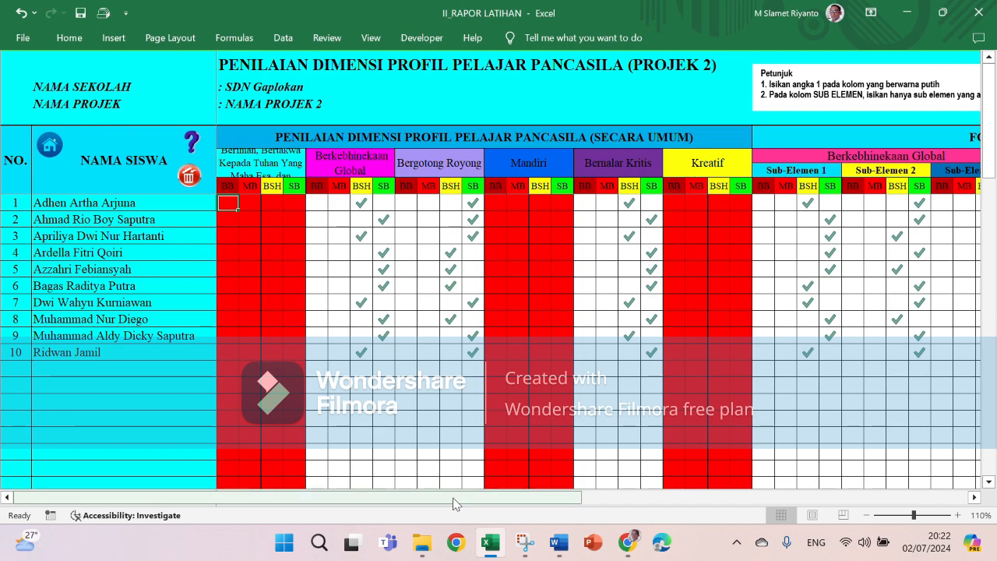
drag(458, 503, 420, 497)
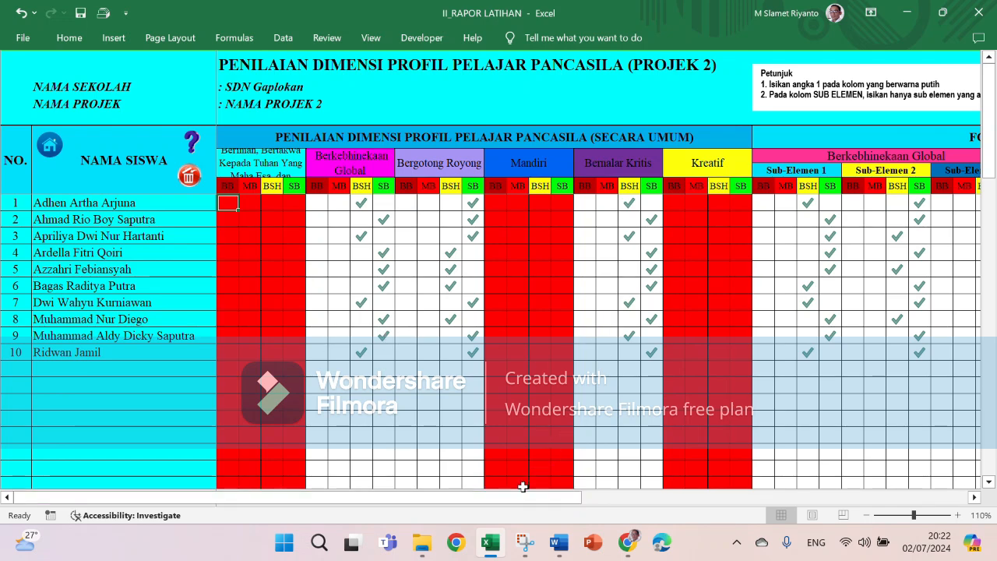
drag(520, 497, 850, 504)
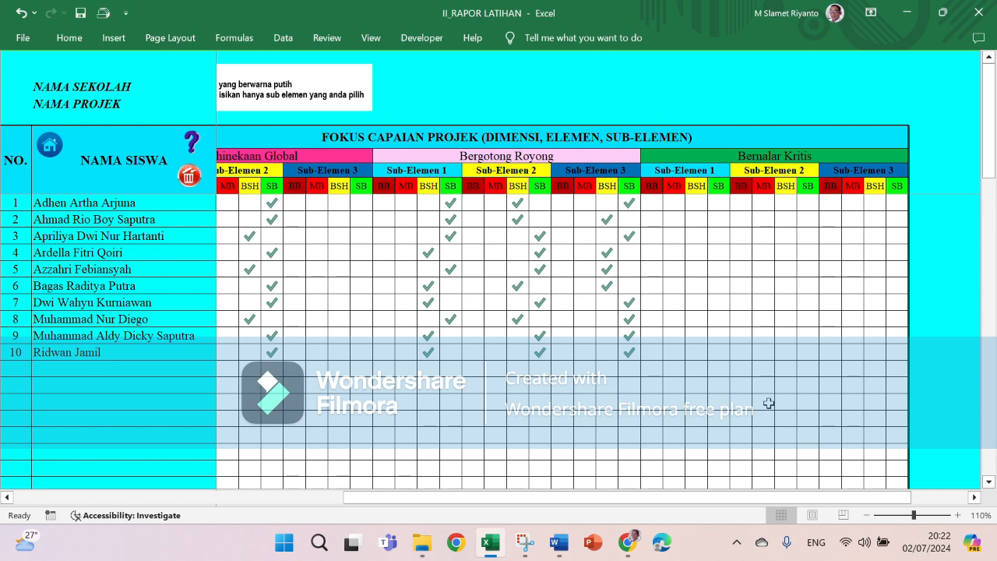
drag(699, 505, 574, 505)
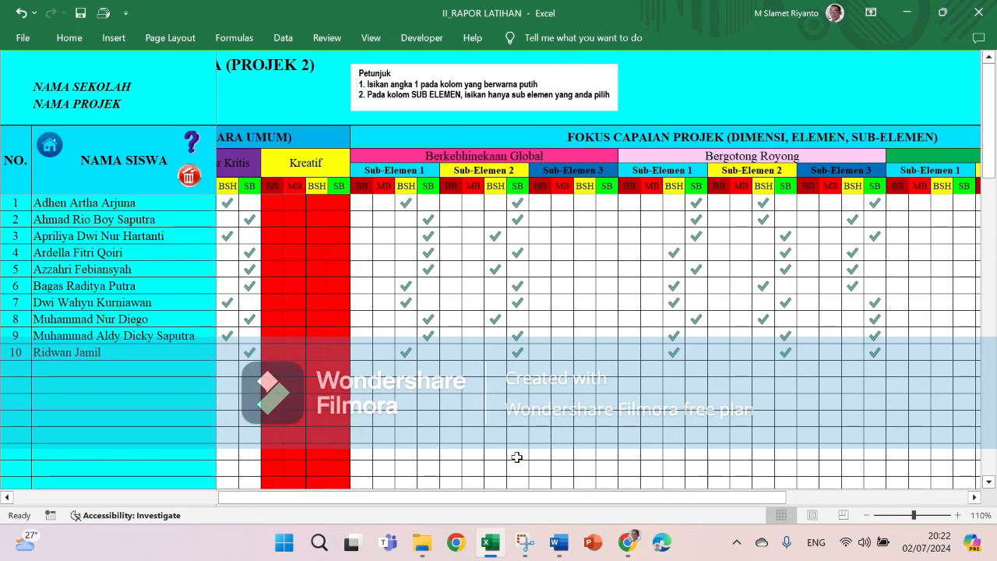
click(49, 145)
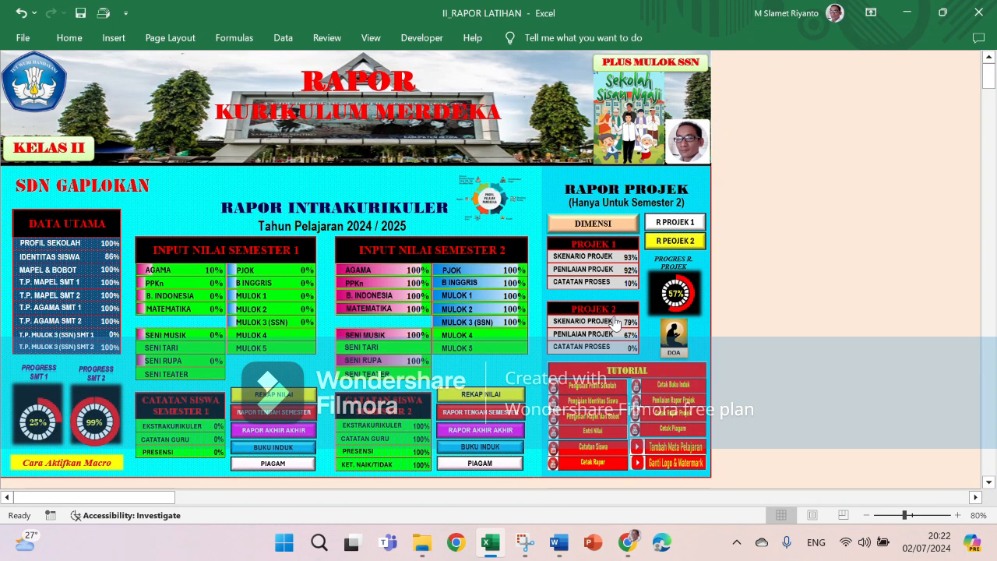
Check the Projek 2 scenario's chosen sub-elements again and return to the dashboard
click(613, 321)
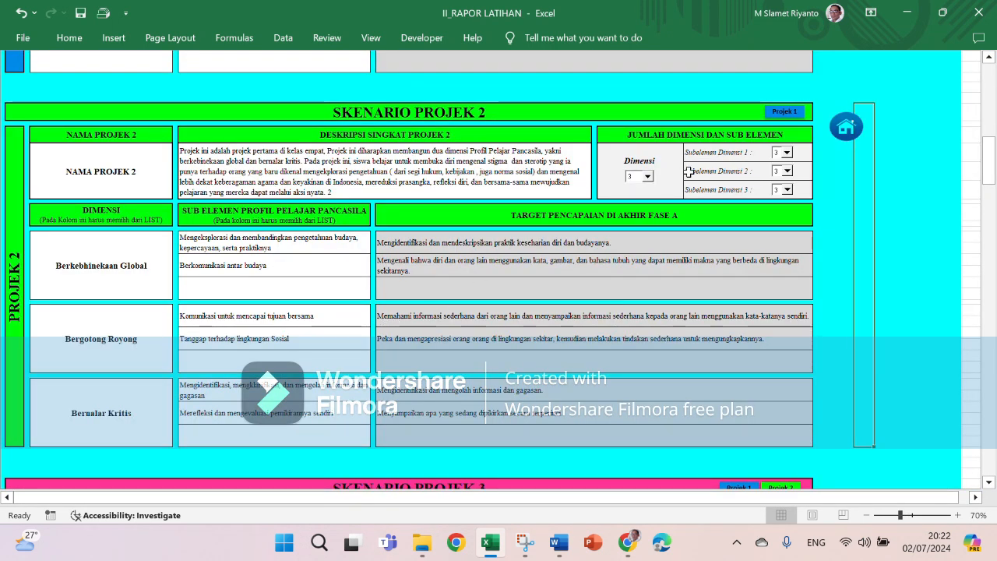
scroll(497, 265, down, 1)
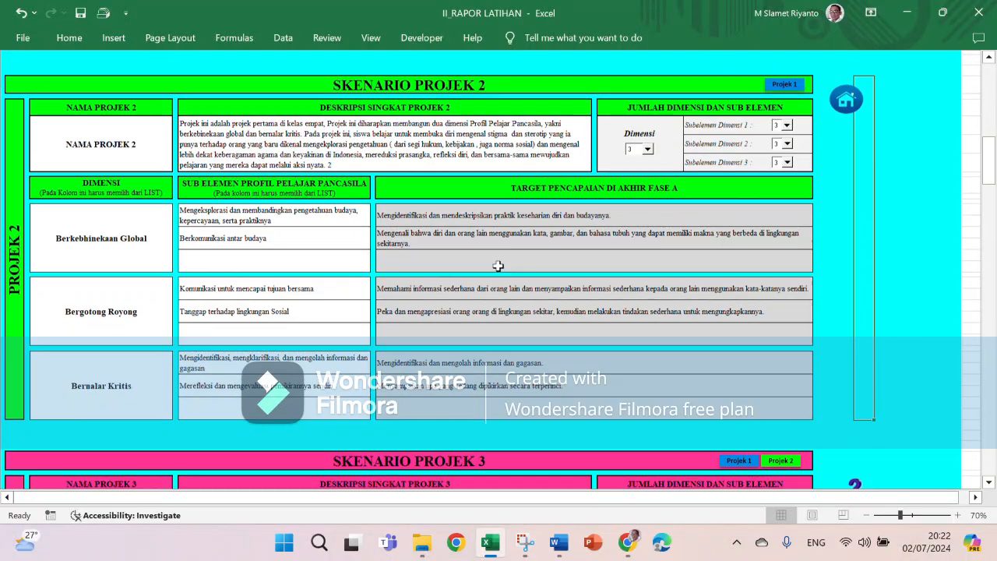
scroll(496, 268, up, 1)
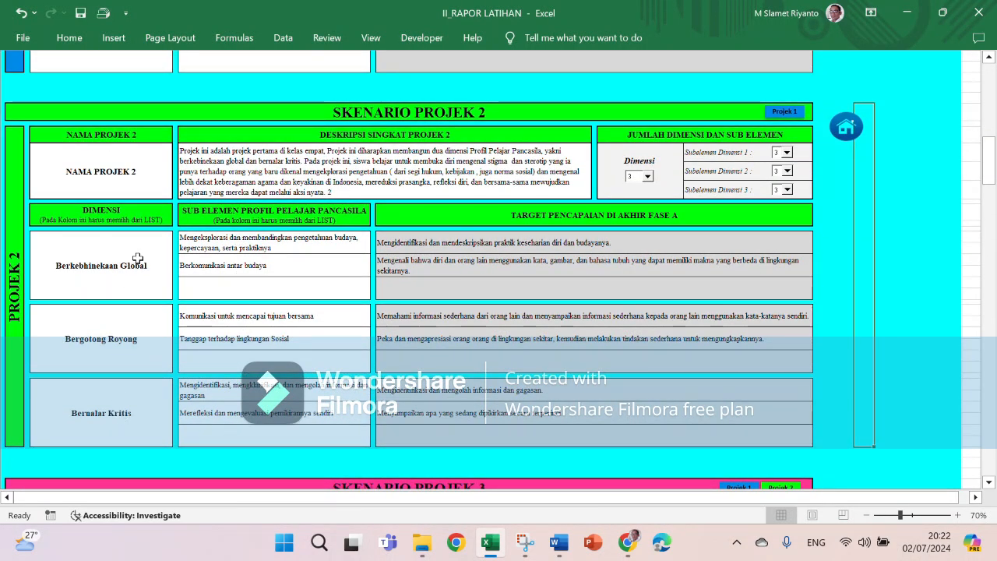
click(846, 127)
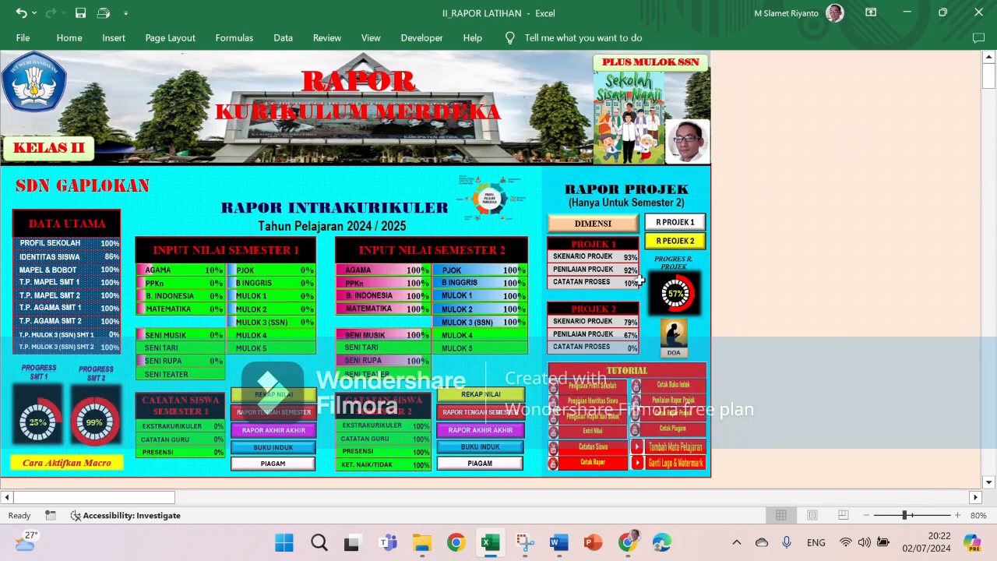
On the Projek 2 assessment, copy all ten students' BSH and SB marks from Bergotong Royong Sub-Elemen 3 to Bernalar Kritis Sub-Elemen 1
click(615, 335)
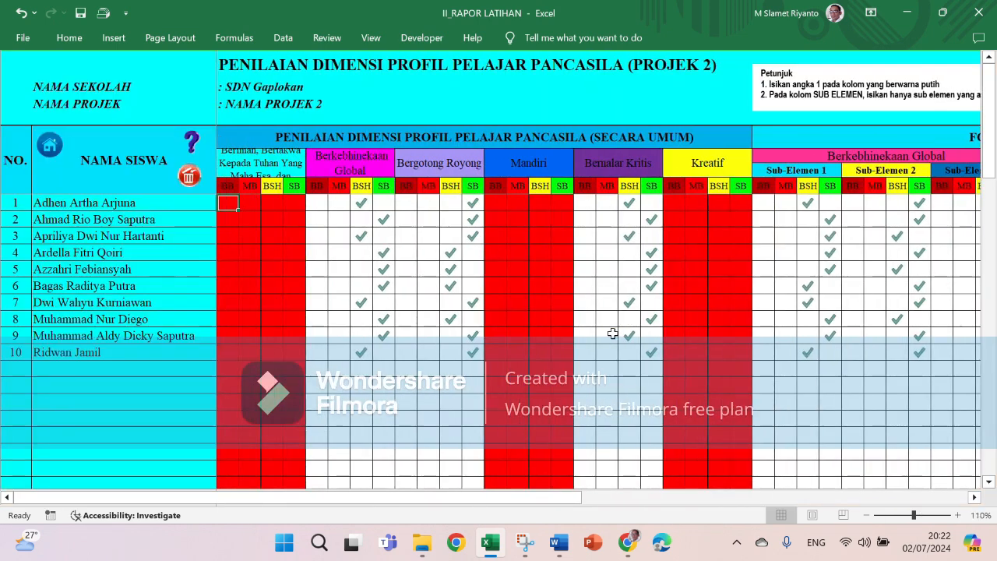
drag(562, 497, 813, 499)
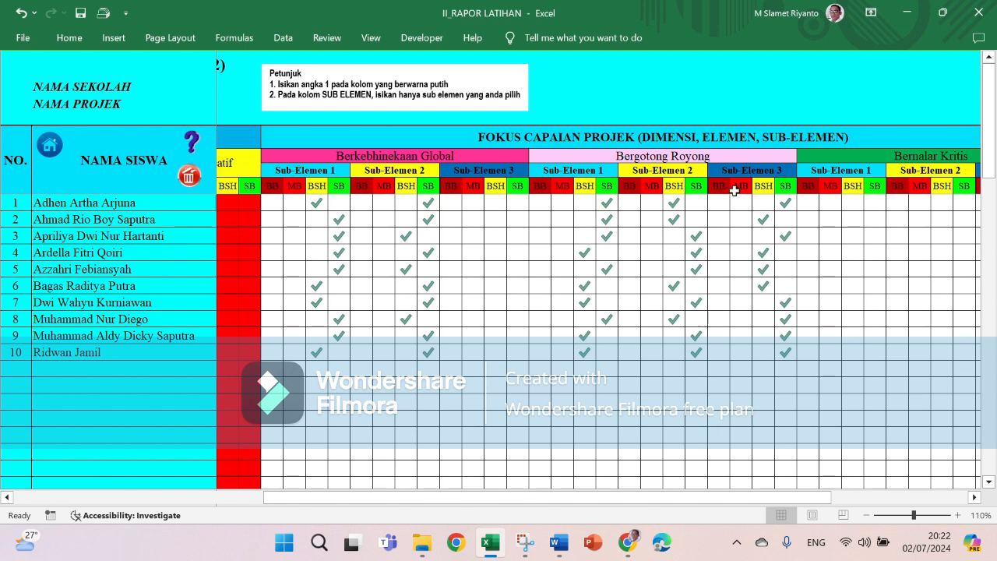
drag(733, 499, 815, 503)
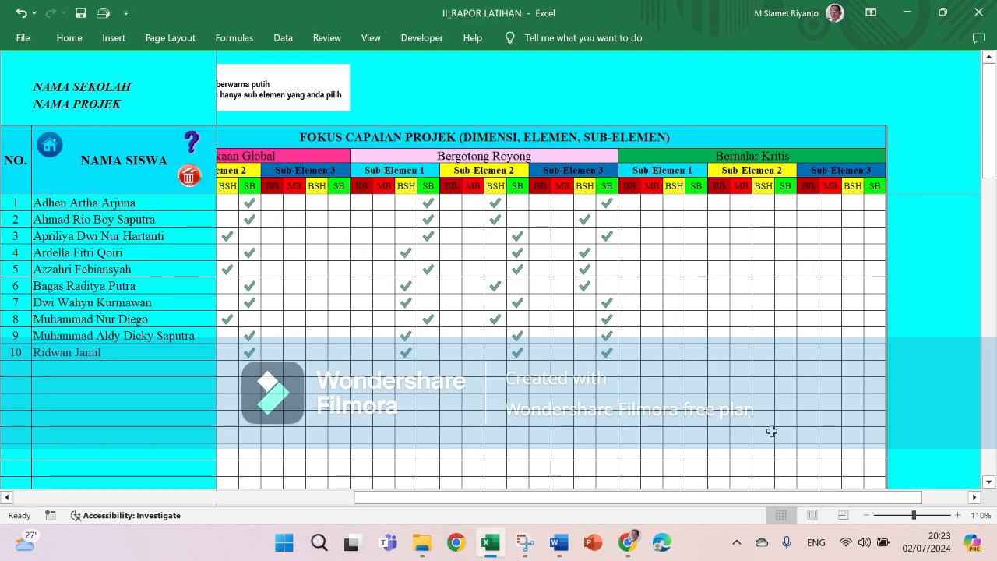
drag(585, 203, 607, 261)
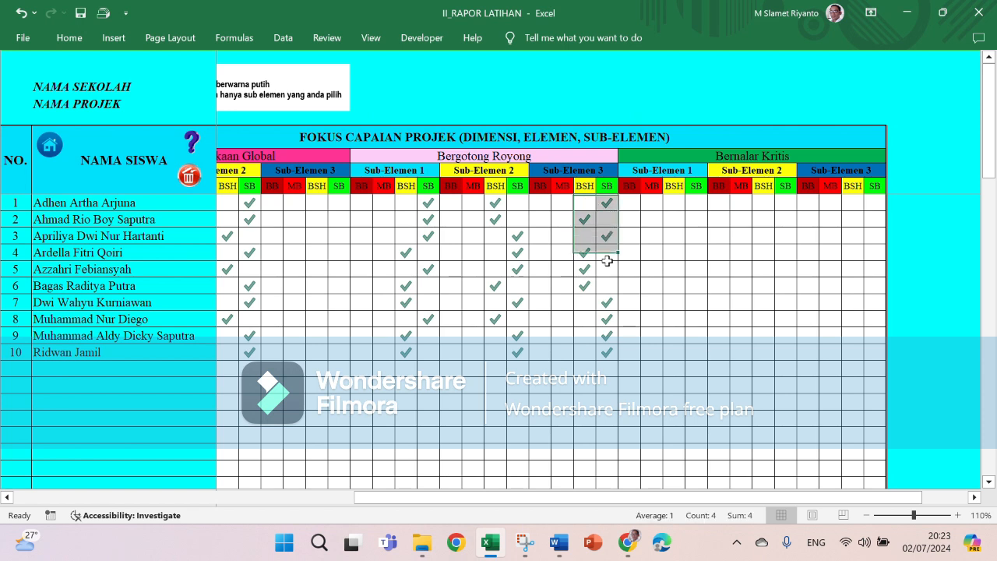
right_click(608, 348)
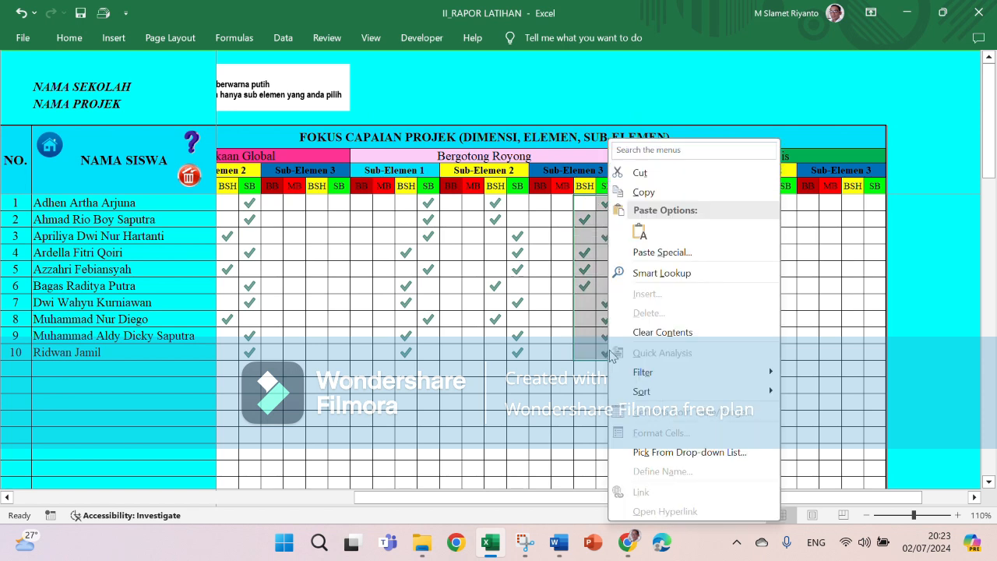
click(643, 192)
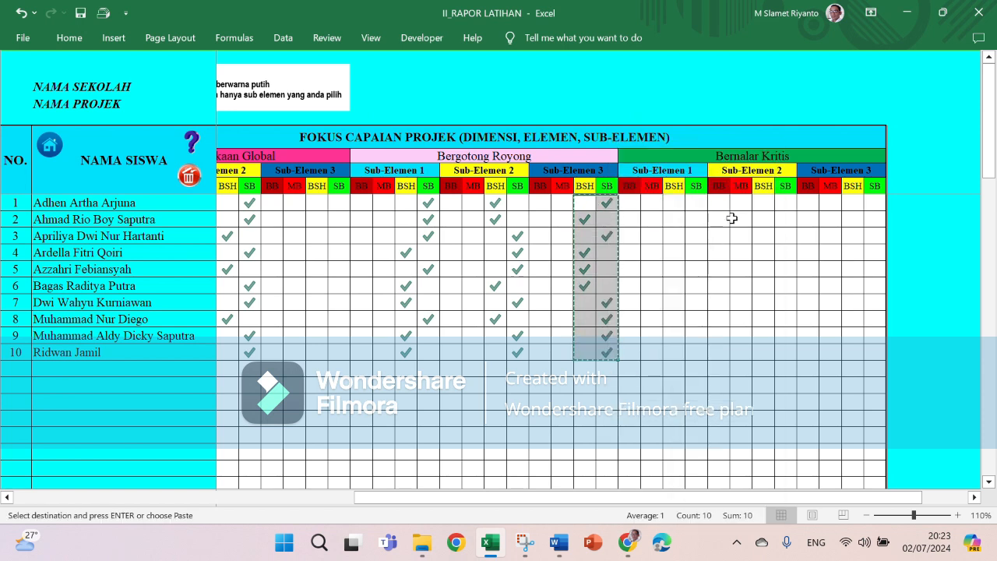
right_click(675, 204)
click(706, 233)
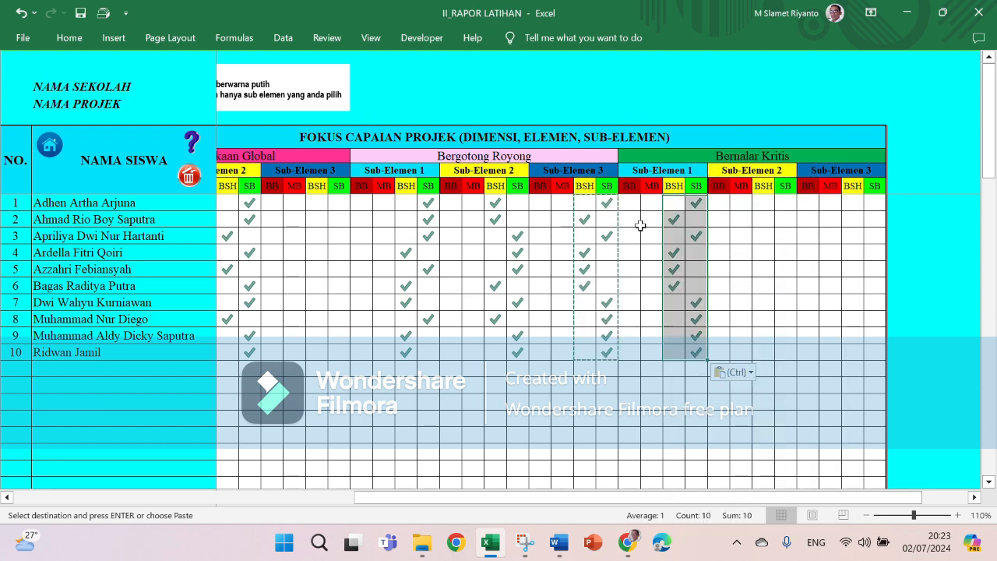
Clear the BSH and SB marks of all ten students under Bergotong Royong Sub-Elemen 3
drag(586, 203, 606, 352)
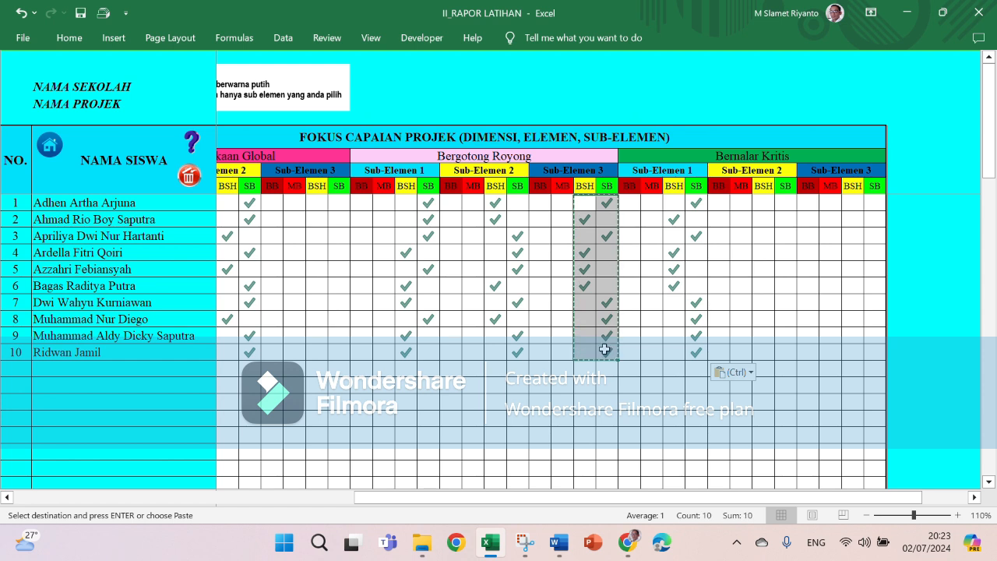
right_click(606, 352)
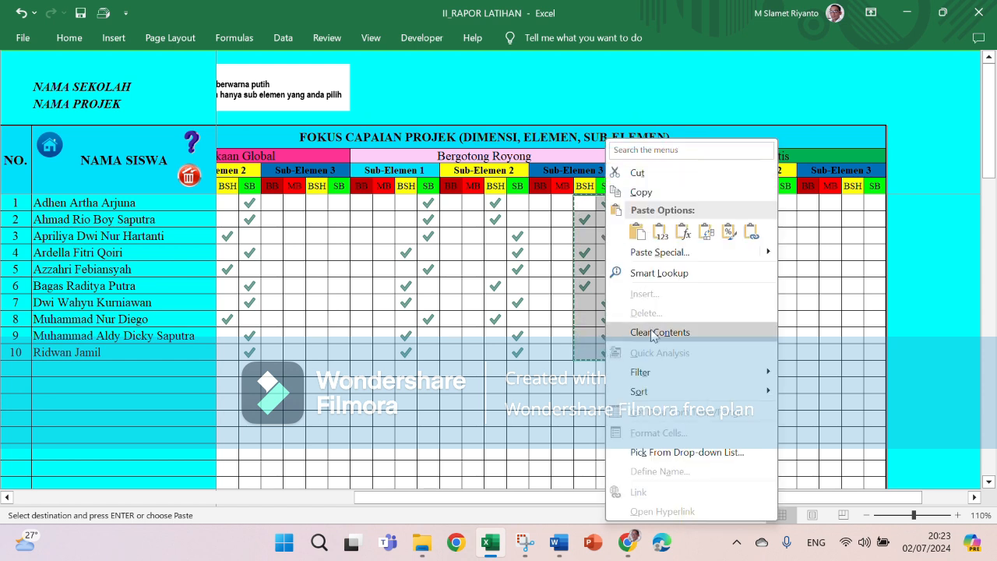
click(653, 333)
click(651, 331)
click(737, 323)
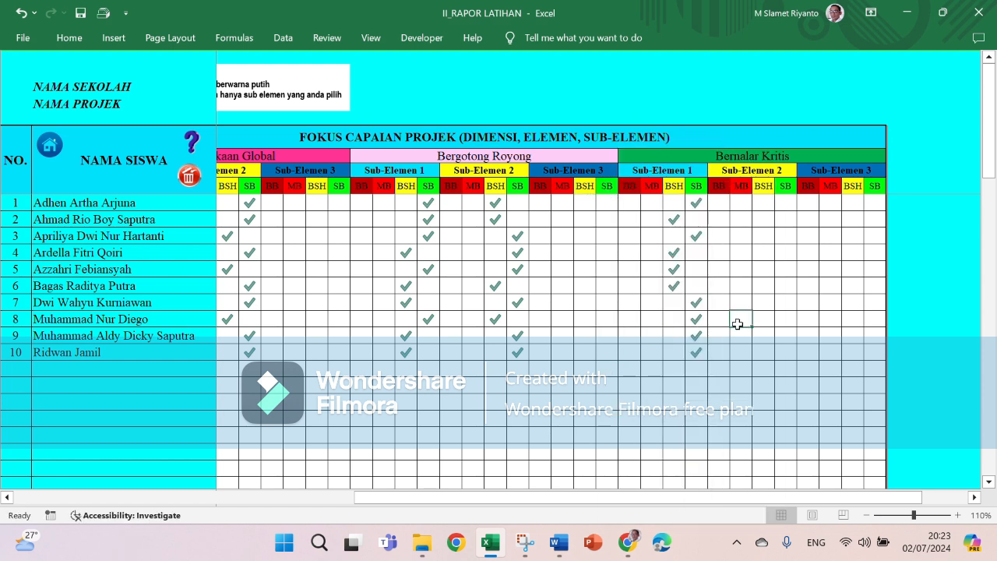
For Bernalar Kritis Sub-Elemen 2, enter 1 under BSH for students 1, 2 and 5 and under SB for students 3 and 4
click(769, 204)
text(1)
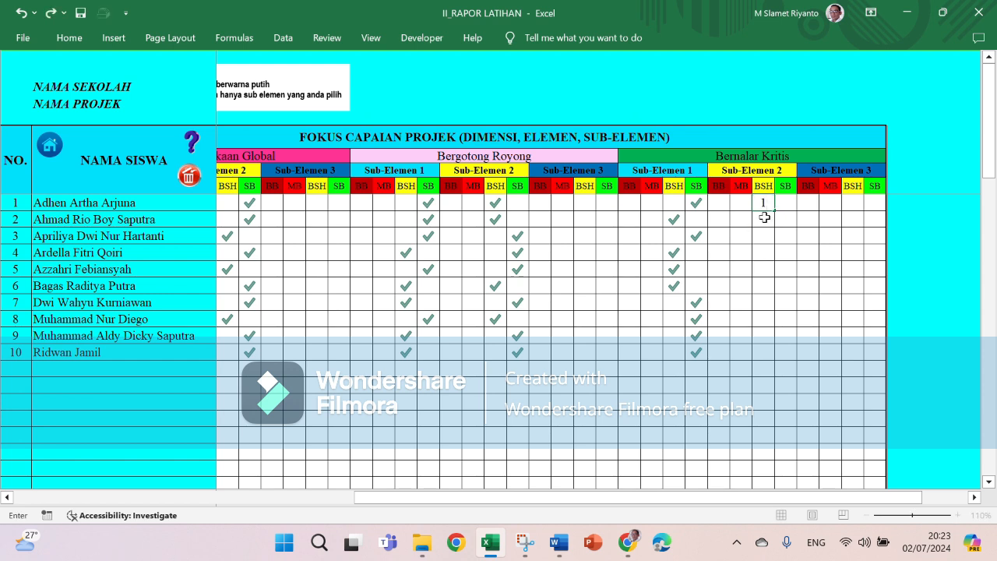
key(Return)
text(1)
click(786, 236)
text(1)
key(Return)
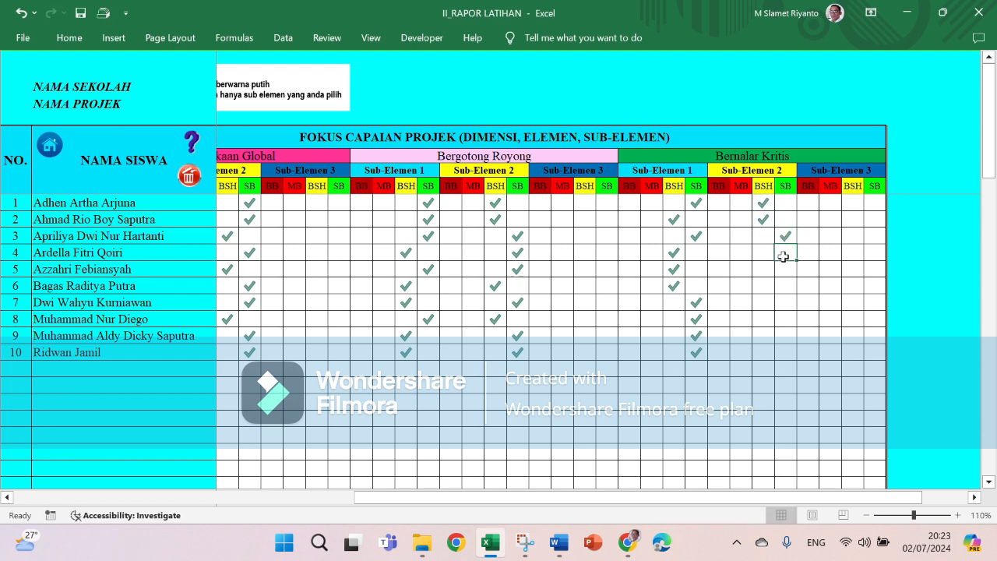
text(1)
click(770, 268)
text(1)
For Bernalar Kritis Sub-Elemen 2, enter 1 under BSH for students 6 and 9 and under SB for students 7, 8 and 10
click(763, 286)
text(1)
click(787, 307)
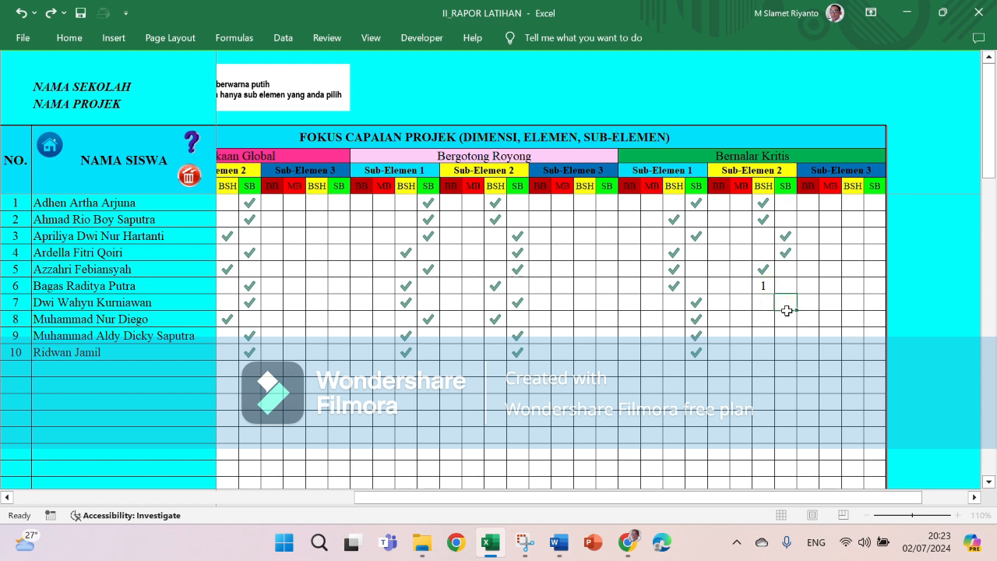
text(1)
click(784, 318)
text(1)
click(766, 335)
text(1)
click(783, 351)
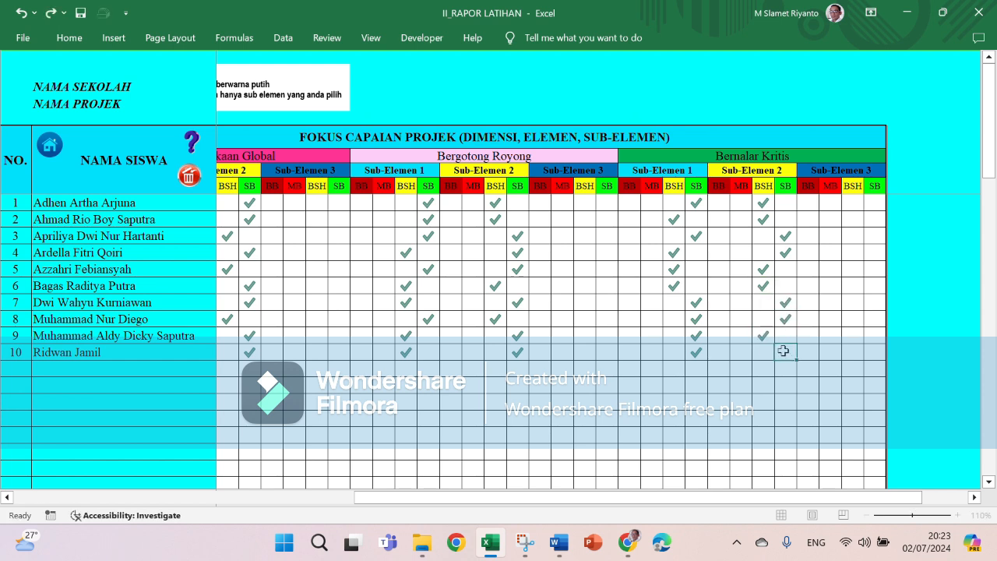
text(1)
click(758, 315)
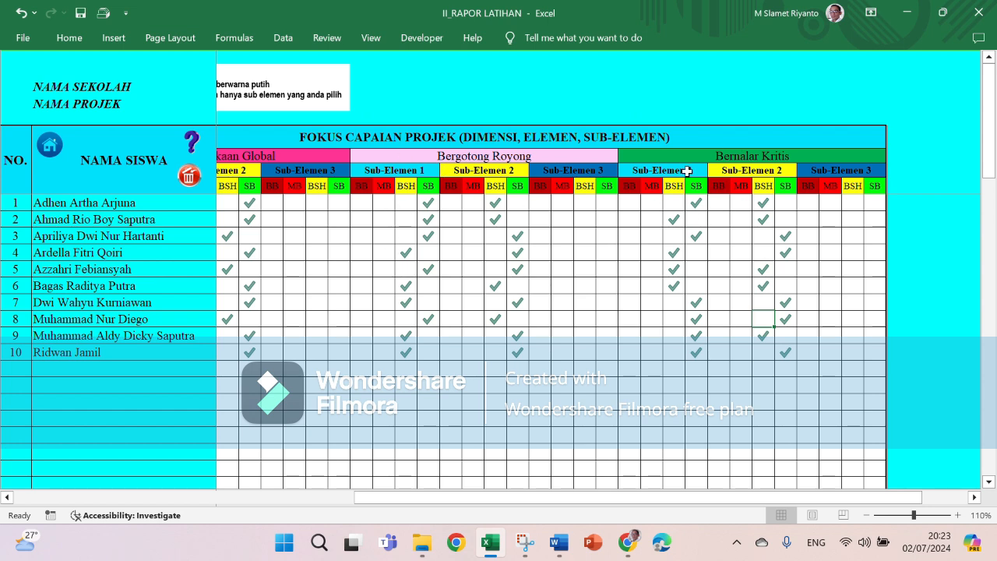
Check the assessed sub-elements against those chosen in the Projek 2 scenario and return to the dashboard
drag(401, 497, 301, 497)
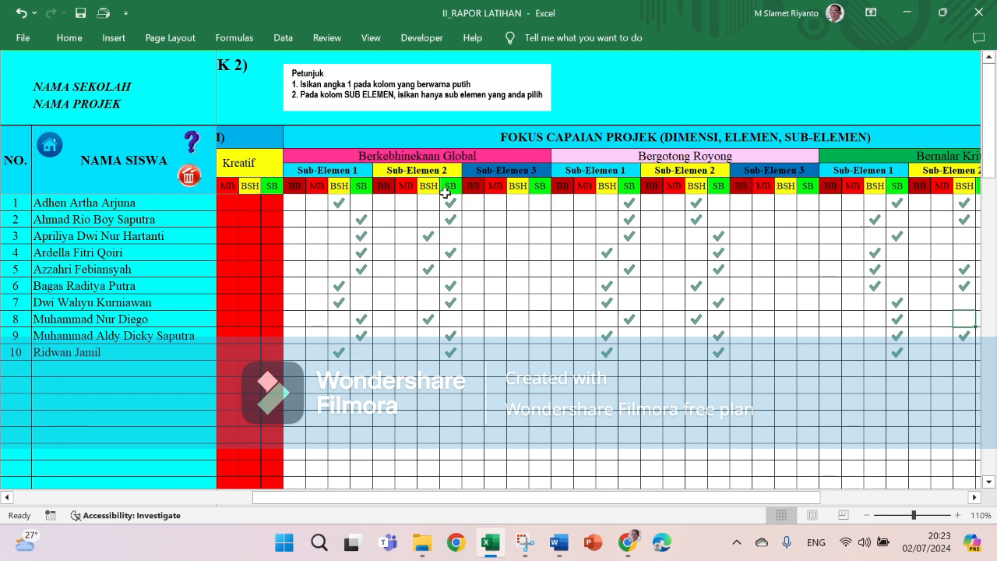
click(48, 146)
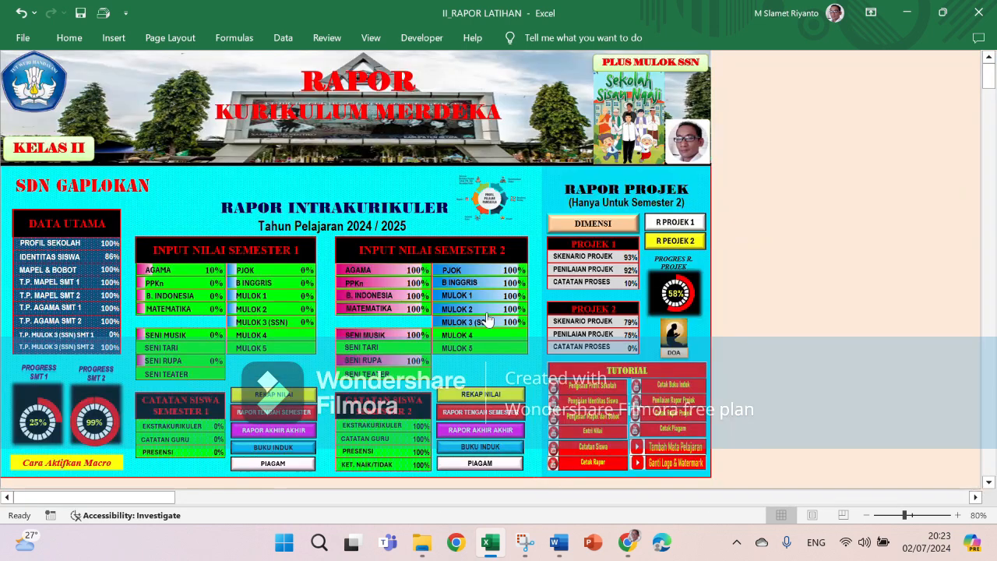
click(586, 327)
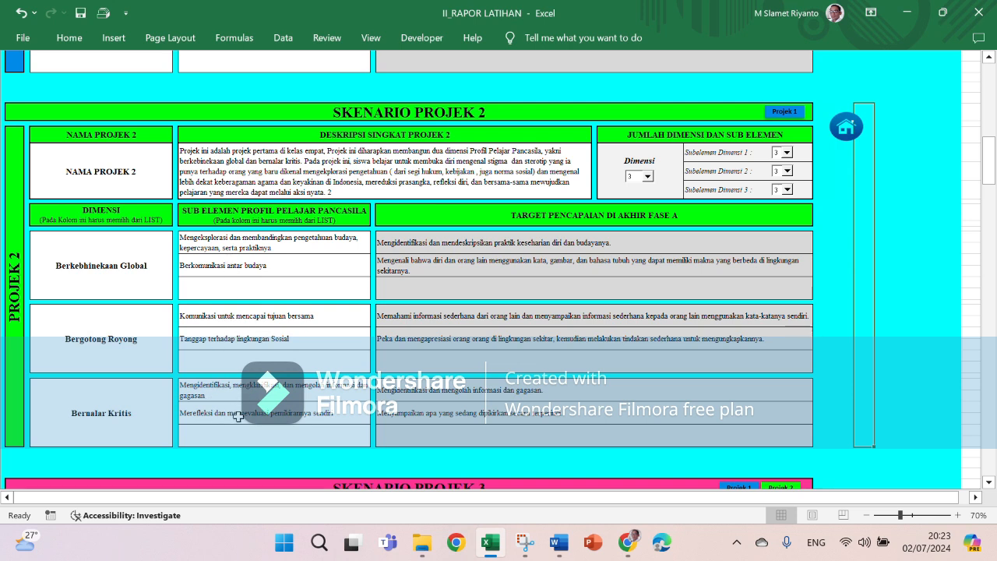
click(846, 127)
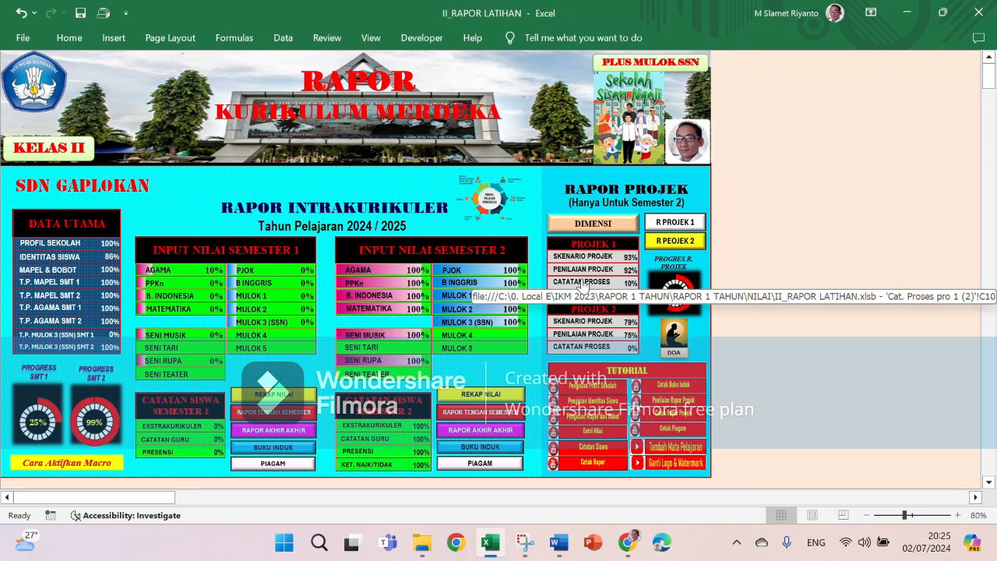
In the Projek 1 process notes, copy student 1's note to students 2 through 10 and return to the dashboard
click(583, 285)
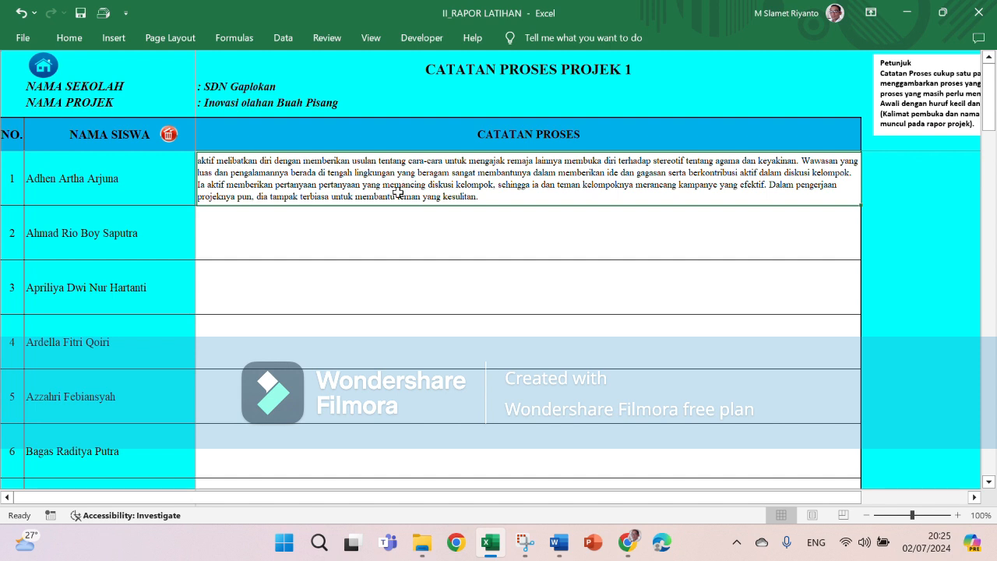
click(400, 234)
click(407, 289)
click(409, 346)
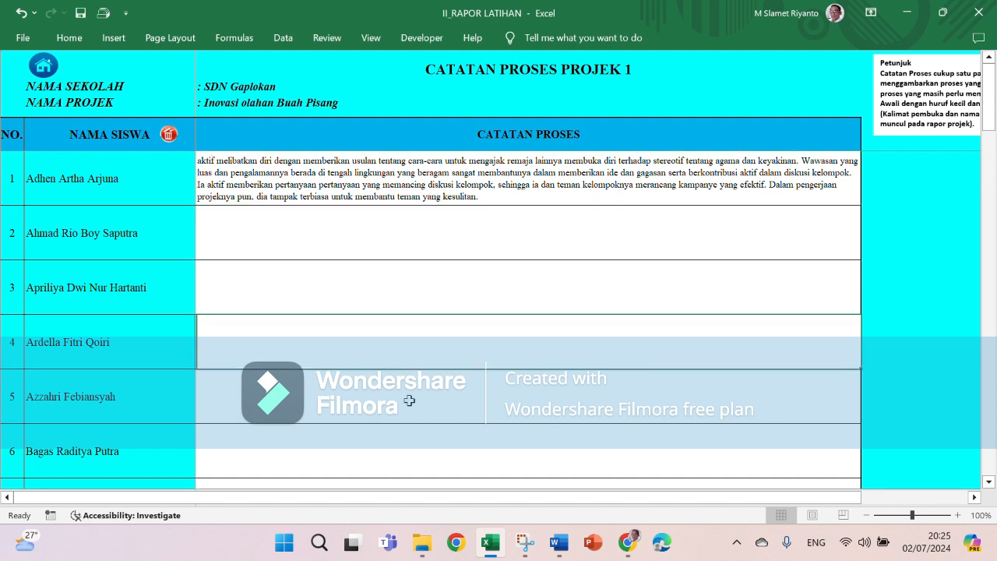
click(409, 401)
click(405, 453)
click(389, 179)
right_click(389, 179)
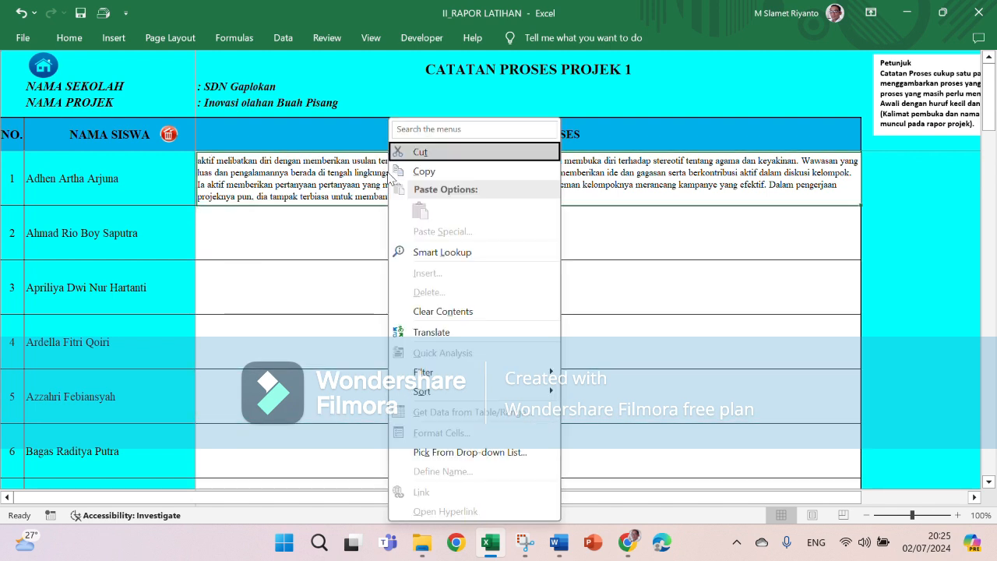
click(426, 172)
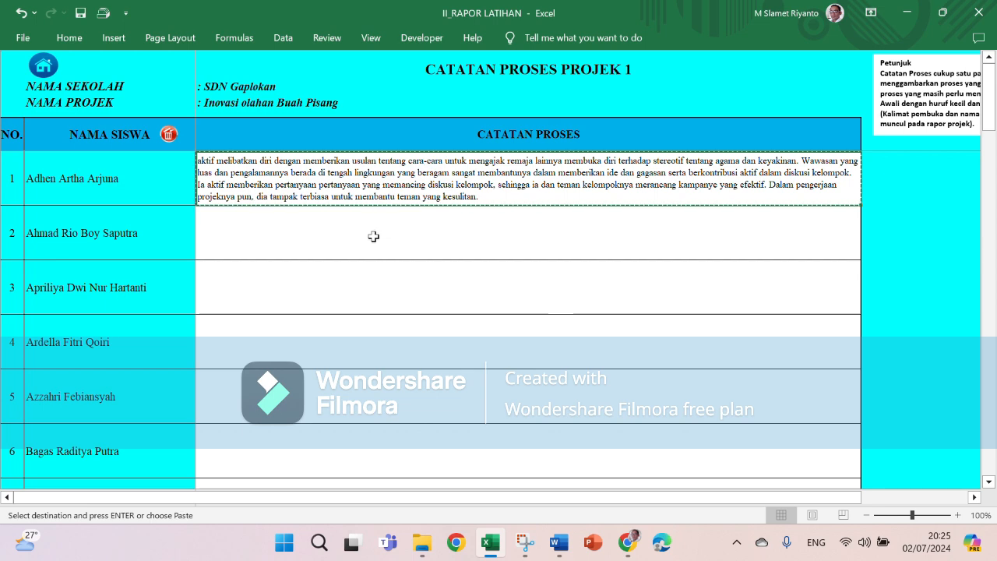
drag(371, 236, 363, 350)
right_click(363, 350)
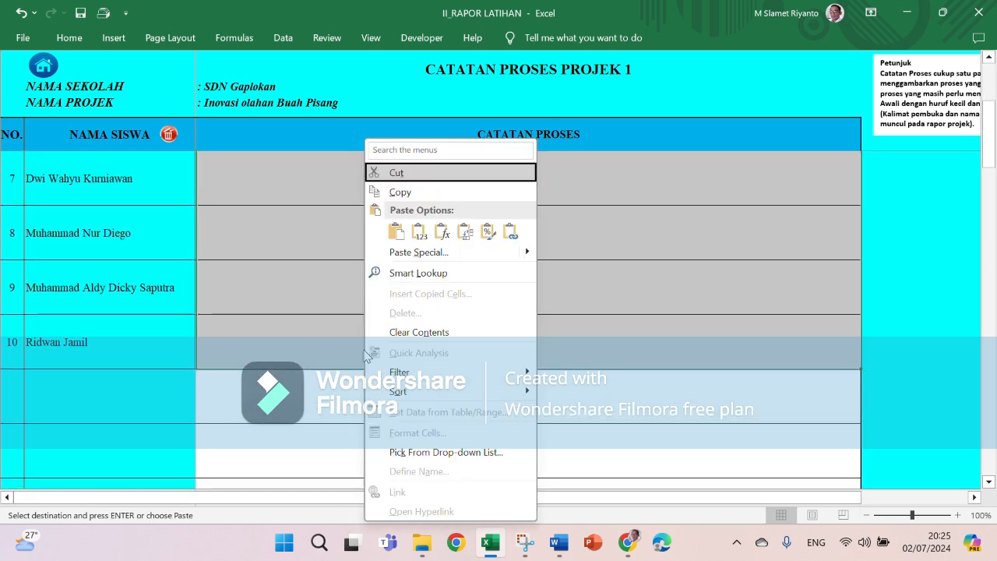
click(396, 232)
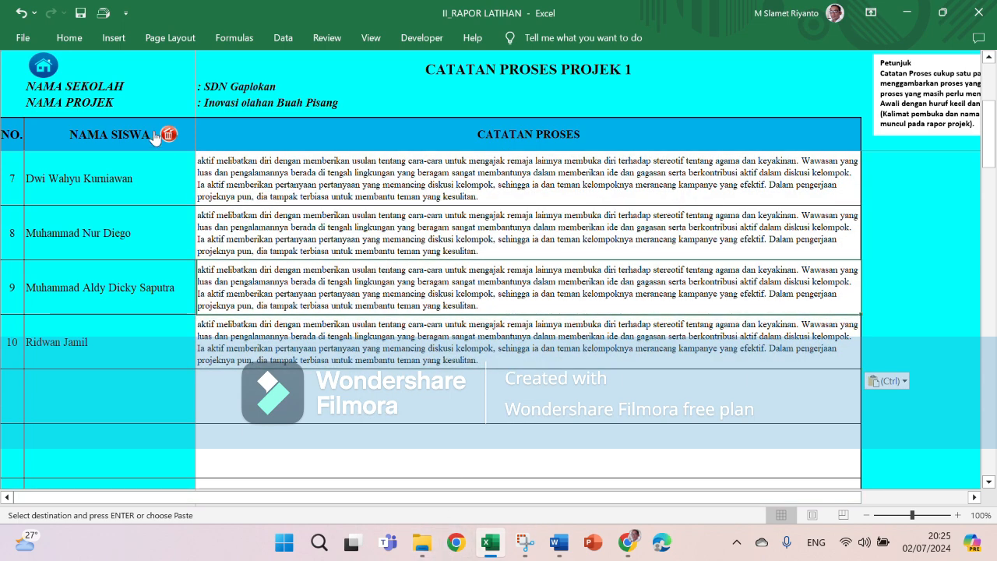
click(45, 72)
Paste the copied process note for all ten students in the Projek 2 process notes and return to the dashboard
scroll(621, 318, down, 1)
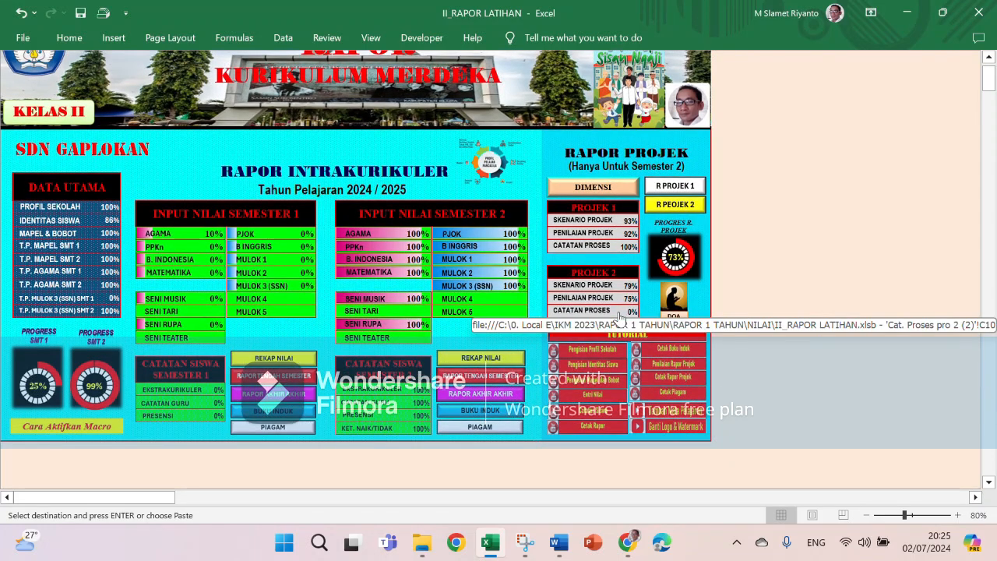
click(620, 315)
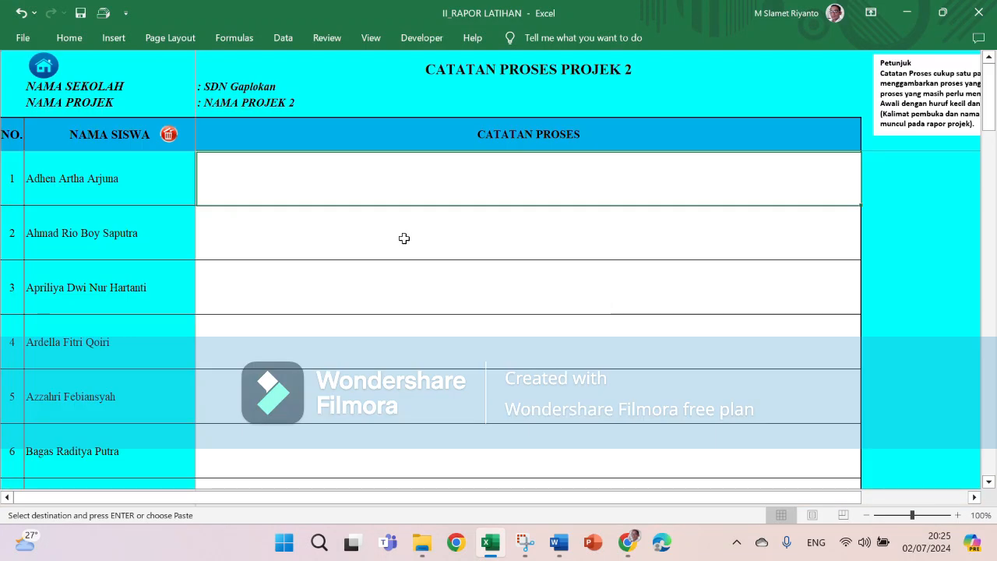
drag(289, 159, 303, 437)
right_click(304, 436)
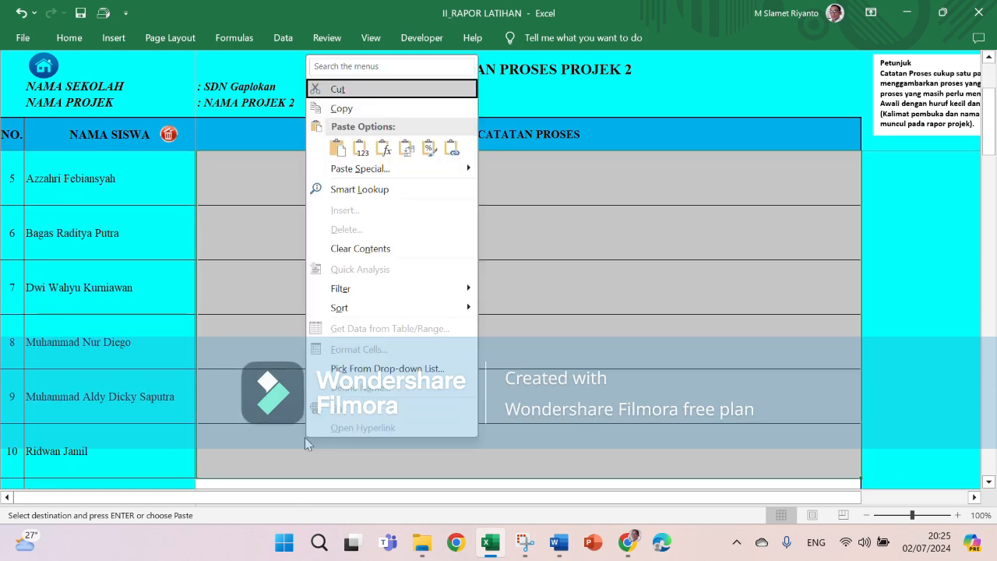
click(337, 149)
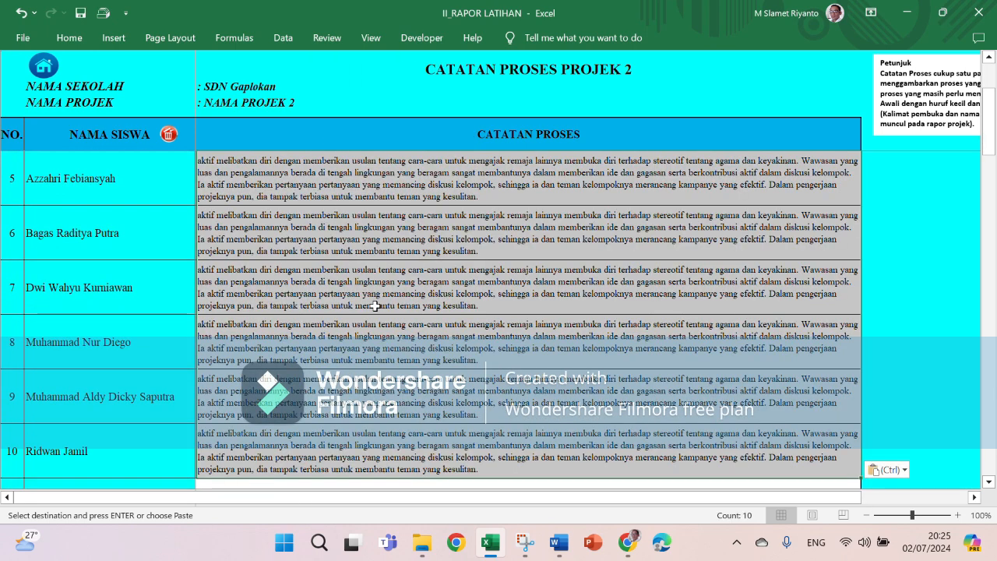
scroll(375, 304, up, 2)
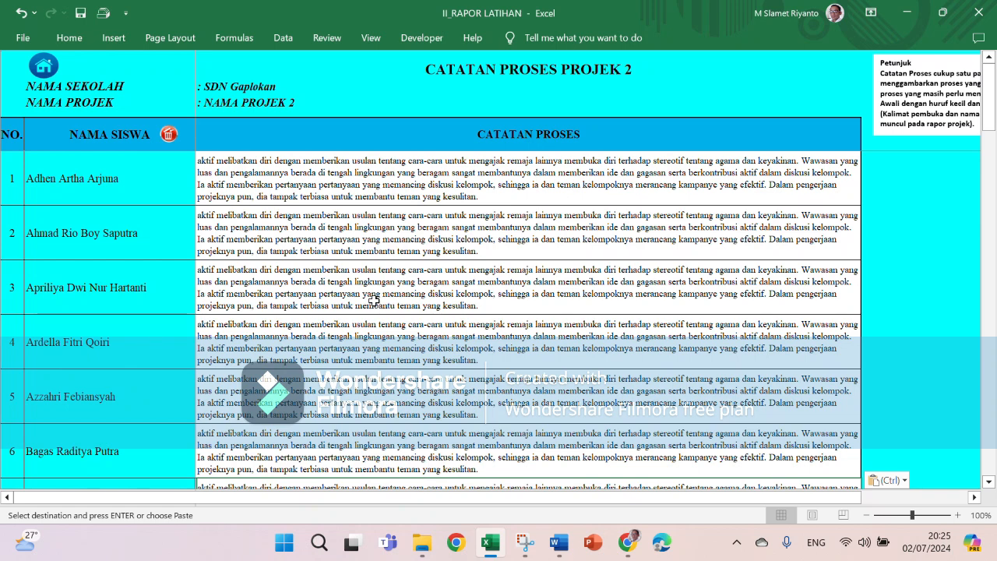
click(55, 72)
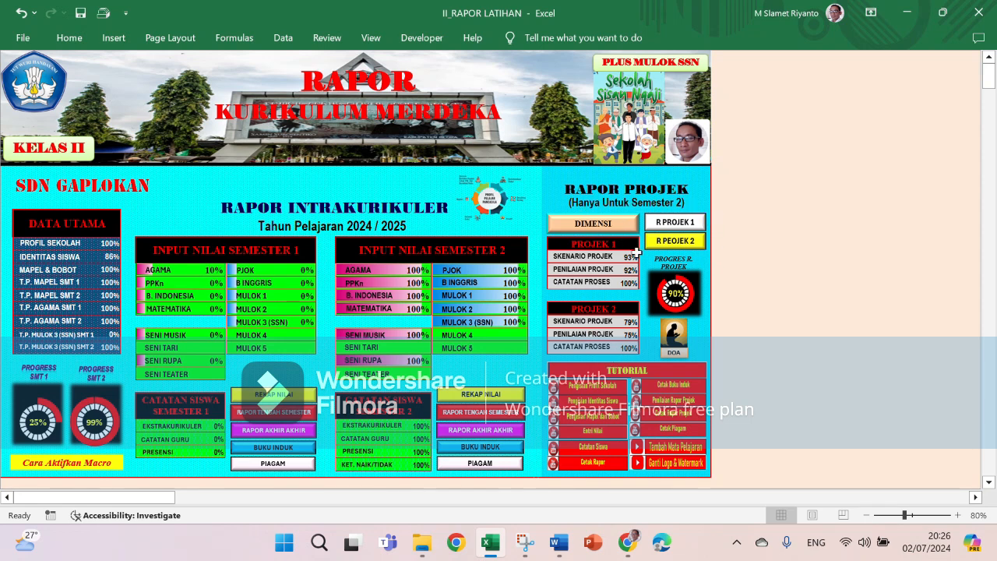
Open student 1's Projek 1 report and review the dimension ratings for the Inovasi olahan Buah Pisang project
click(679, 222)
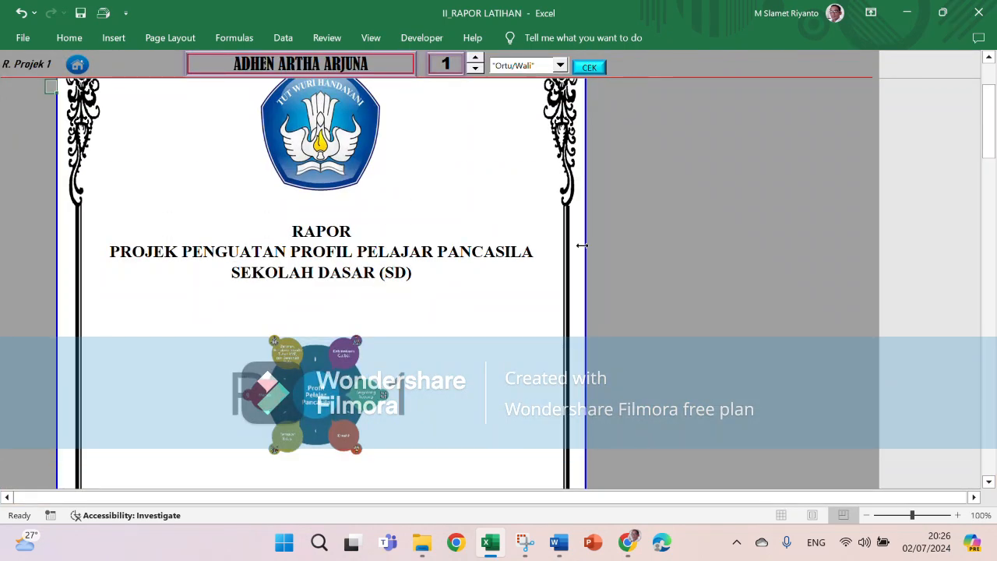
scroll(582, 246, down, 15)
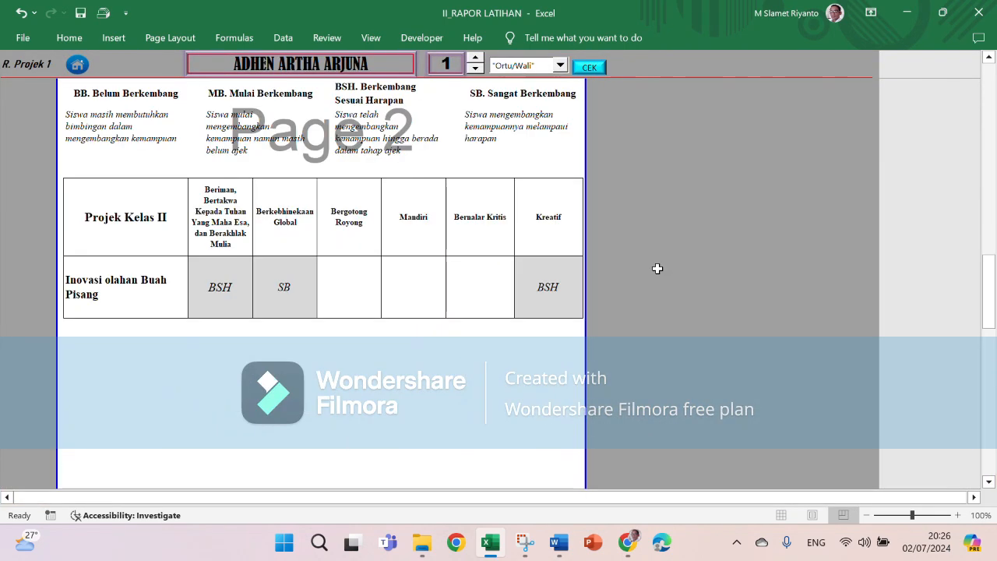
scroll(546, 269, down, 5)
scroll(428, 265, up, 5)
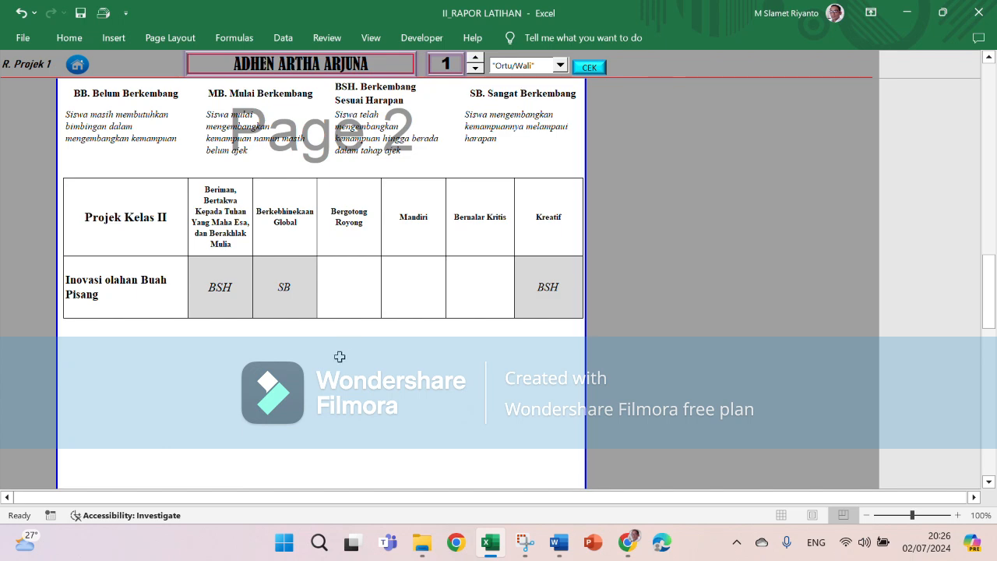
click(232, 299)
click(284, 289)
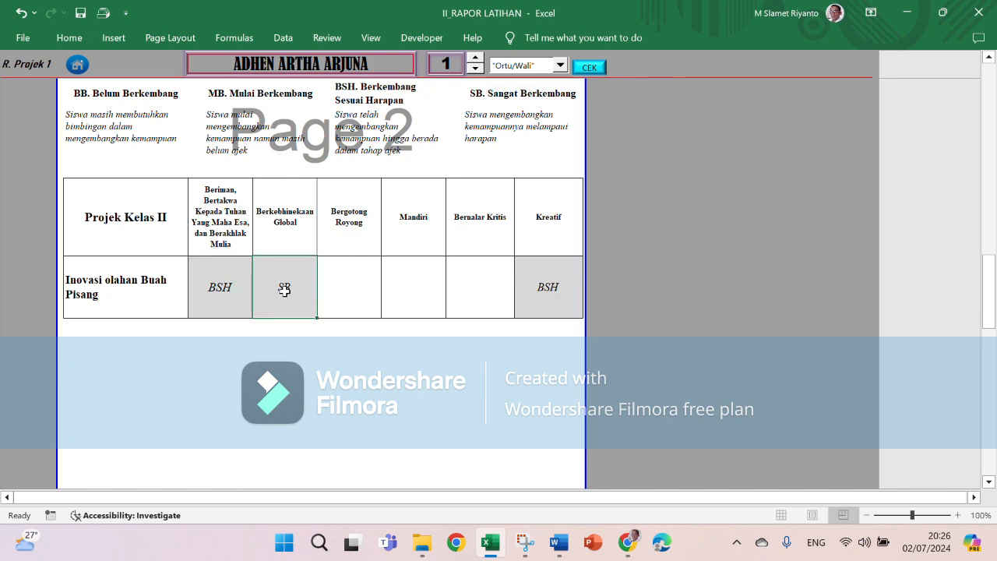
click(525, 282)
Check the sub-element ratings under Beriman, Berkebhinekaan Global and Kreatif in the Projek 1 report
scroll(383, 347, down, 5)
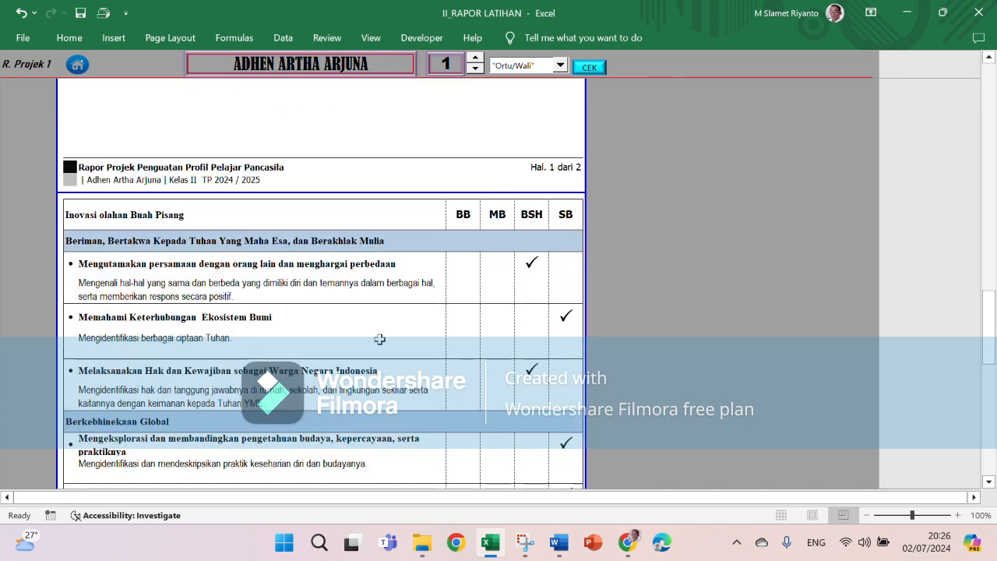
click(379, 339)
click(566, 444)
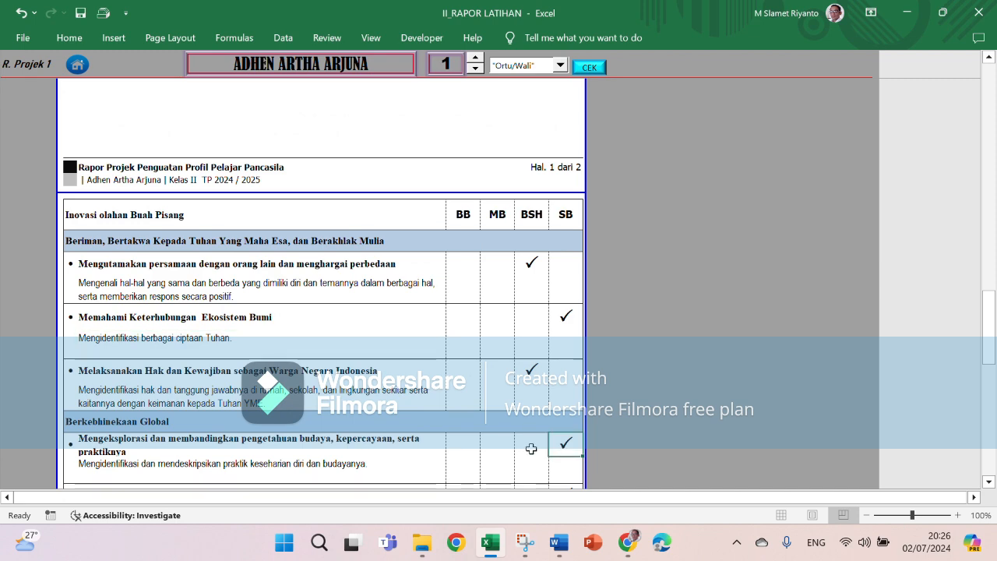
scroll(435, 440, down, 3)
scroll(432, 433, down, 1)
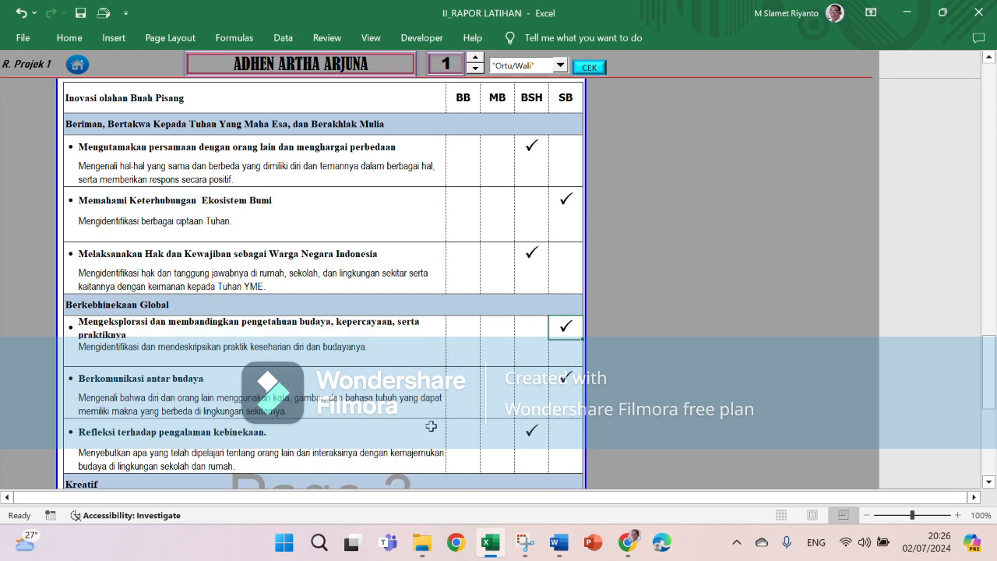
click(558, 396)
click(519, 450)
scroll(519, 449, down, 6)
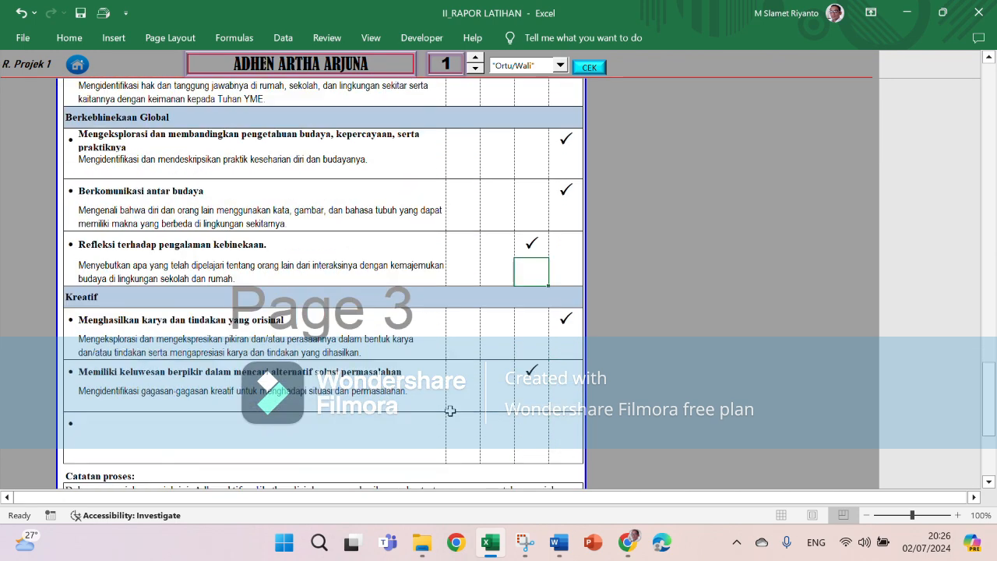
click(520, 283)
click(520, 300)
click(568, 247)
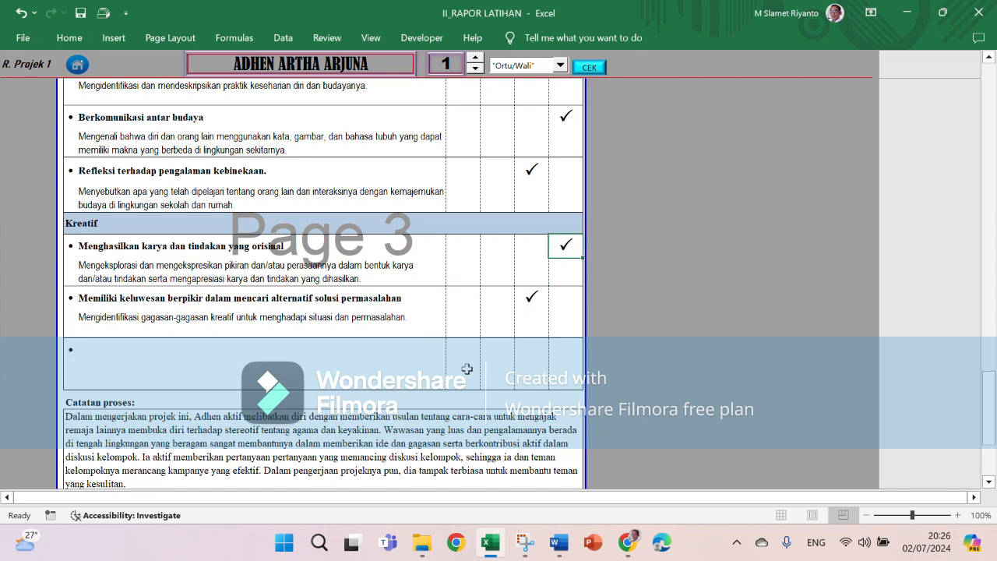
Show the row and column headings on the Projek 1 report and try to hide the empty rows 117 and 118
click(370, 38)
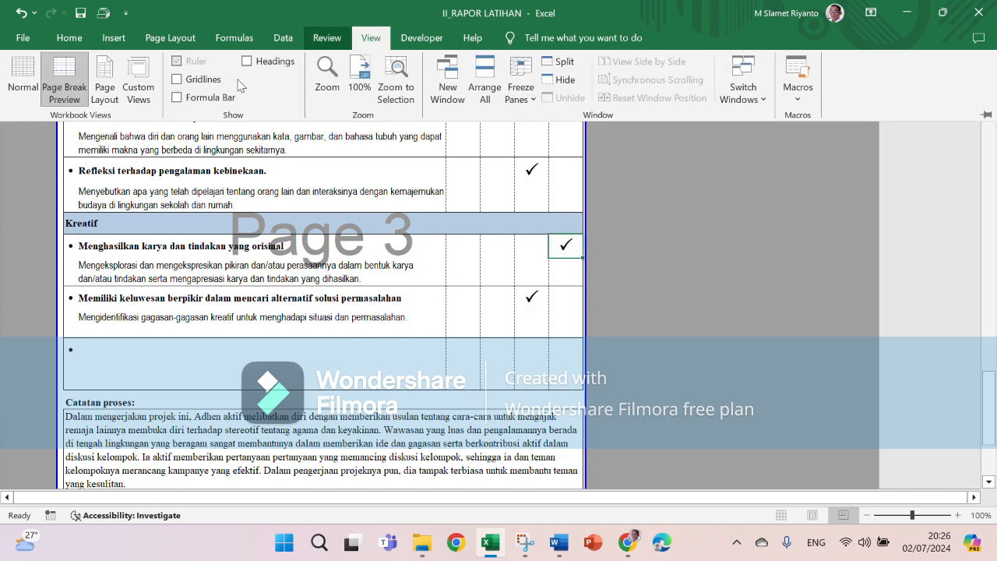
click(246, 61)
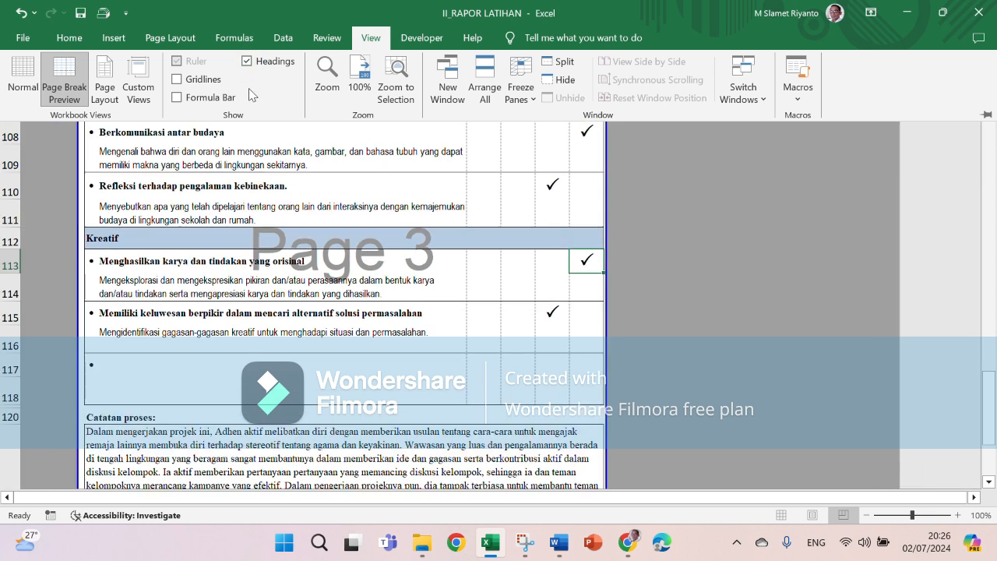
click(4, 364)
drag(4, 364, 6, 397)
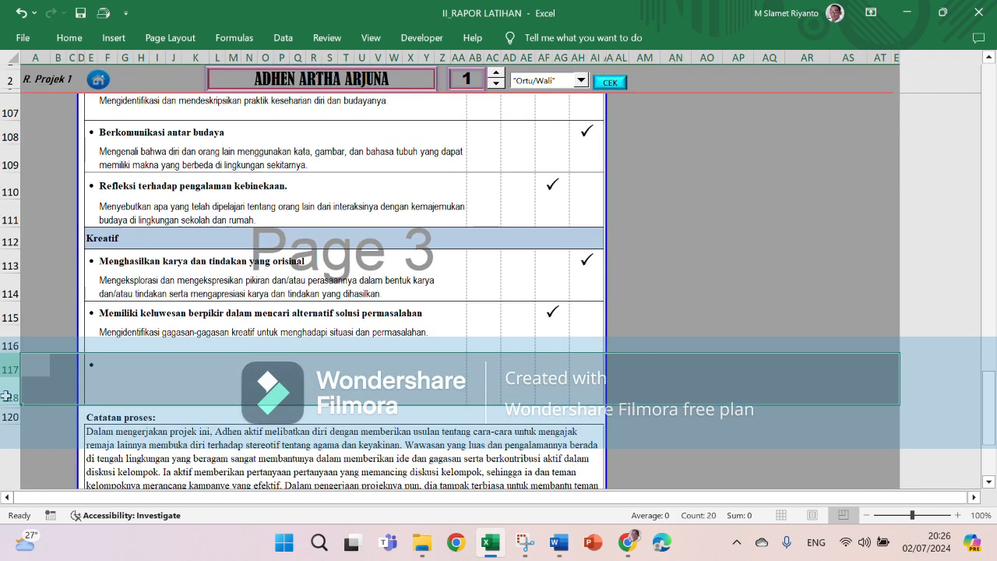
right_click(5, 396)
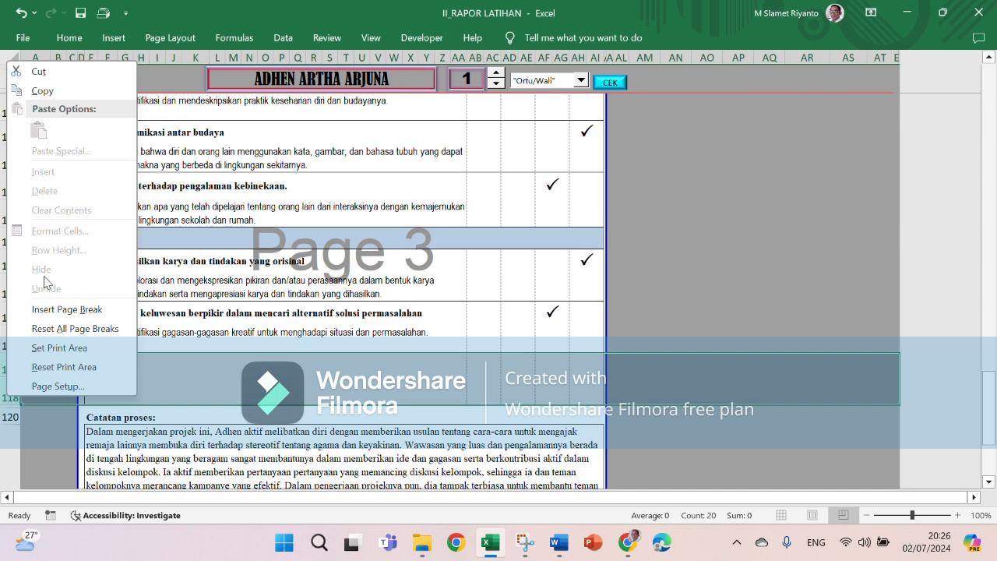
click(277, 360)
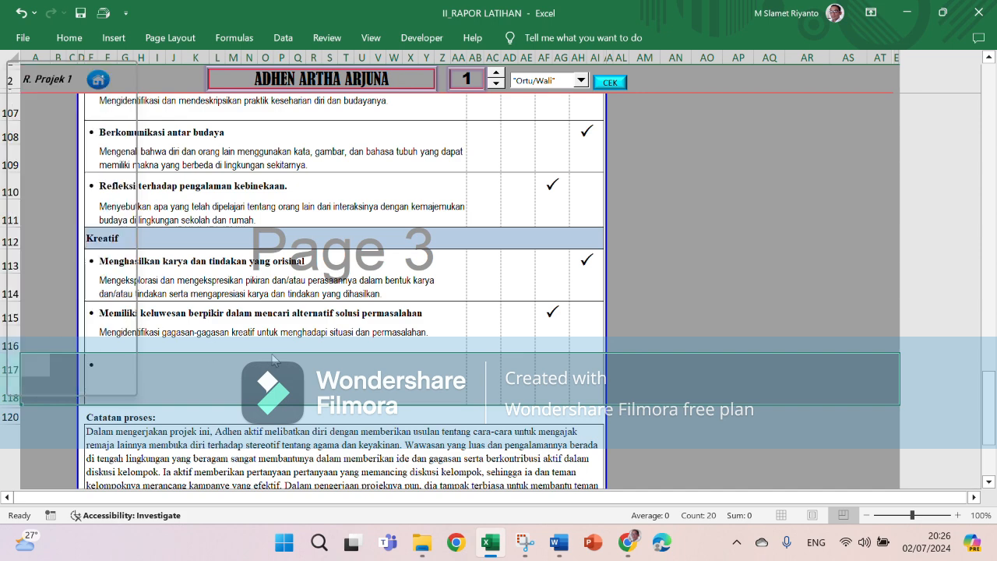
click(276, 336)
Review the process note and signature block of the Projek 1 report, and return to the dashboard
scroll(276, 336, down, 2)
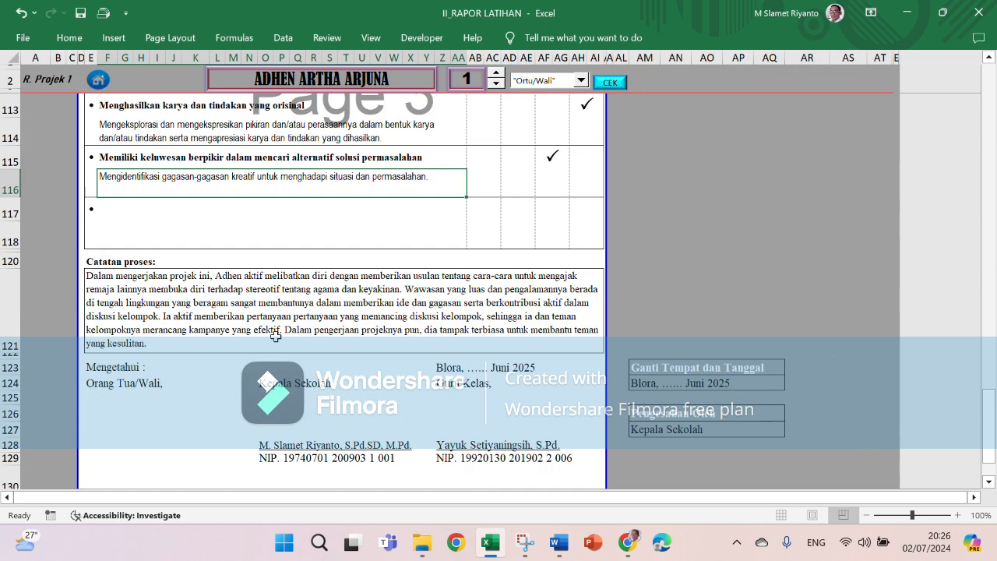
click(390, 225)
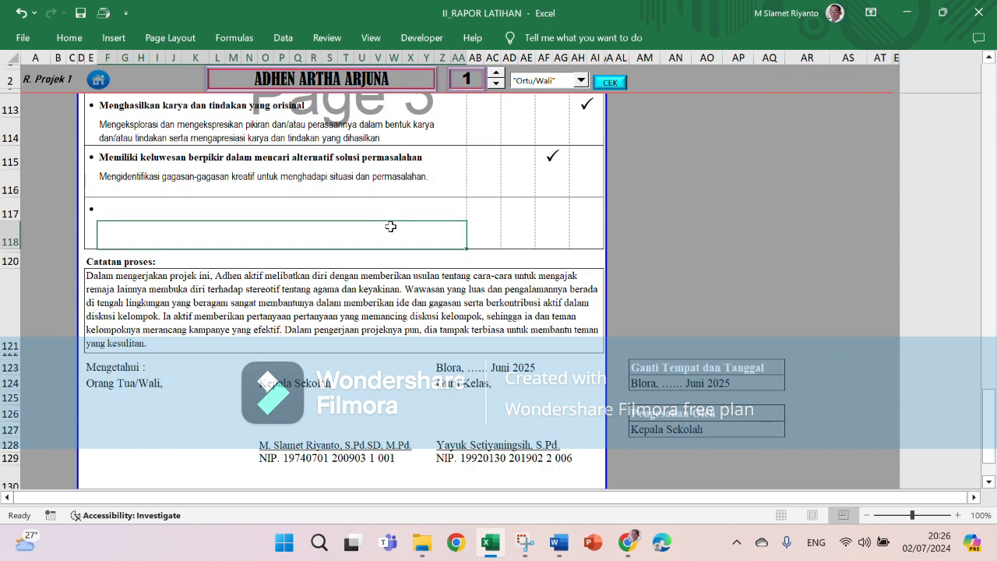
click(357, 401)
scroll(356, 411, down, 3)
scroll(323, 399, up, 5)
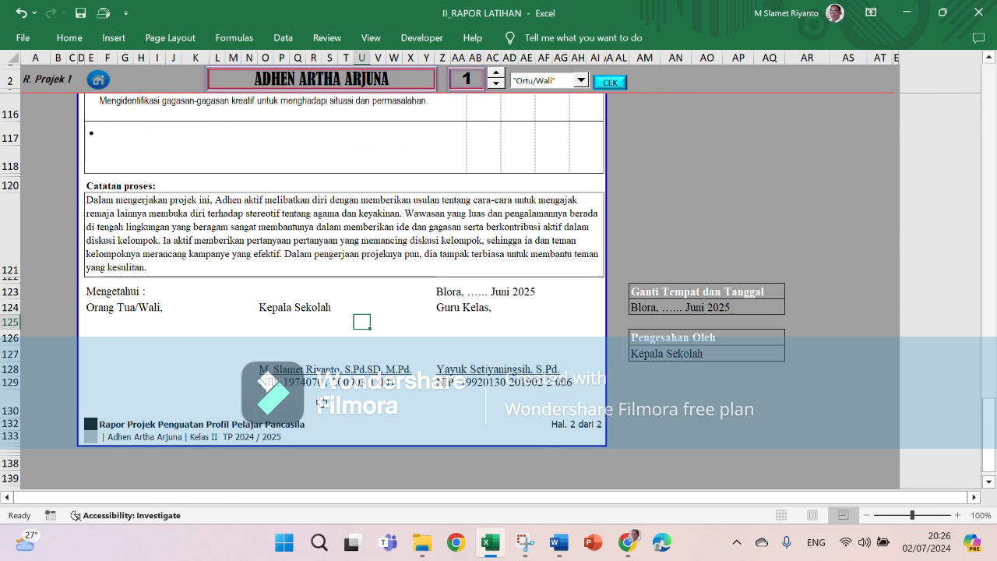
scroll(323, 400, up, 6)
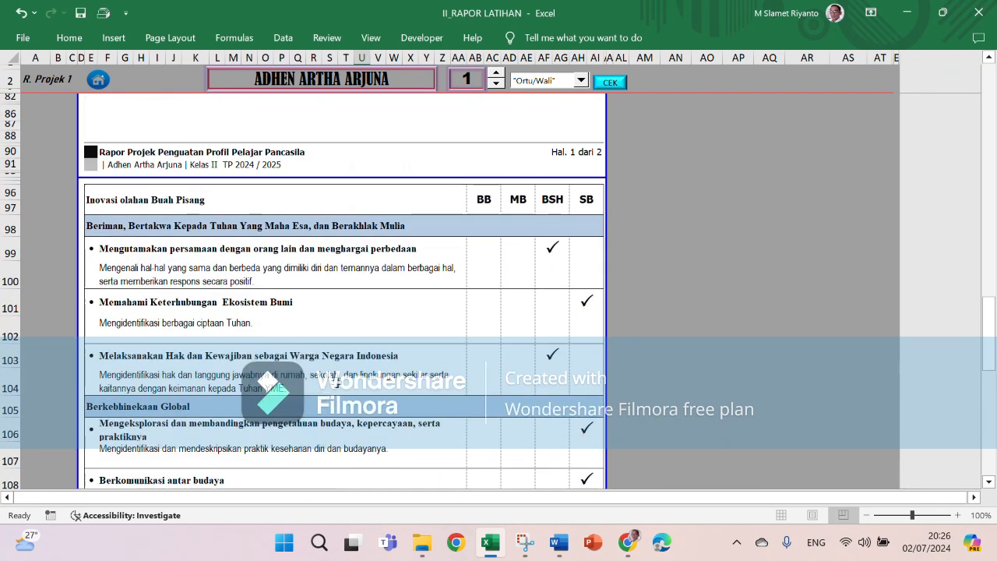
click(98, 80)
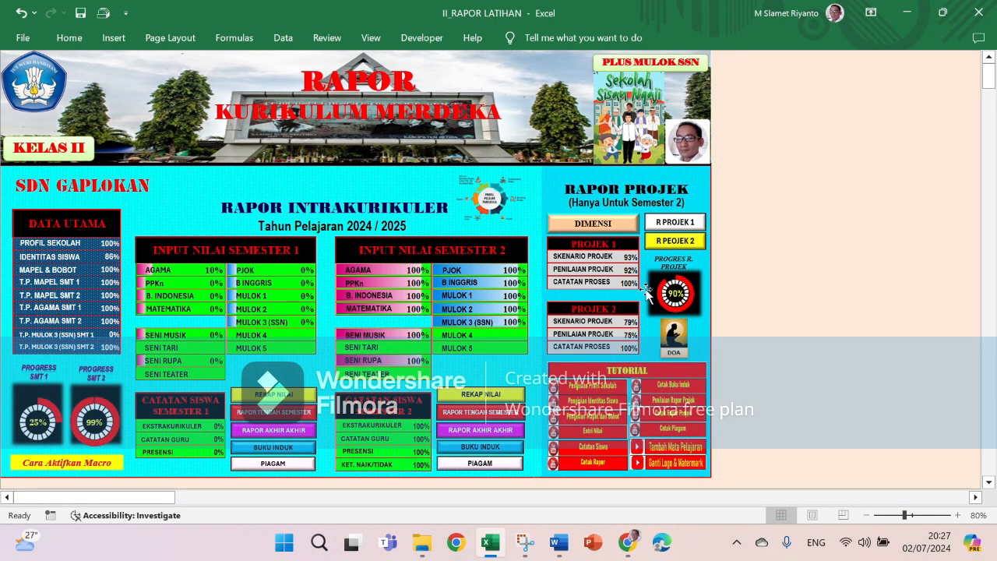
Open student 1's Projek 2 report and check the sub-element ratings under Berkebhinekaan Global and Bergotong Royong
click(674, 241)
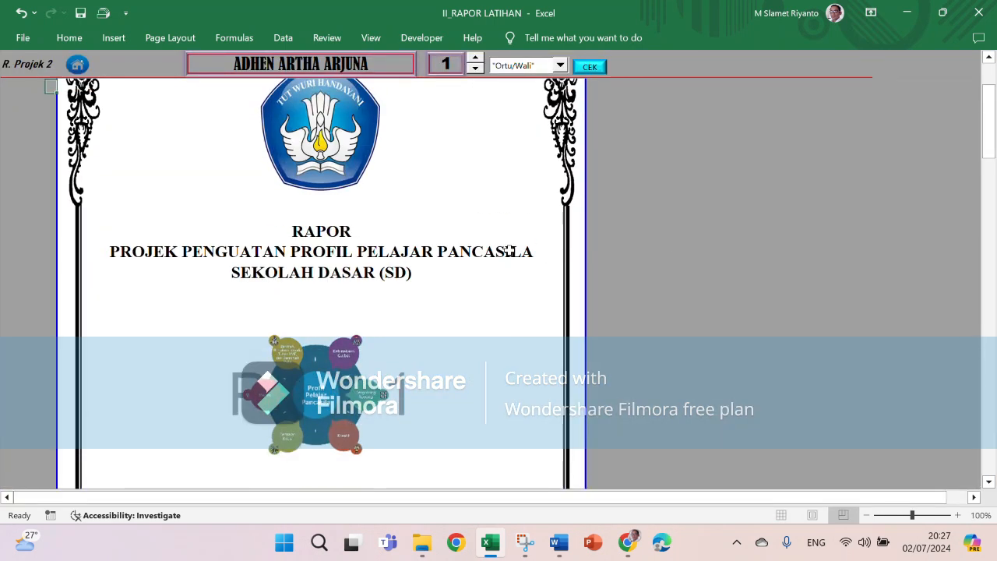
scroll(394, 296, down, 10)
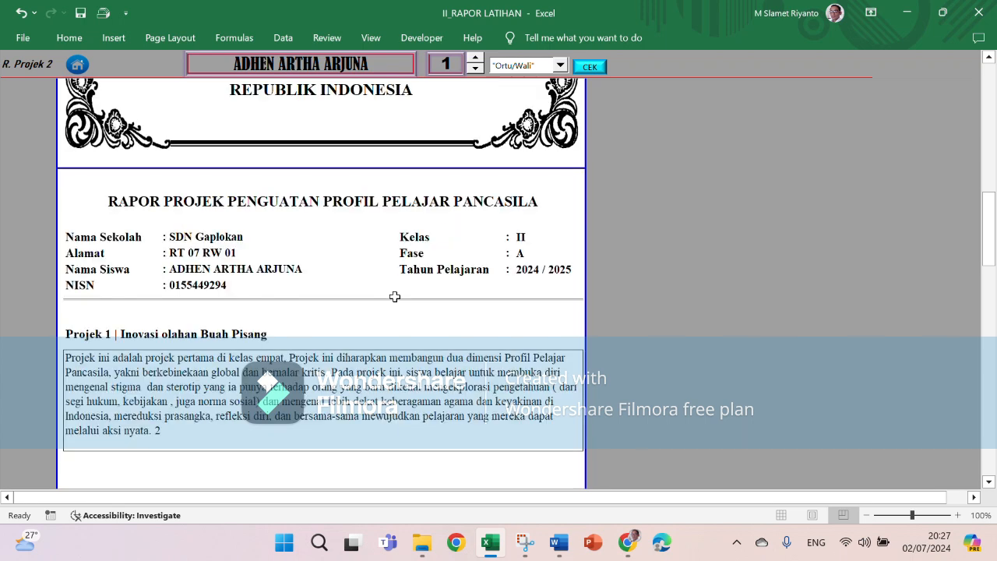
scroll(394, 296, down, 5)
scroll(395, 296, down, 6)
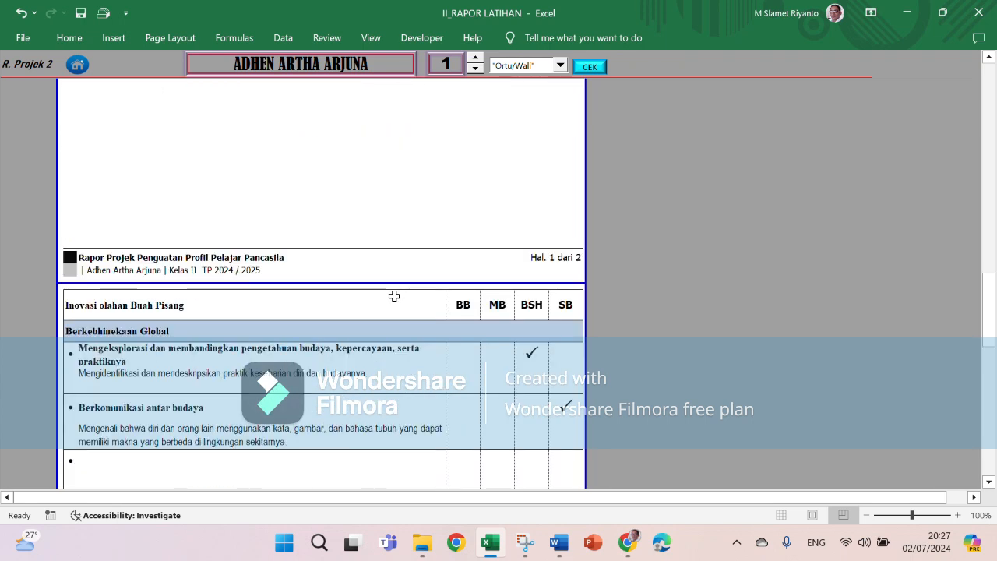
click(536, 317)
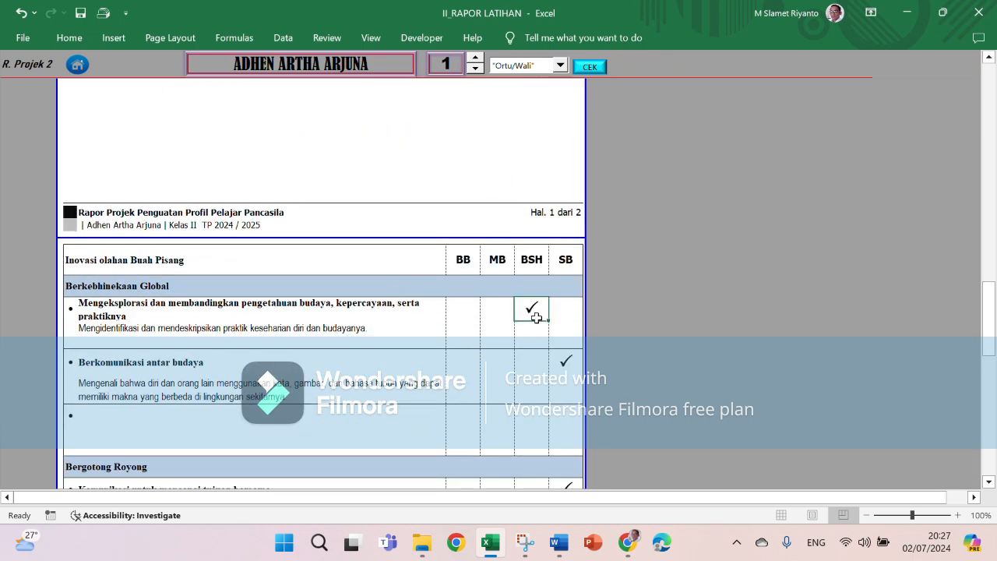
click(565, 361)
scroll(495, 379, down, 3)
click(562, 340)
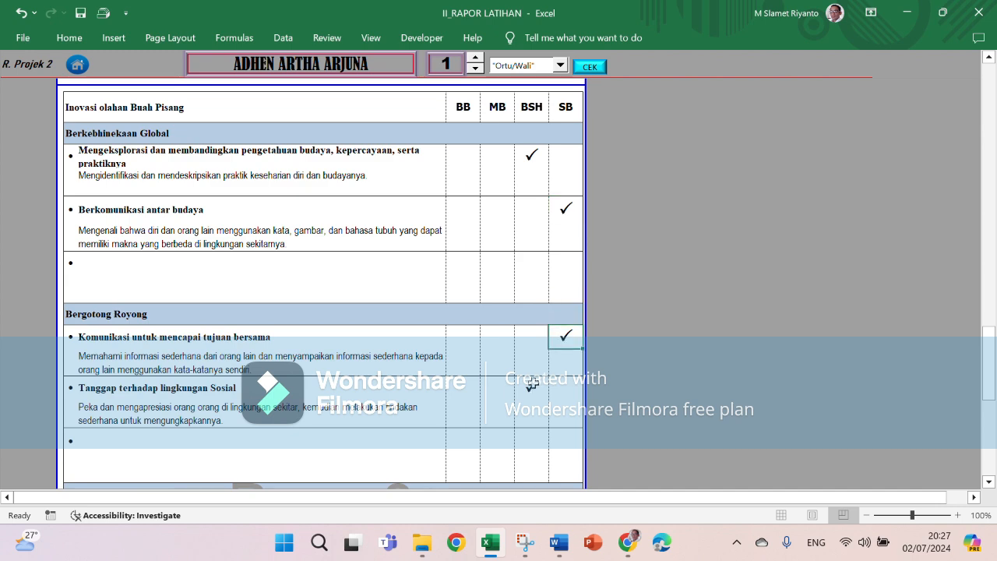
click(532, 385)
Review the Bernalar Kritis ratings, process note, signature block and cover page of the Projek 2 report
scroll(528, 380, down, 8)
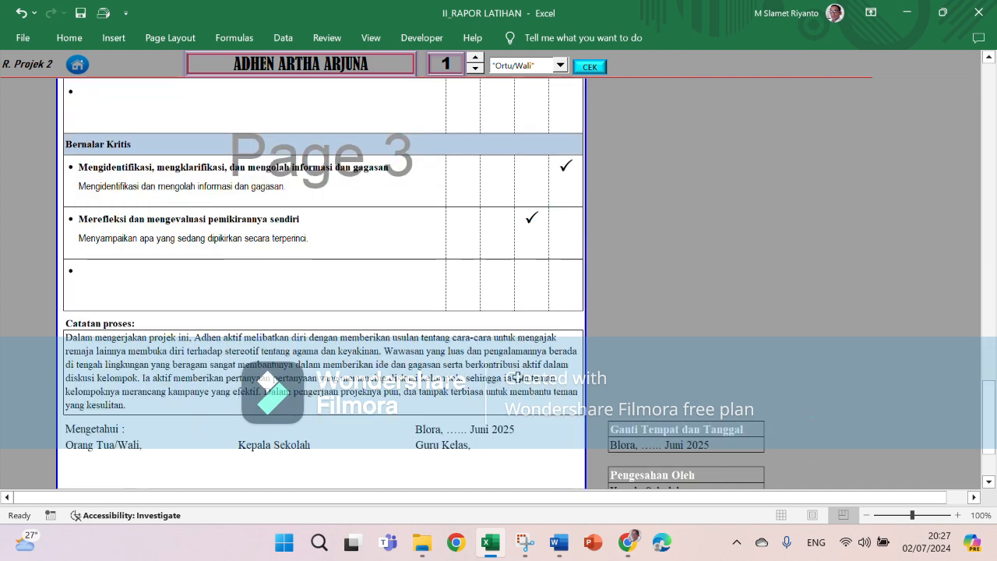
scroll(516, 377, down, 5)
scroll(399, 302, up, 20)
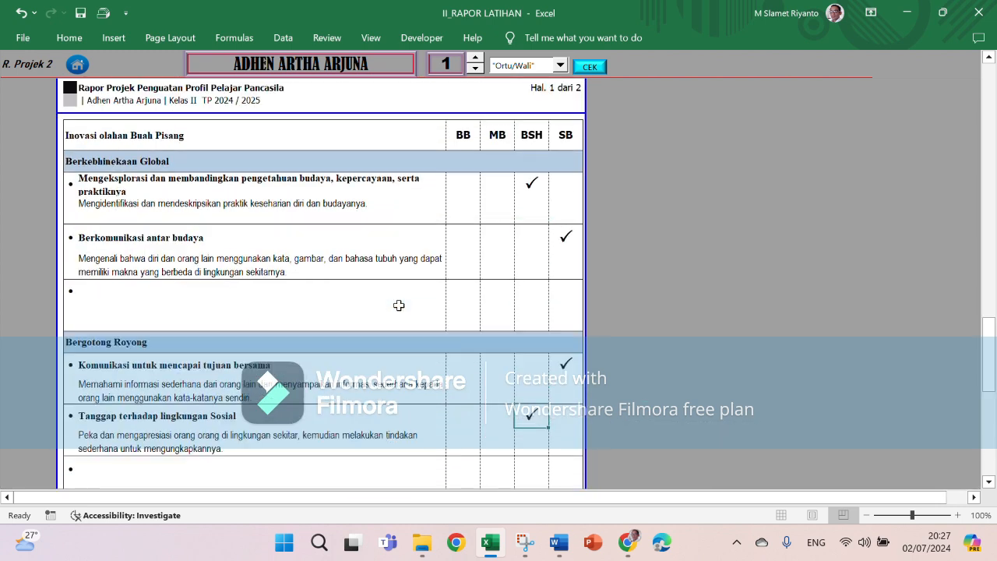
scroll(399, 300, up, 15)
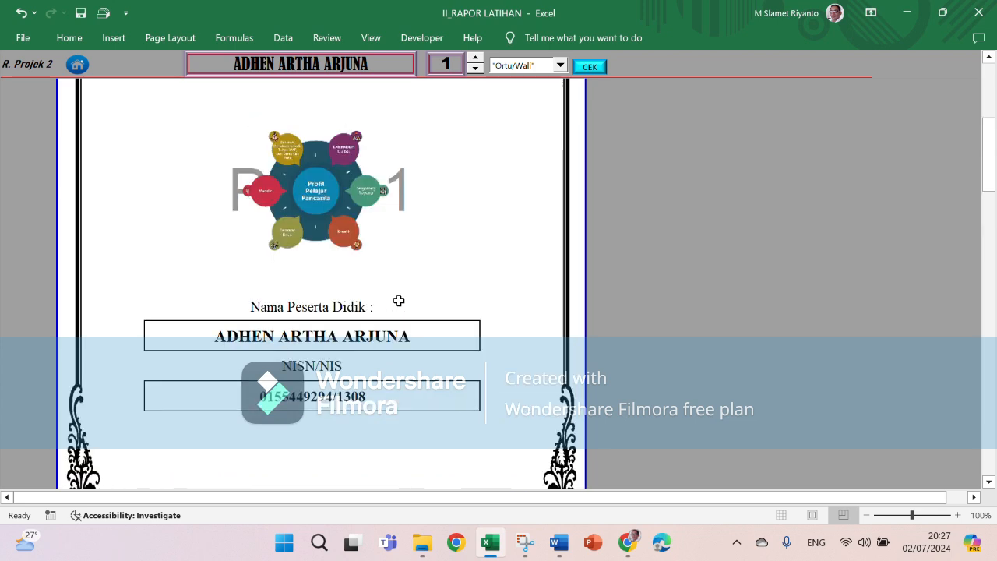
Preview all three pages of the Projek 2 report as they would print, and return to the dashboard
click(23, 38)
click(31, 345)
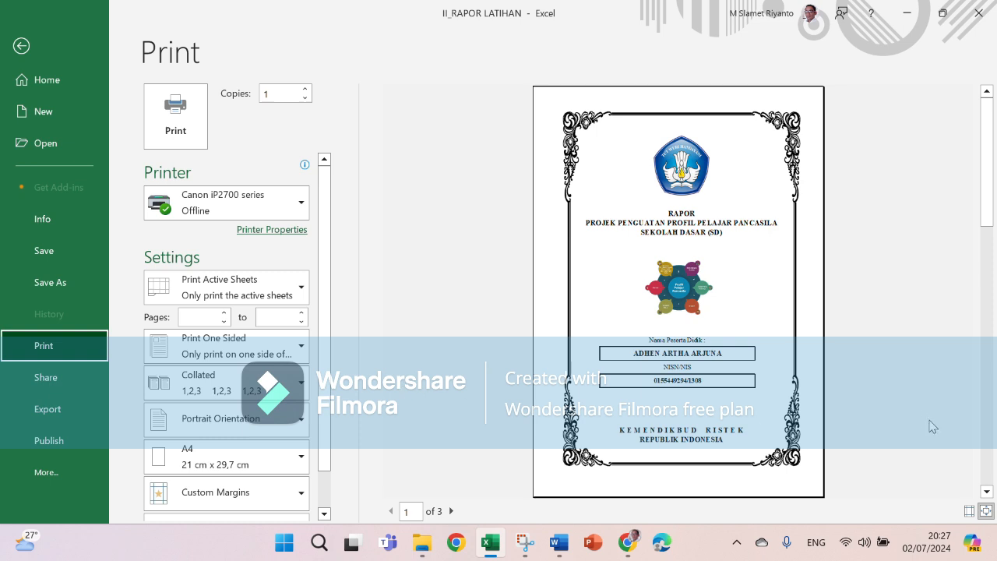
click(988, 431)
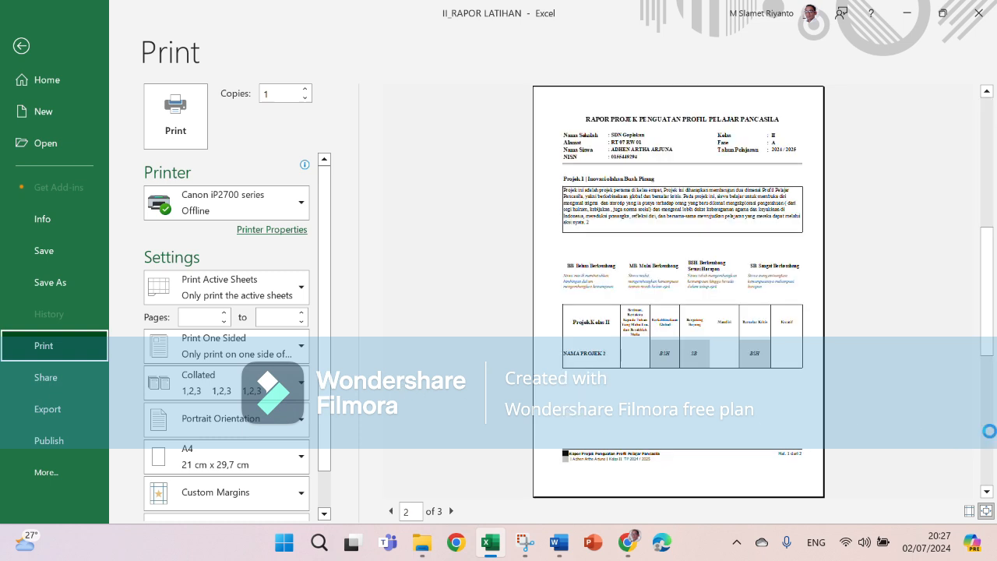
click(989, 433)
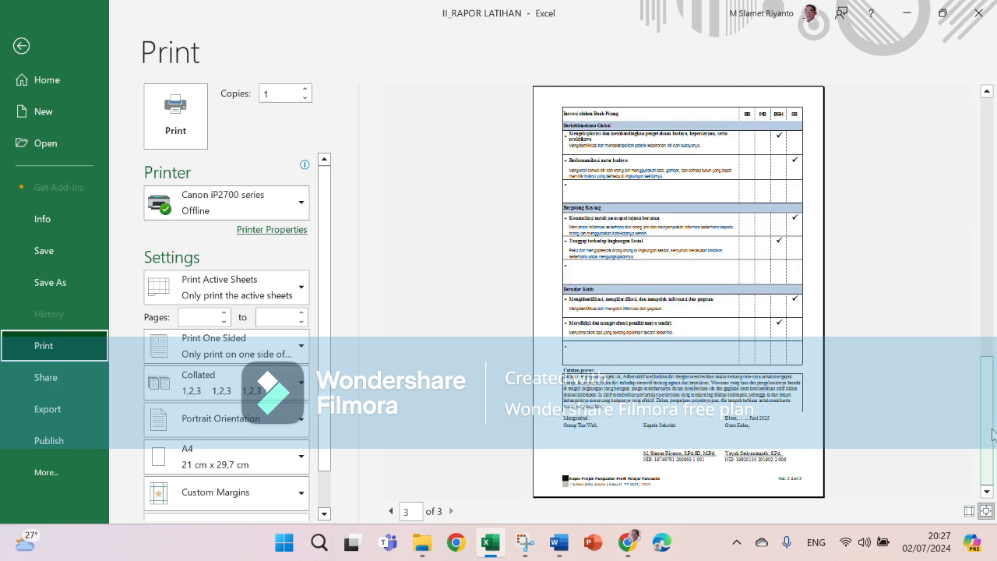
click(988, 305)
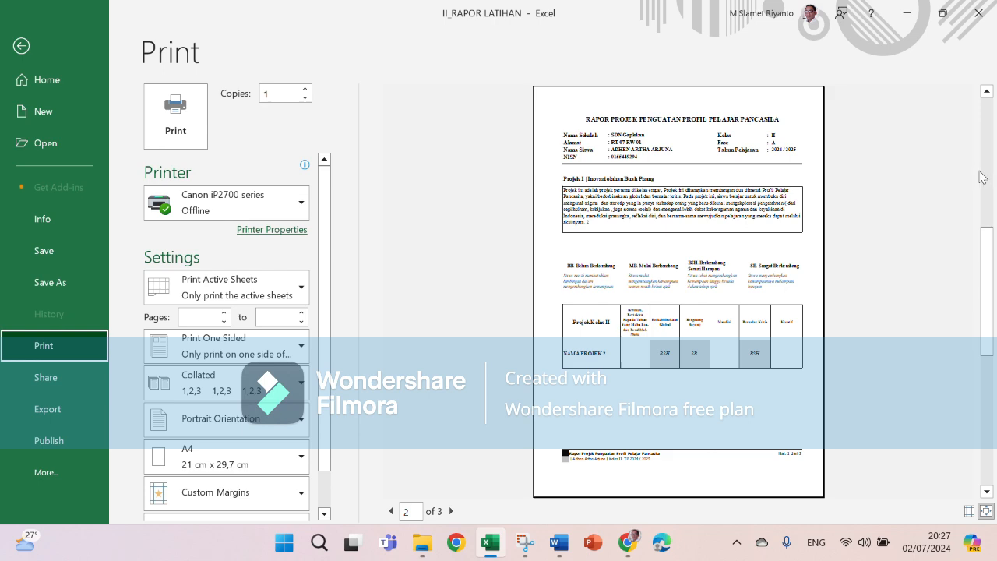
click(990, 170)
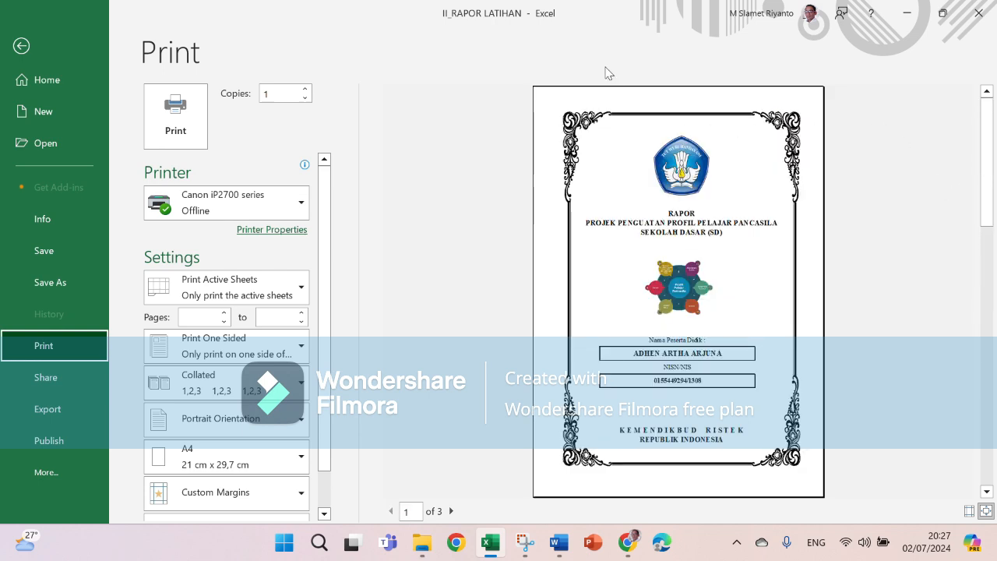
click(21, 47)
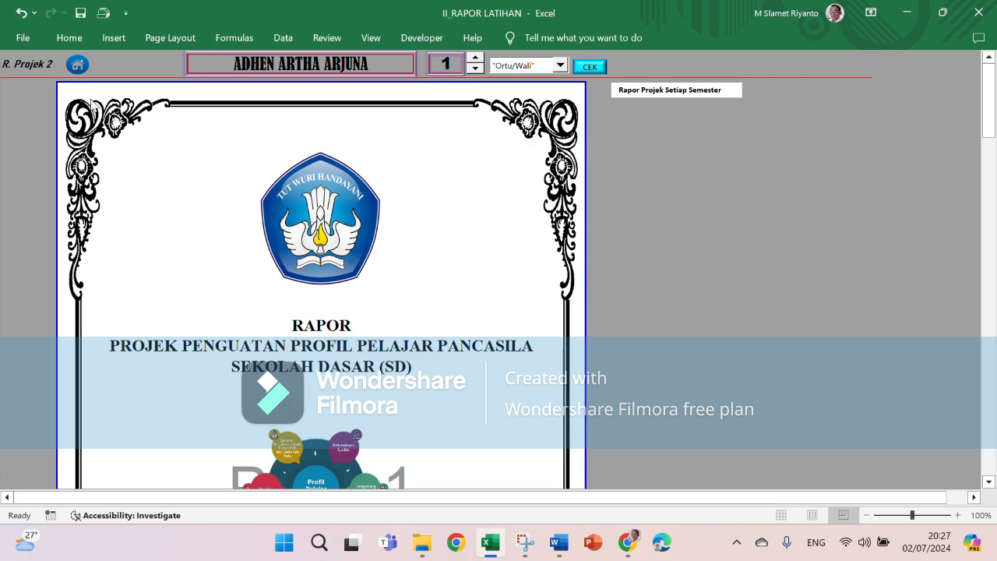
click(76, 65)
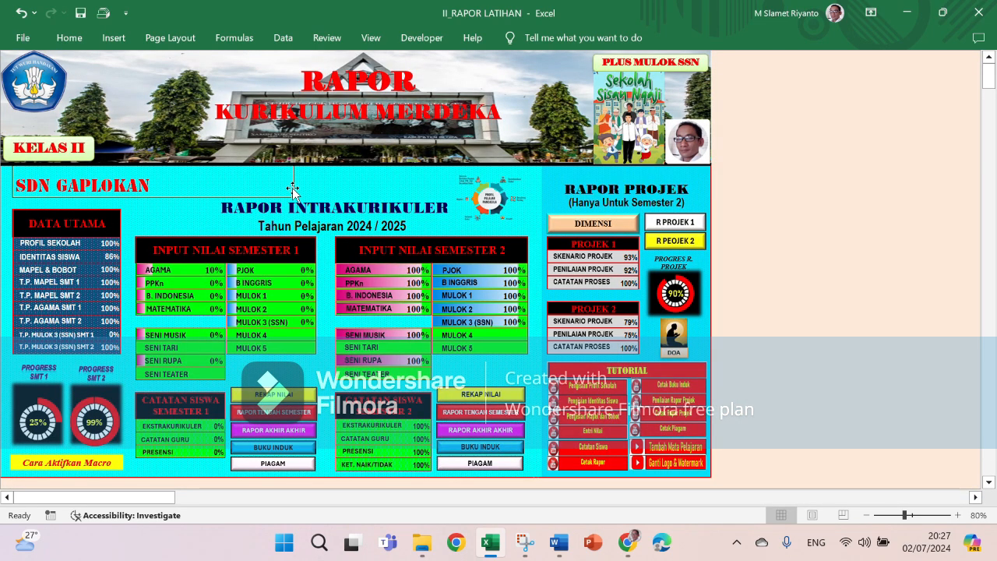
scroll(305, 242, down, 2)
click(310, 296)
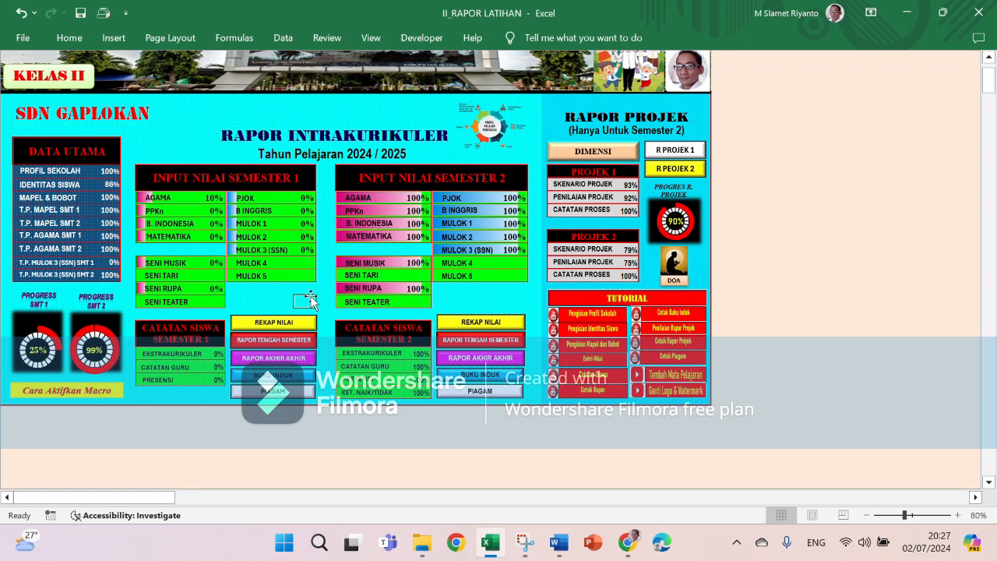
click(512, 300)
scroll(512, 300, up, 1)
click(198, 147)
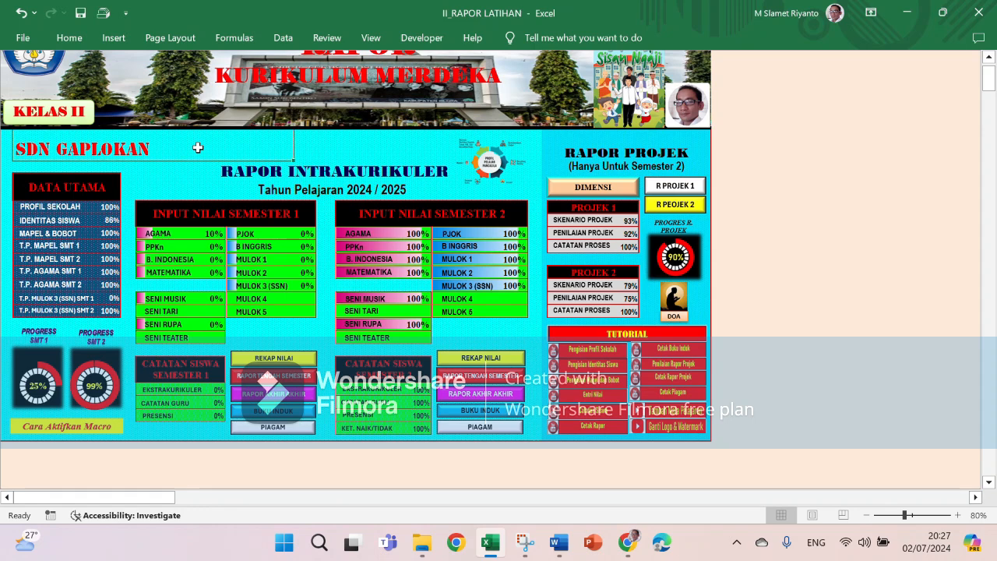
click(183, 187)
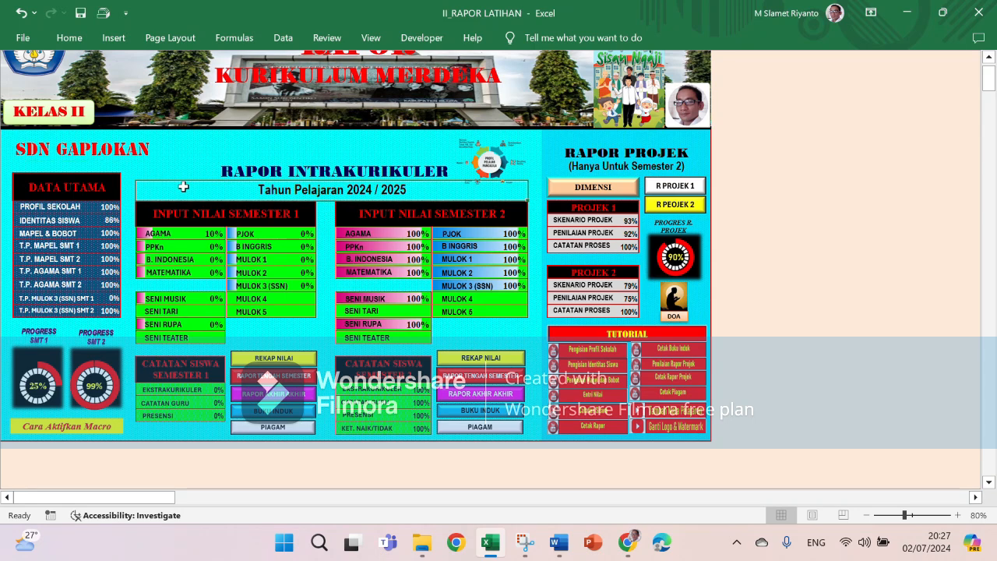
scroll(219, 210, up, 1)
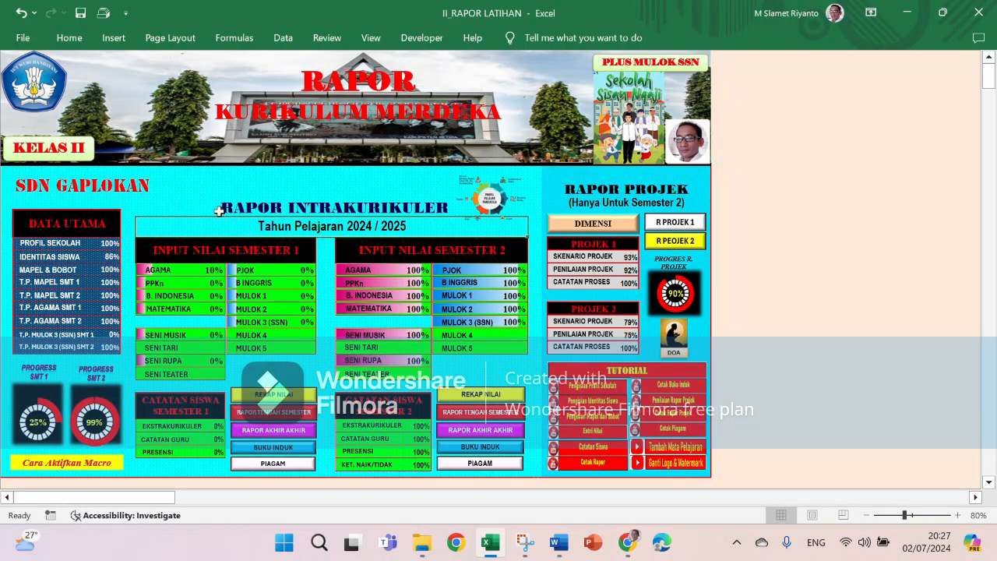